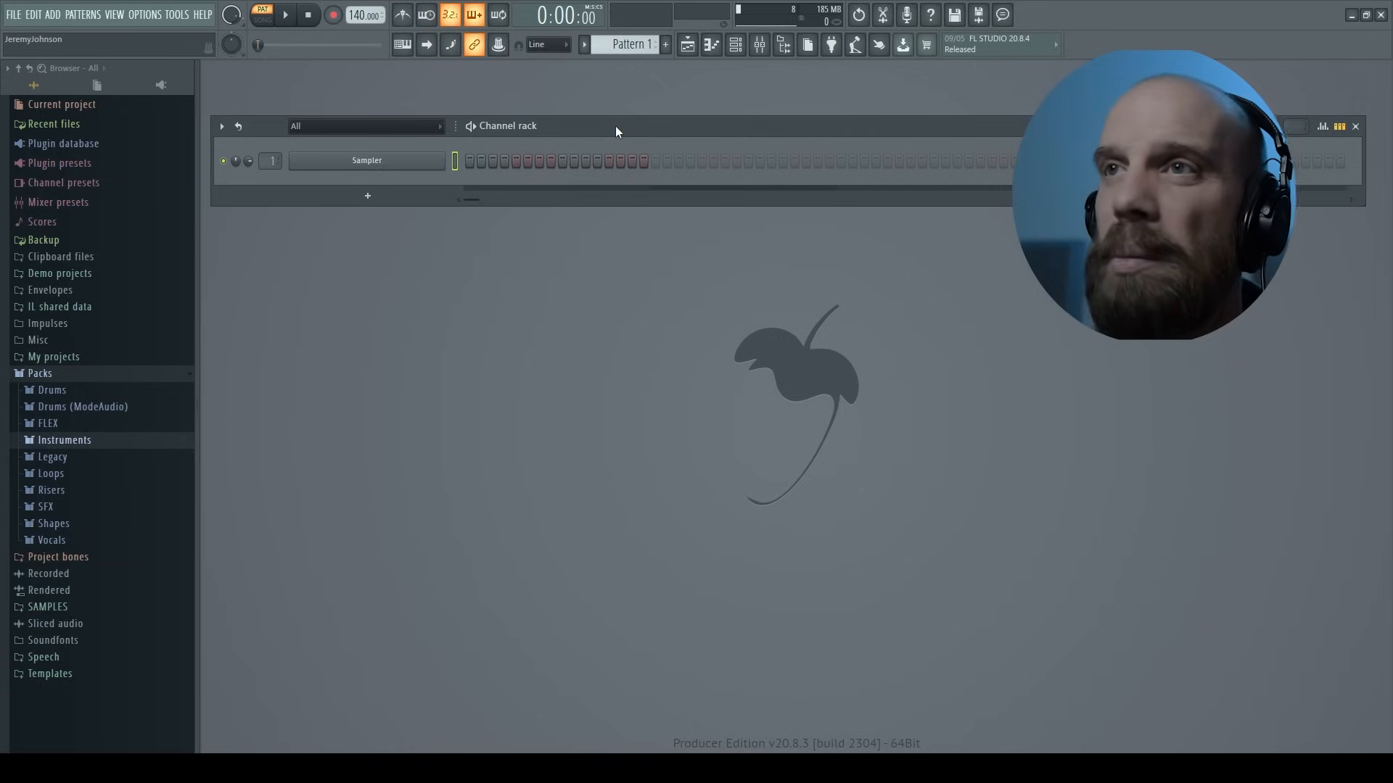
Step: Show and hide the channel rack repeatedly, leaving it open
key("F6")
key("F6")
key("F6")
key("F6")
key("F6")
key("F6")
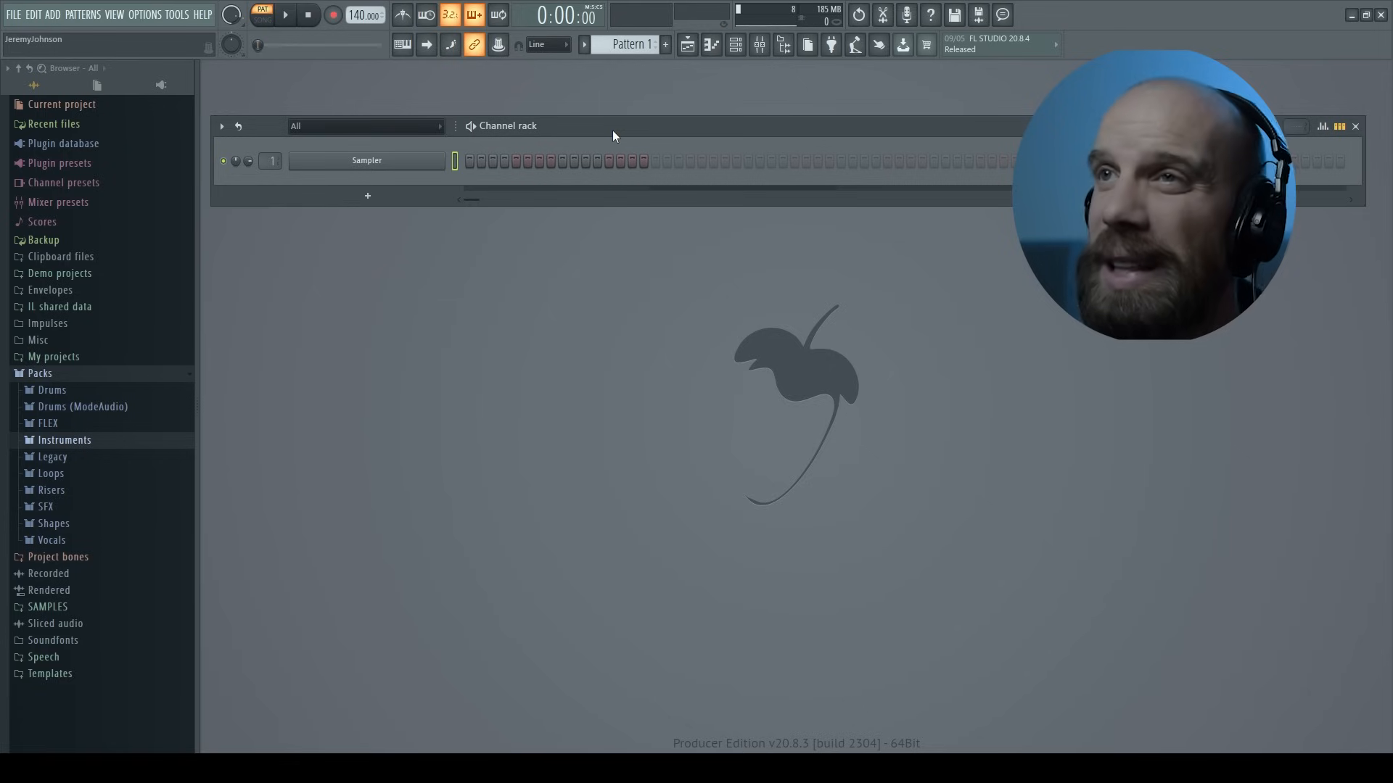
Step: View the playlist, piano roll and mixer windows one after another, closing each again
key("F5")
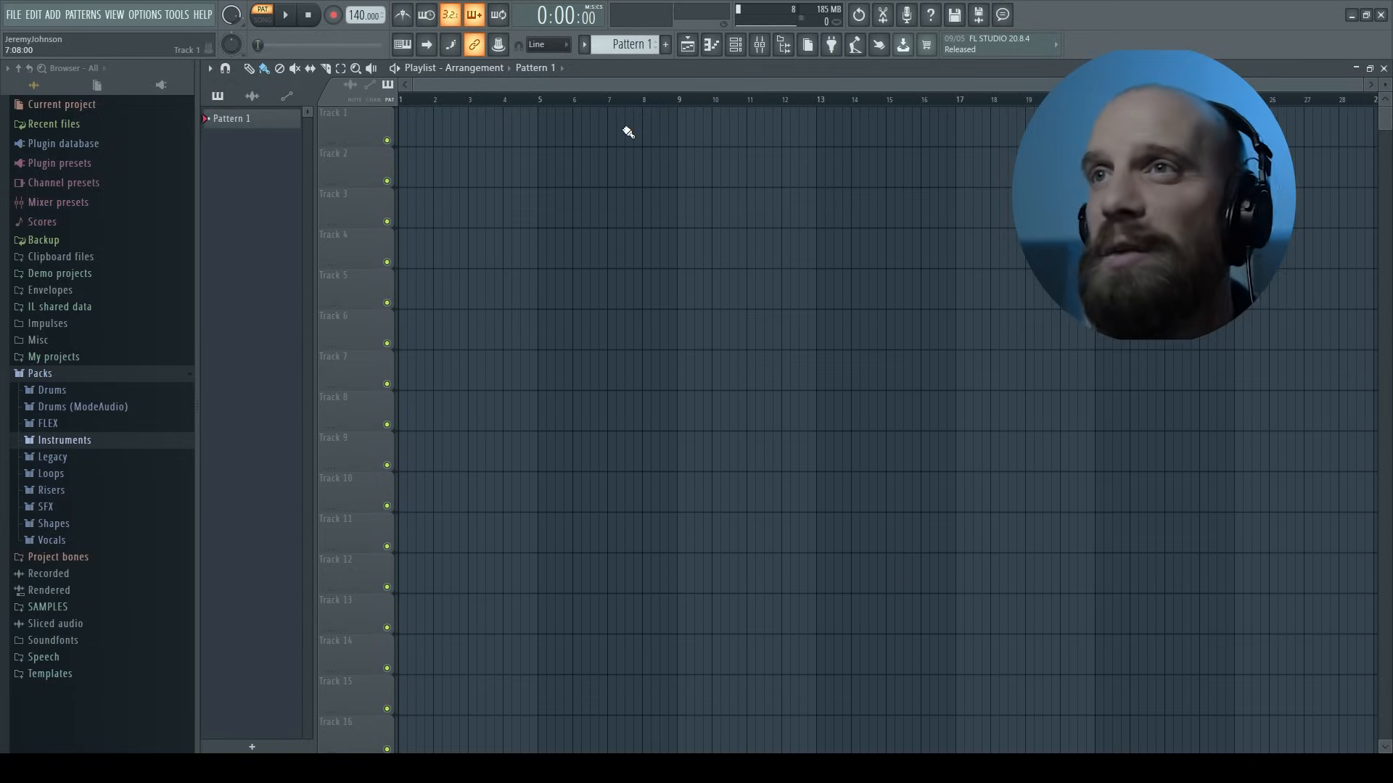
key("F5")
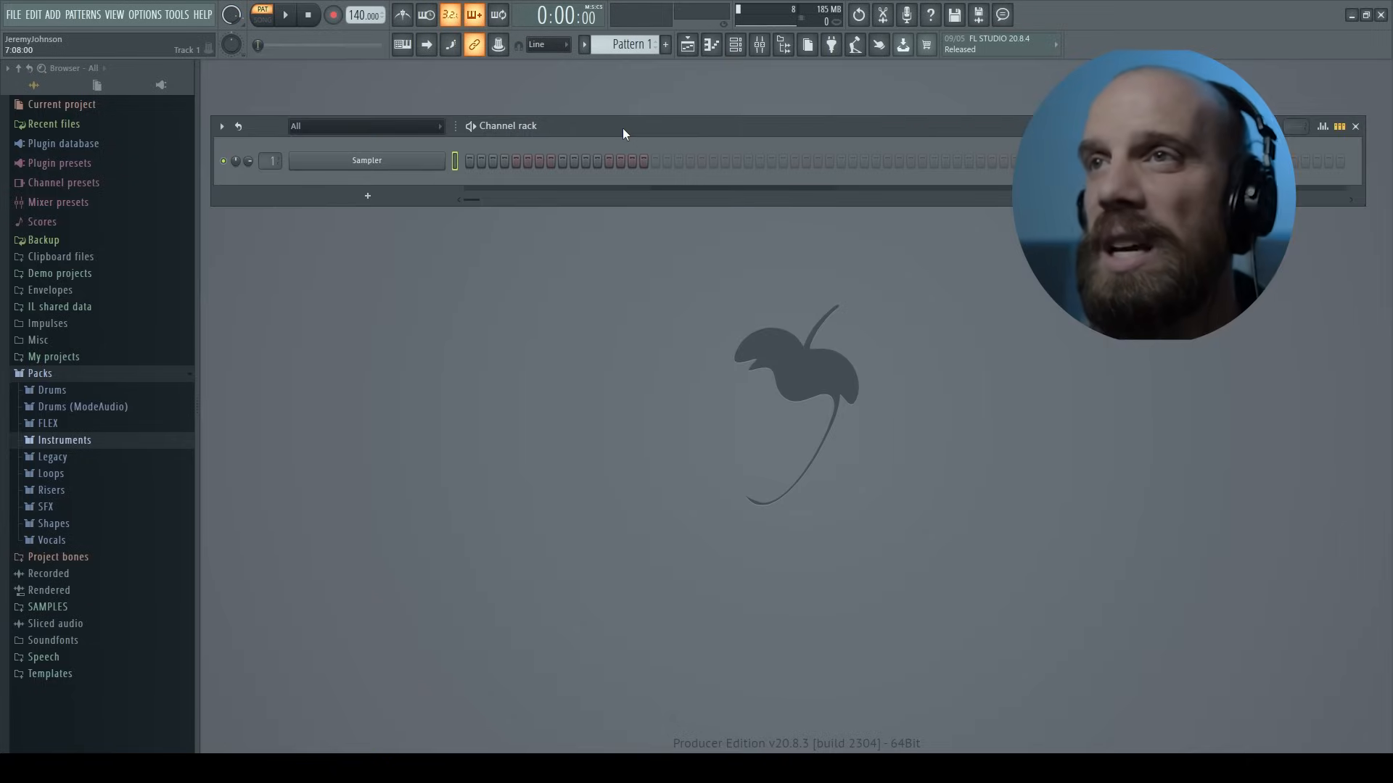
key("F7")
left_click_drag(760, 134, 691, 78)
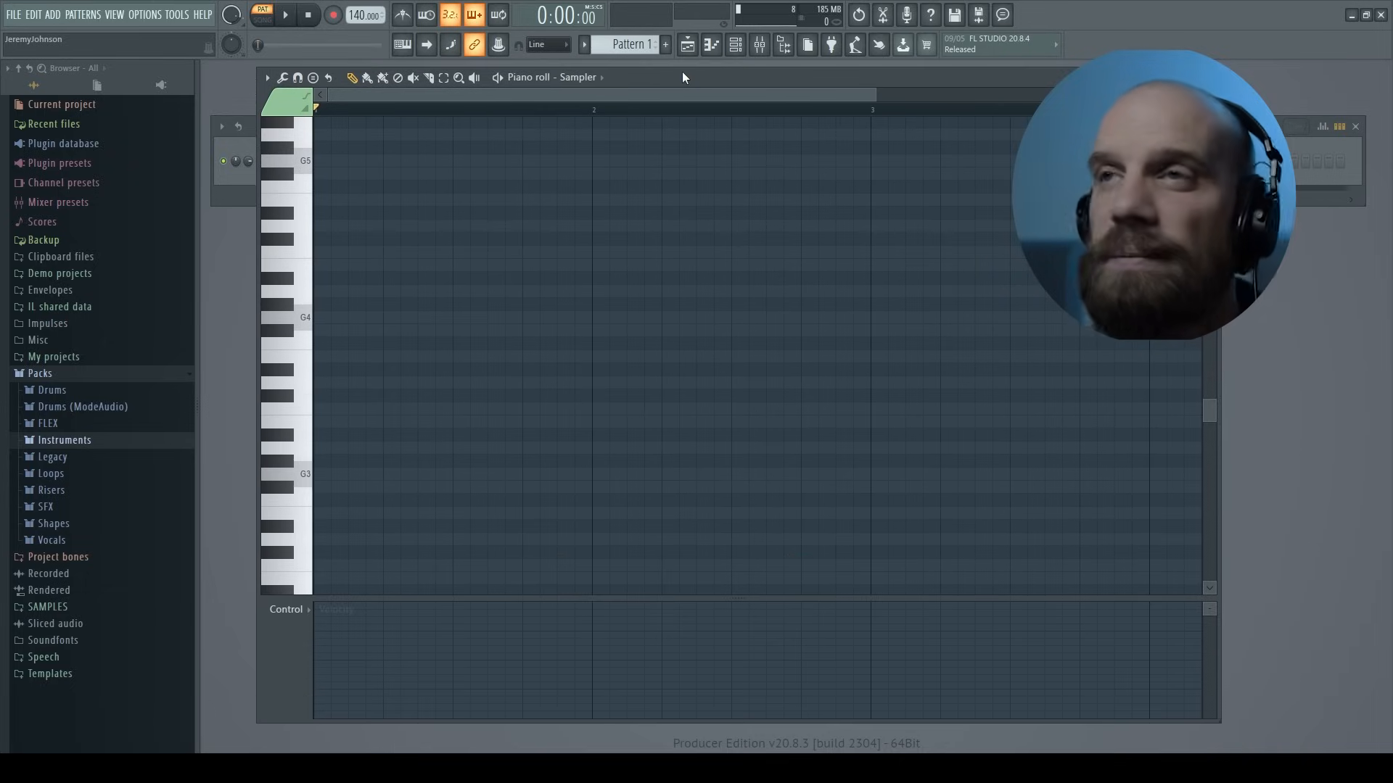
key("F7")
key("F9")
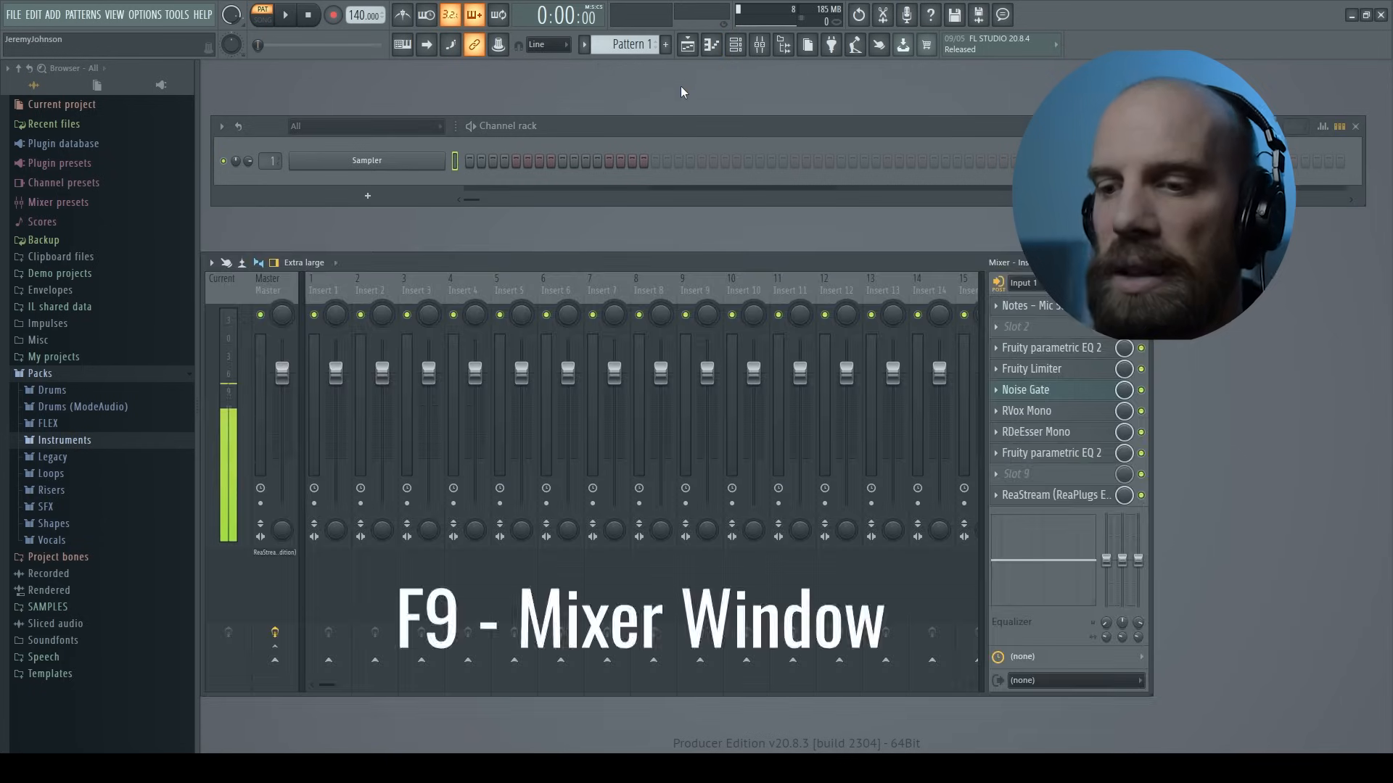
key("F9")
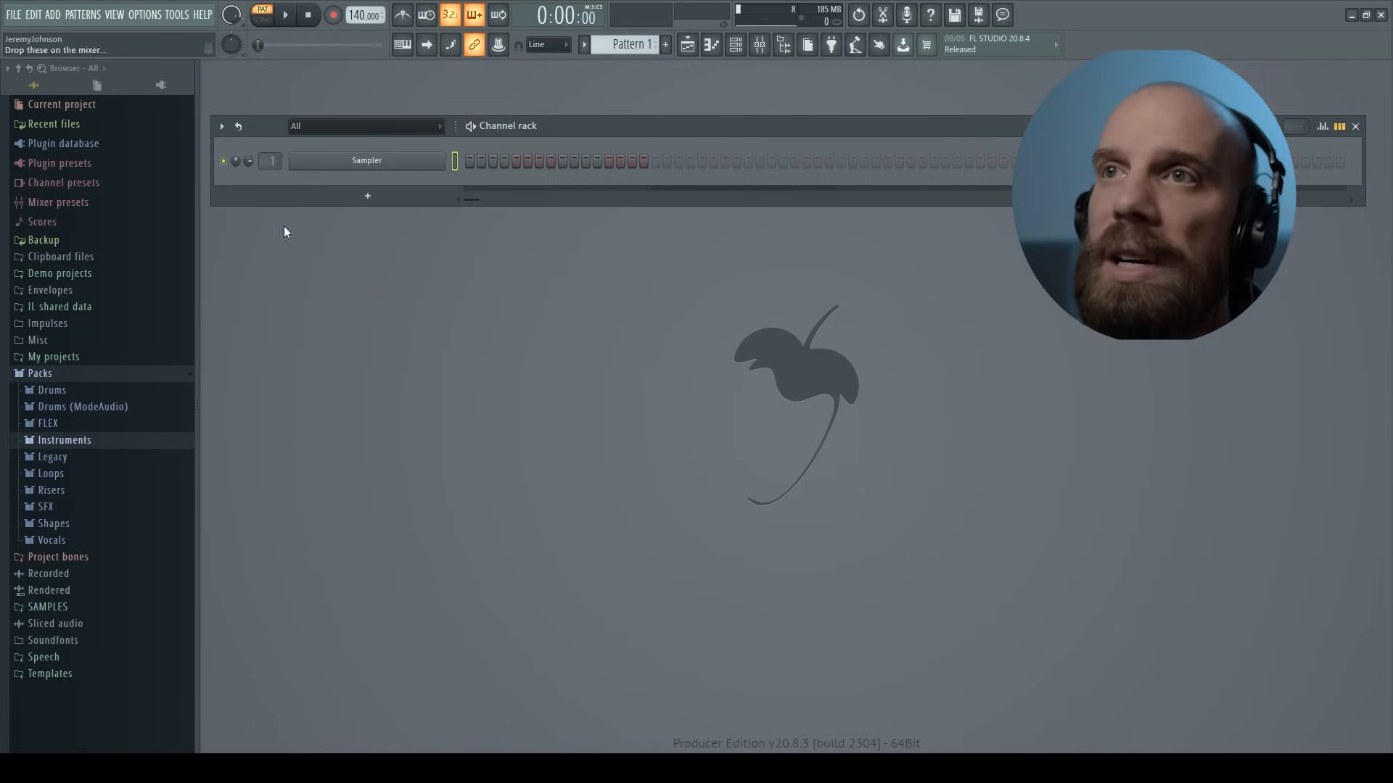
Step: Open the playlist, view the audio clips in its picker, return to the patterns and close the playlist
key("F5")
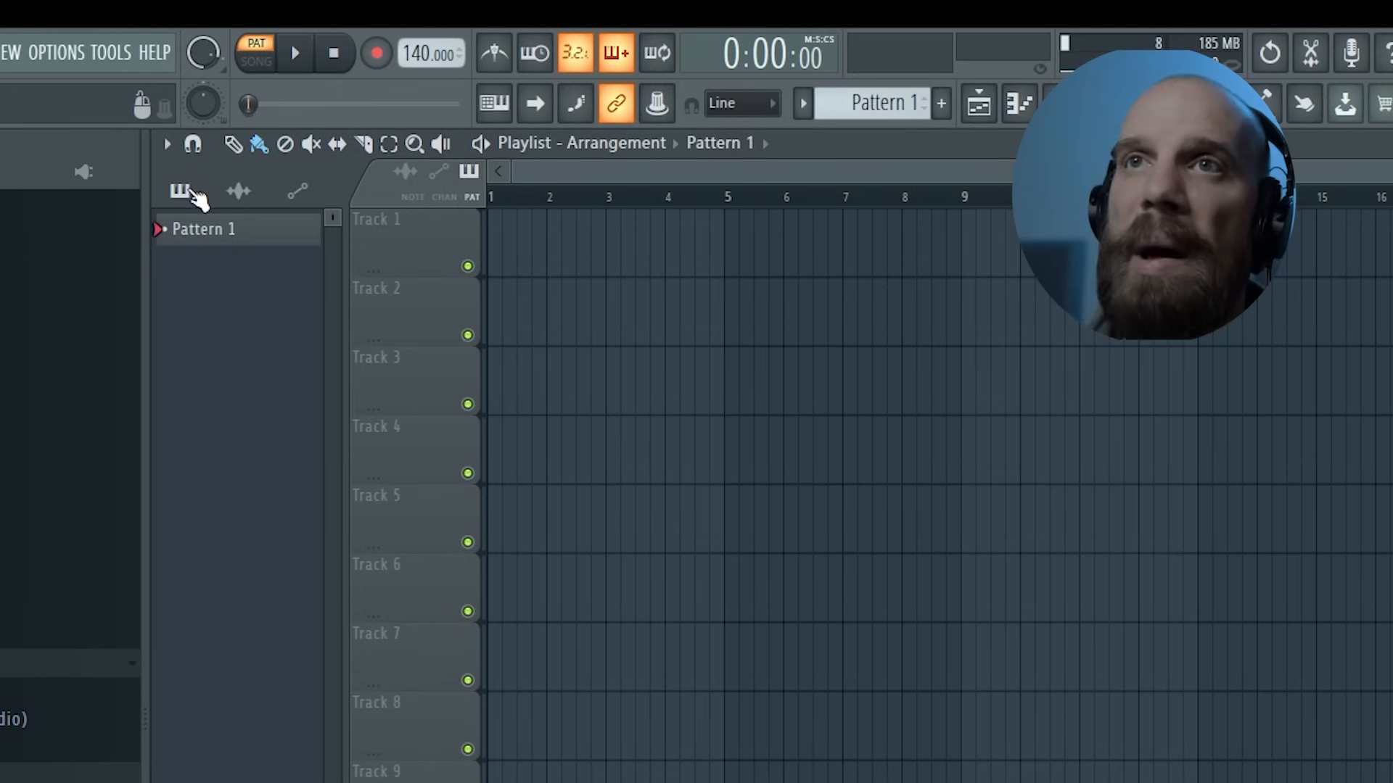
left_click(241, 195)
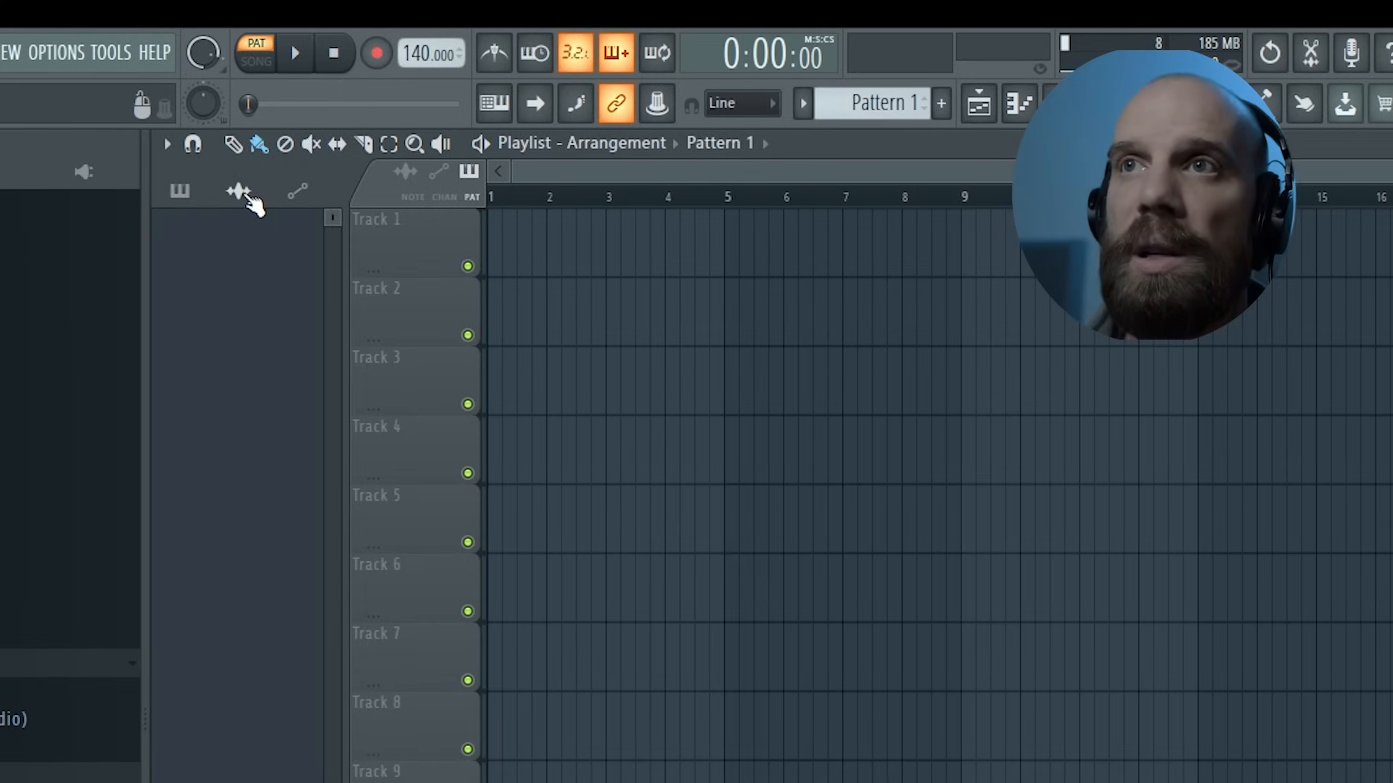
left_click(181, 193)
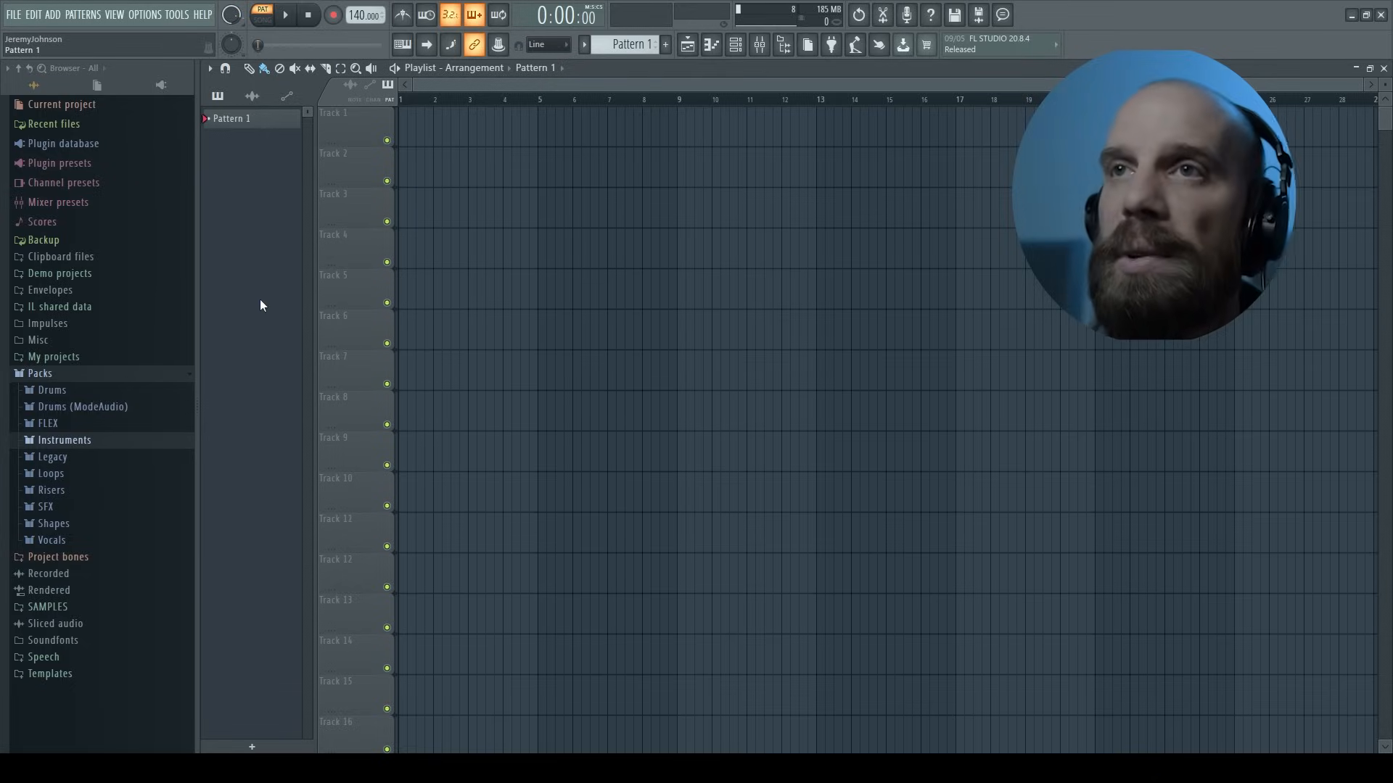
key("F5")
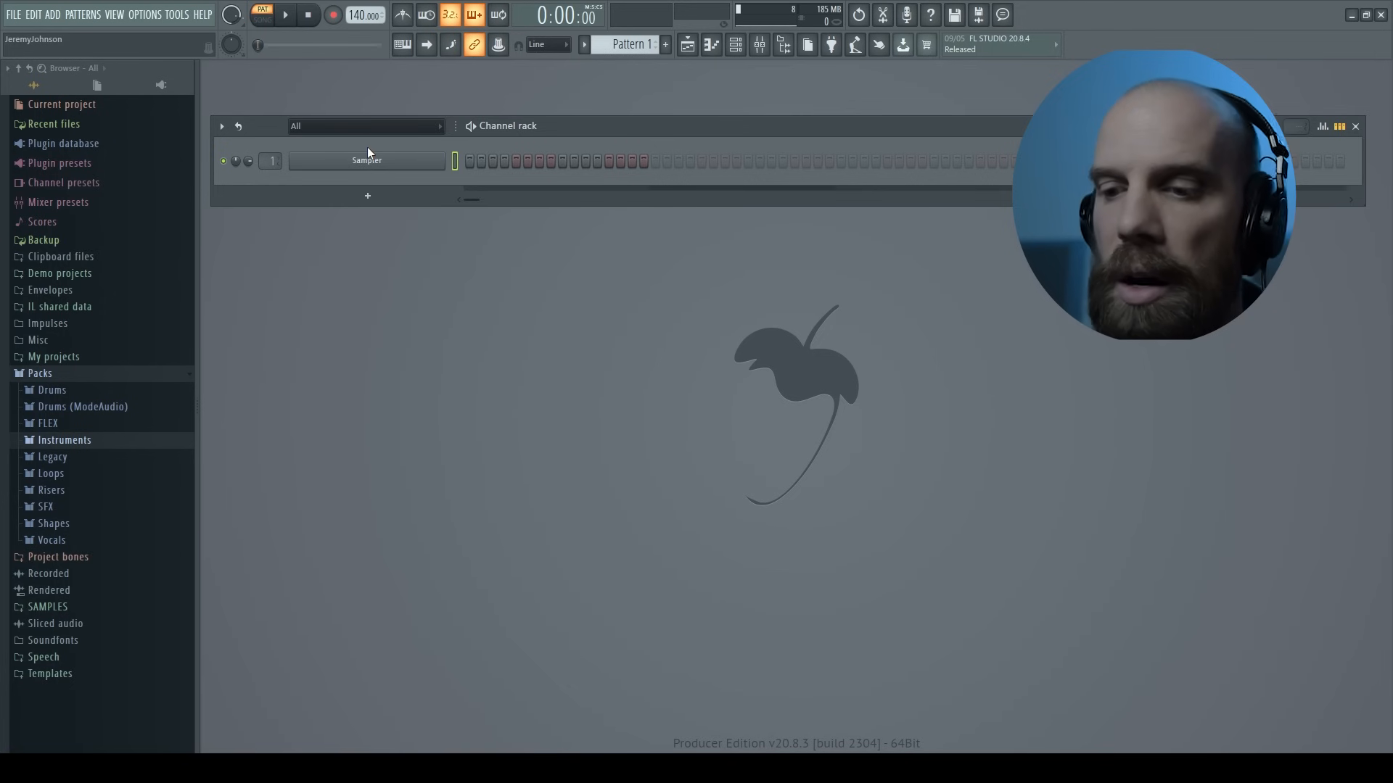
Step: Open the mixer, select Insert 1 and inspect the Sampler channel's settings window, closing it again
key("F9")
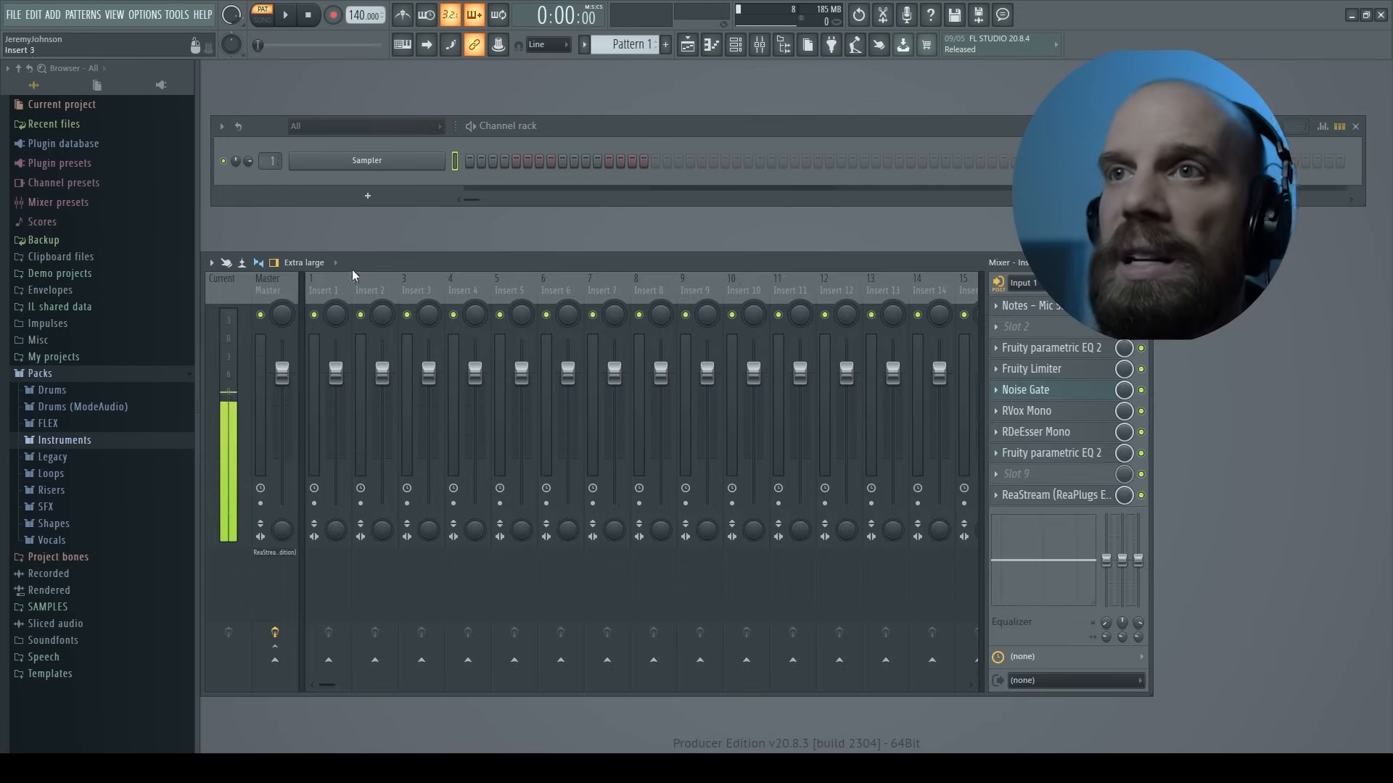
left_click(320, 290)
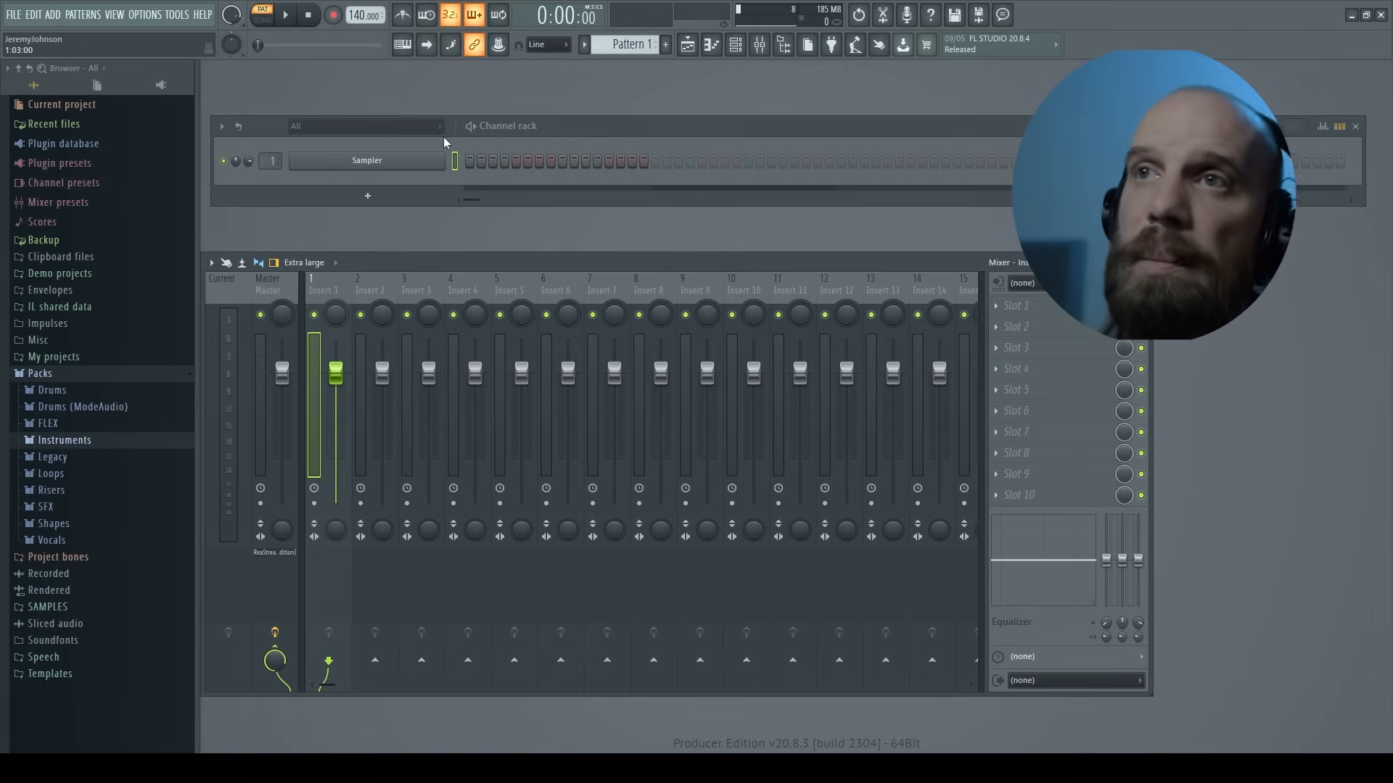
left_click(367, 161)
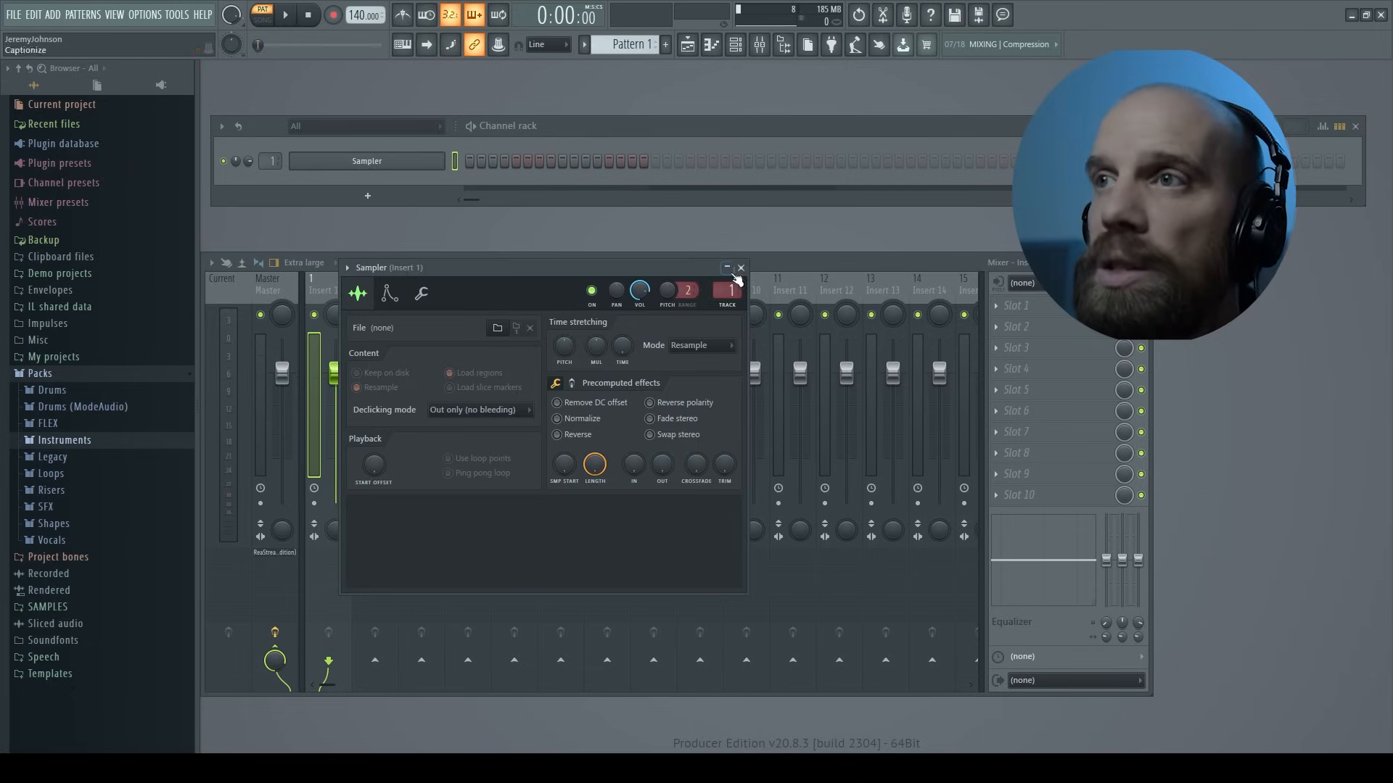
left_click(741, 268)
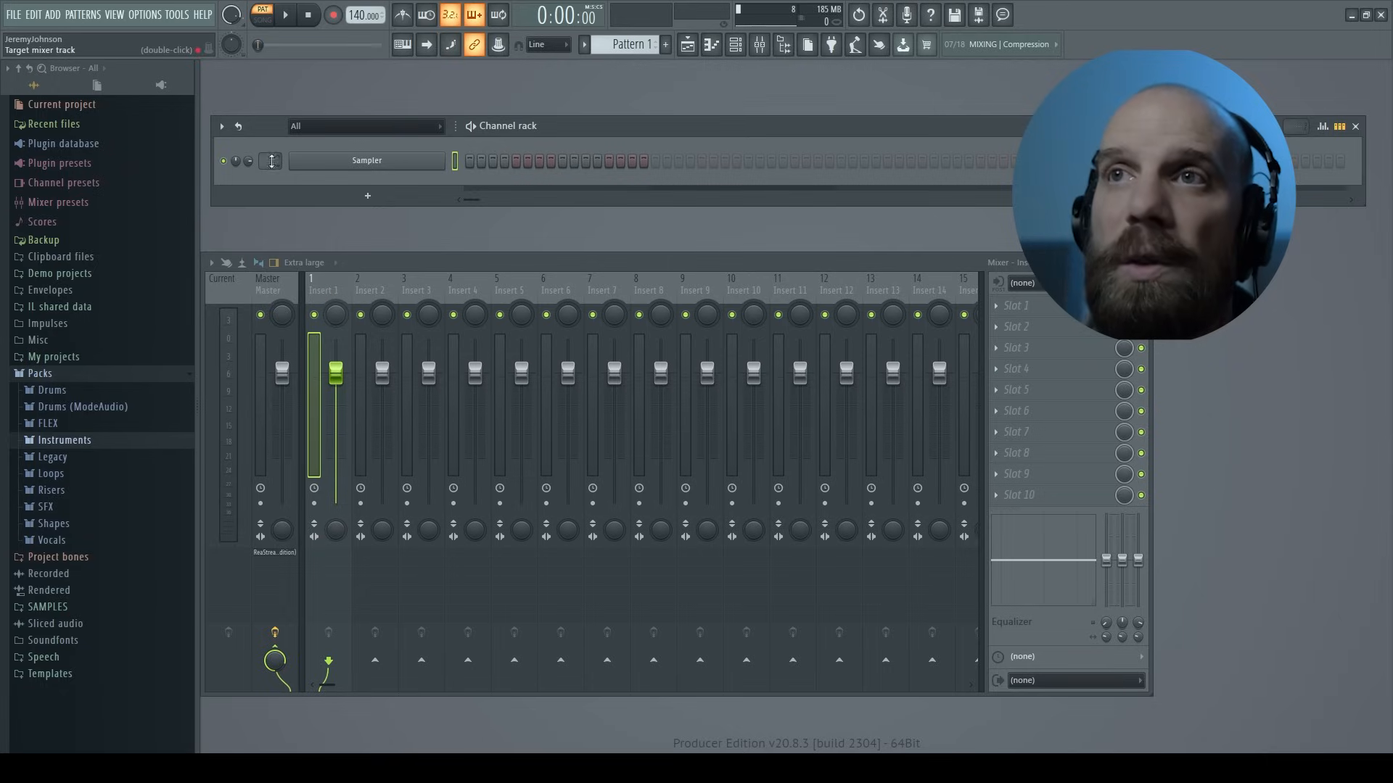
Step: Route the Sampler channel to the Master mixer track, then close the mixer and shift the channel rack slightly upward
scroll(269, 161, "down", 1)
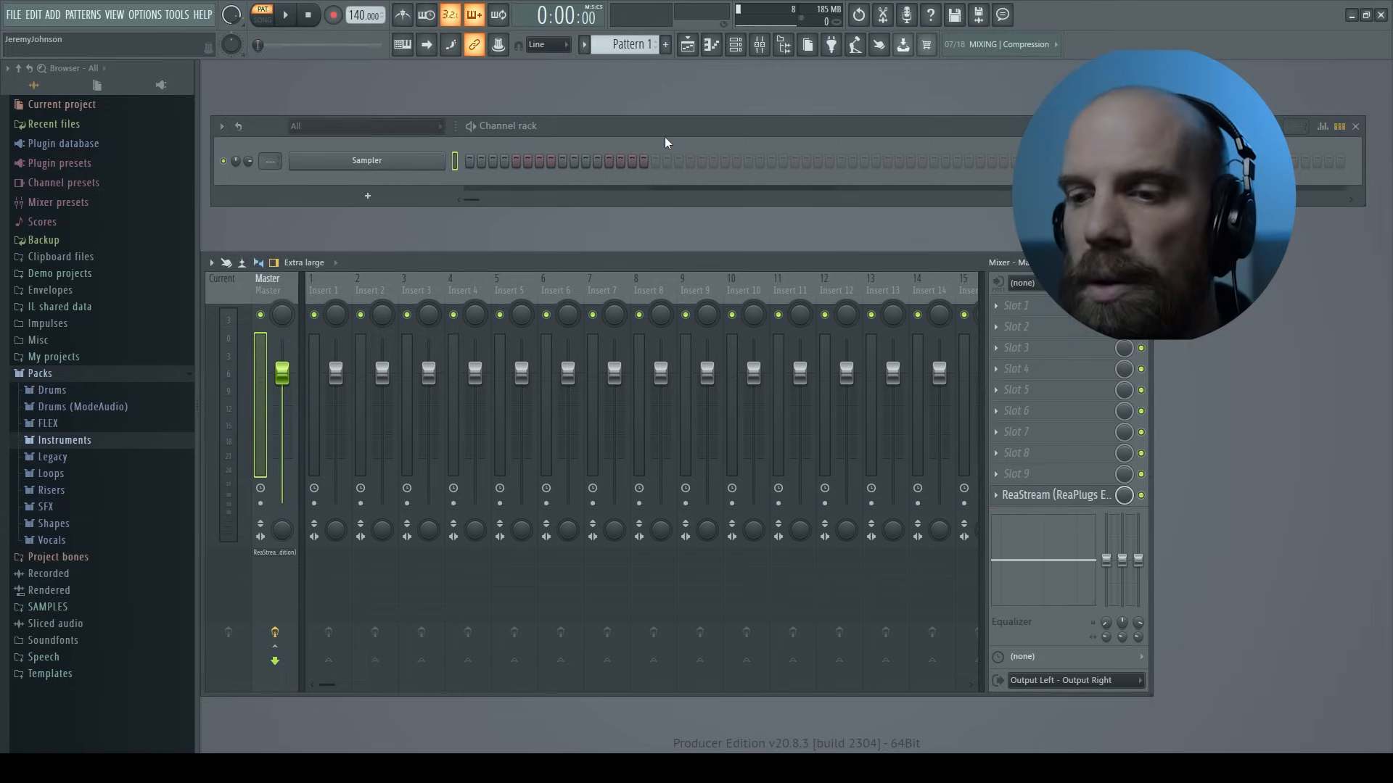
key("F9")
left_click_drag(581, 124, 584, 95)
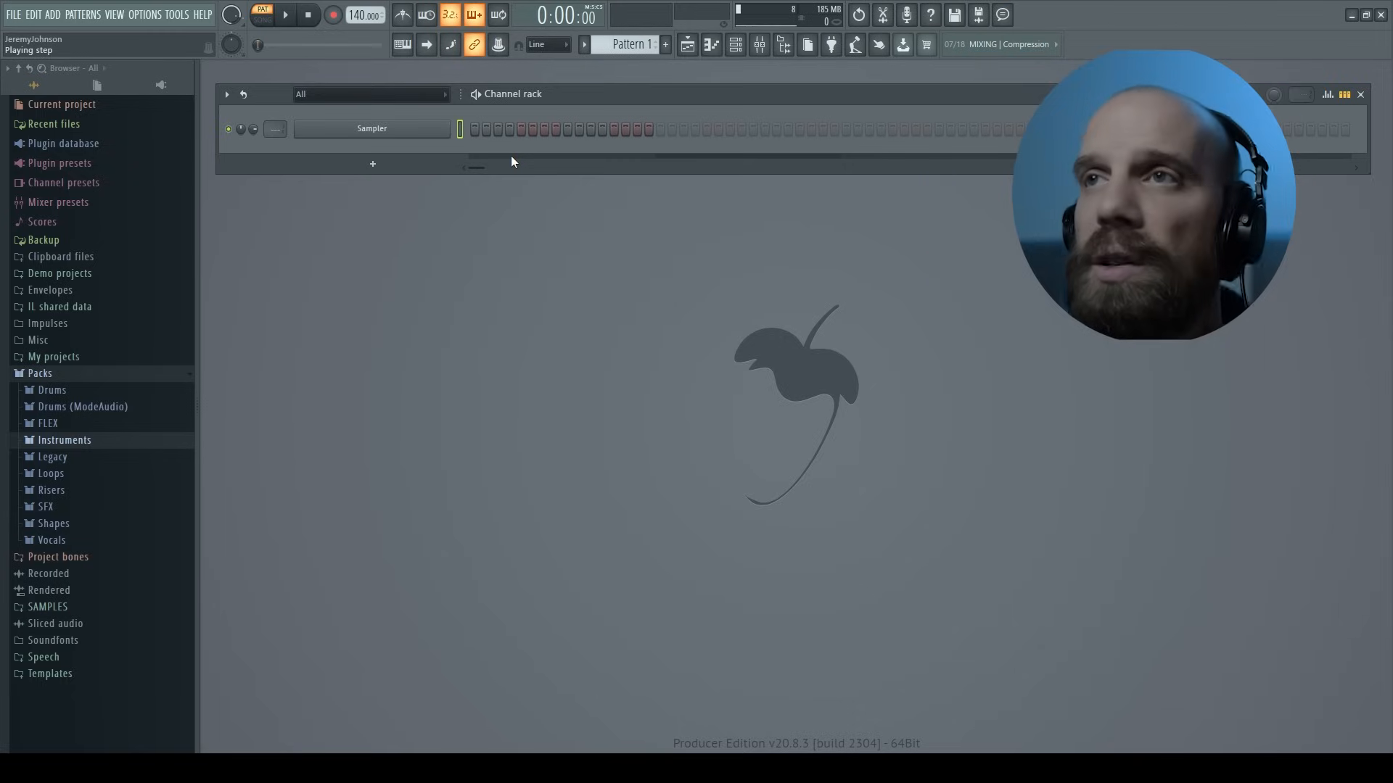
Step: Collapse the Packs folder and hide and show the browser repeatedly, leaving it open
left_click(32, 375)
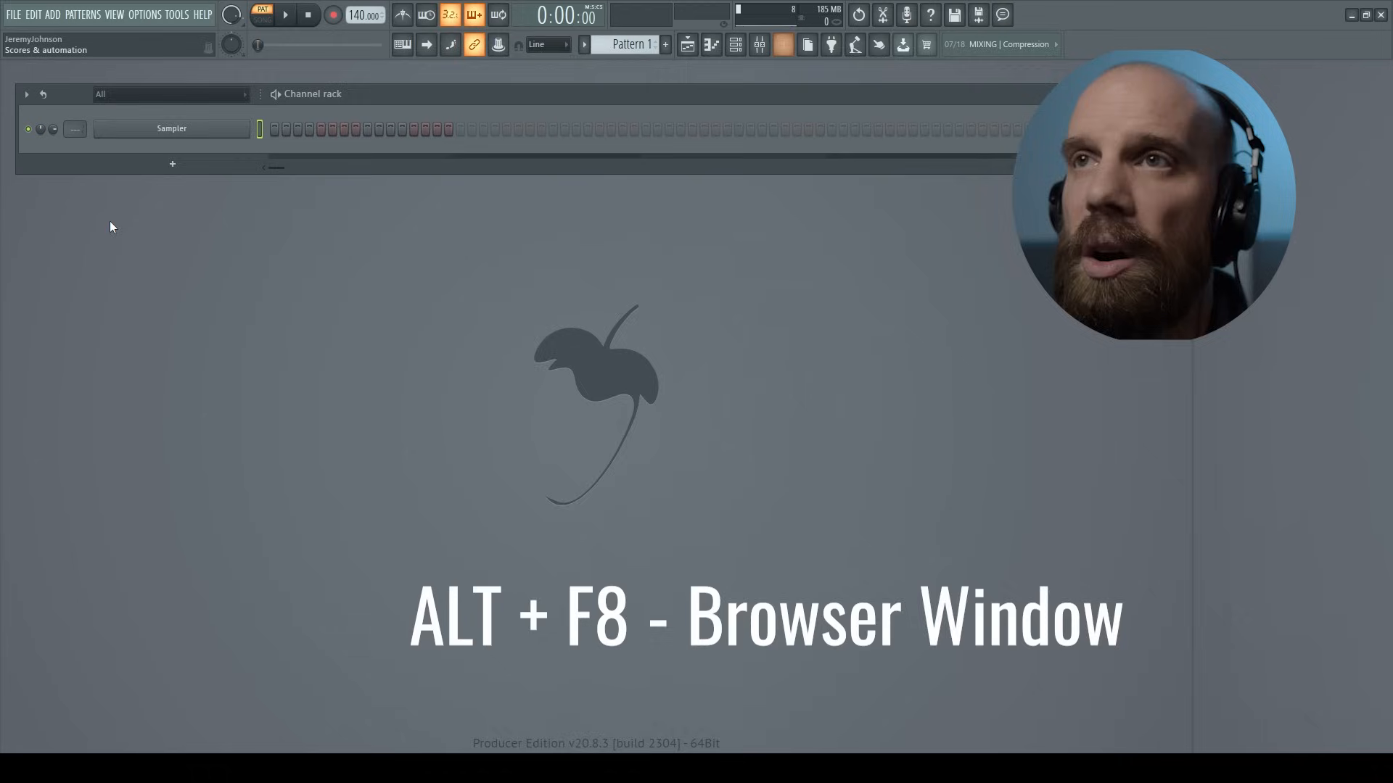
key("alt+F8")
key("alt+F8")
key("alt+F8")
key("alt+F8")
key("alt+F8")
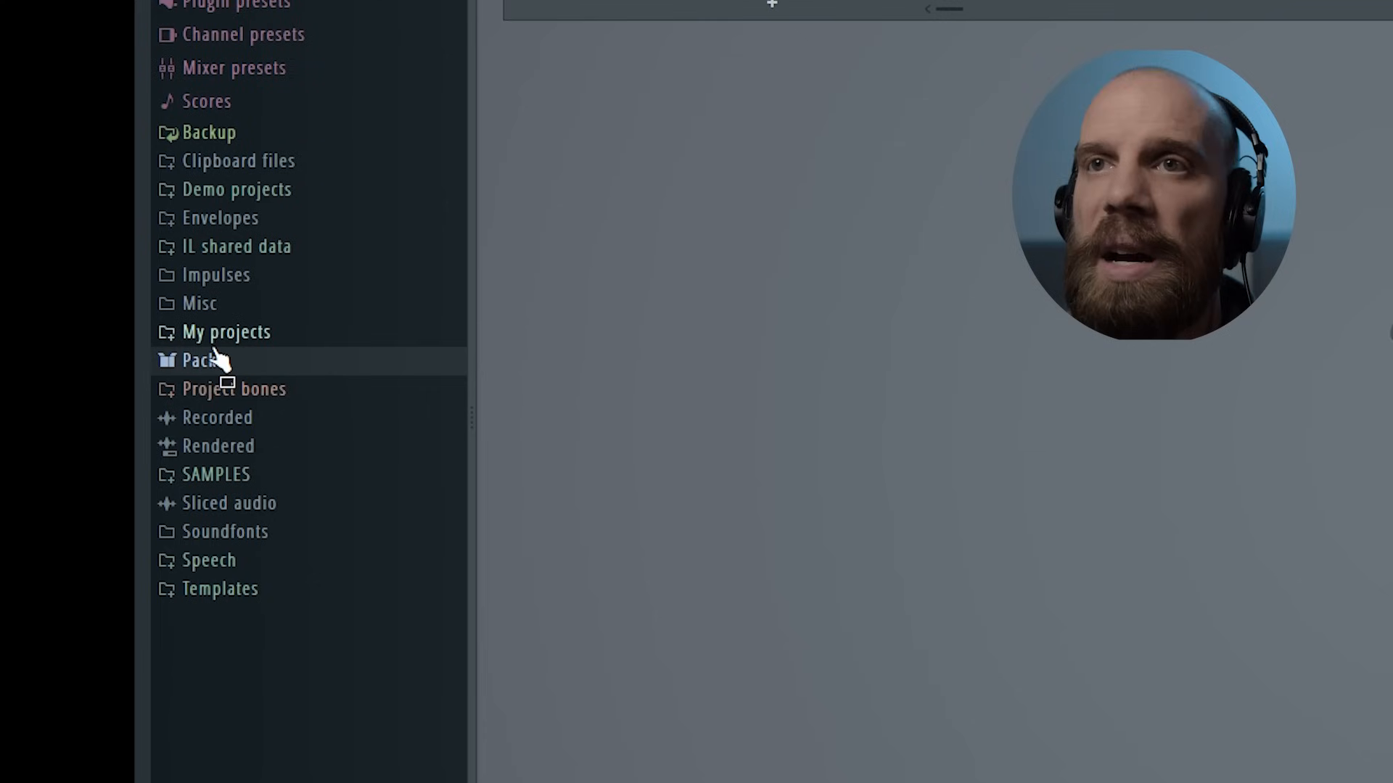
Step: Add the 22in Kick sample from the Packs > Drums > Kicks folder as a new channel below the Sampler
left_click(207, 363)
left_click(214, 396)
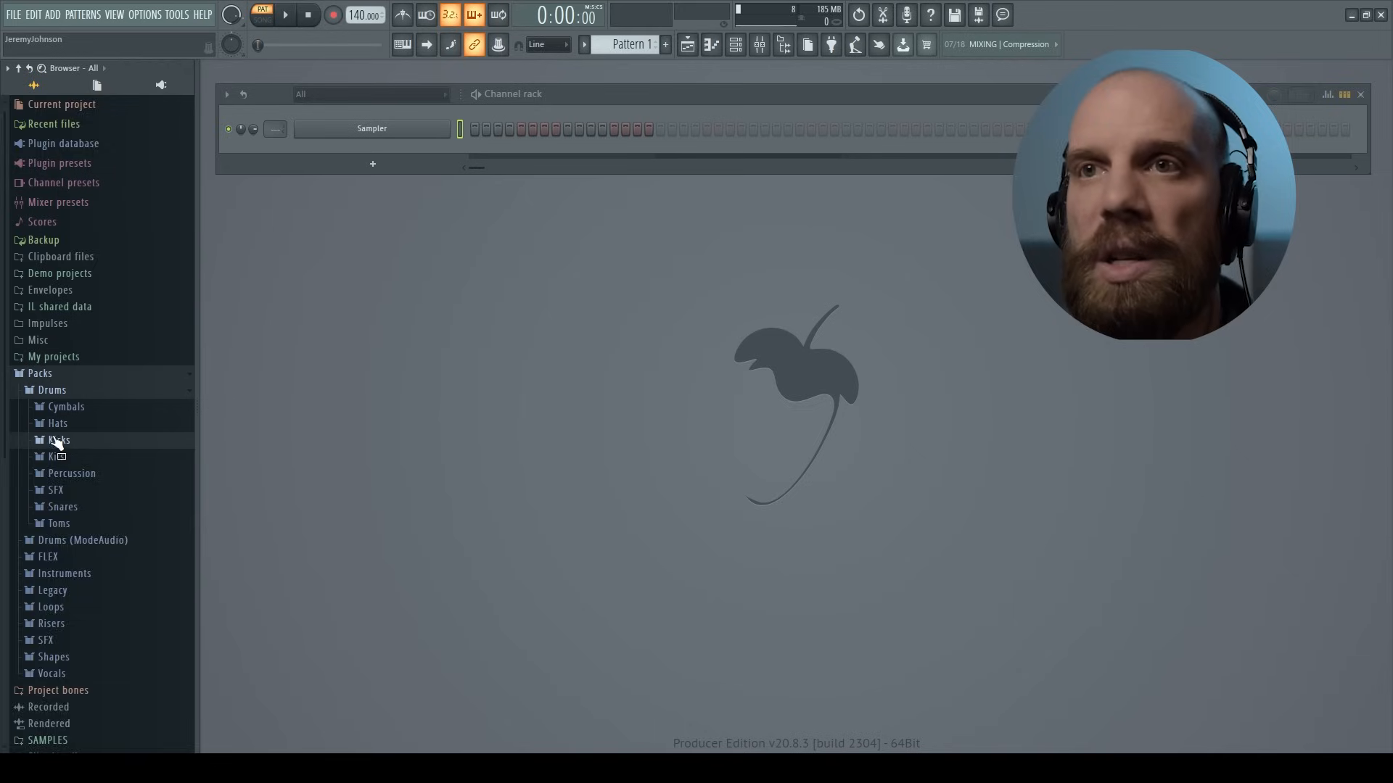
left_click(233, 474)
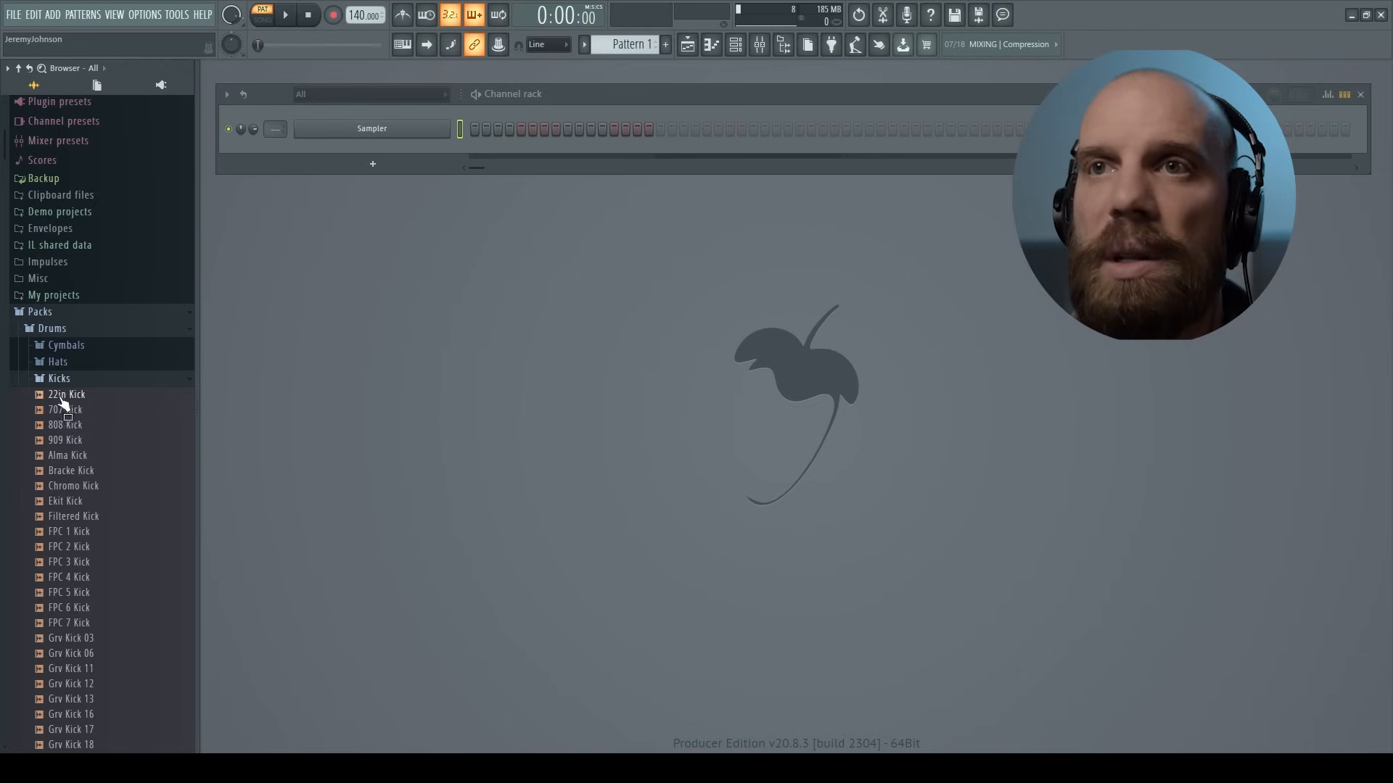
left_click_drag(62, 395, 356, 149)
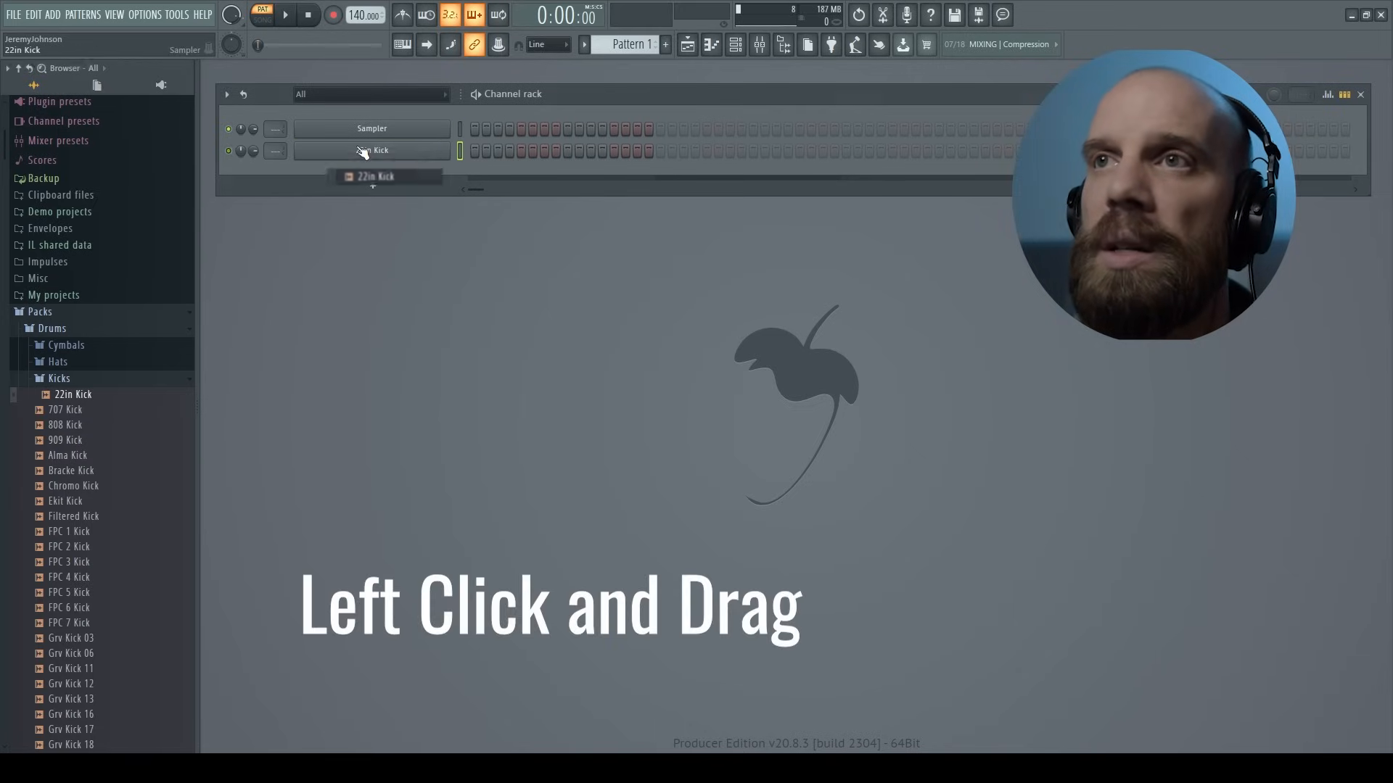
Step: Audition the samples in the Kicks folder one after another, starting with 22in Kick
left_click(78, 394)
key("Down")
key("Down")
key("Down")
key("Down")
key("Down")
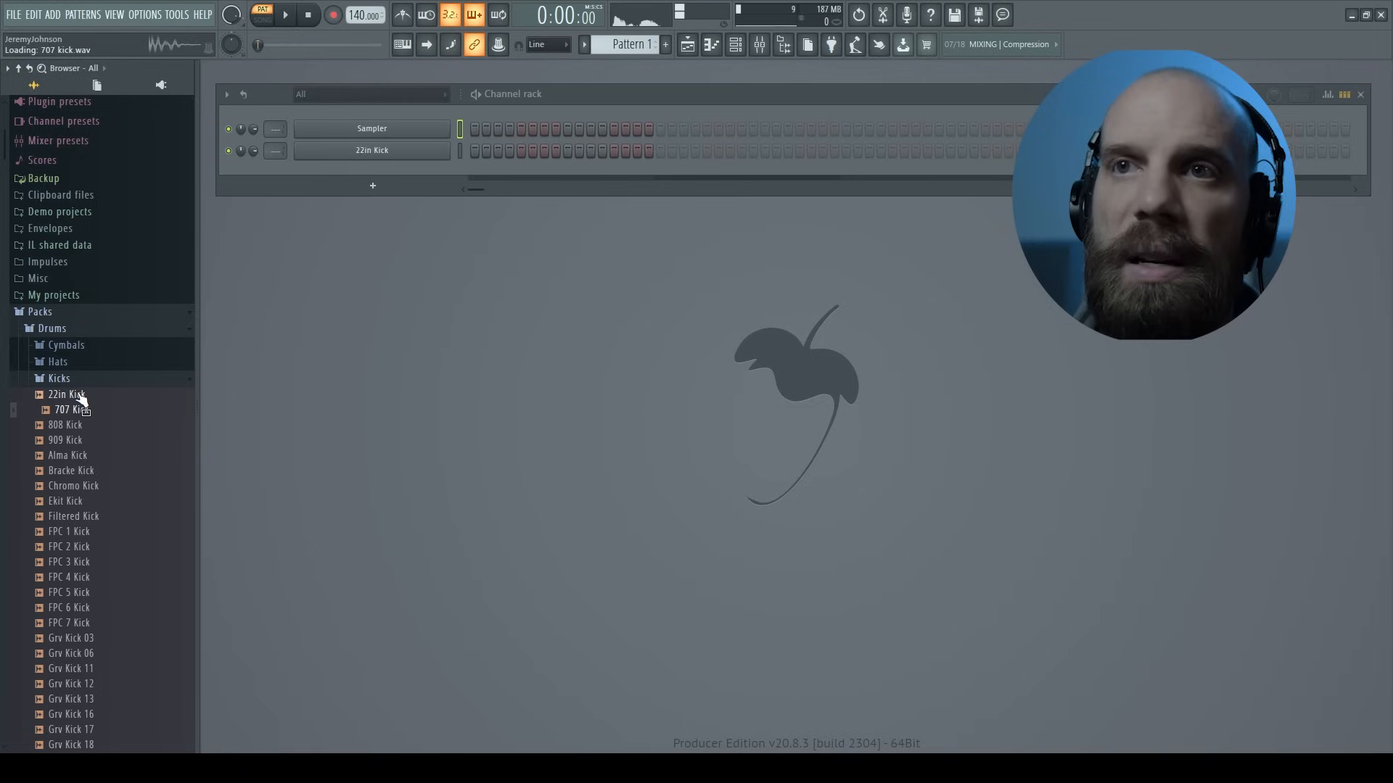
key("Down")
key("Down")
key("Down")
key("Up")
key("Up")
key("Up")
key("Up")
key("Up")
key("Up")
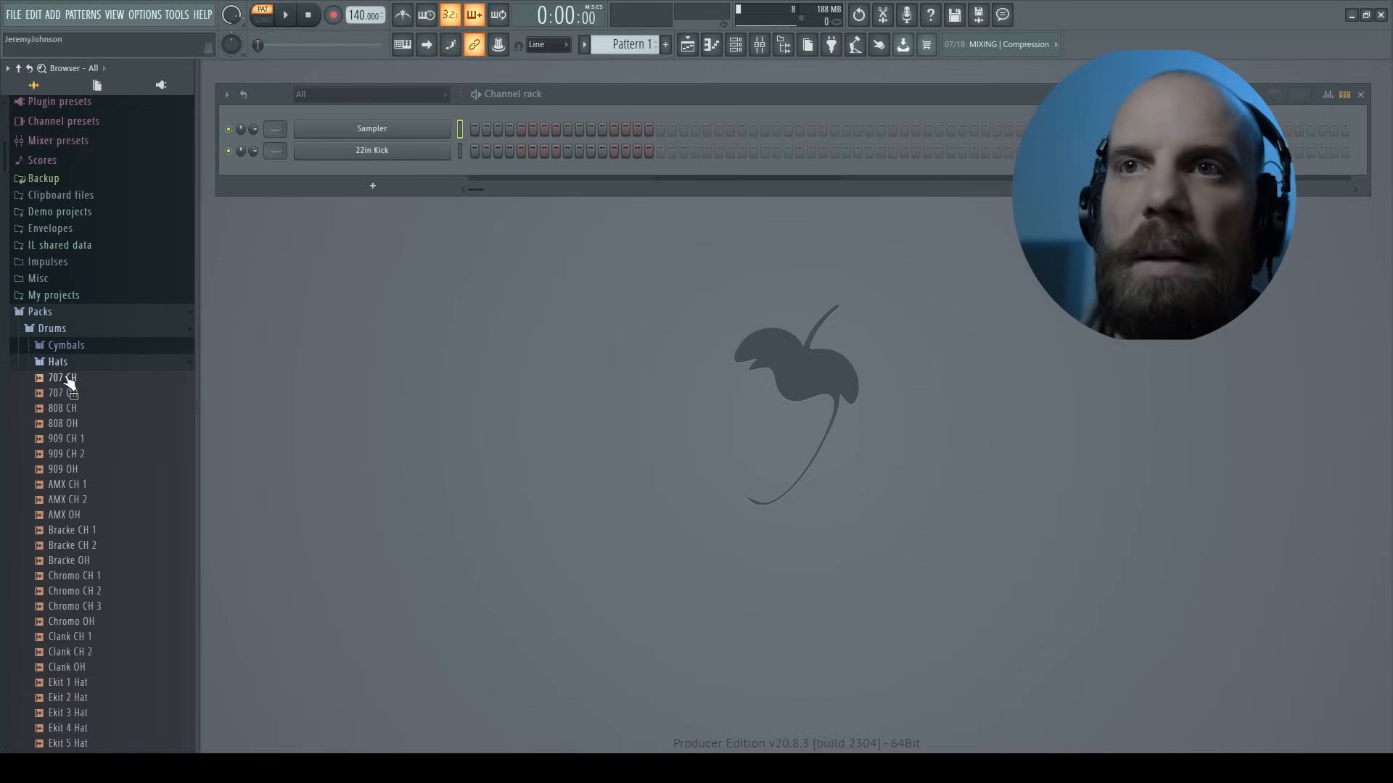
Step: Audition 14in Rim from the Drums > Snares folder and add it as a new channel below 22in Kick
left_click(62, 347)
left_click(63, 344)
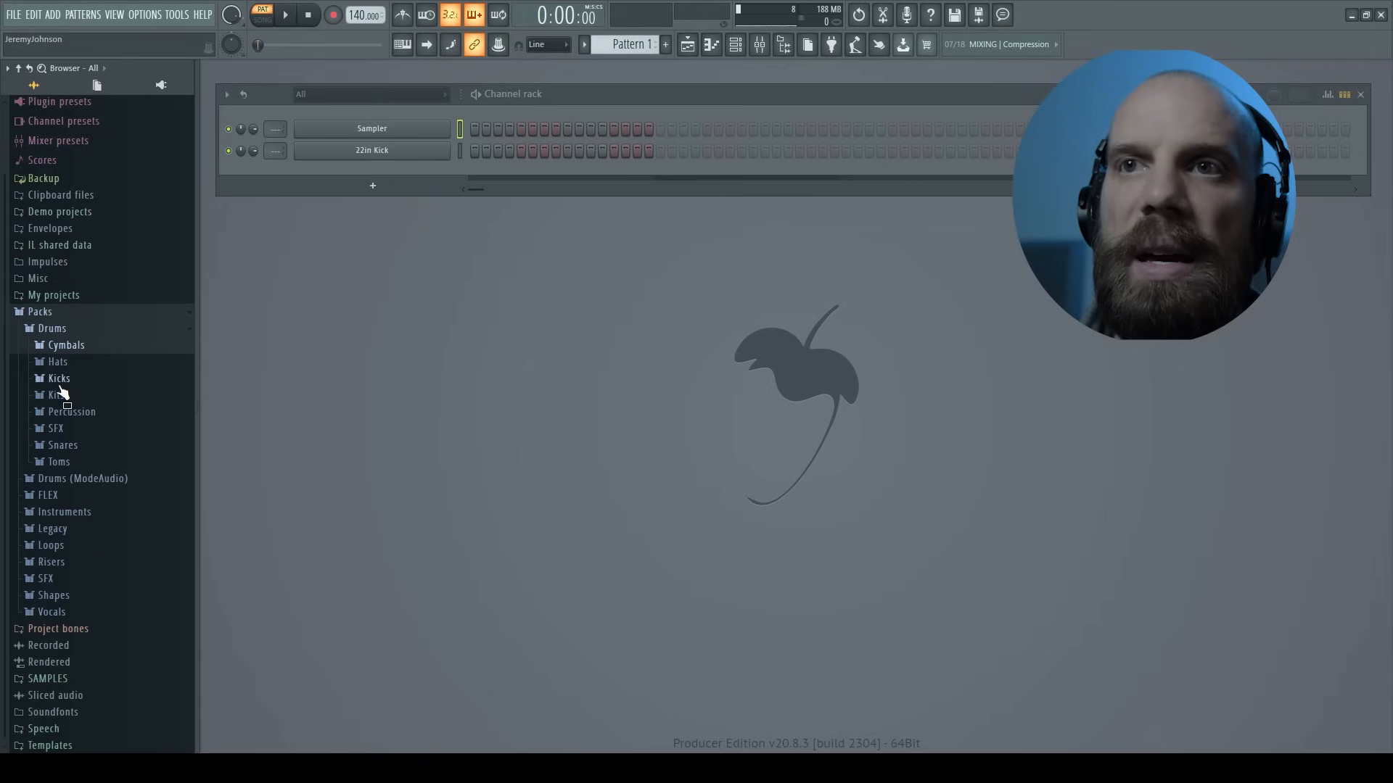
left_click(62, 445)
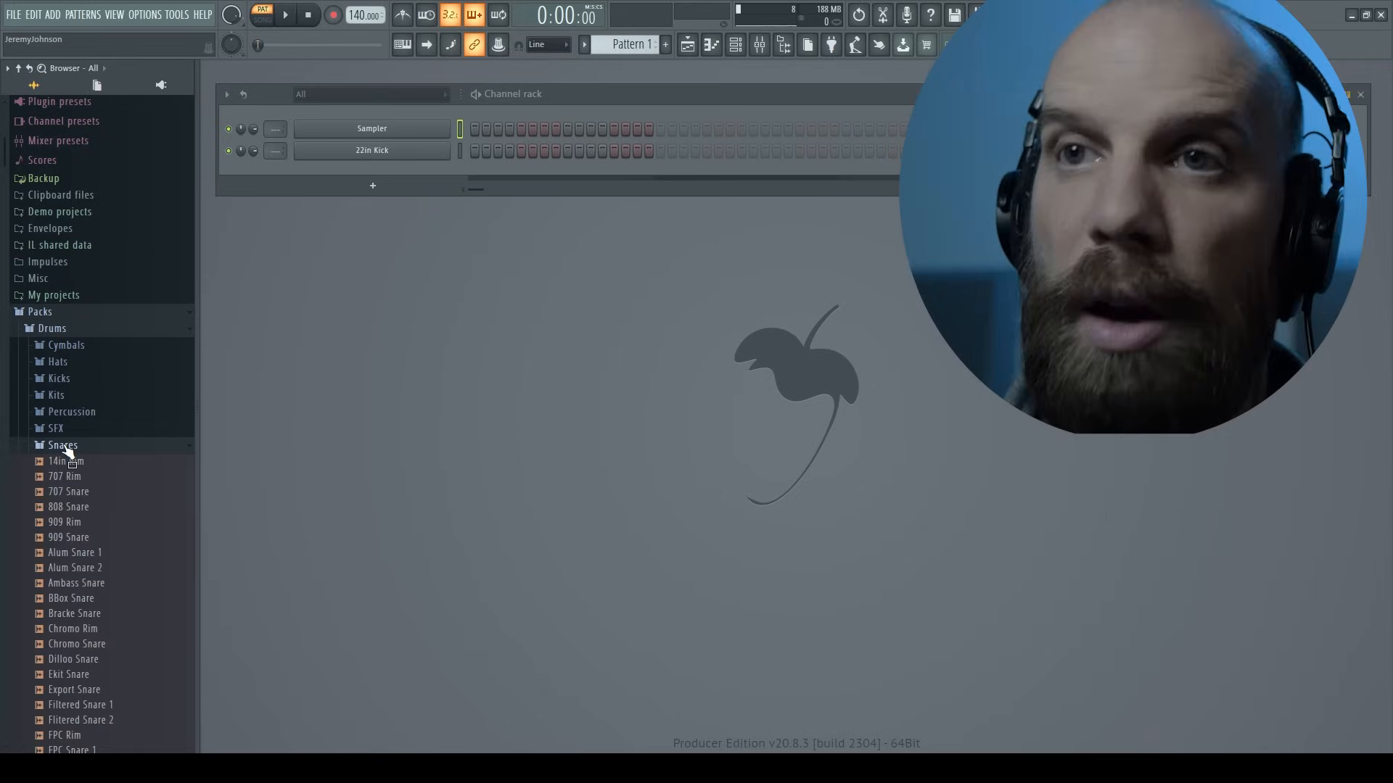
left_click(71, 462)
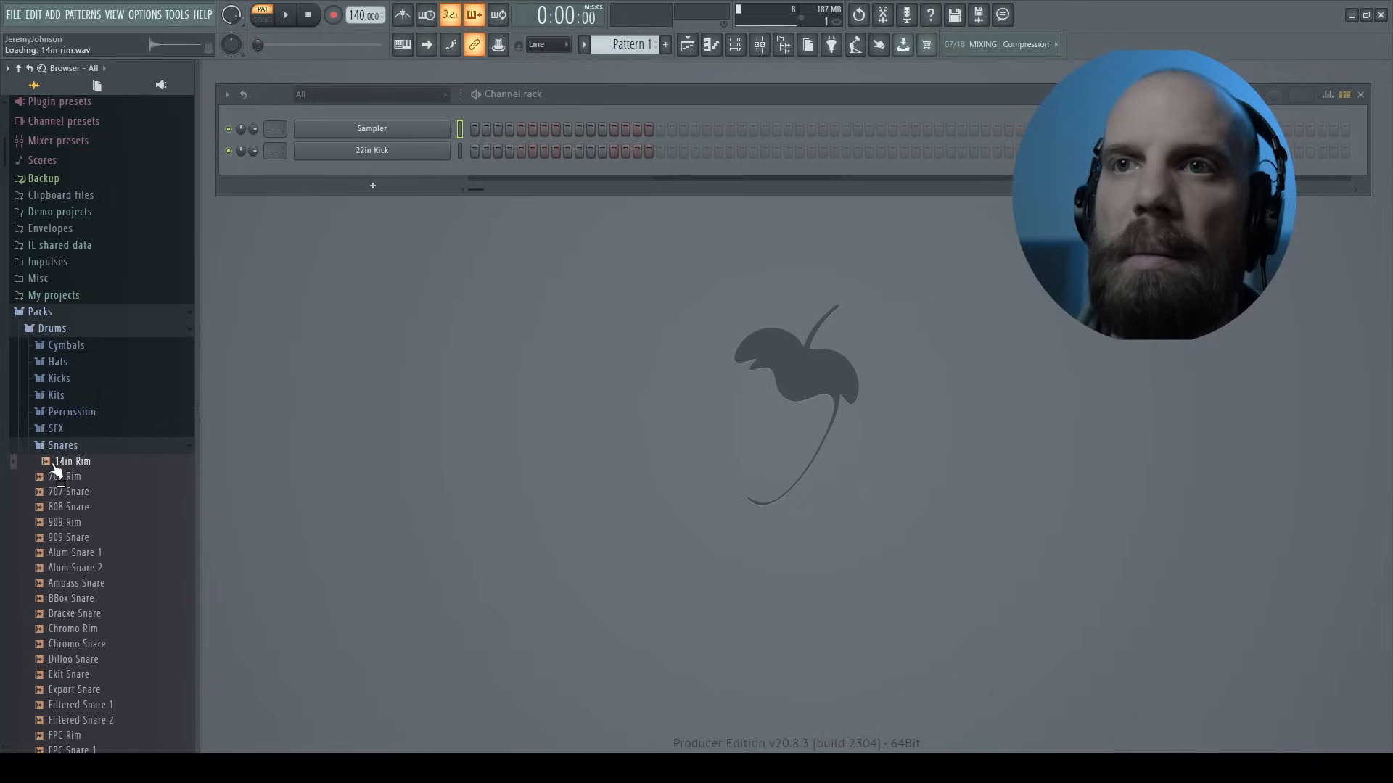
left_click_drag(59, 469, 346, 169)
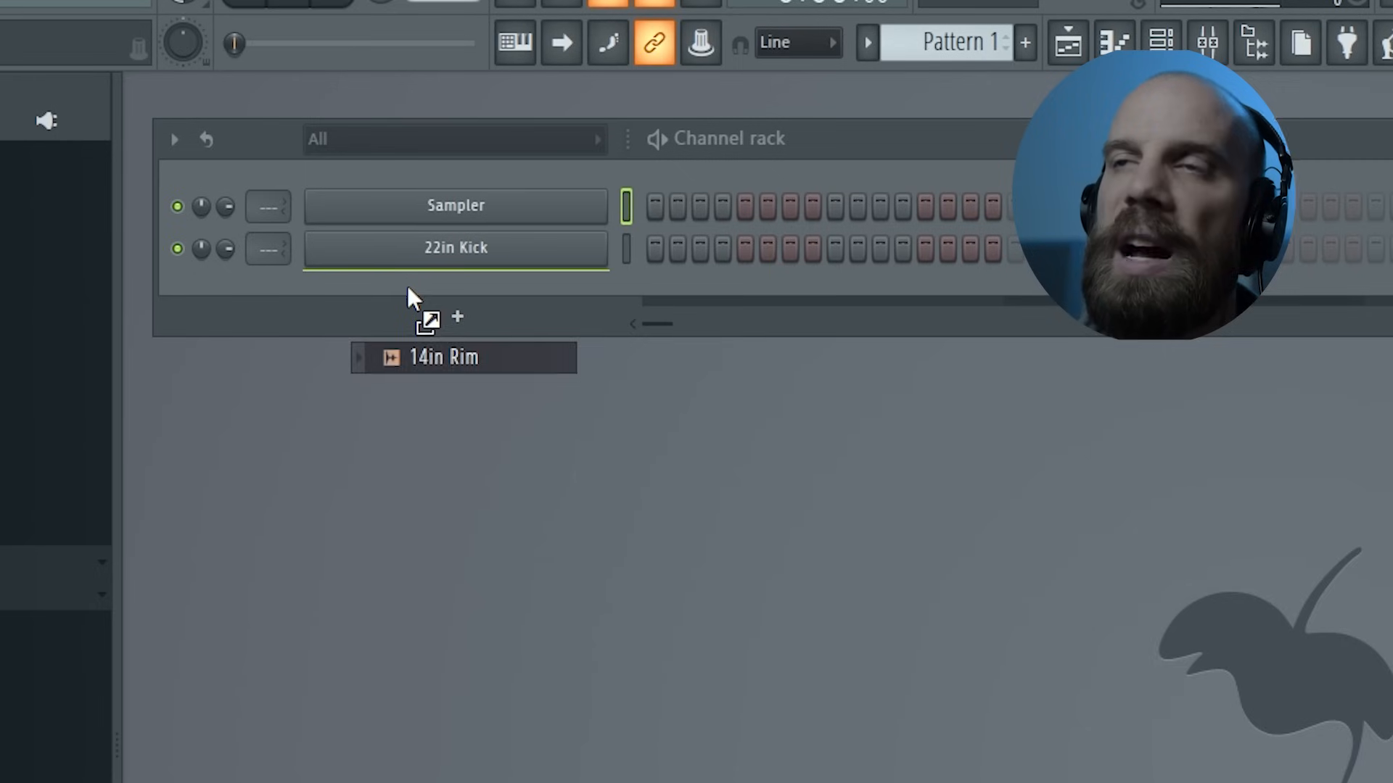
left_click_drag(407, 286, 402, 275)
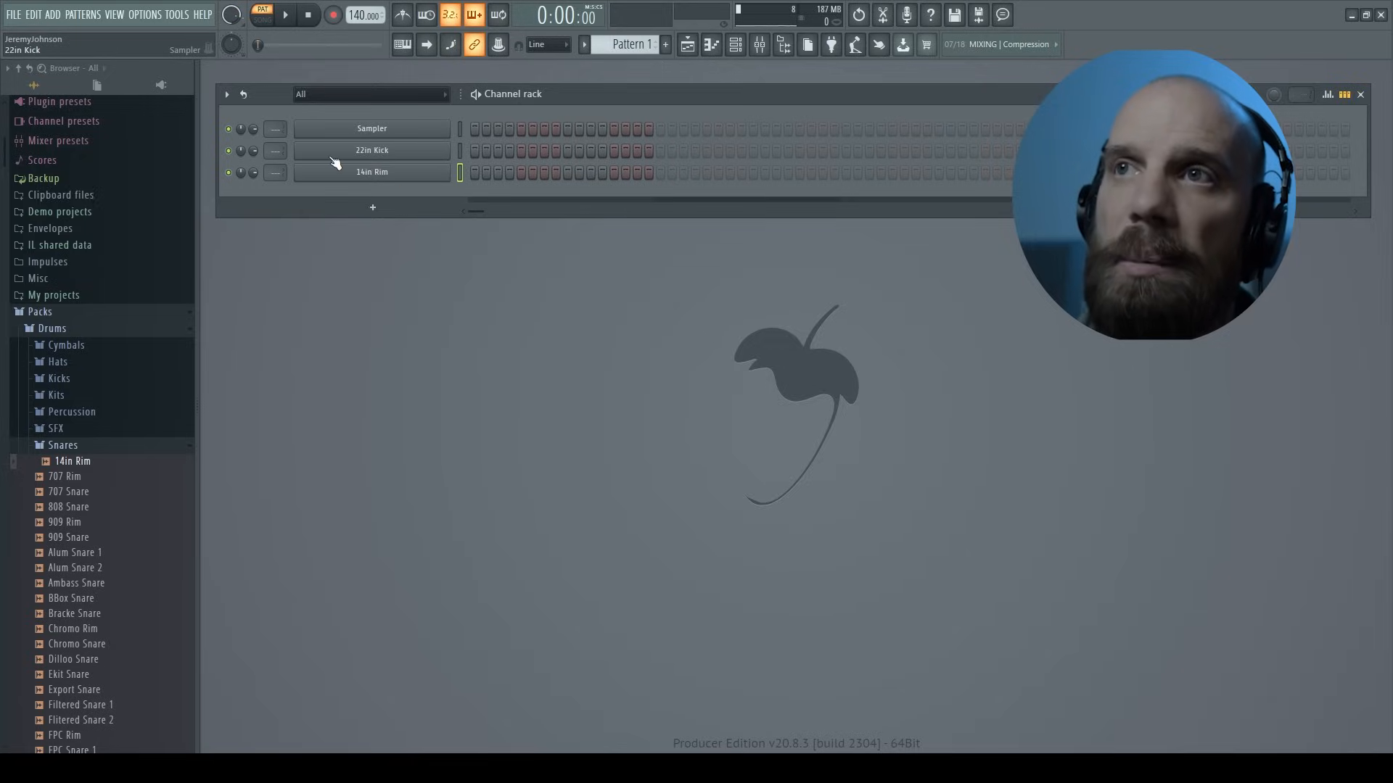
Step: Load the 707 Rim sample into the existing Sampler channel, replace it with 707 Snare and close the channel's settings
left_click_drag(67, 480, 375, 128)
left_click(375, 131)
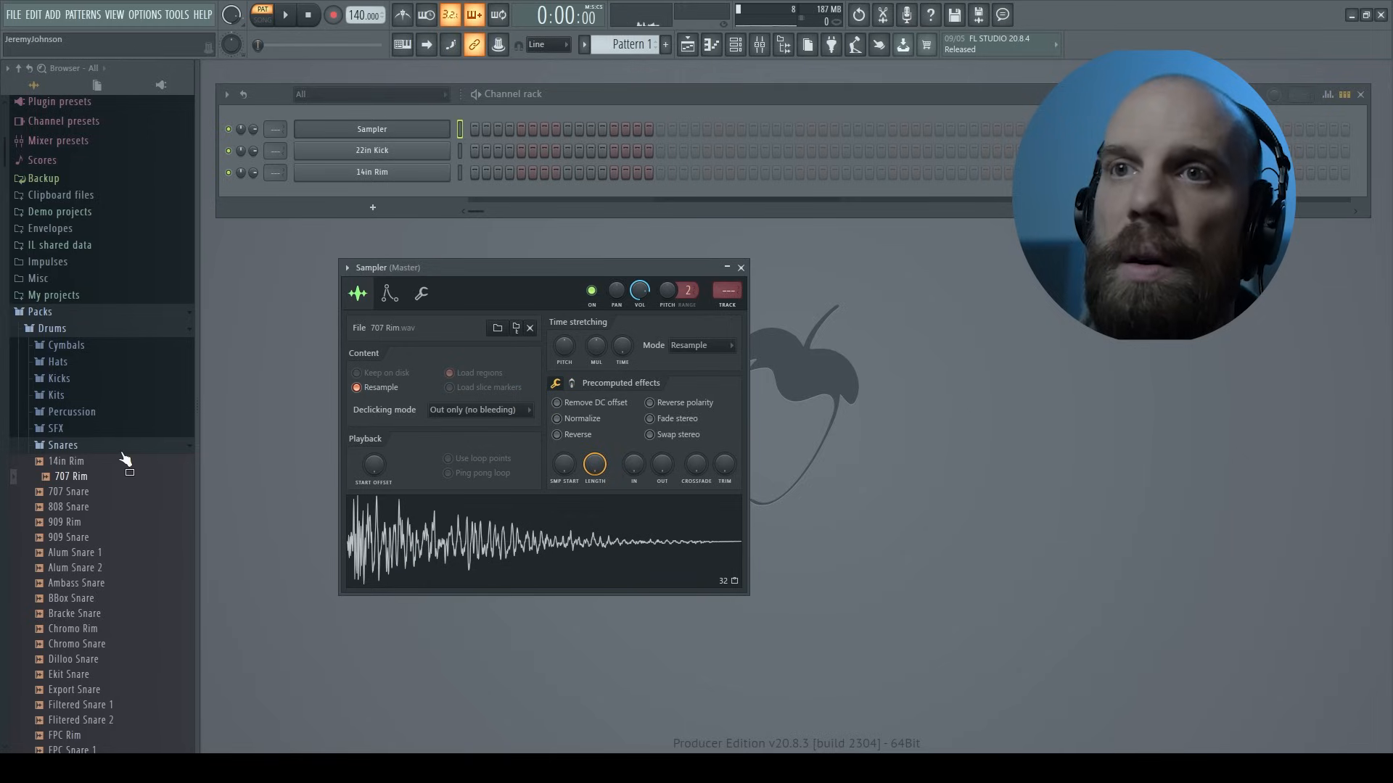
left_click_drag(69, 492, 383, 129)
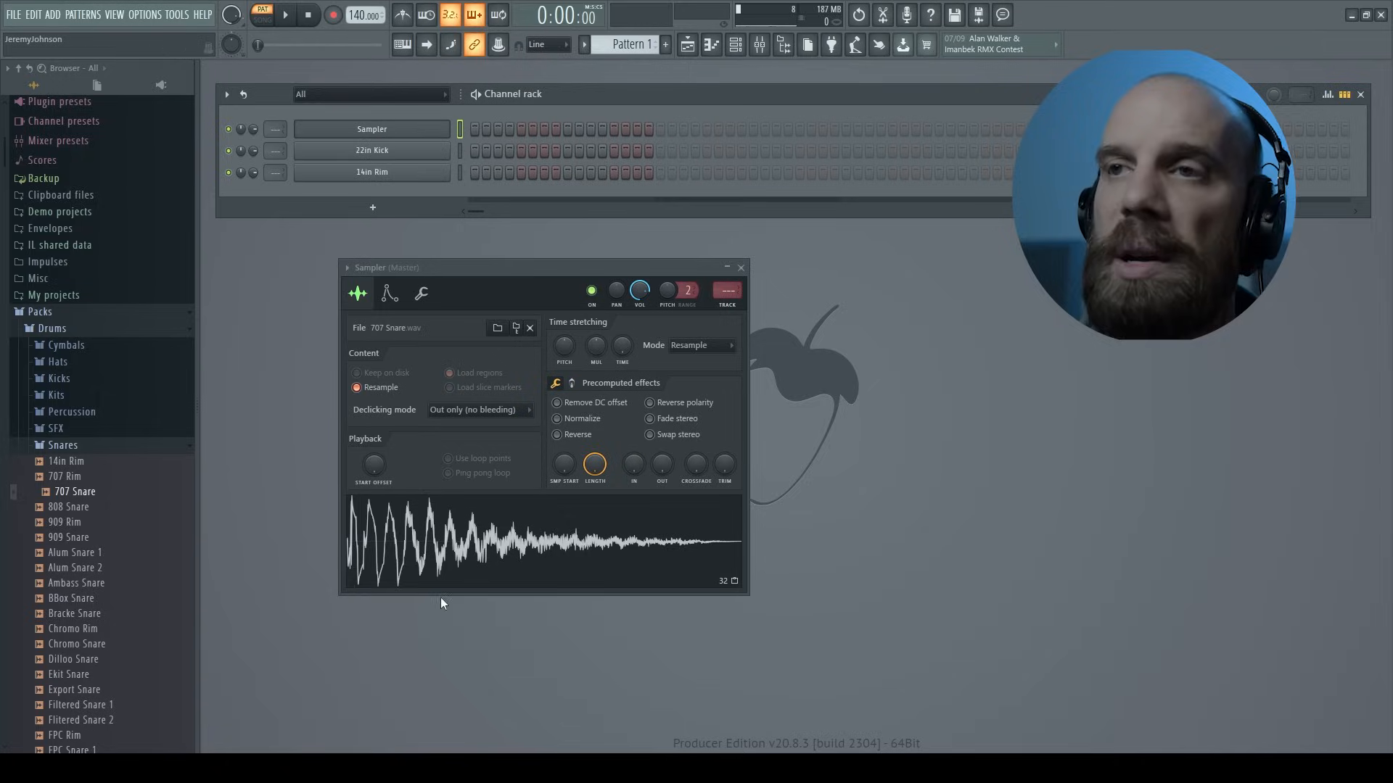
left_click(741, 268)
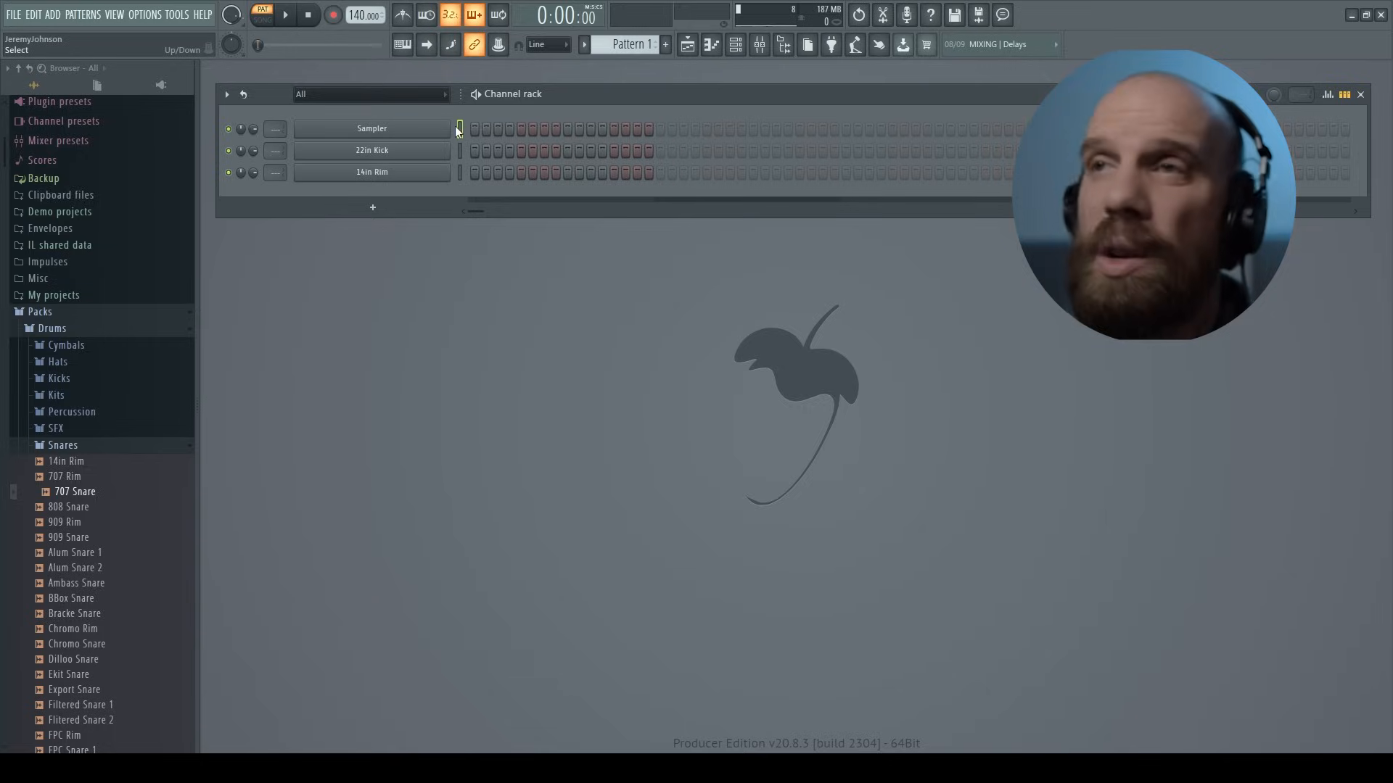
Step: Delete the Sampler channel from the channel rack
key("alt+Delete")
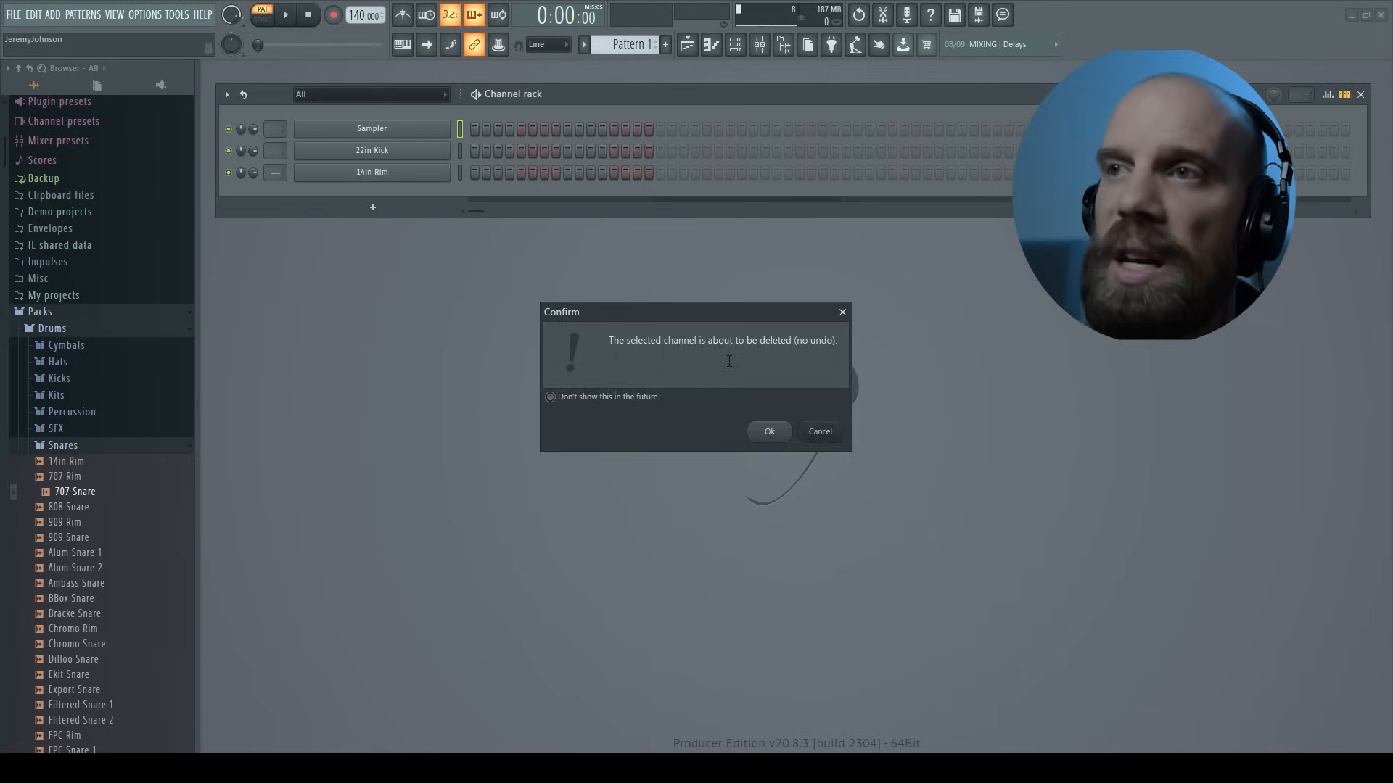
key("Return")
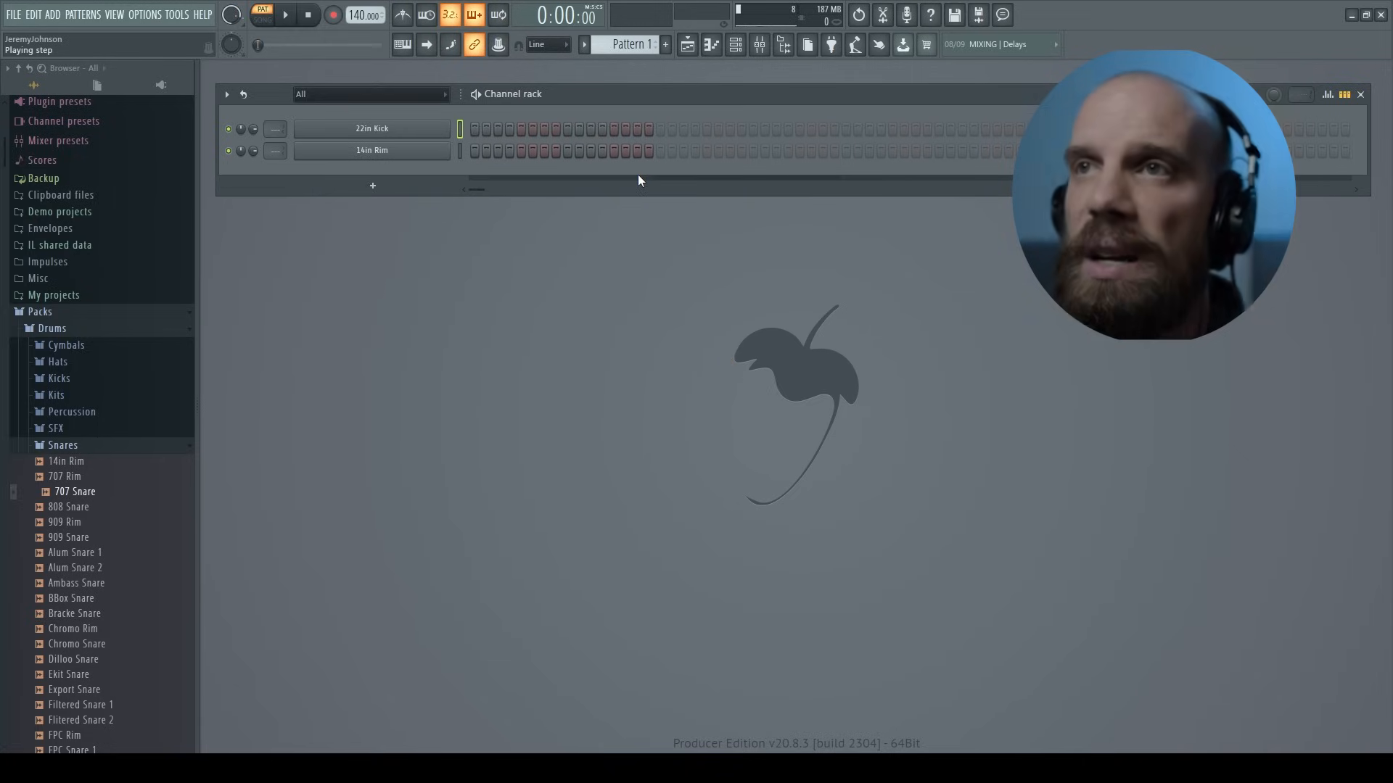
Step: Inspect the channel settings of 22in Kick and 14in Rim
left_click(372, 128)
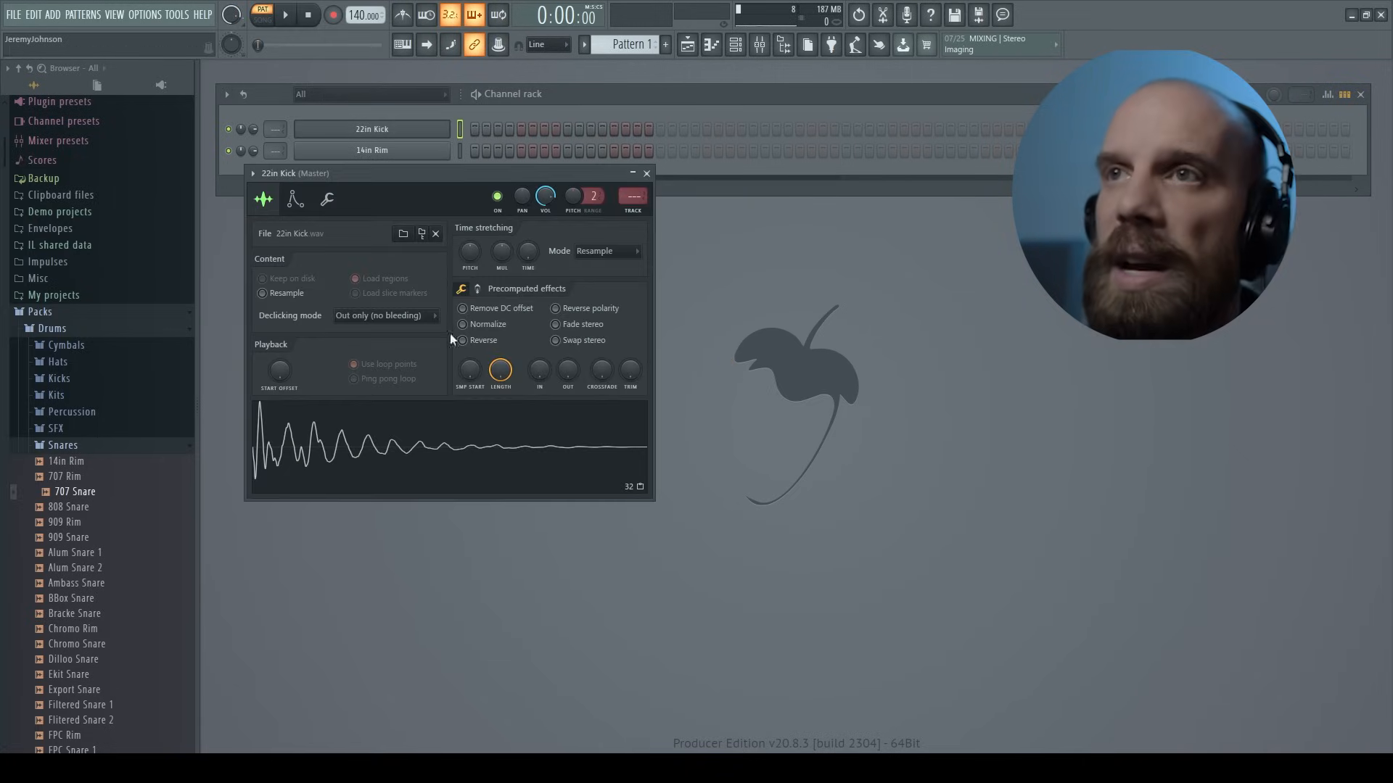
left_click(372, 151)
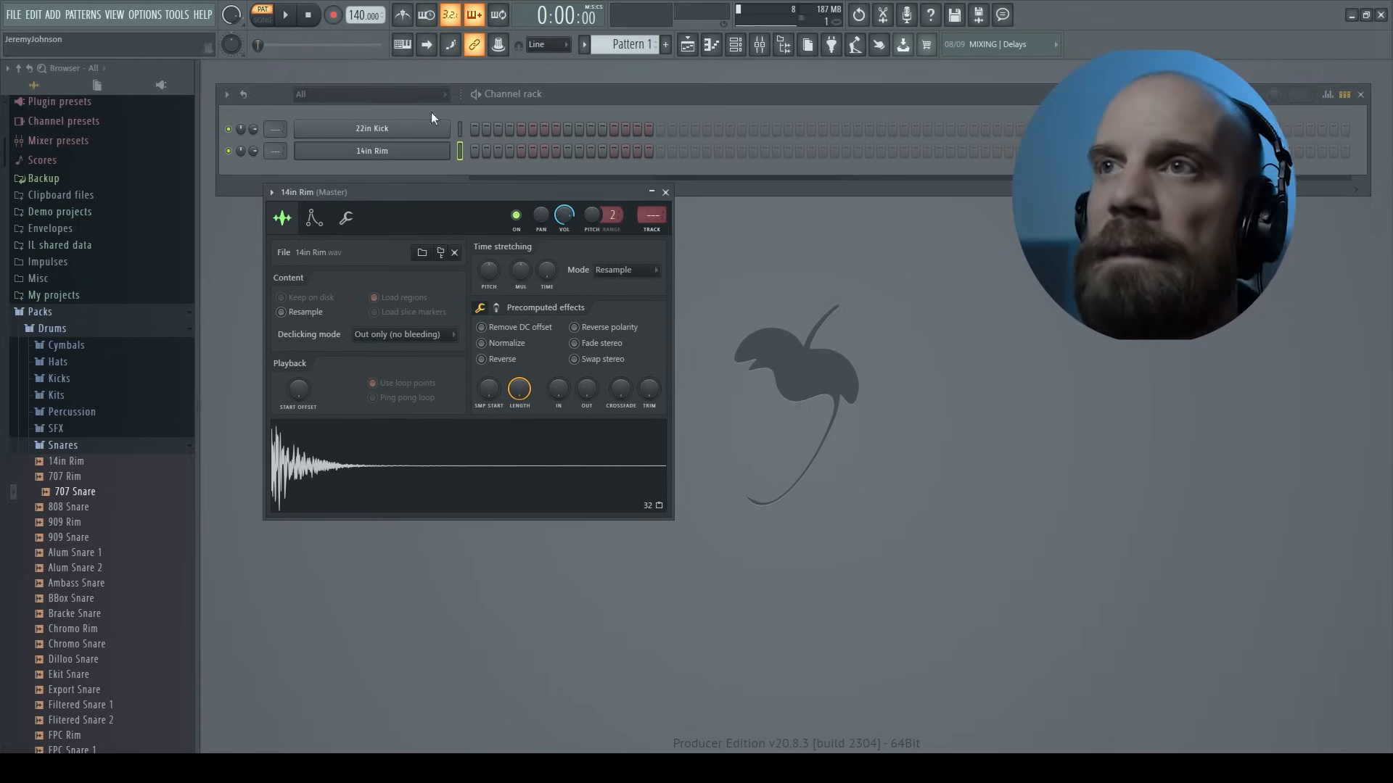
Step: Close the 14in Rim settings and add Grv CH 12 from the Drums > Hats folder as a new channel below 14in Rim
left_click(665, 192)
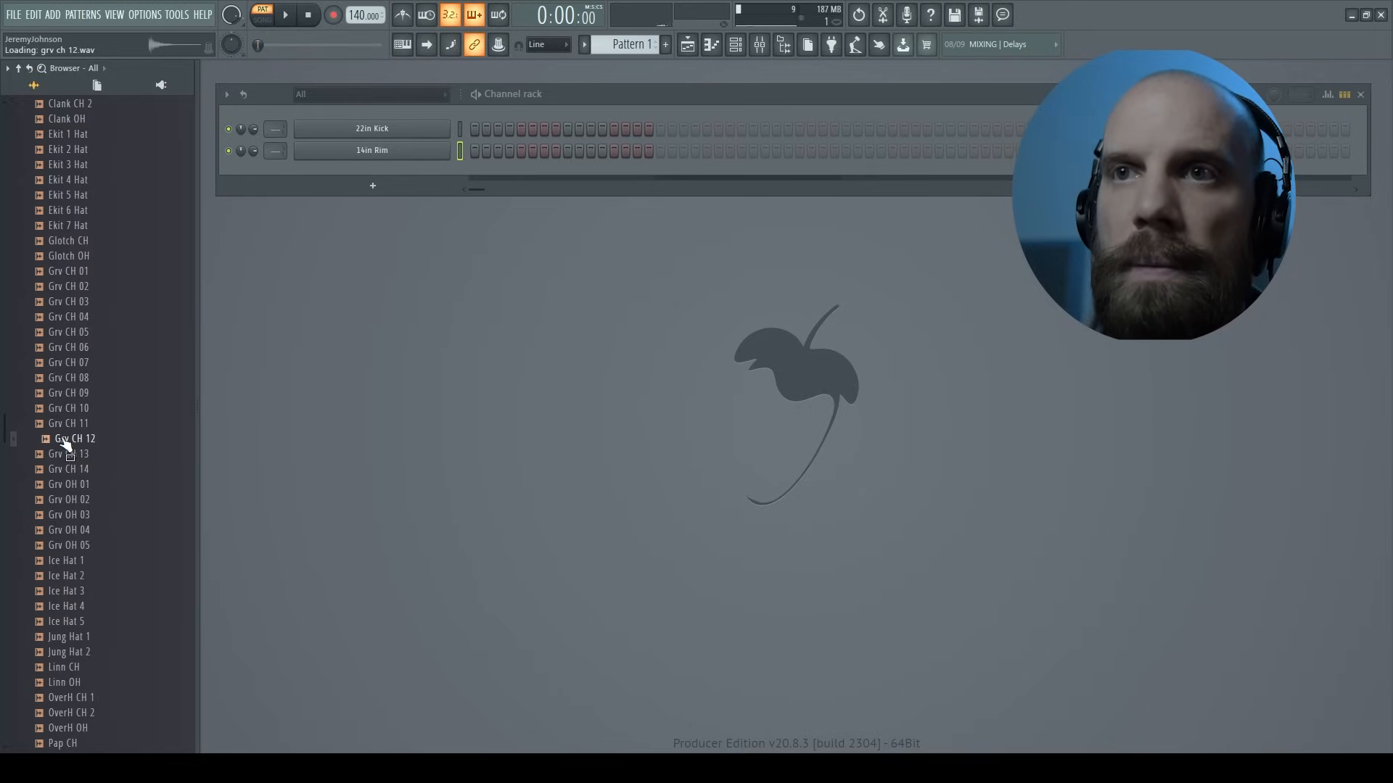
left_click_drag(63, 439, 351, 172)
Step: Add FPC Wood Hit 1 from the Drums > Percussion folder as a new channel below Grv CH 12
scroll(57, 523, "up", 10)
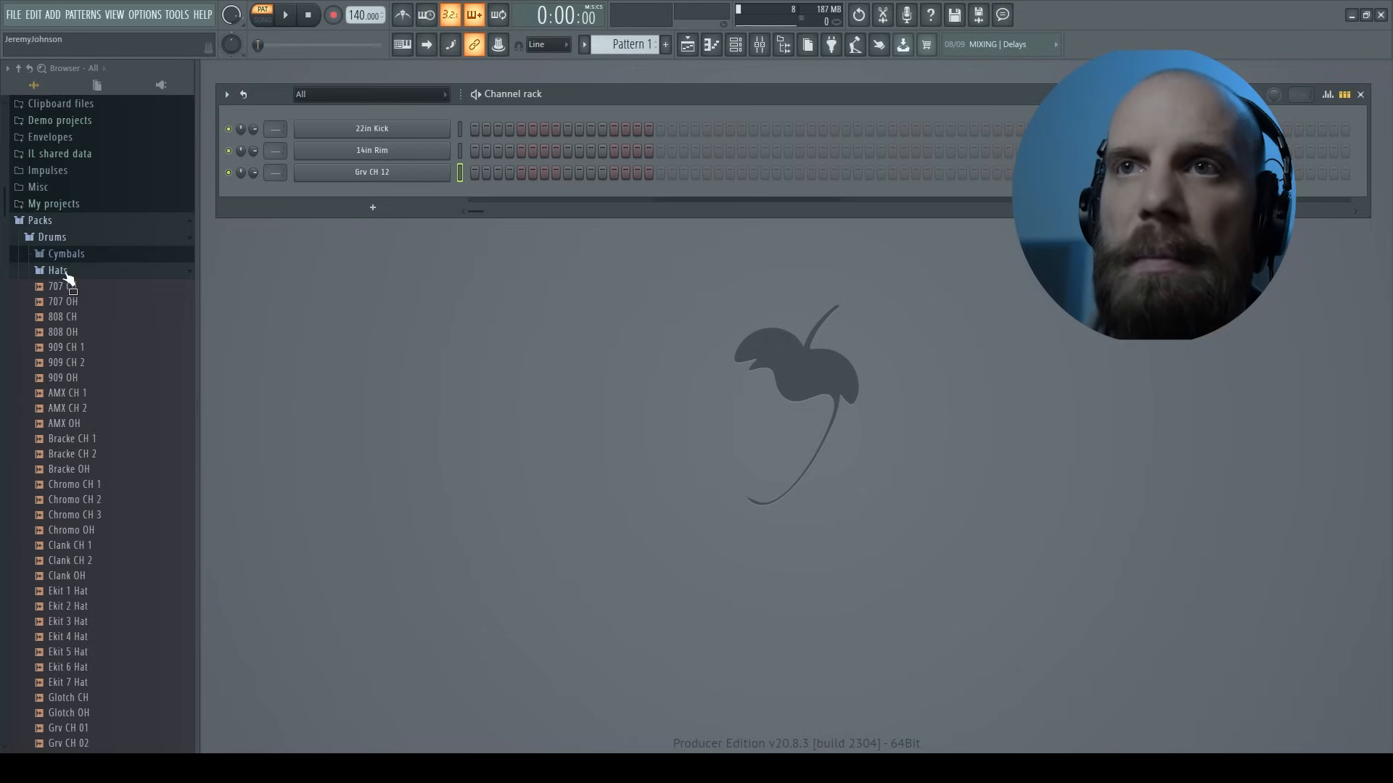
left_click(59, 270)
left_click(58, 412)
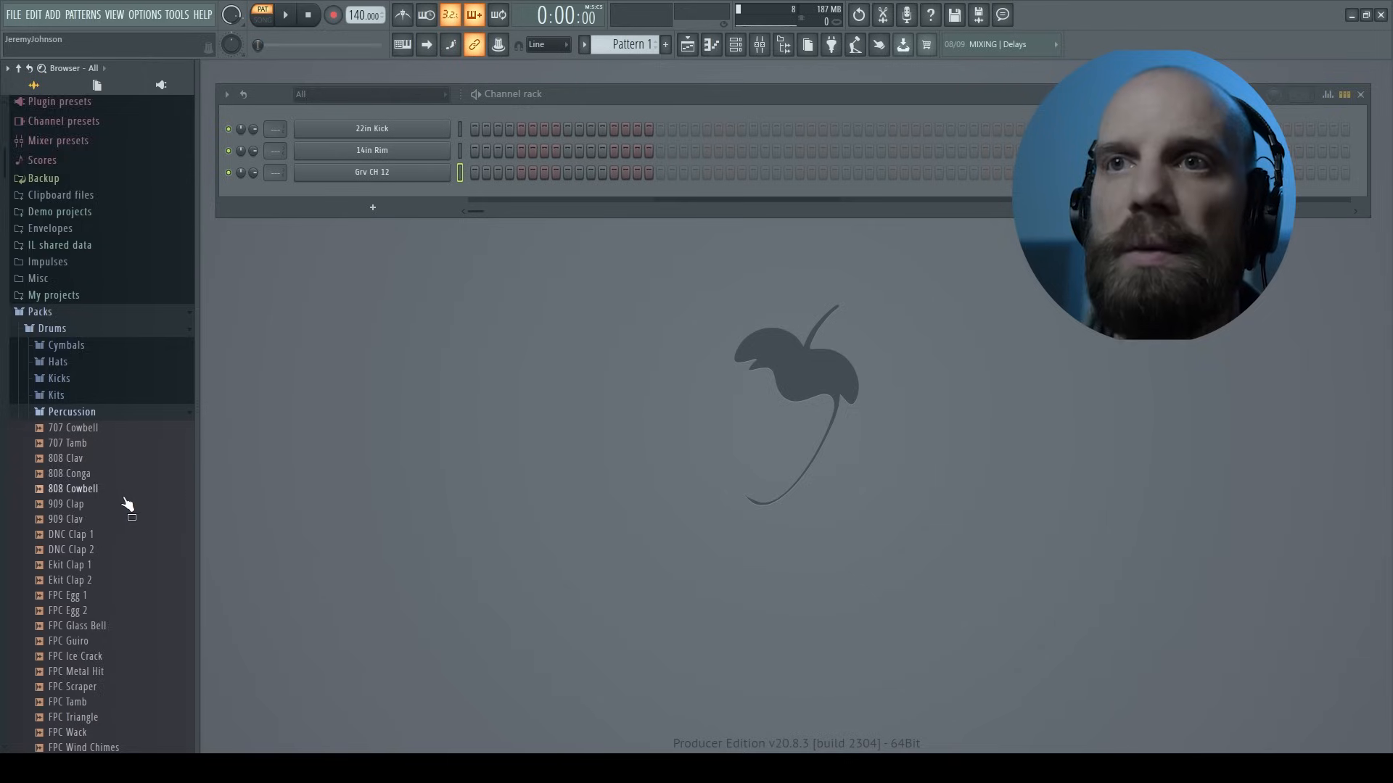
scroll(94, 465, "down", 12)
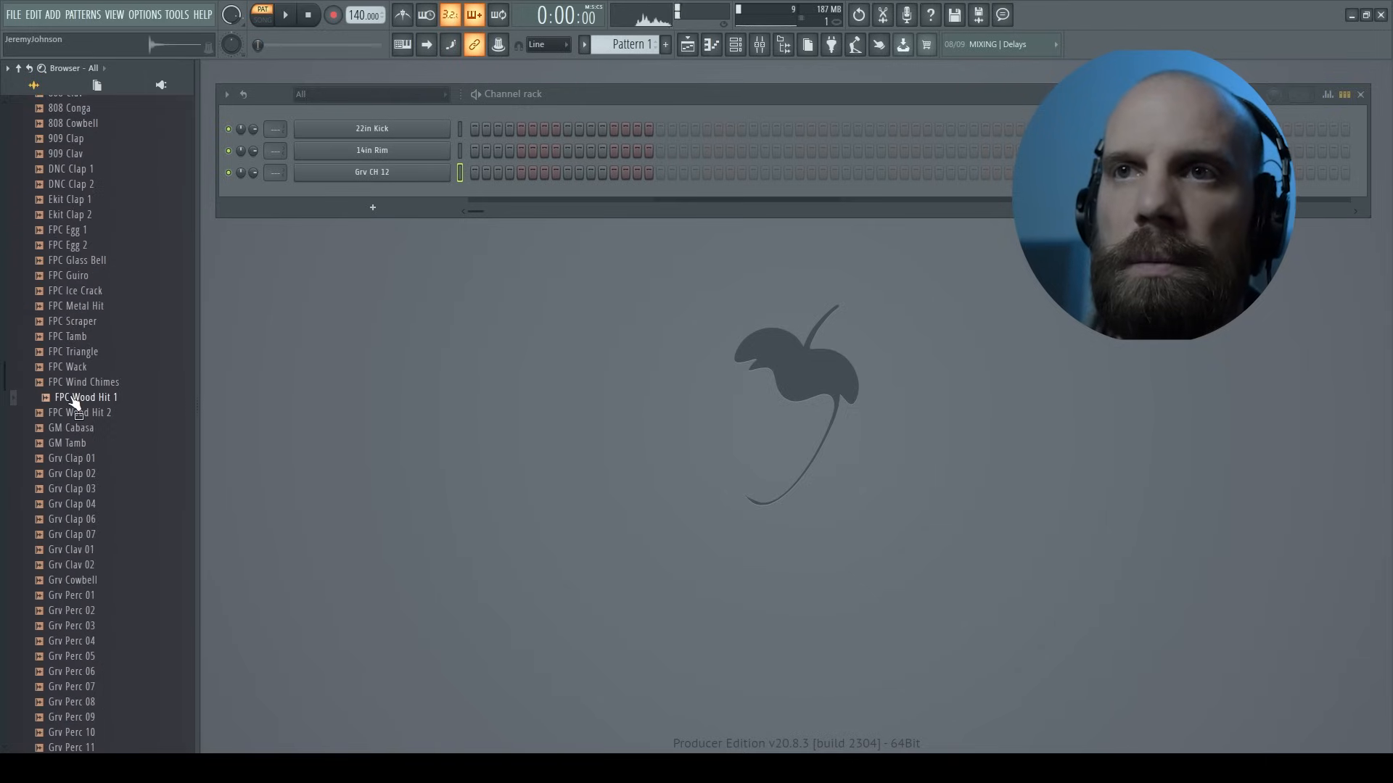
left_click_drag(66, 401, 390, 192)
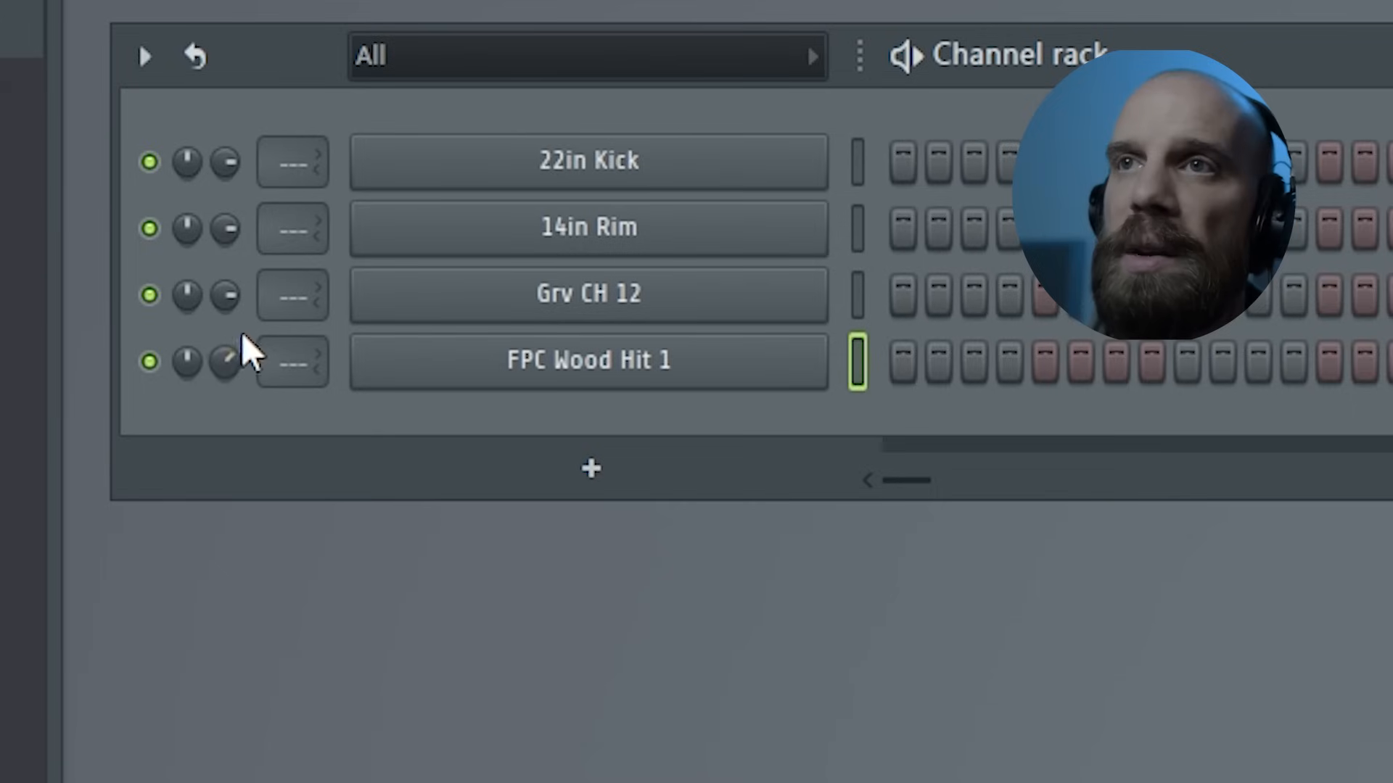
Step: Route the FPC Wood Hit 1 channel to mixer track 4, check that track in the mixer and close the mixer
left_click_drag(298, 362, 299, 345)
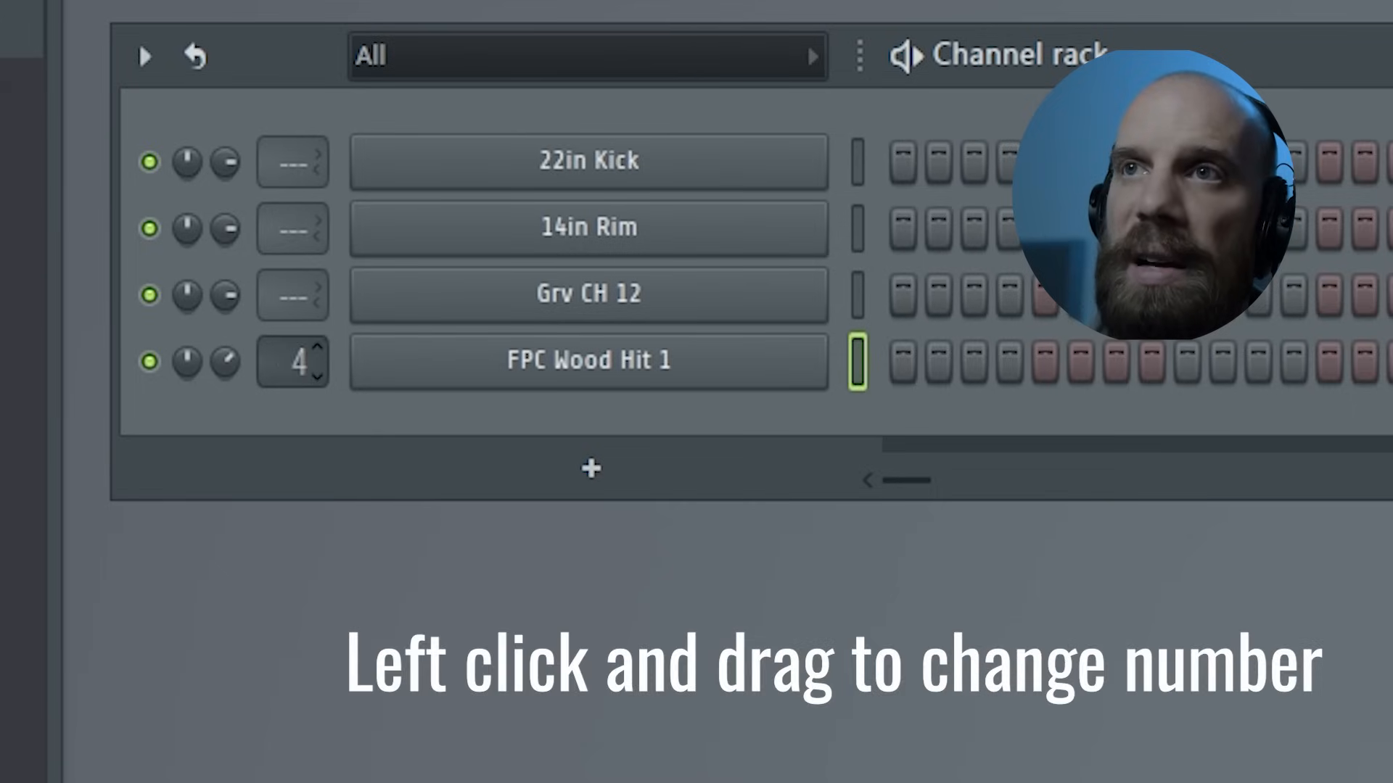
left_click(293, 360)
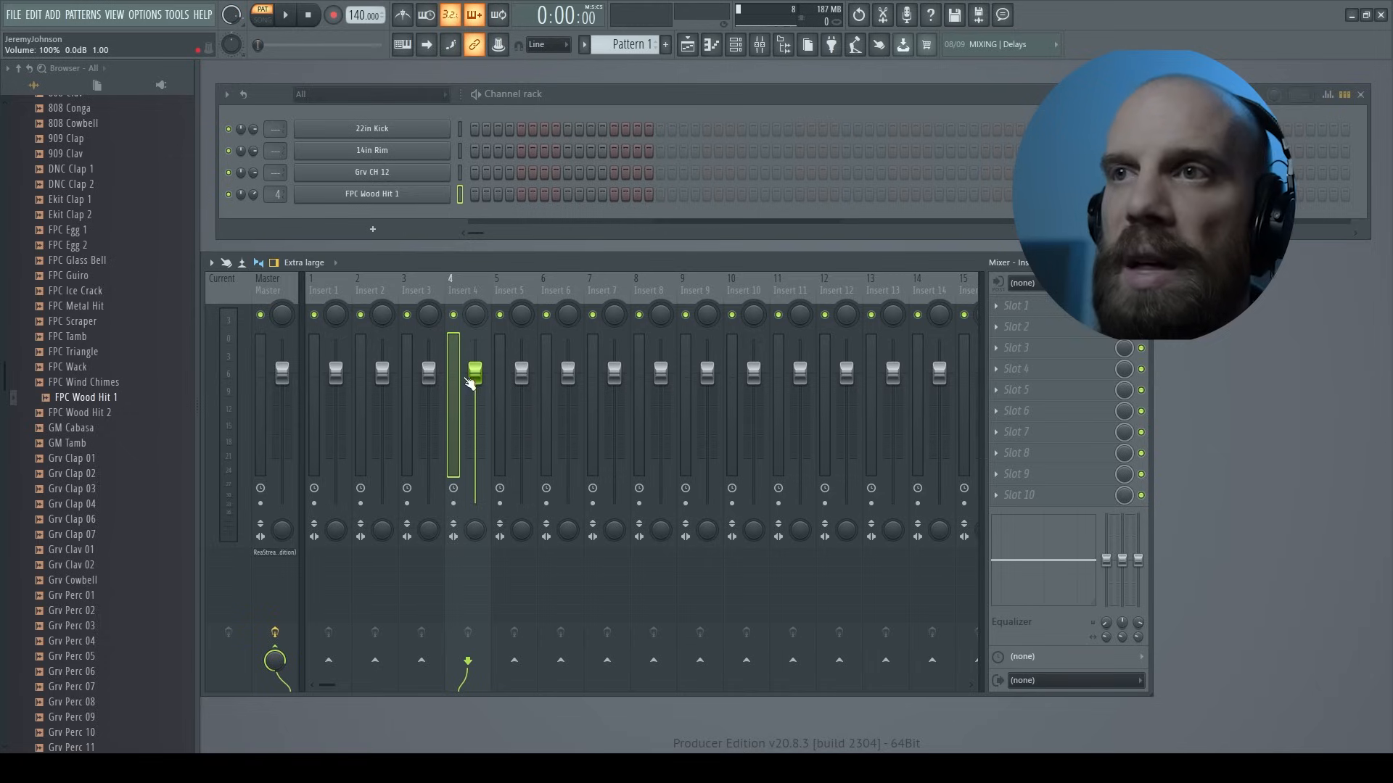
left_click_drag(475, 372, 475, 372)
left_click(597, 98)
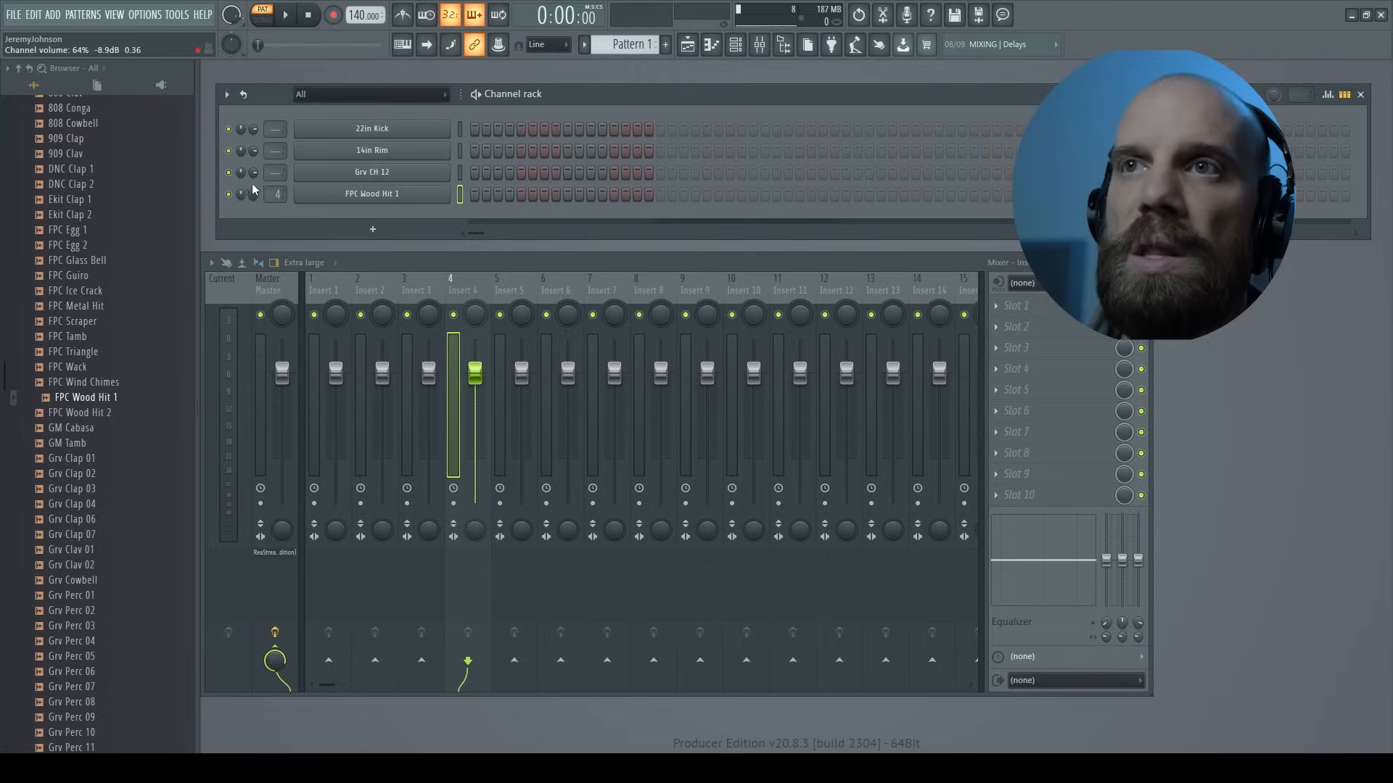
left_click(1143, 262)
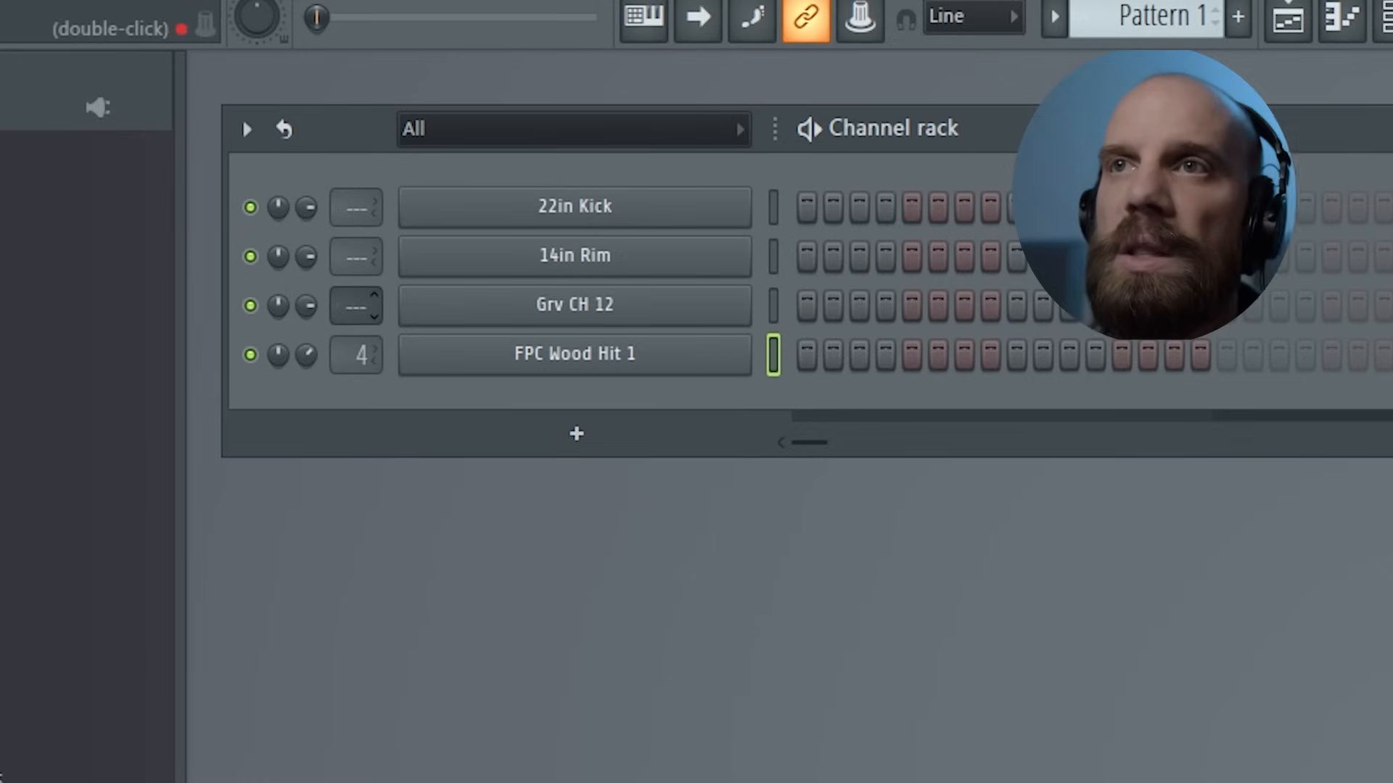
Step: Route 22in Kick to mixer track 1, 14in Rim to track 2 and Grv CH 12 to track 3
left_click_drag(275, 172, 275, 158)
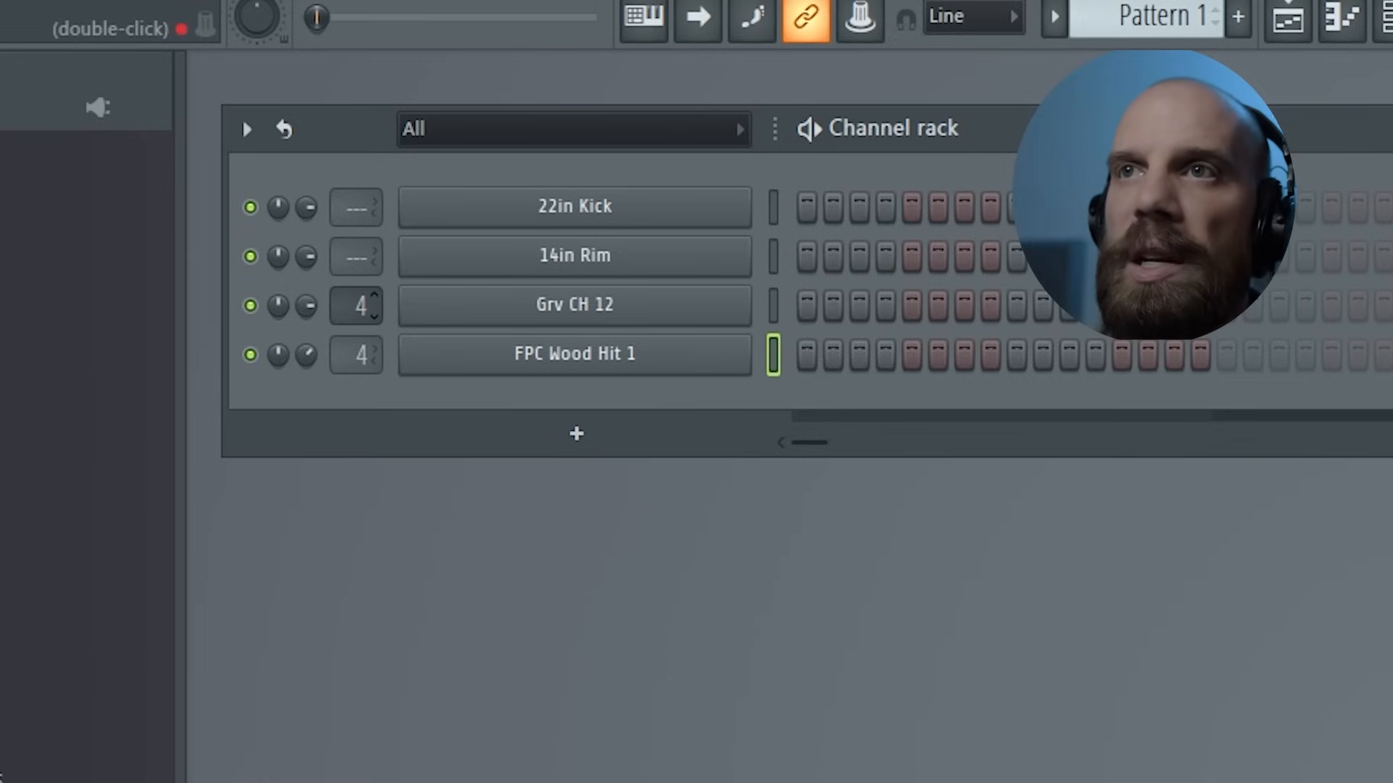
left_click_drag(354, 262, 355, 264)
left_click_drag(356, 209, 355, 194)
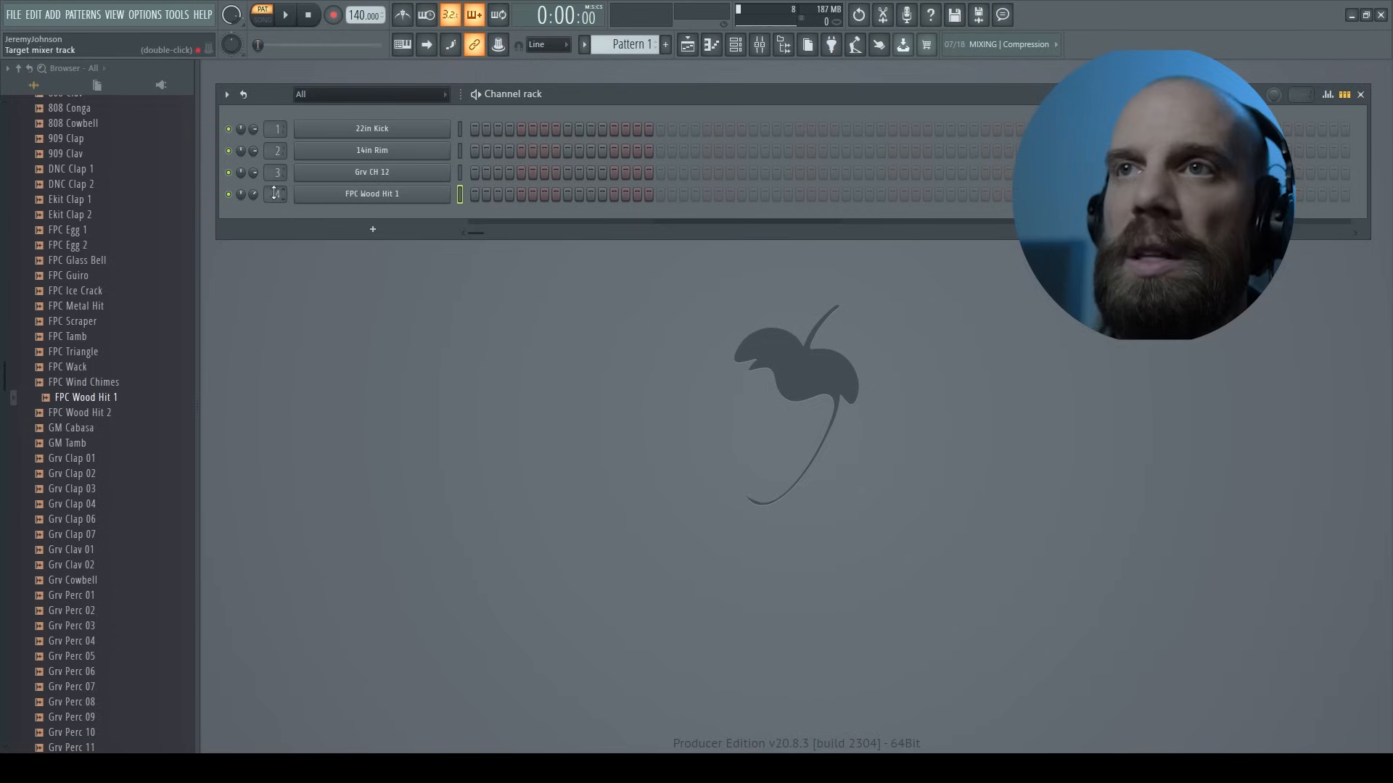
left_click_drag(702, 94, 696, 100)
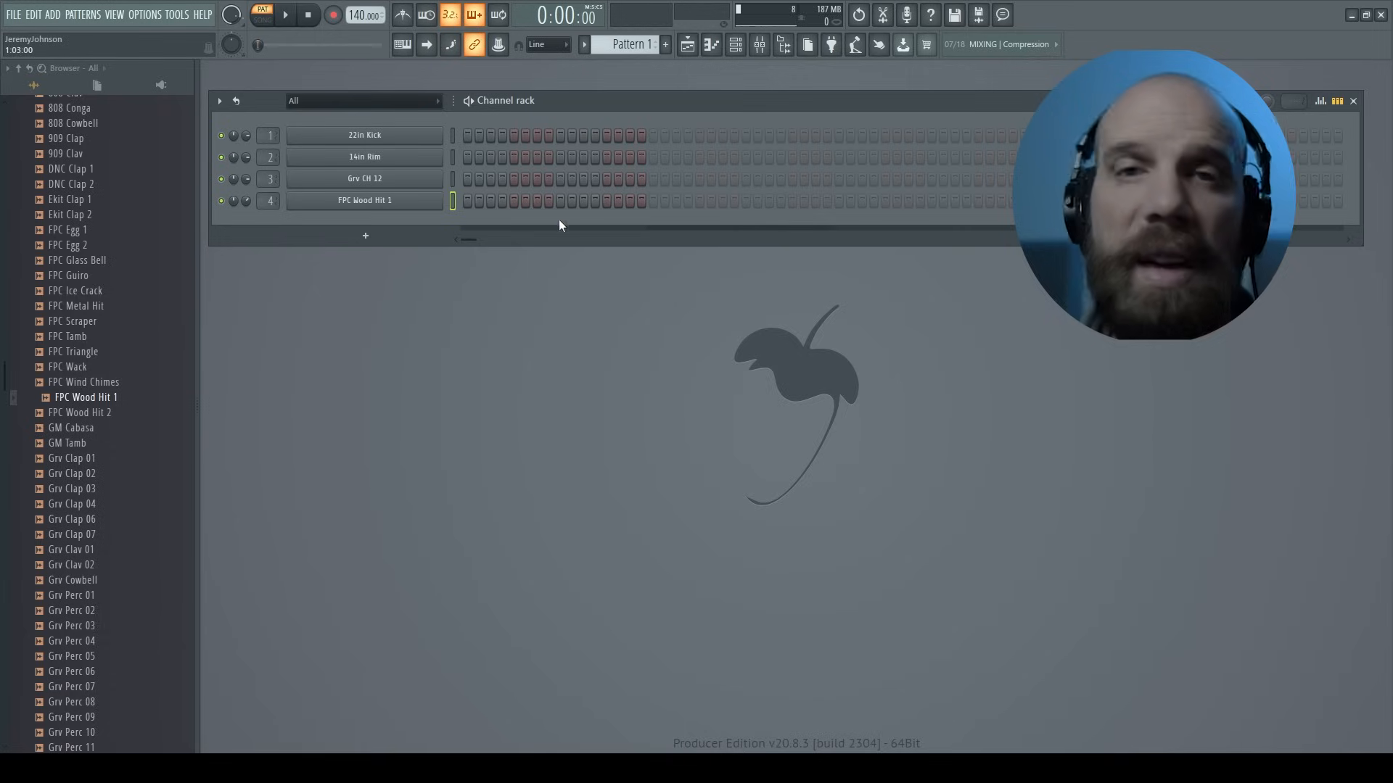
Step: Place 22in Kick on step 1 and 14in Rim on steps 5 and 13, and play the pattern back
left_click(468, 135)
left_click(514, 158)
left_click(607, 157)
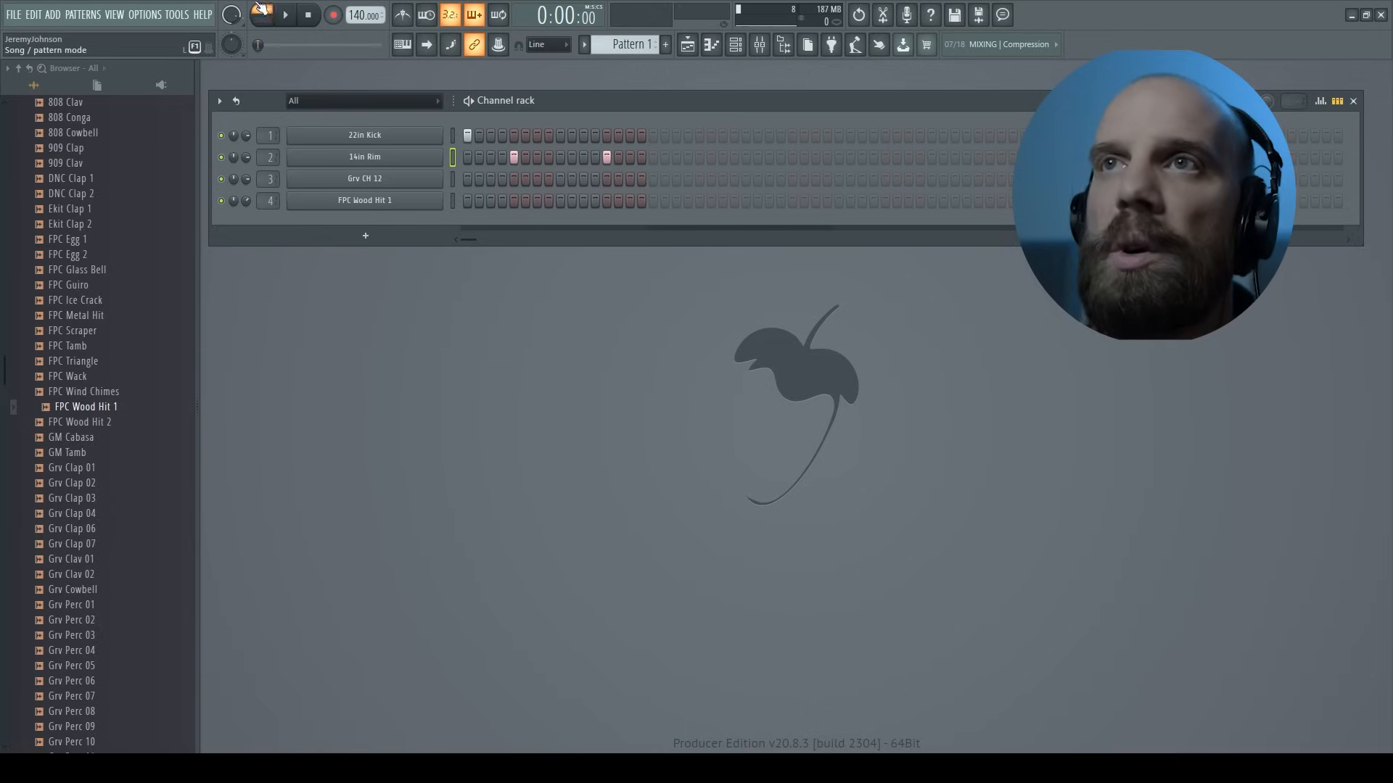
left_click(283, 16)
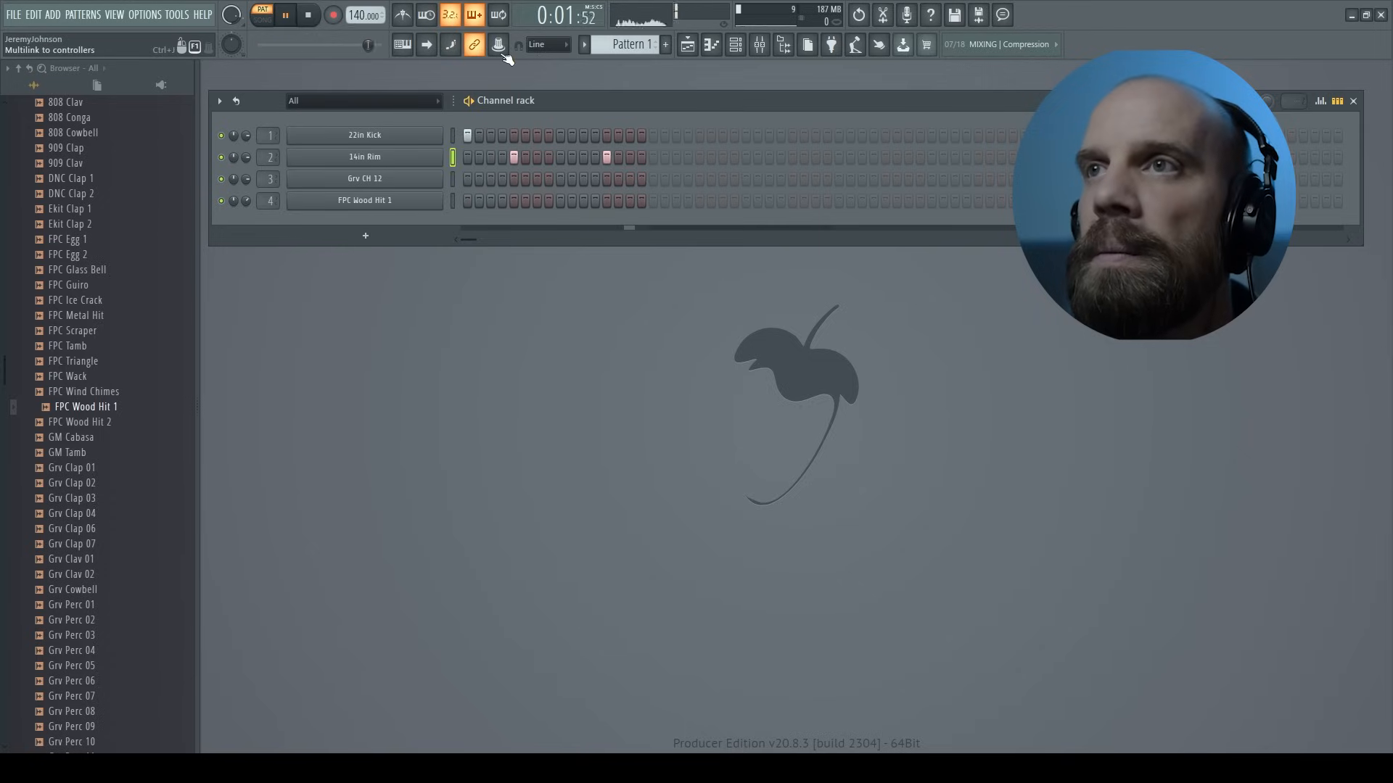
key("space")
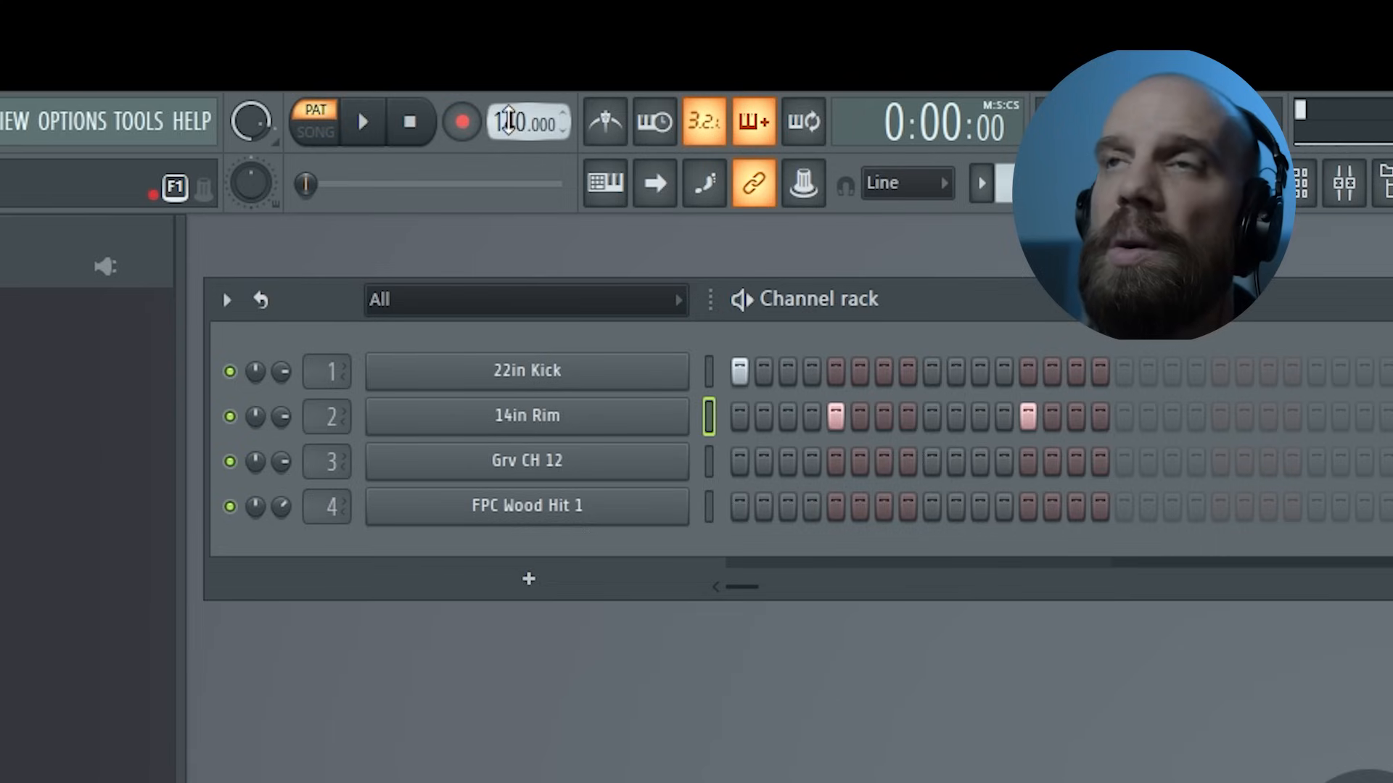
Step: Set the tempo to 105 BPM and add 22in Kick hits on steps 9 and 12 while the pattern plays
left_click_drag(522, 121, 522, 149)
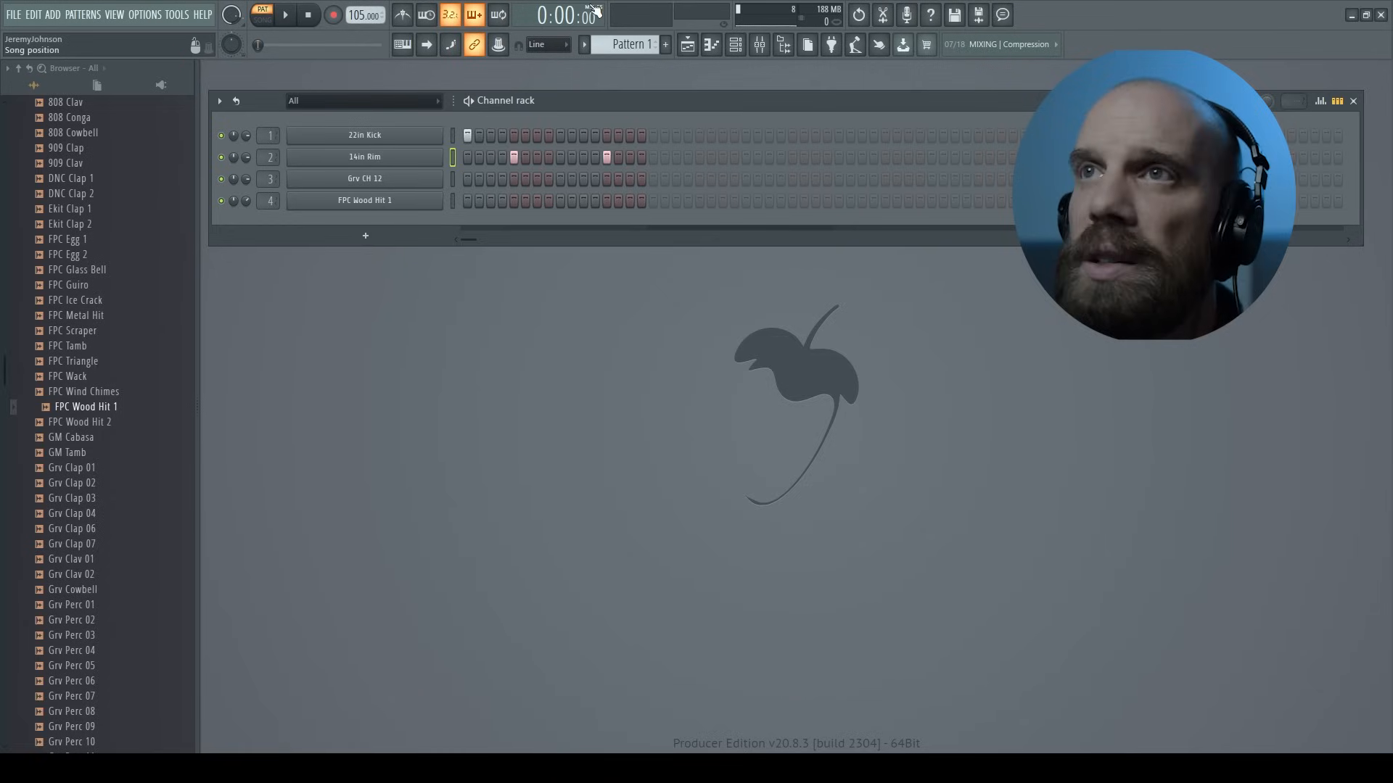
key("space")
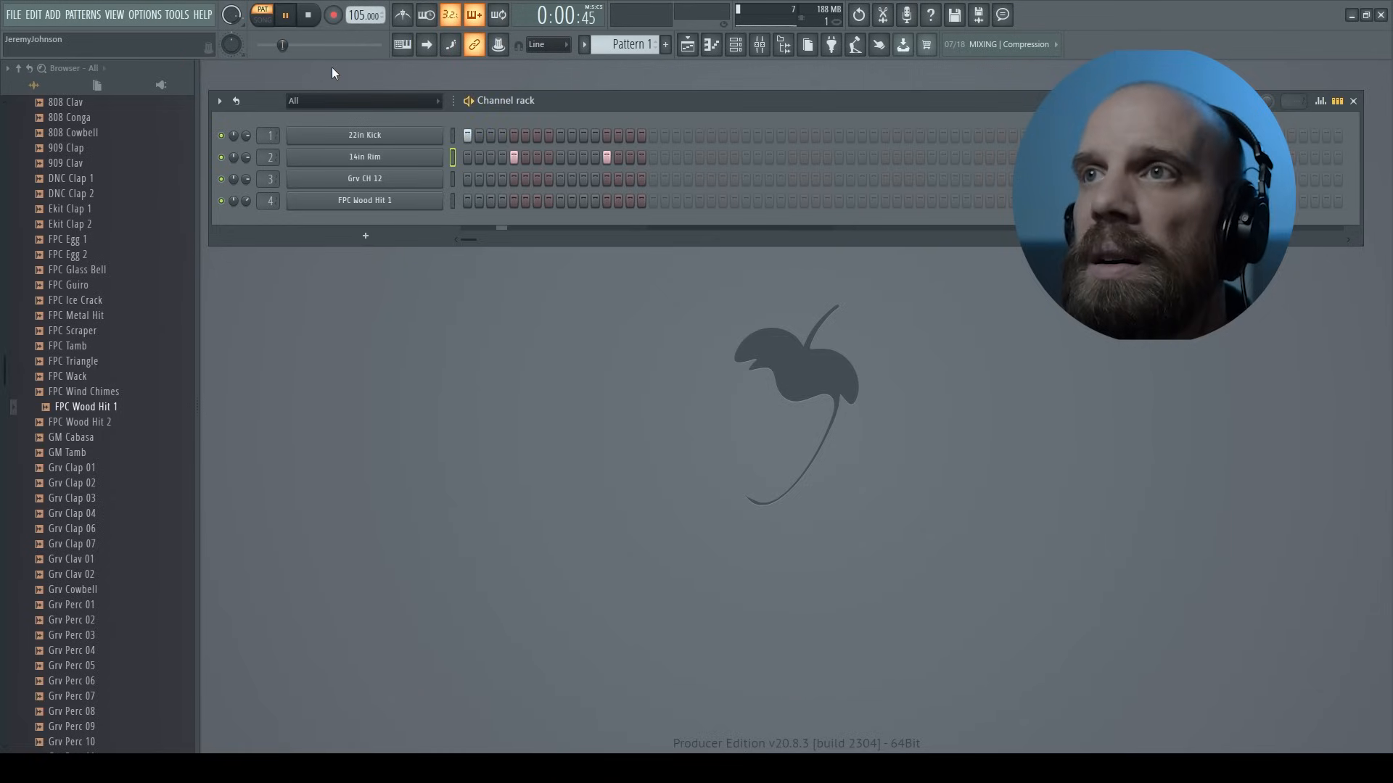
left_click(560, 136)
left_click(594, 136)
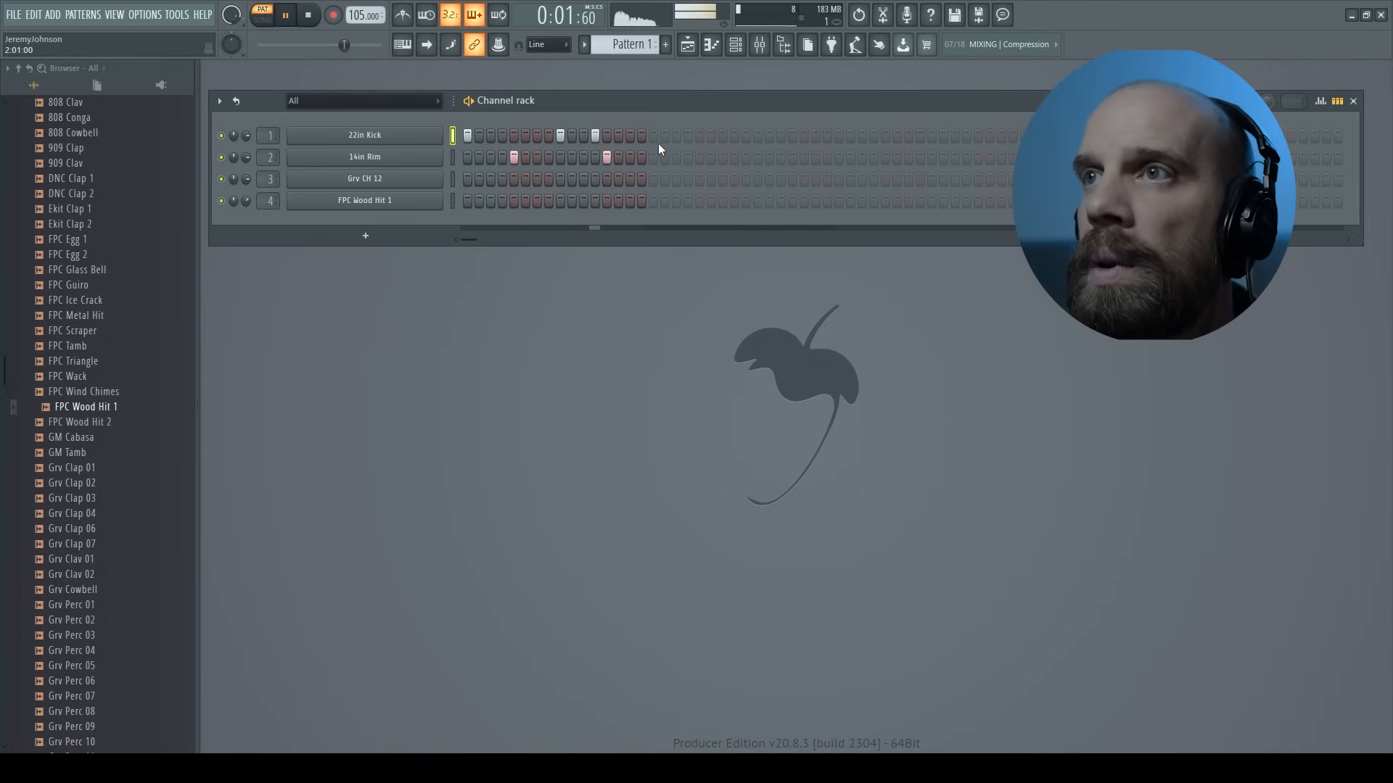
key("space")
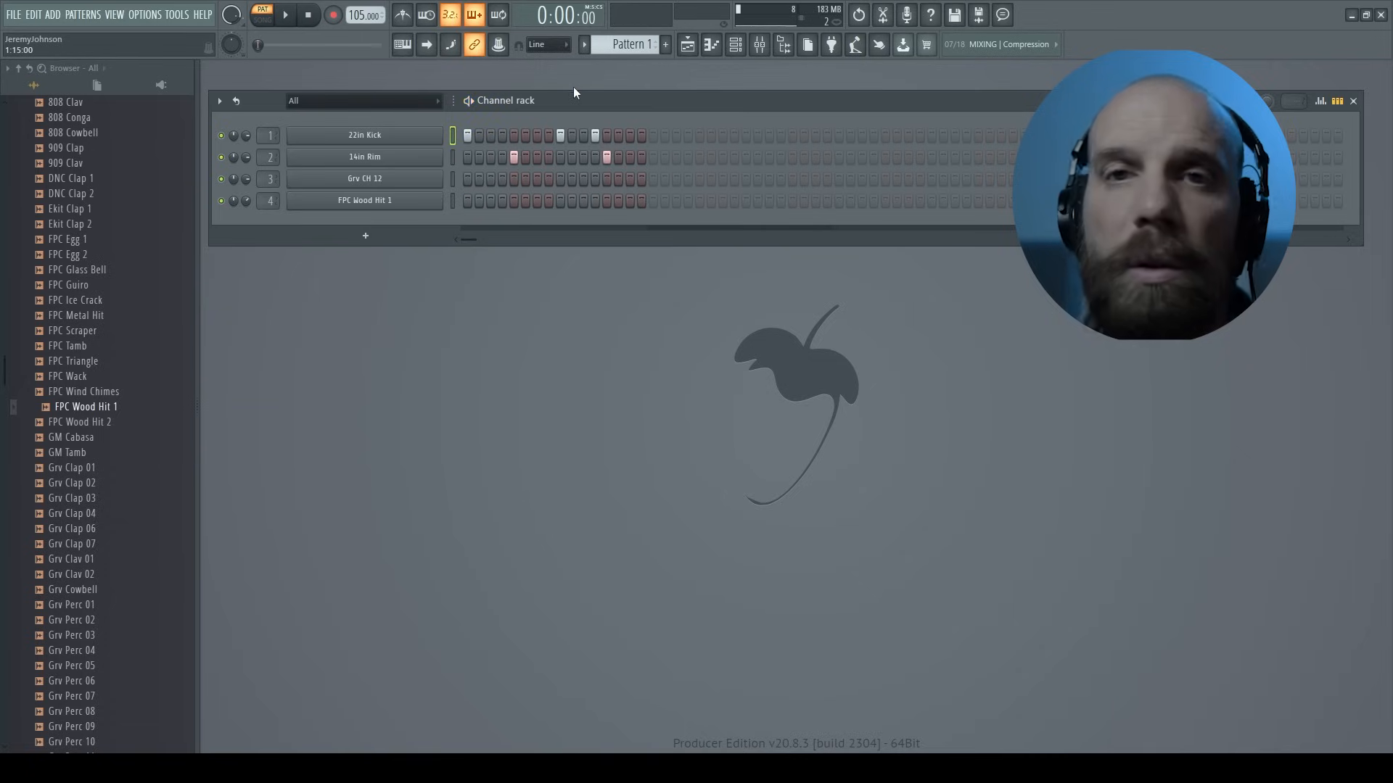
Step: Extend the pattern into a second bar with 22in Kick on step 17 and 14in Rim on steps 21 and 29
left_click(653, 136)
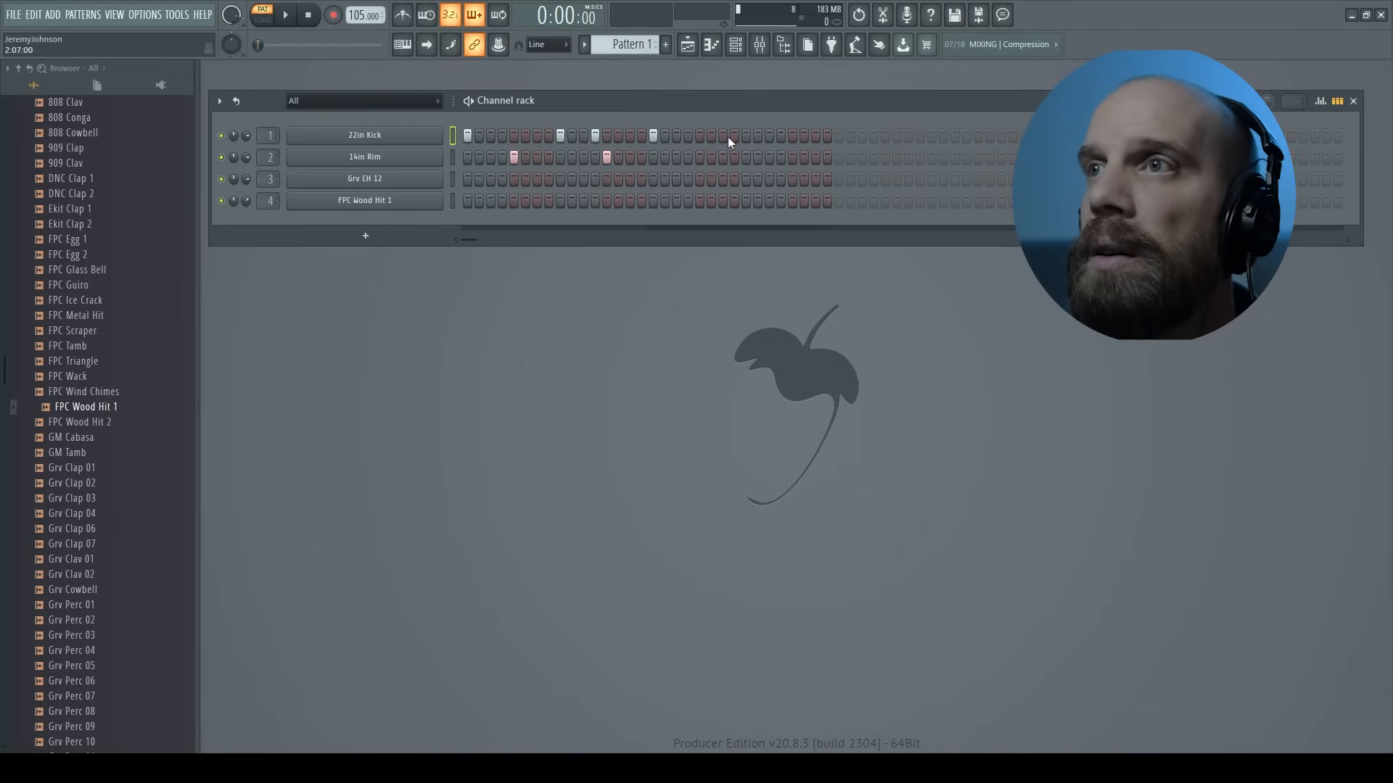
key("space")
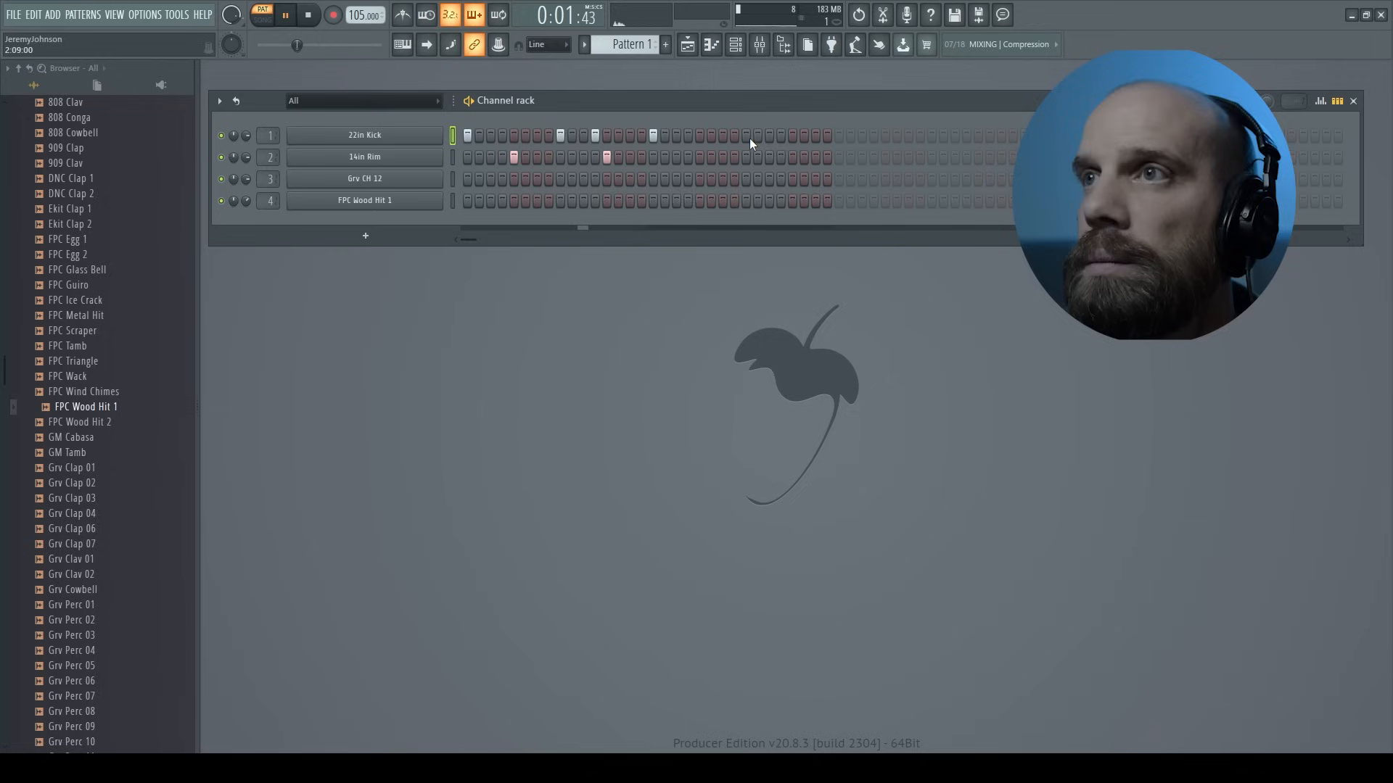
left_click(699, 157)
left_click(789, 157)
key("space")
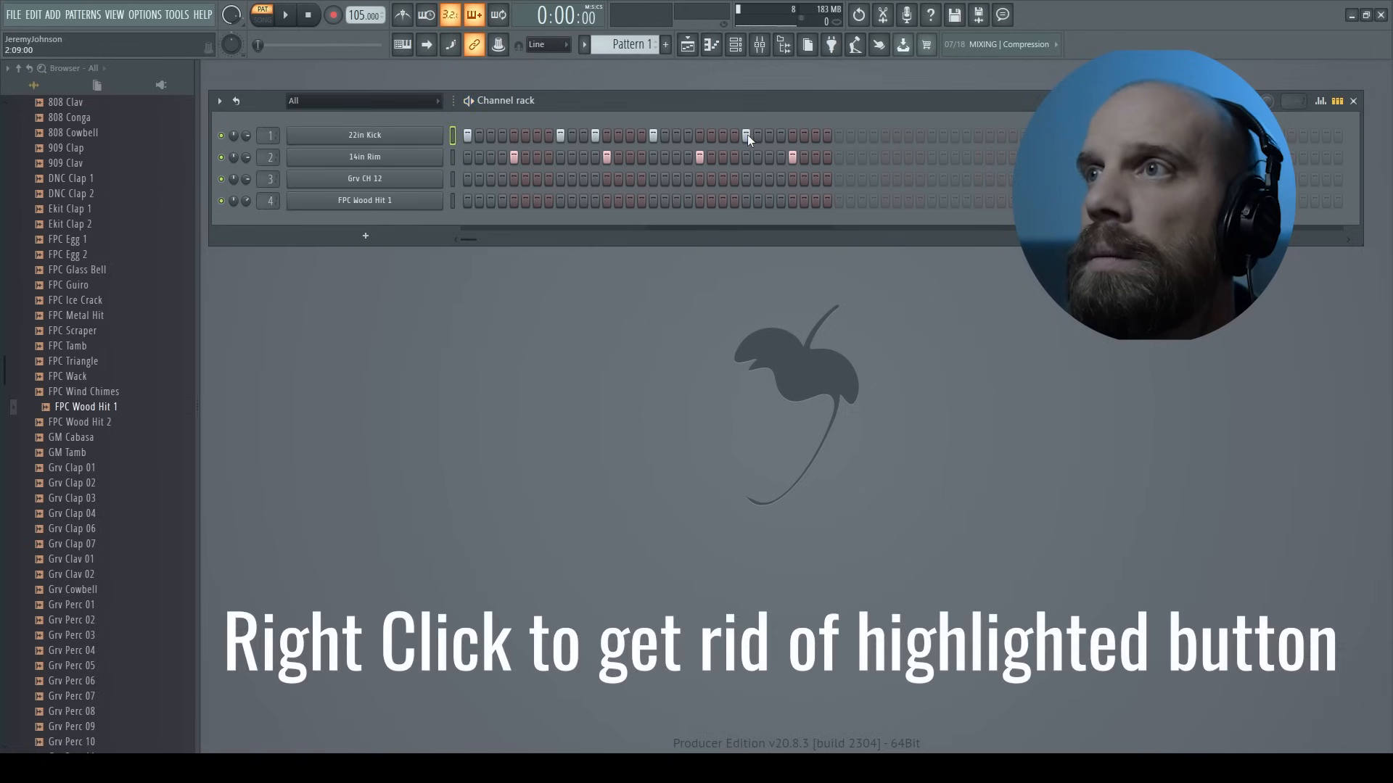
Step: Place 22in Kick on steps 25 and 27, clear its hit on step 26 and play the pattern back
left_click(745, 136)
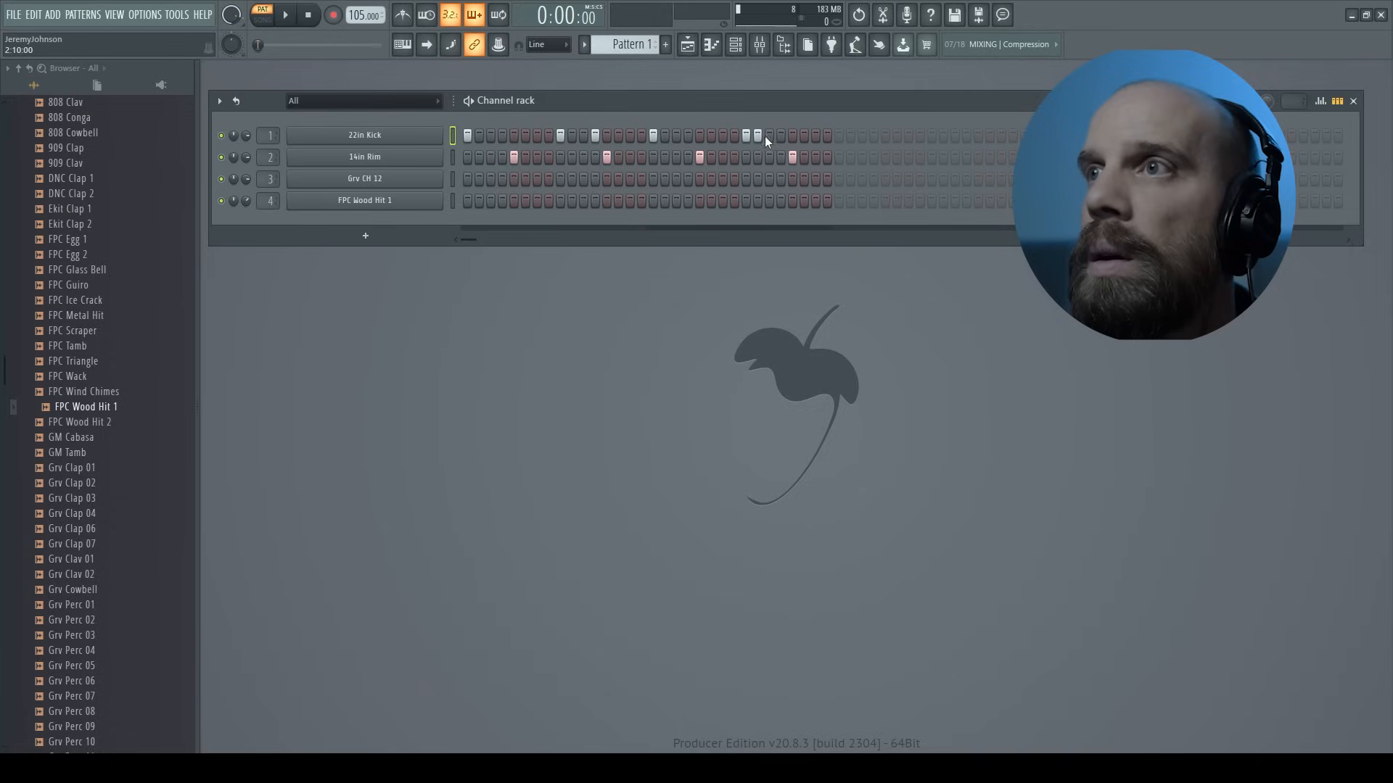
right_click(759, 134)
key("space")
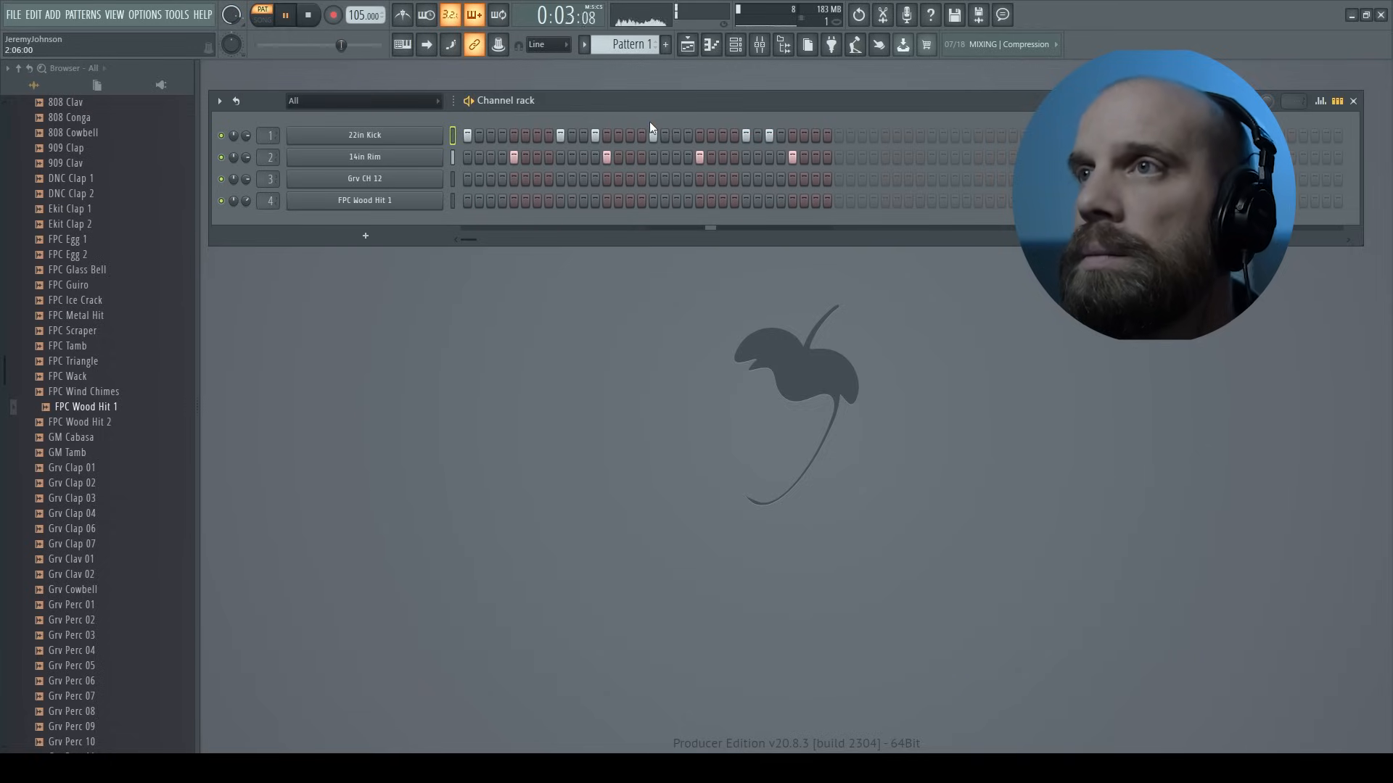
key("space")
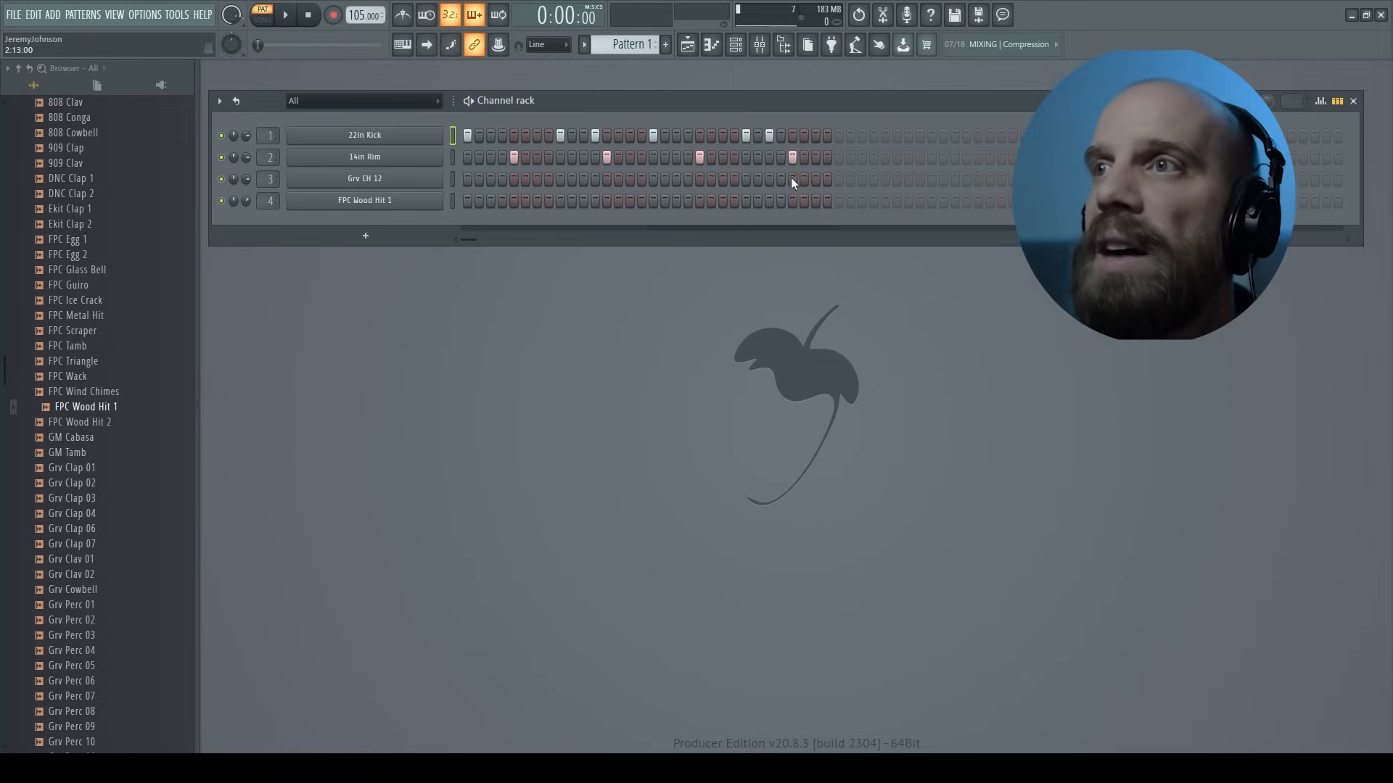
Step: Fill Grv CH 12 on every 2 steps and FPC Wood Hit 1 on every 4 steps
right_click(381, 182)
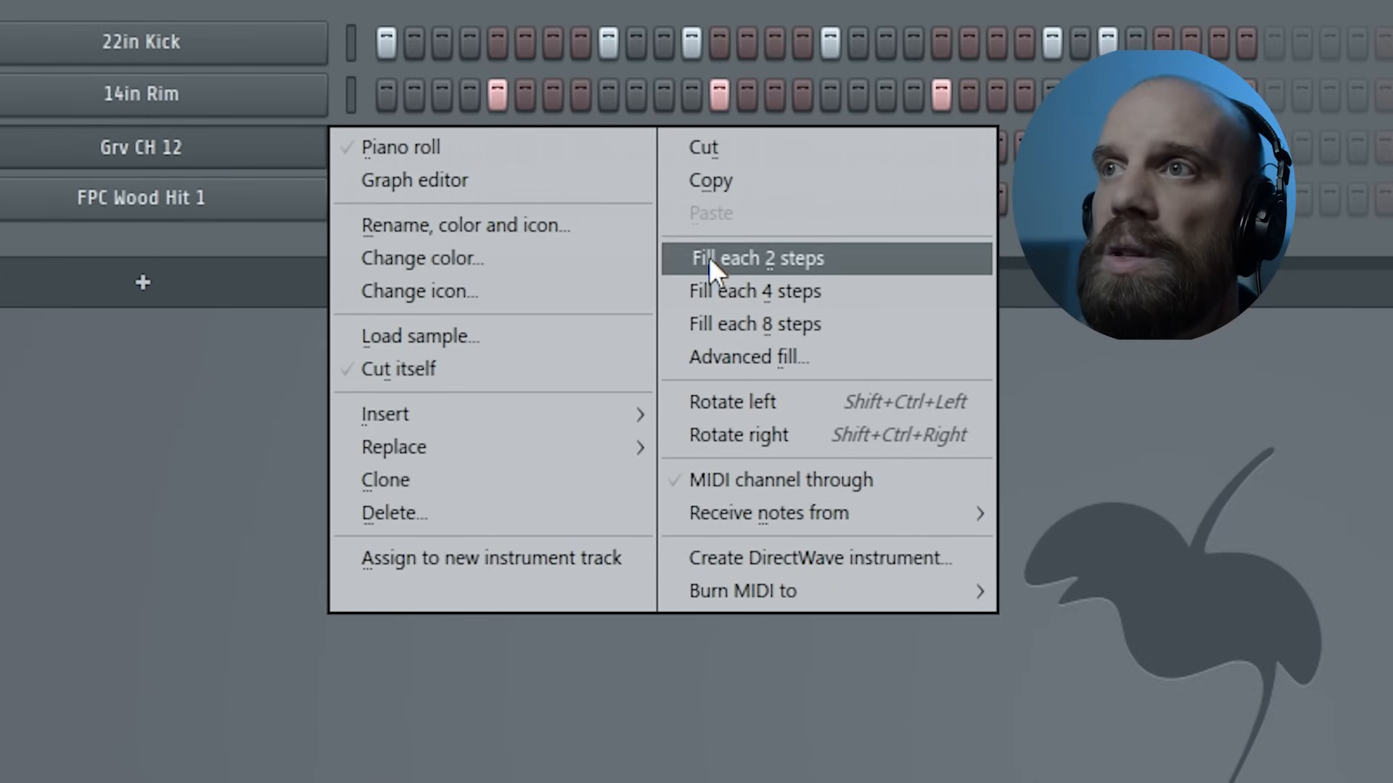
left_click(707, 258)
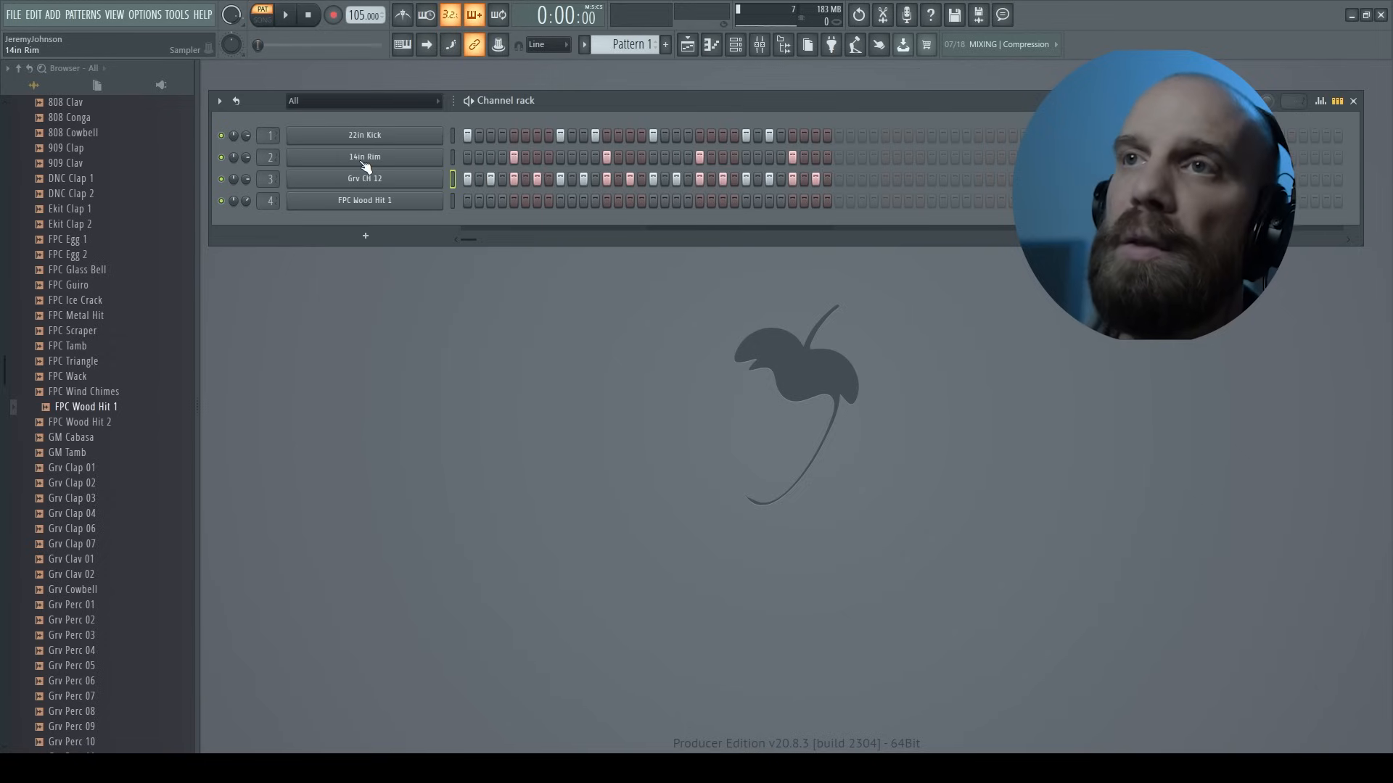
right_click(399, 201)
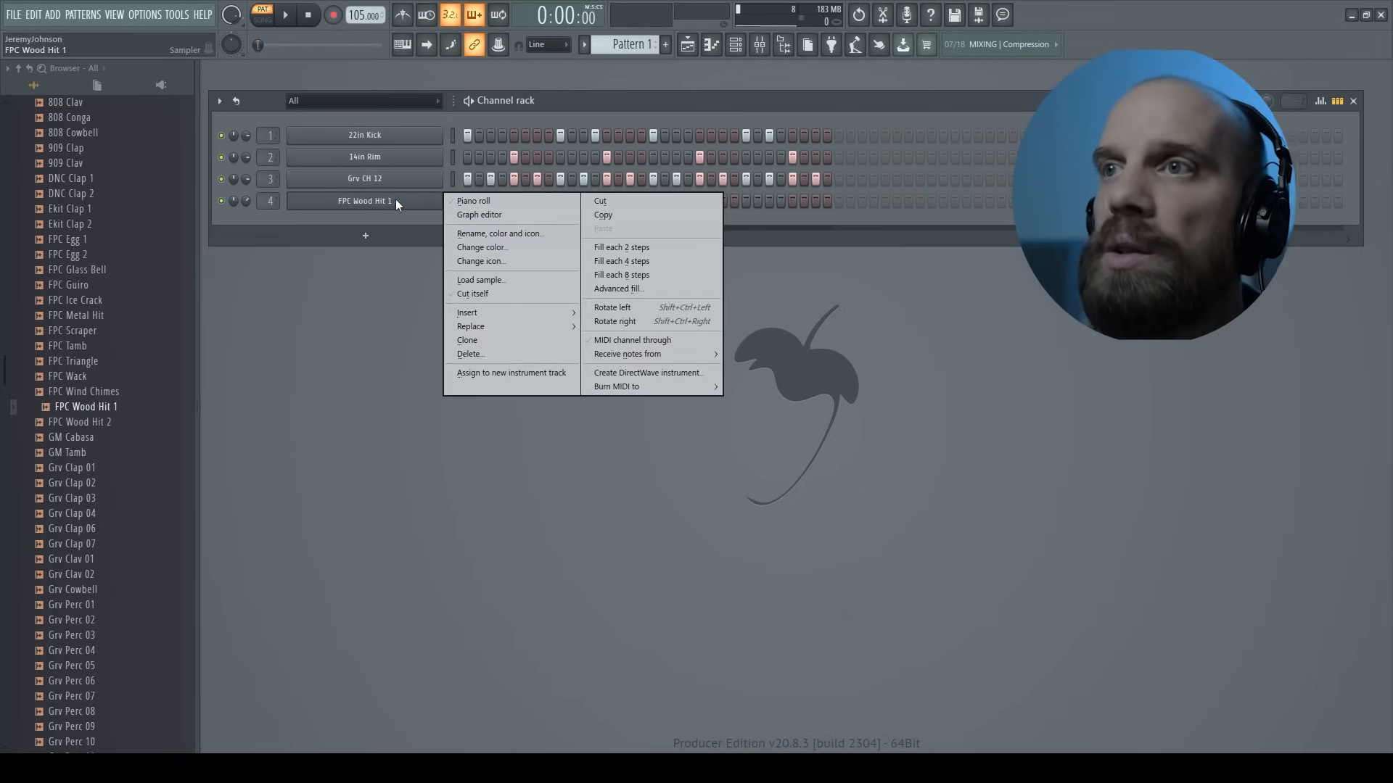
left_click(600, 261)
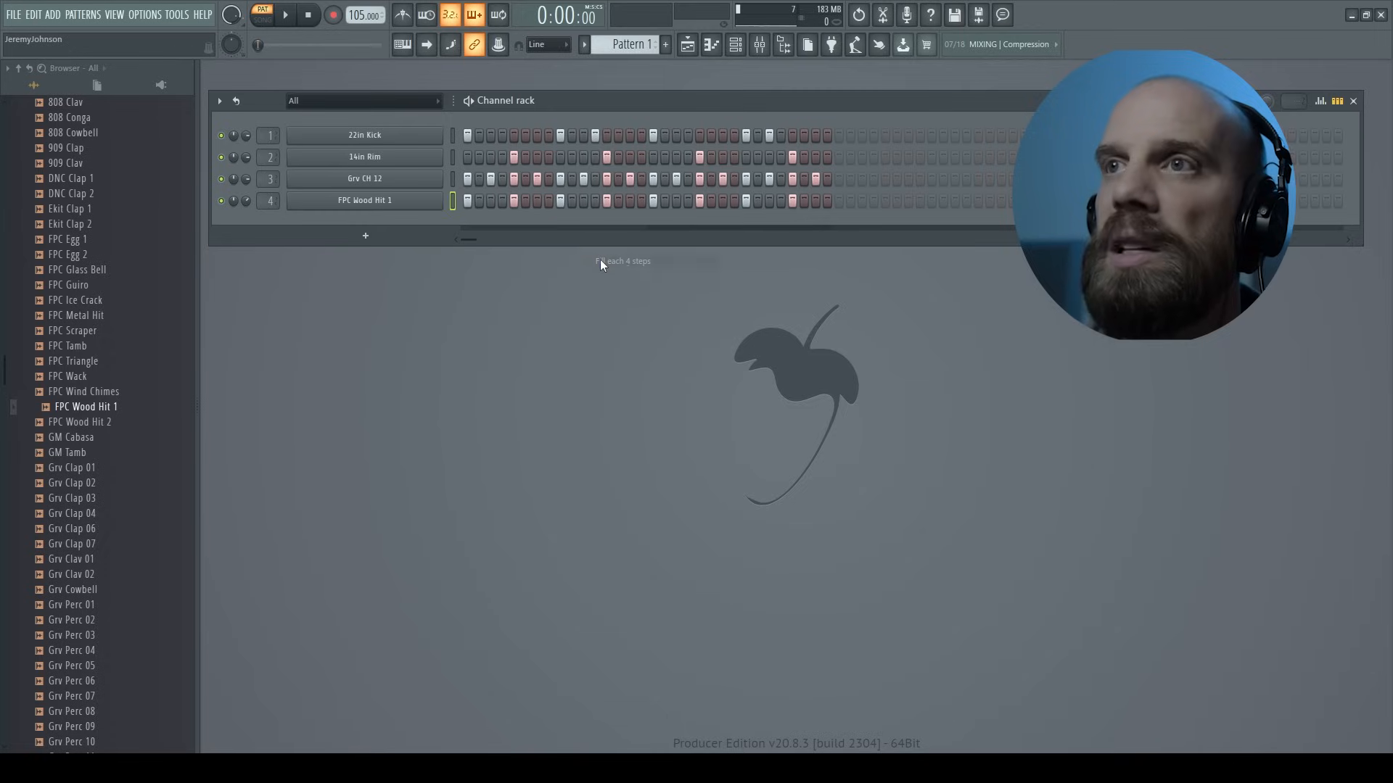
Step: Lower the FPC Wood Hit 1 channel volume to 38% while the pattern plays, and stop playback
left_click_drag(246, 201, 246, 176)
key("space")
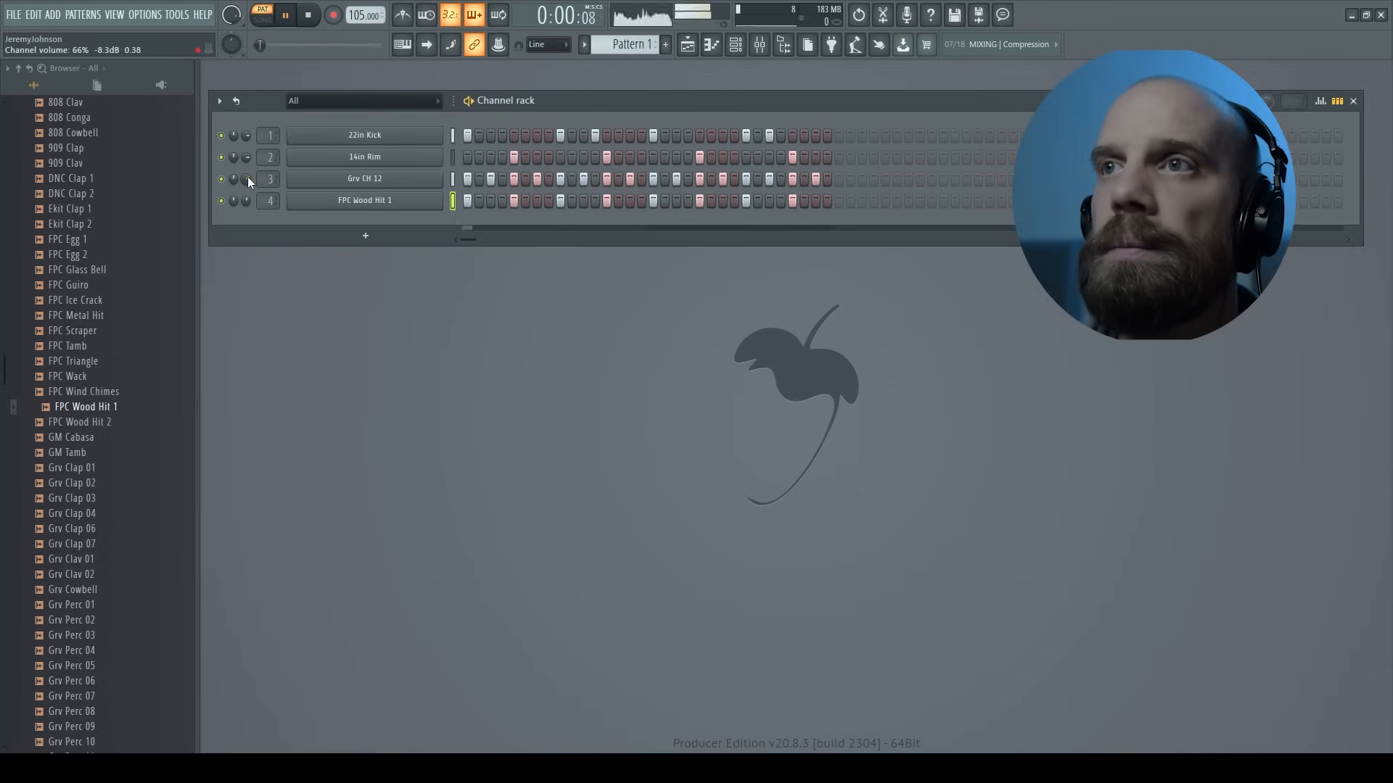
left_click_drag(247, 176, 250, 210)
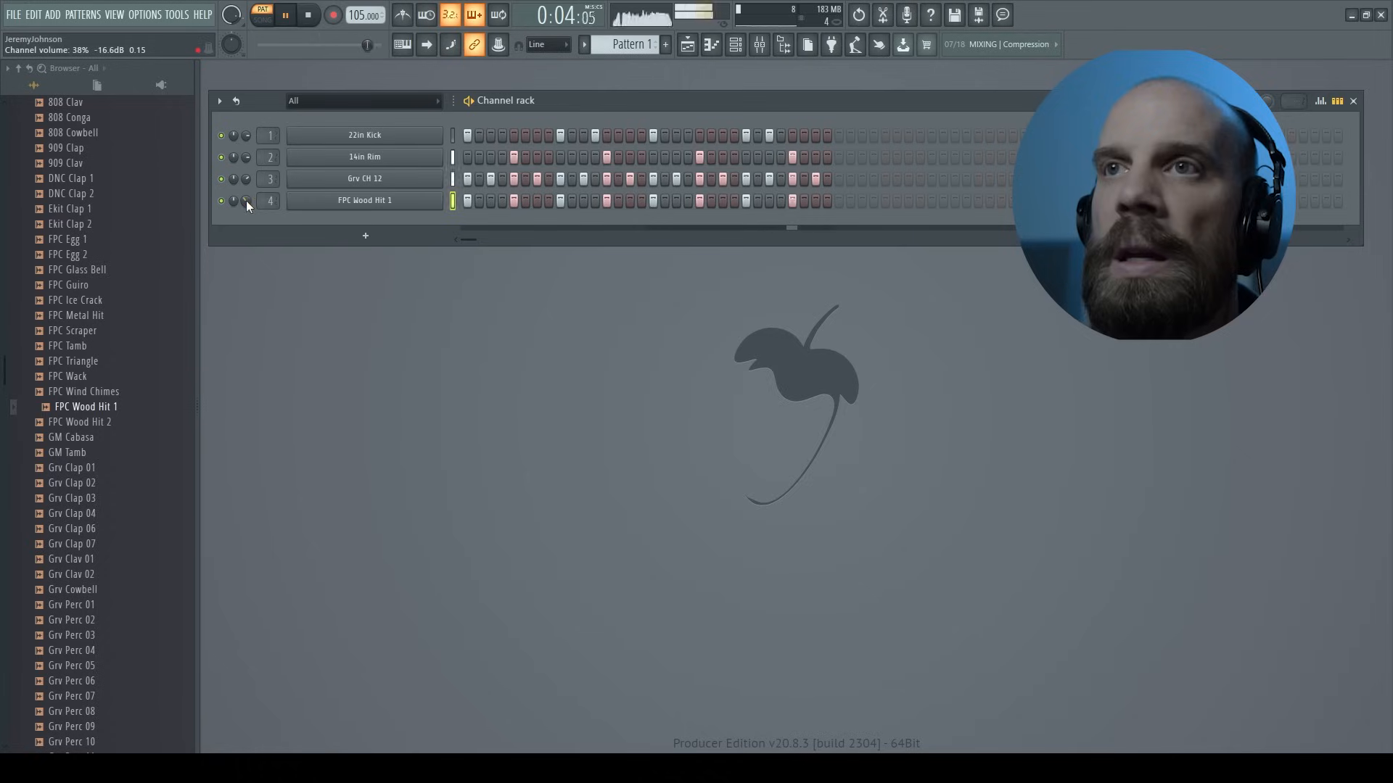
key("space")
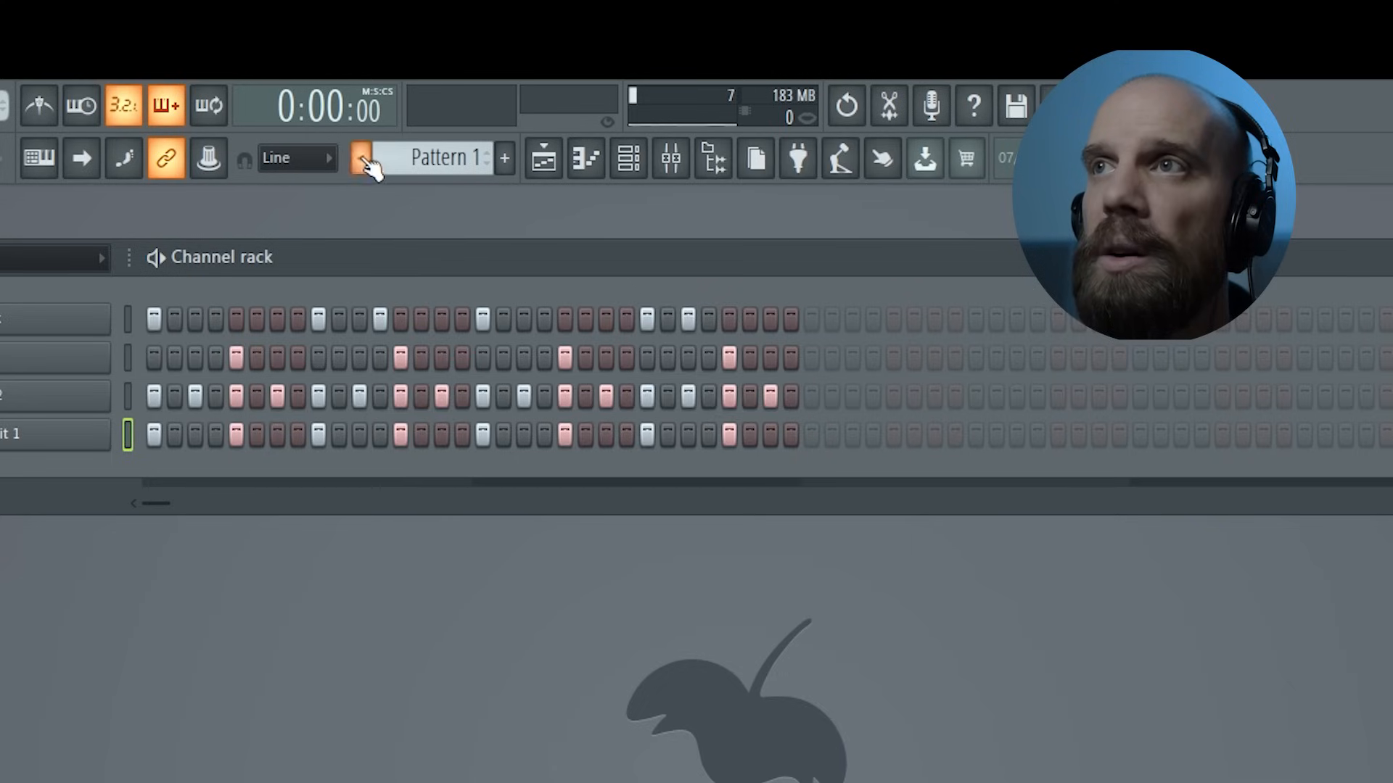
Step: Clone Pattern 1 into a second pattern and switch back to Pattern 1
left_click(361, 159)
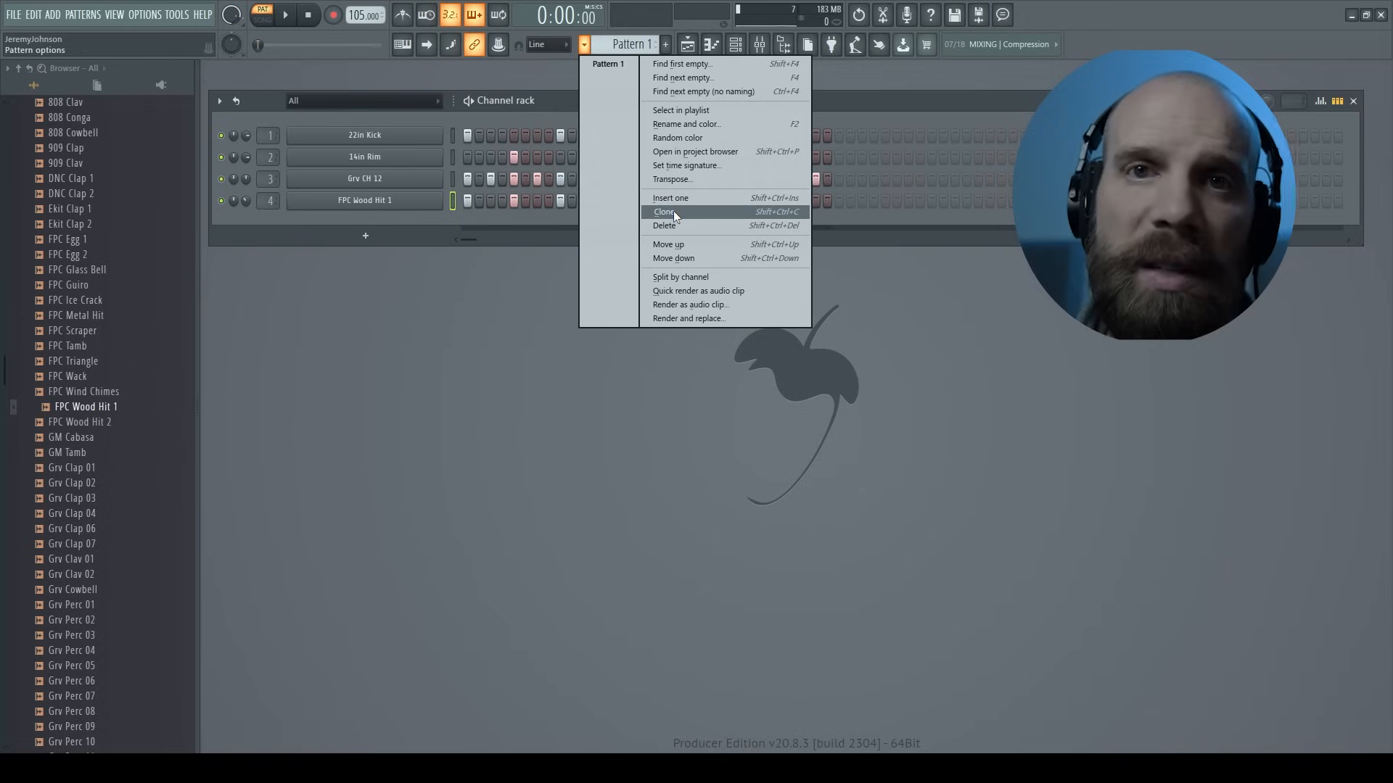
left_click(673, 211)
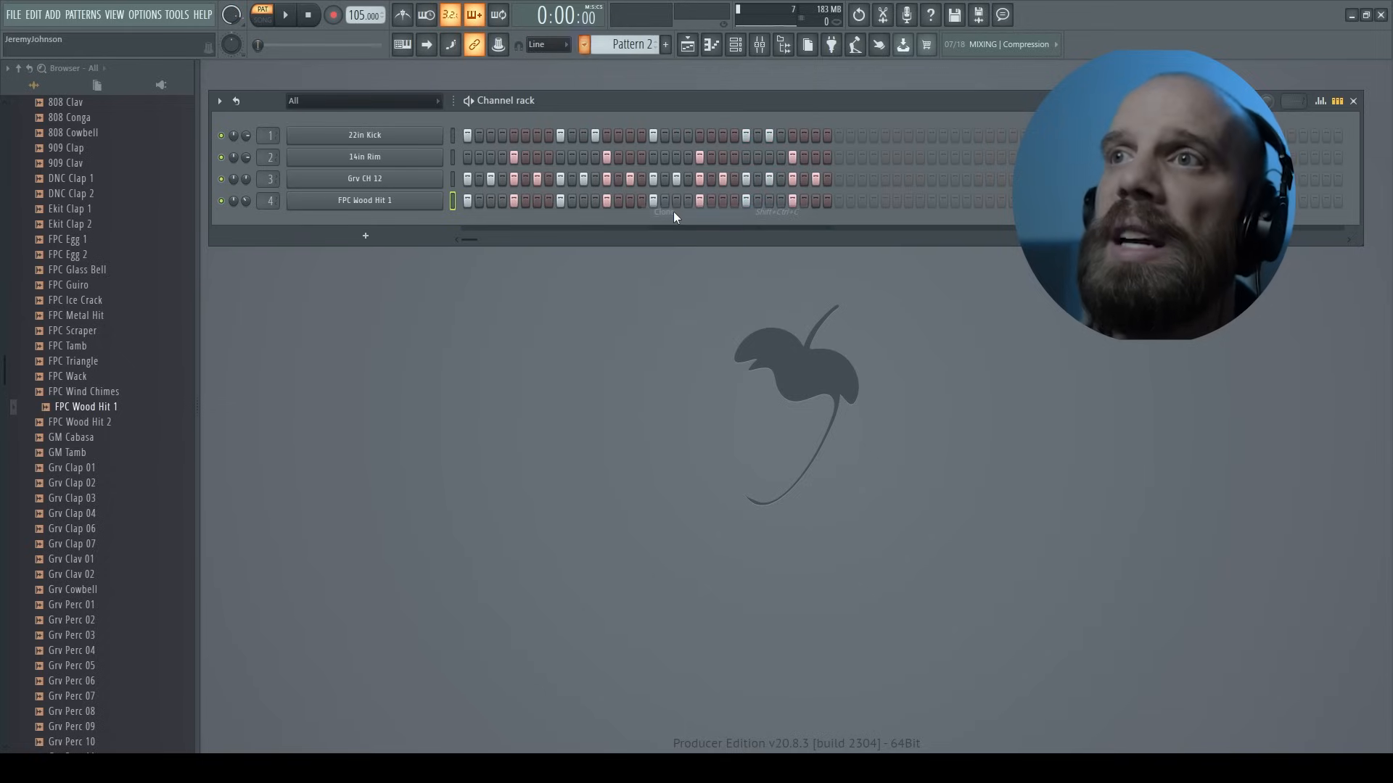
left_click(588, 45)
left_click(603, 70)
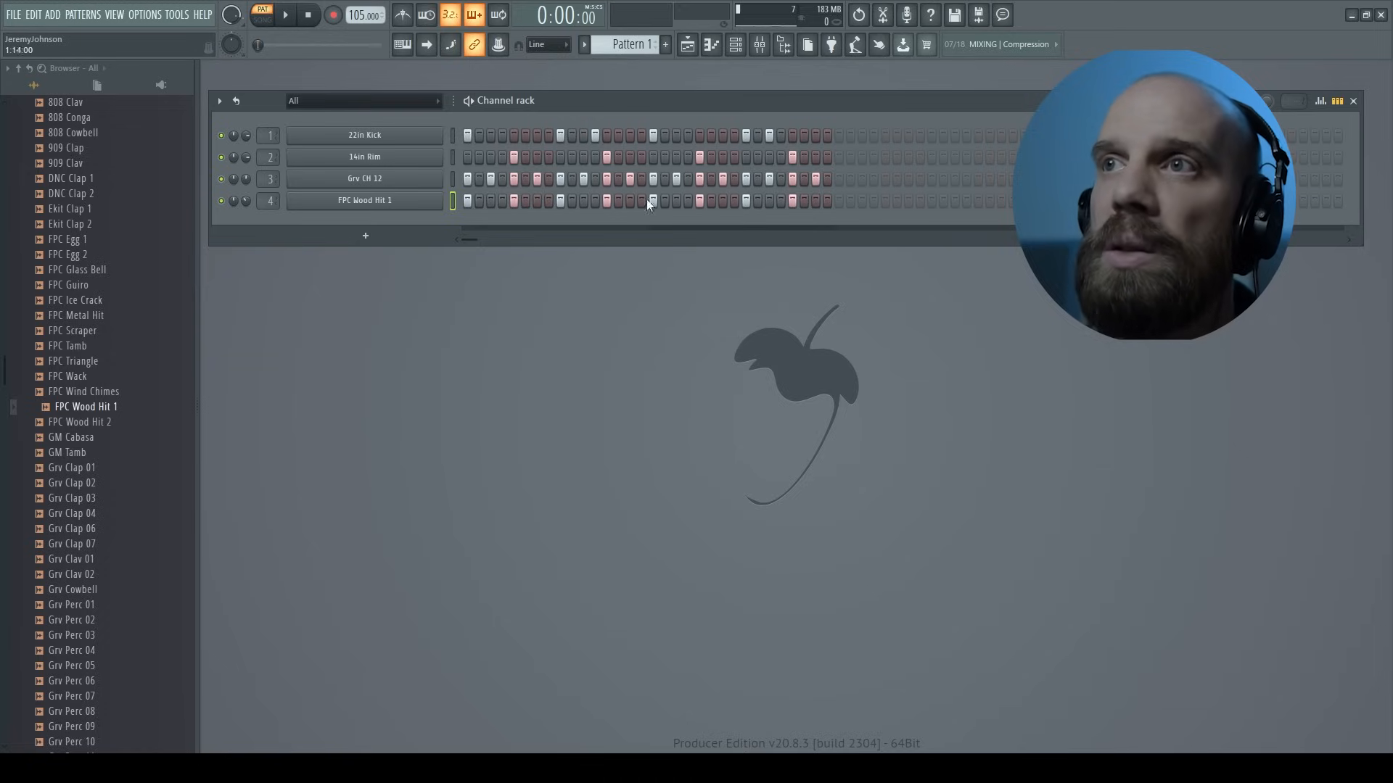
Step: Switch to Pattern 2, clear FPC Wood Hit 1 on steps 5, 13, 21 and 29, and start playback
left_click(583, 45)
left_click(608, 78)
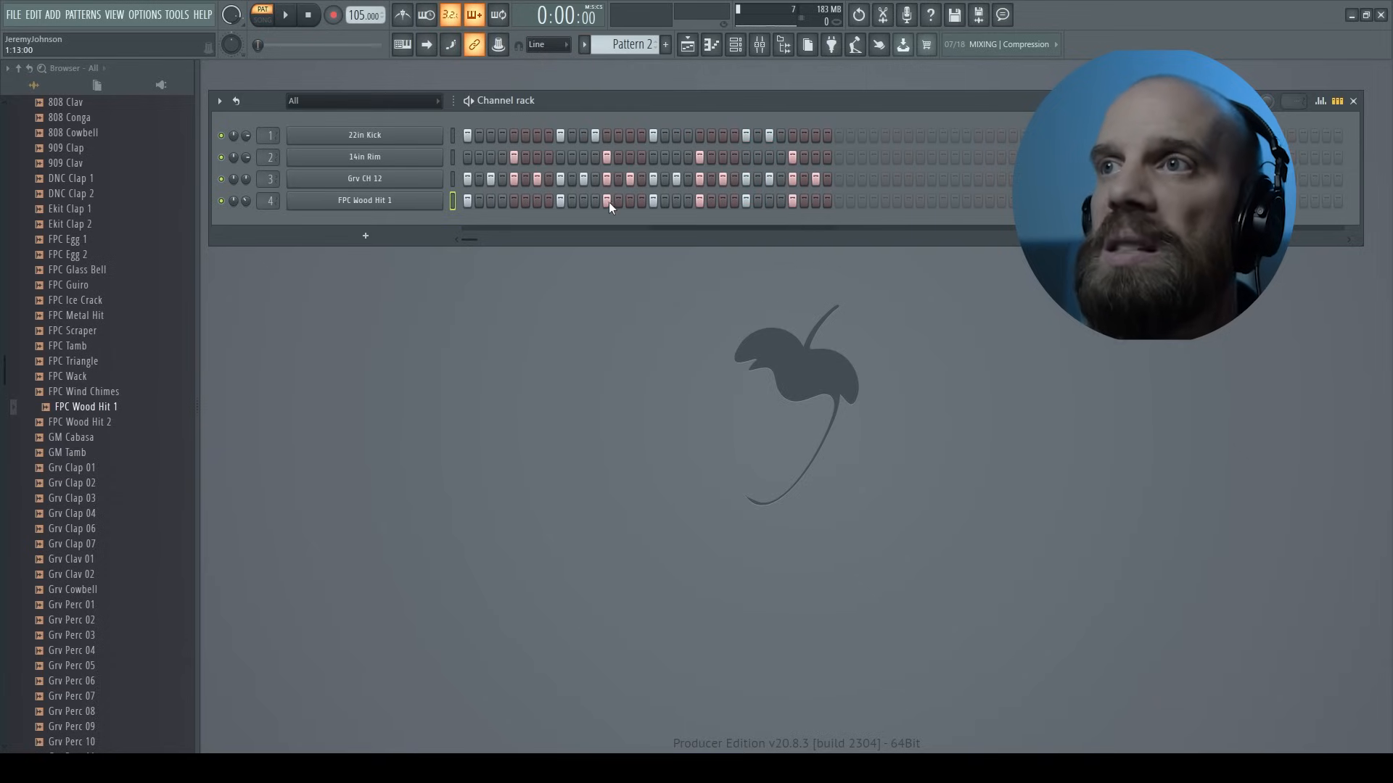
left_click(793, 200)
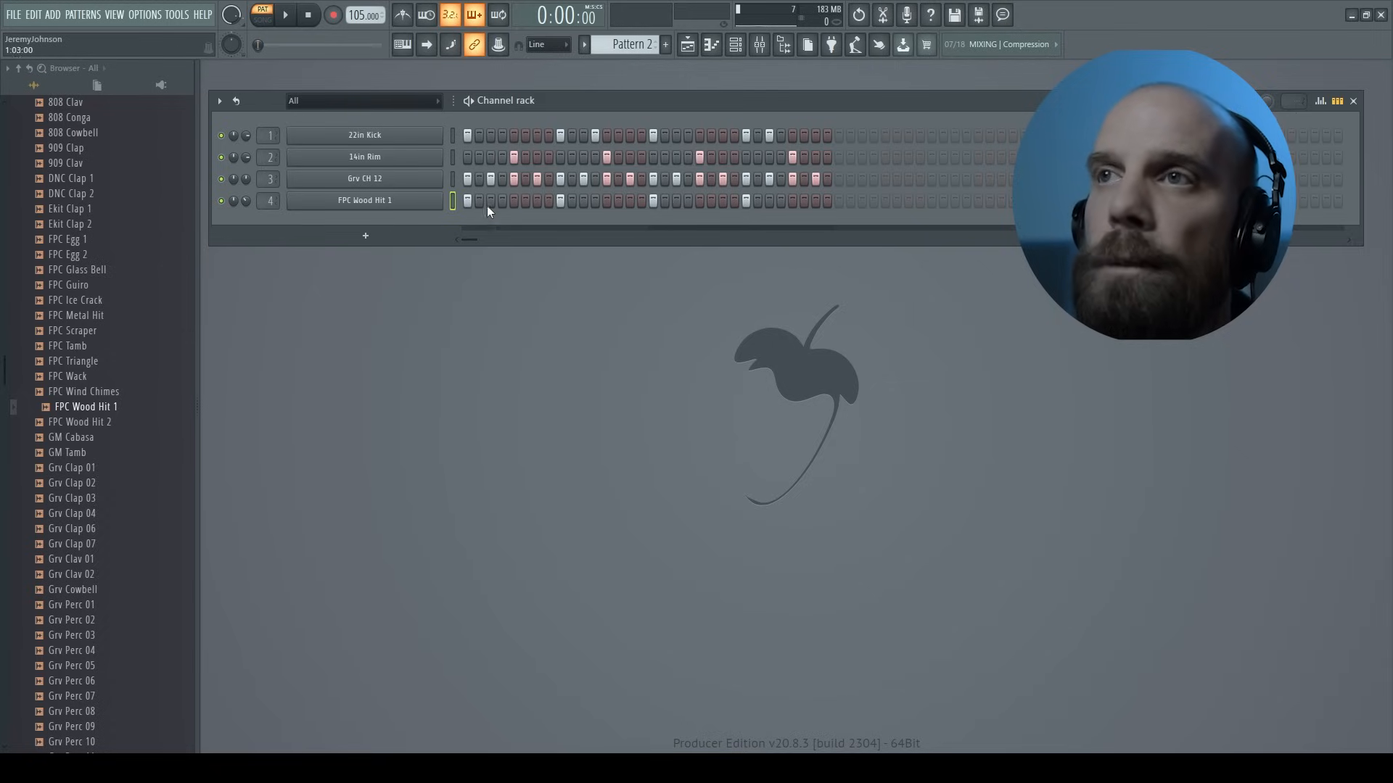
key("space")
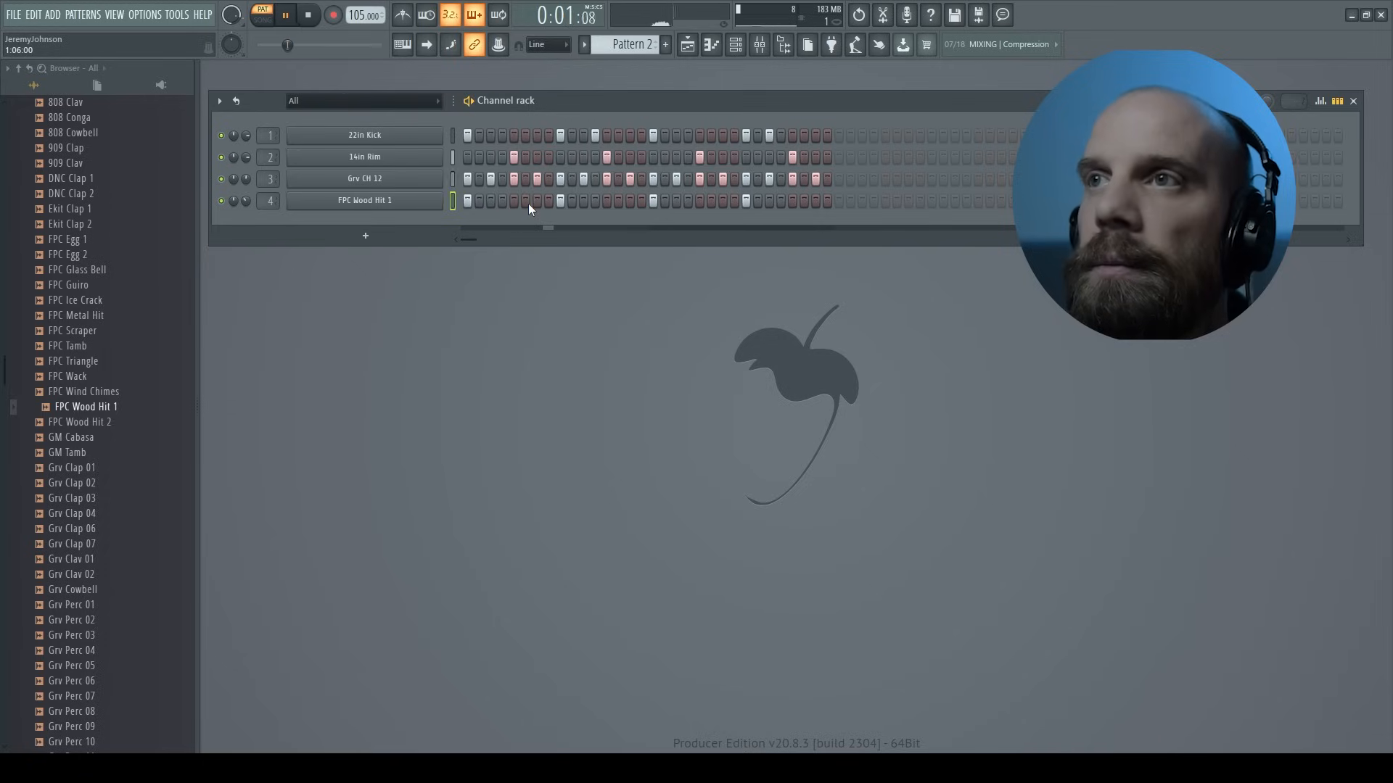
Step: Add FPC Wood Hit 1 hits on steps 26 and 29 of Pattern 2 and stop playback
left_click(759, 201)
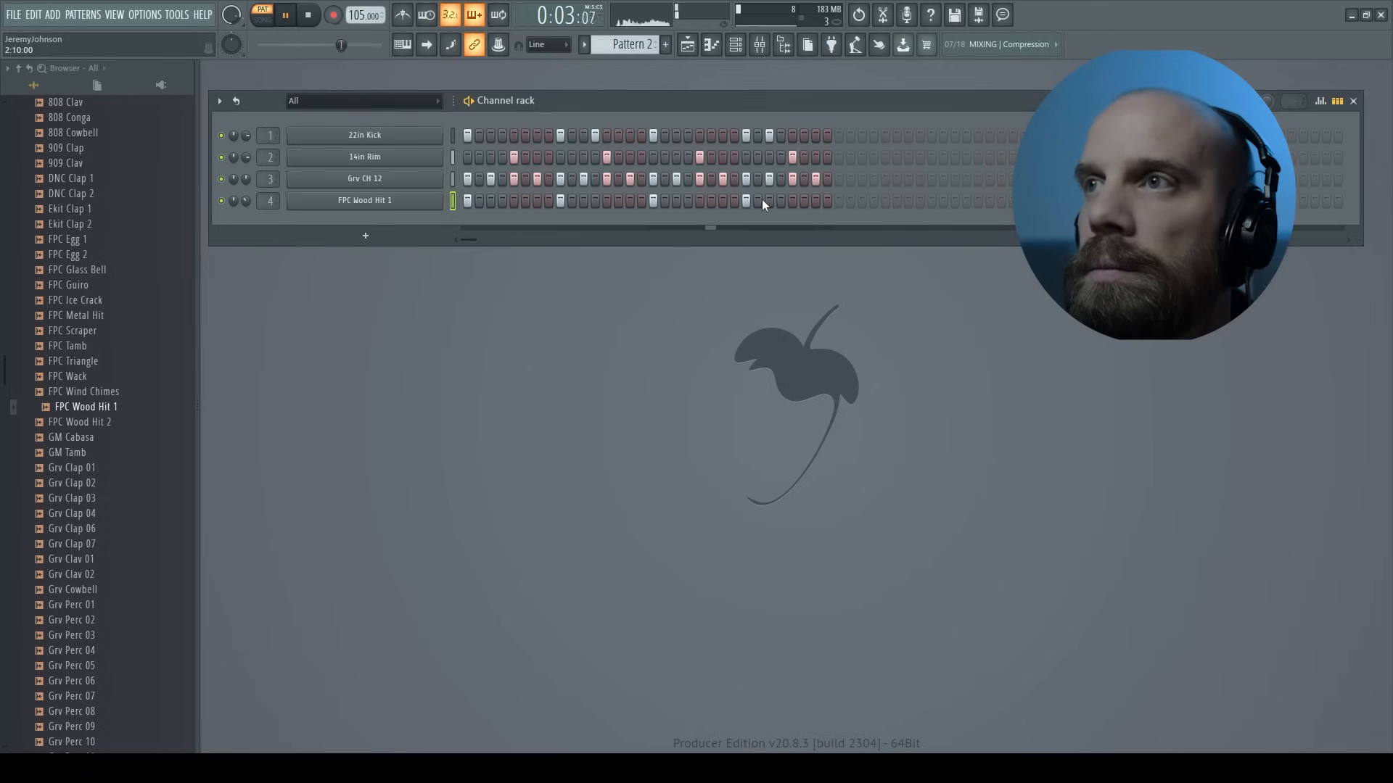
left_click(792, 201)
key("space")
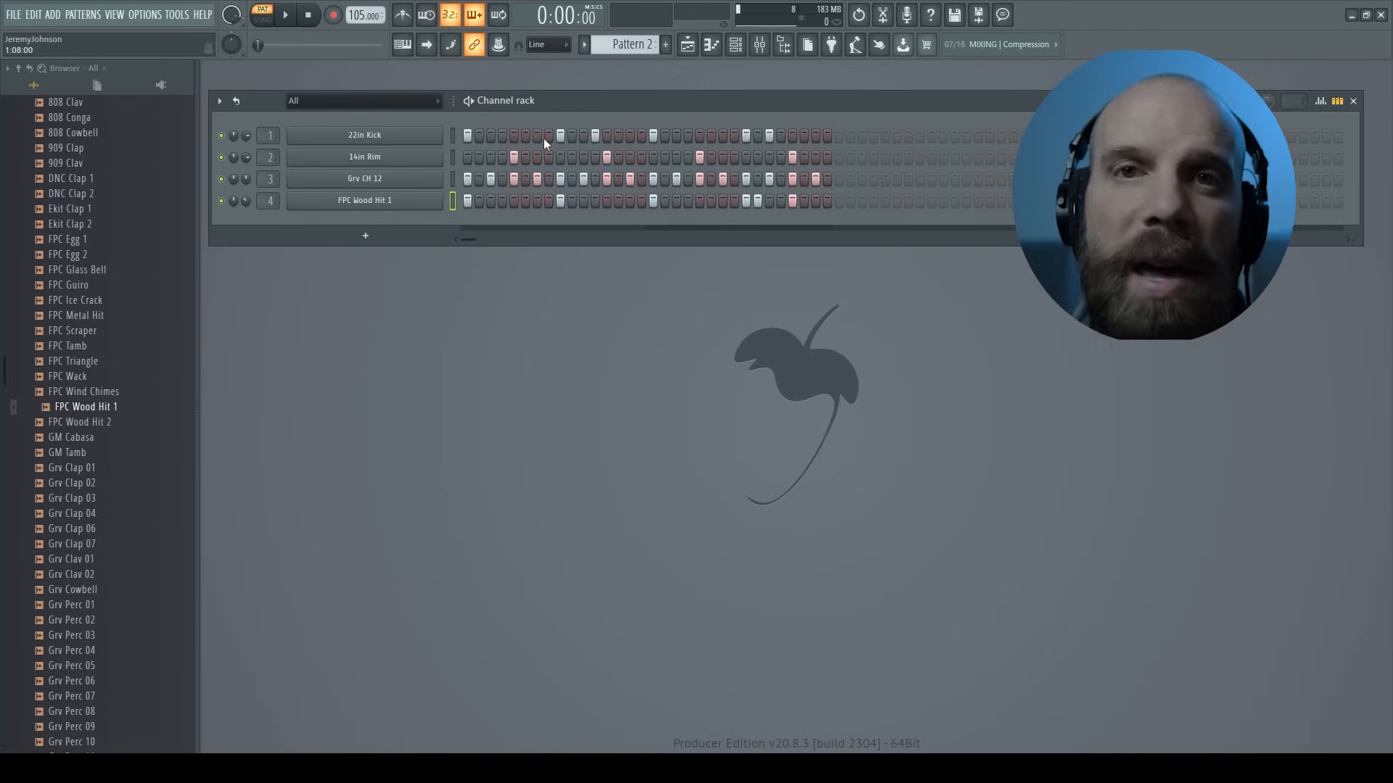
Step: Play Pattern 1 and Pattern 2 one after the other to compare their FPC Wood Hit 1 rhythms
left_click(584, 45)
left_click(599, 64)
key("space")
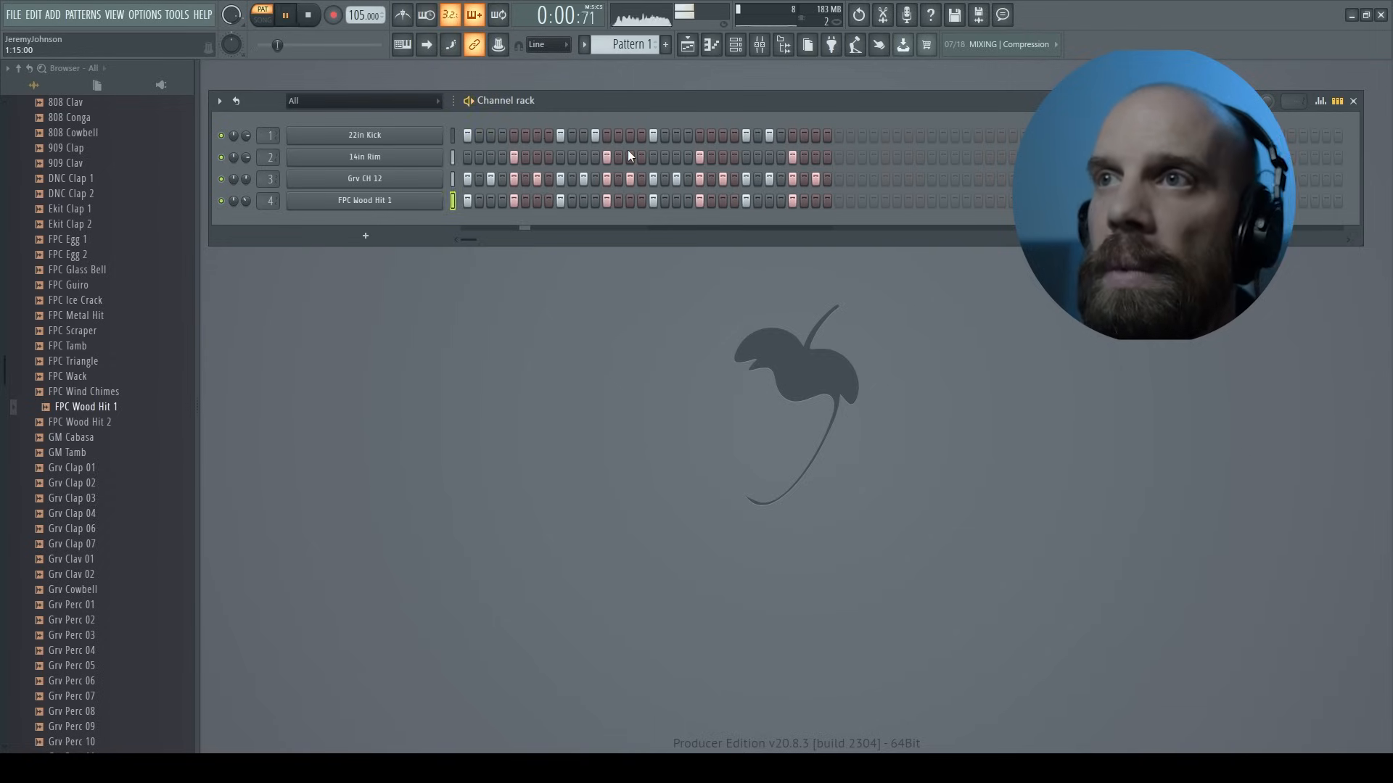
key("space")
left_click(584, 45)
left_click(608, 78)
key("space")
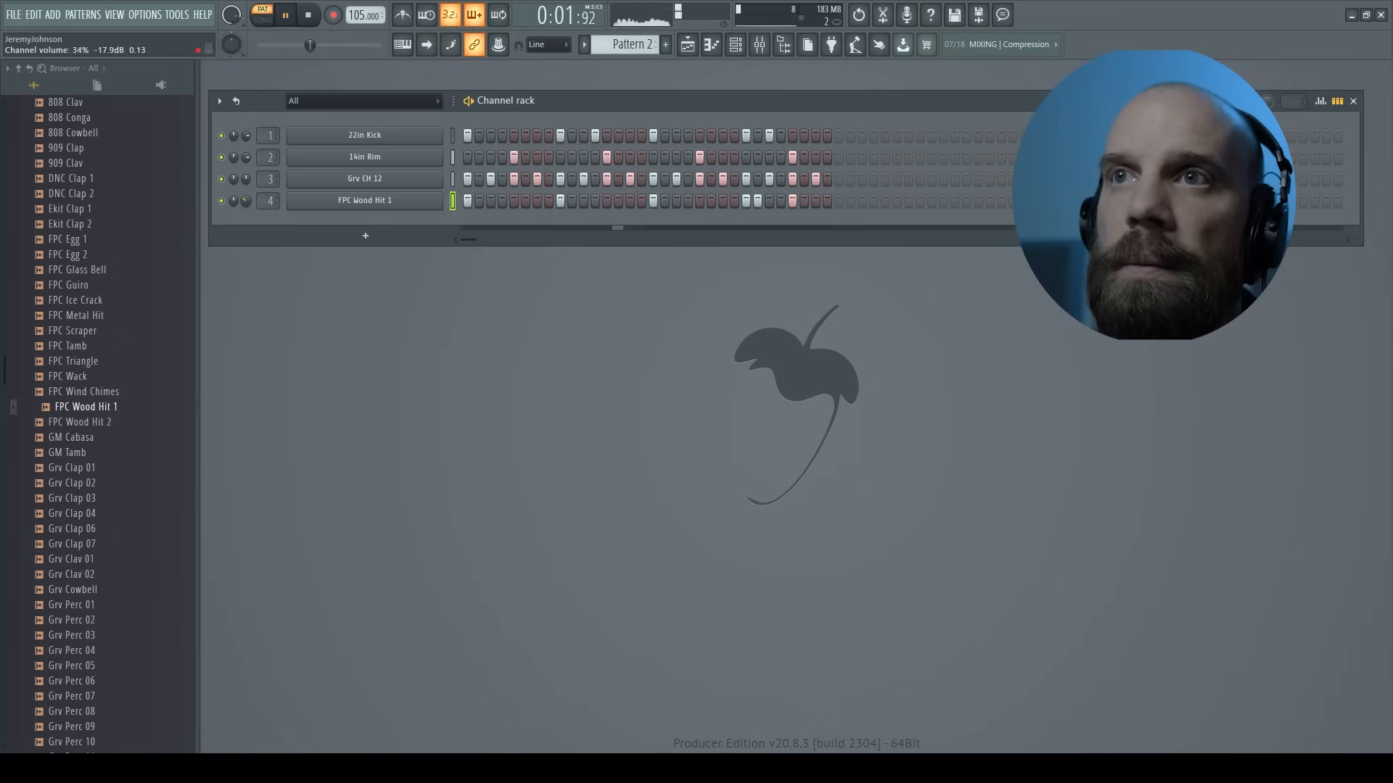
key("space")
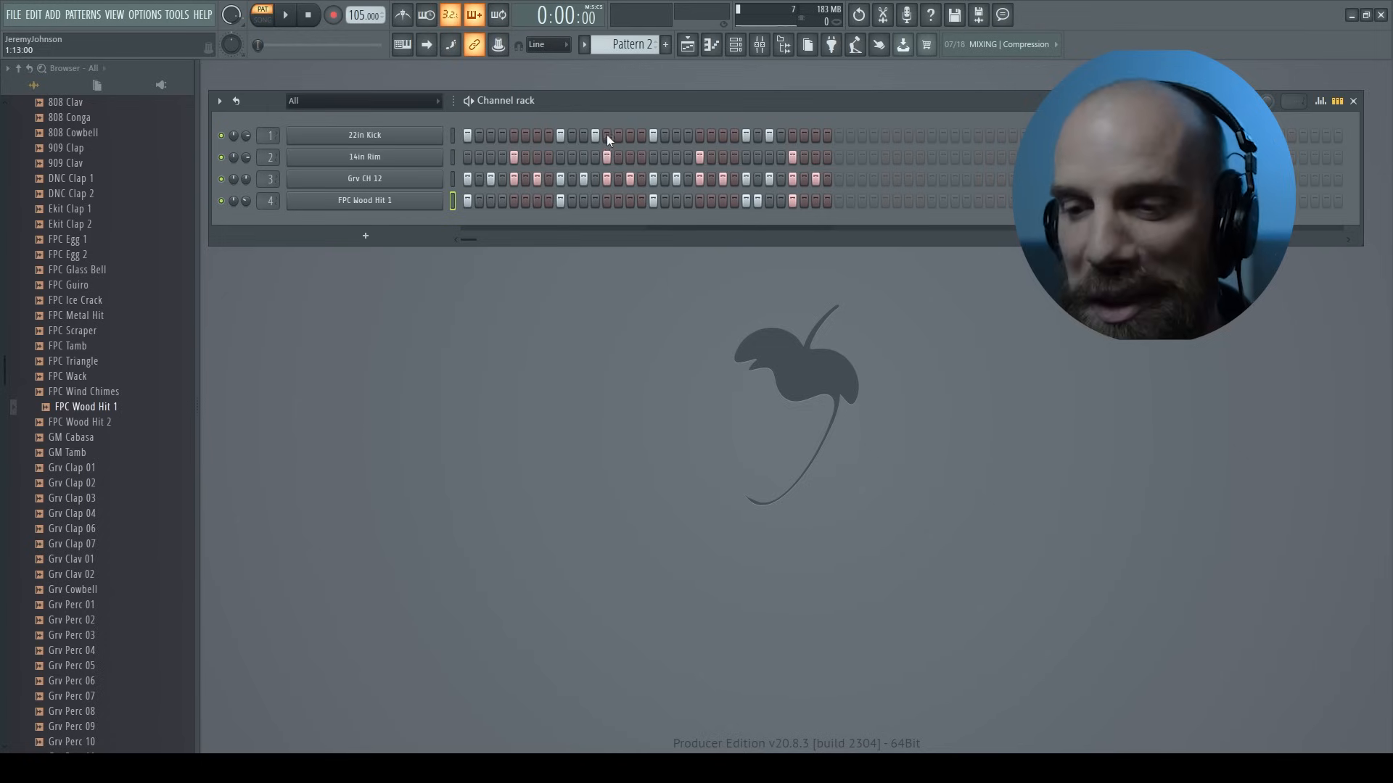
Step: Open the playlist and alternate Pattern 1 and Pattern 2 clips on Track 1, starting at bars 1, 3, 5 and 7
key("F5")
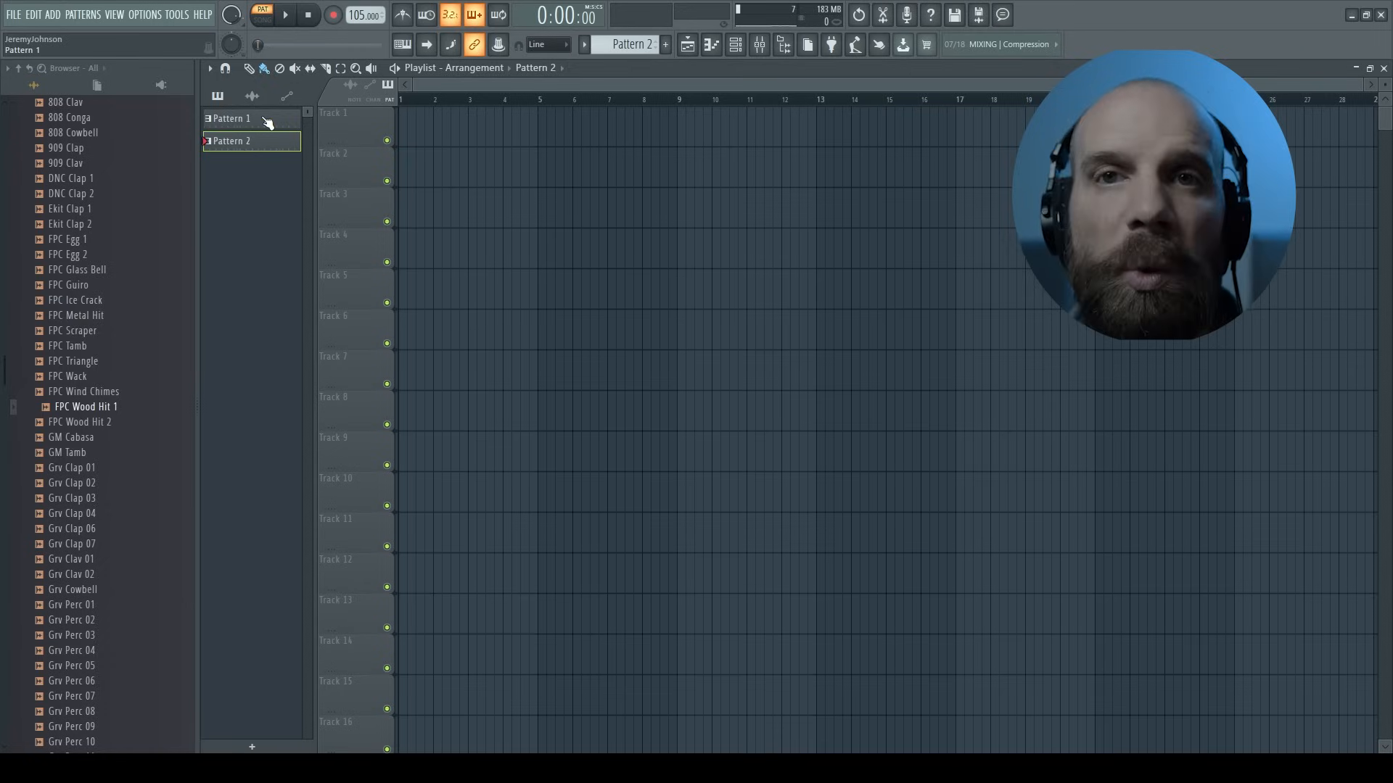
left_click(257, 122)
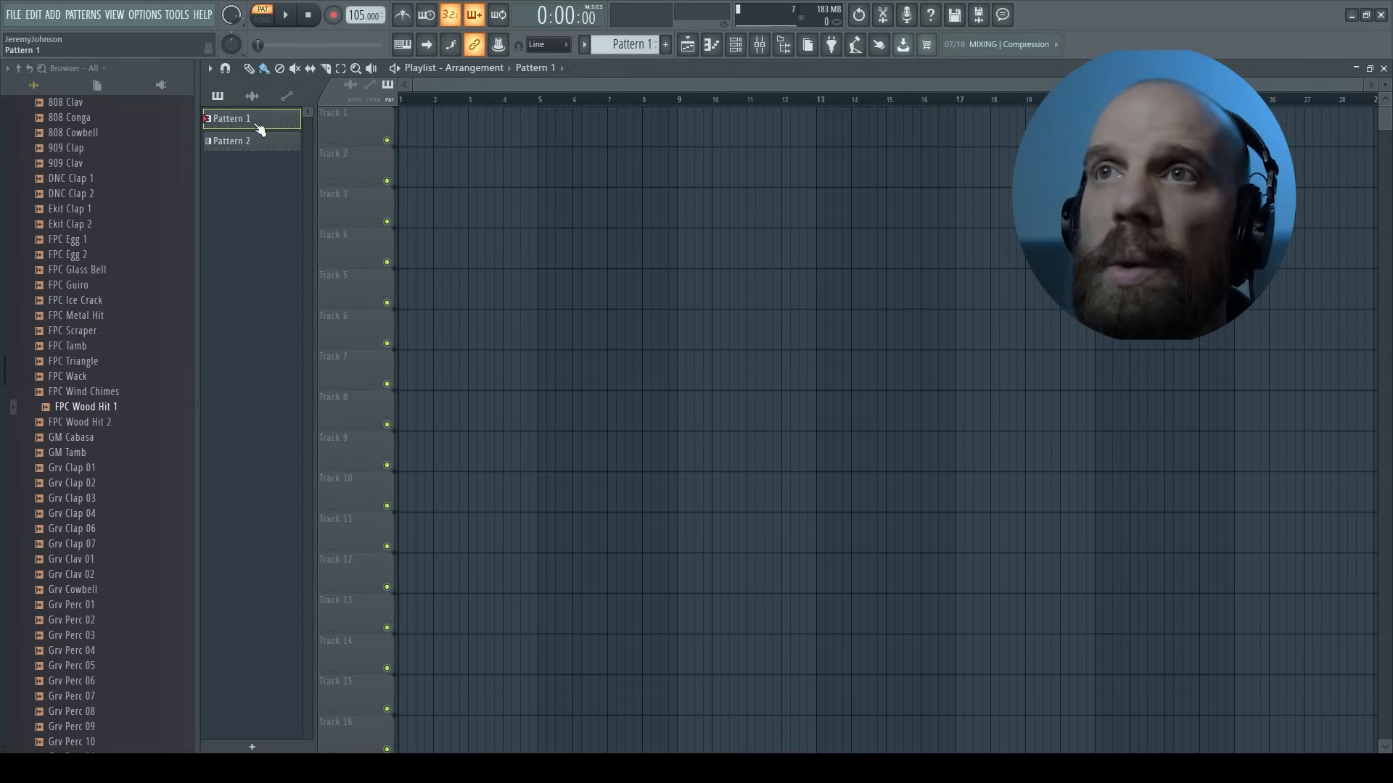
left_click(405, 132)
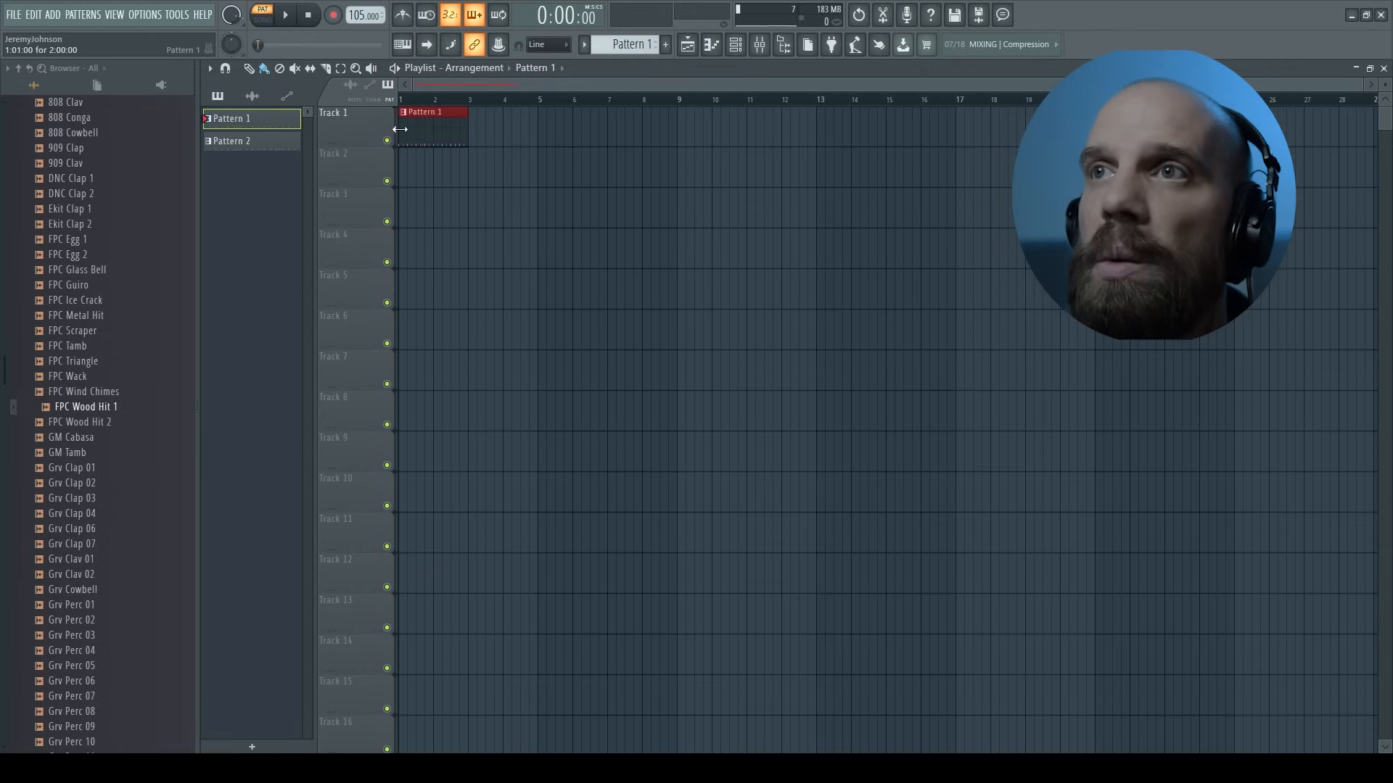
left_click(268, 143)
left_click(471, 126)
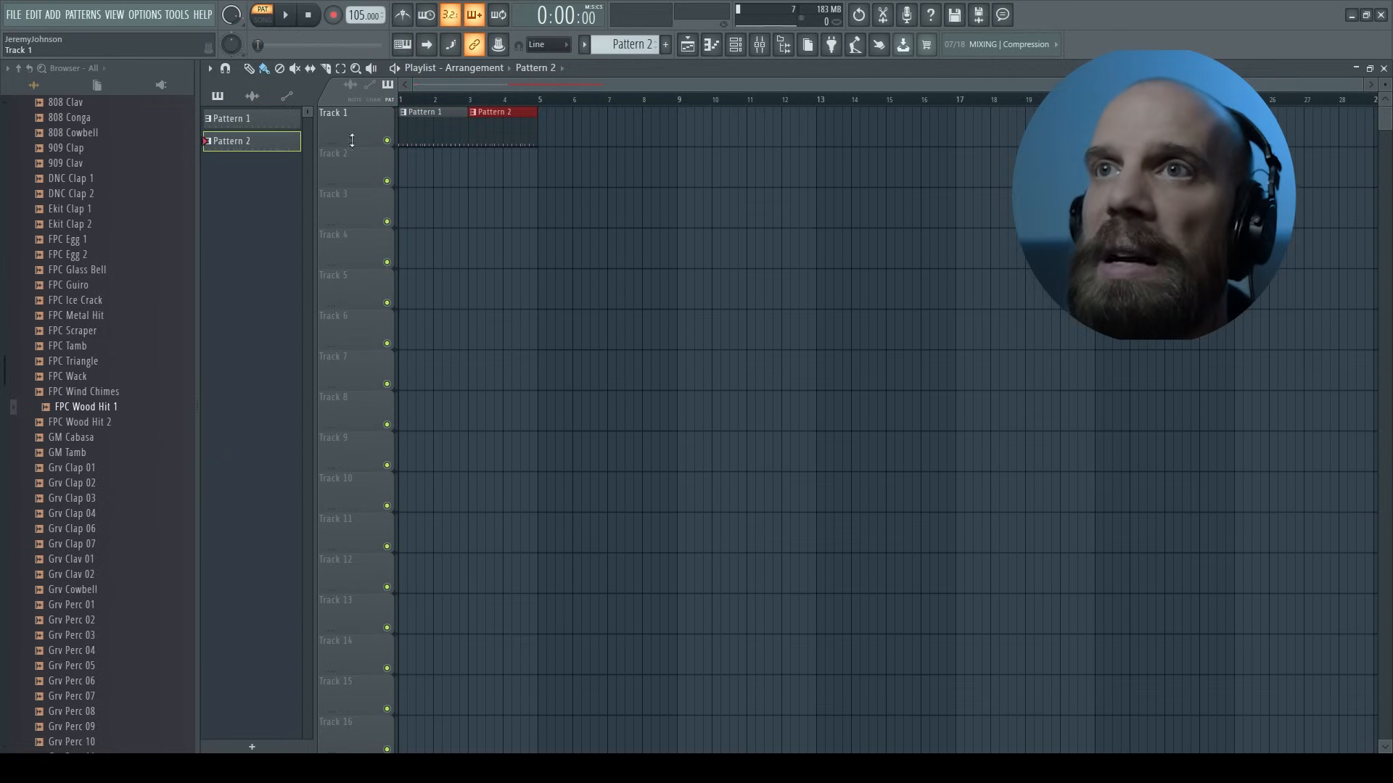
left_click(258, 121)
left_click(549, 128)
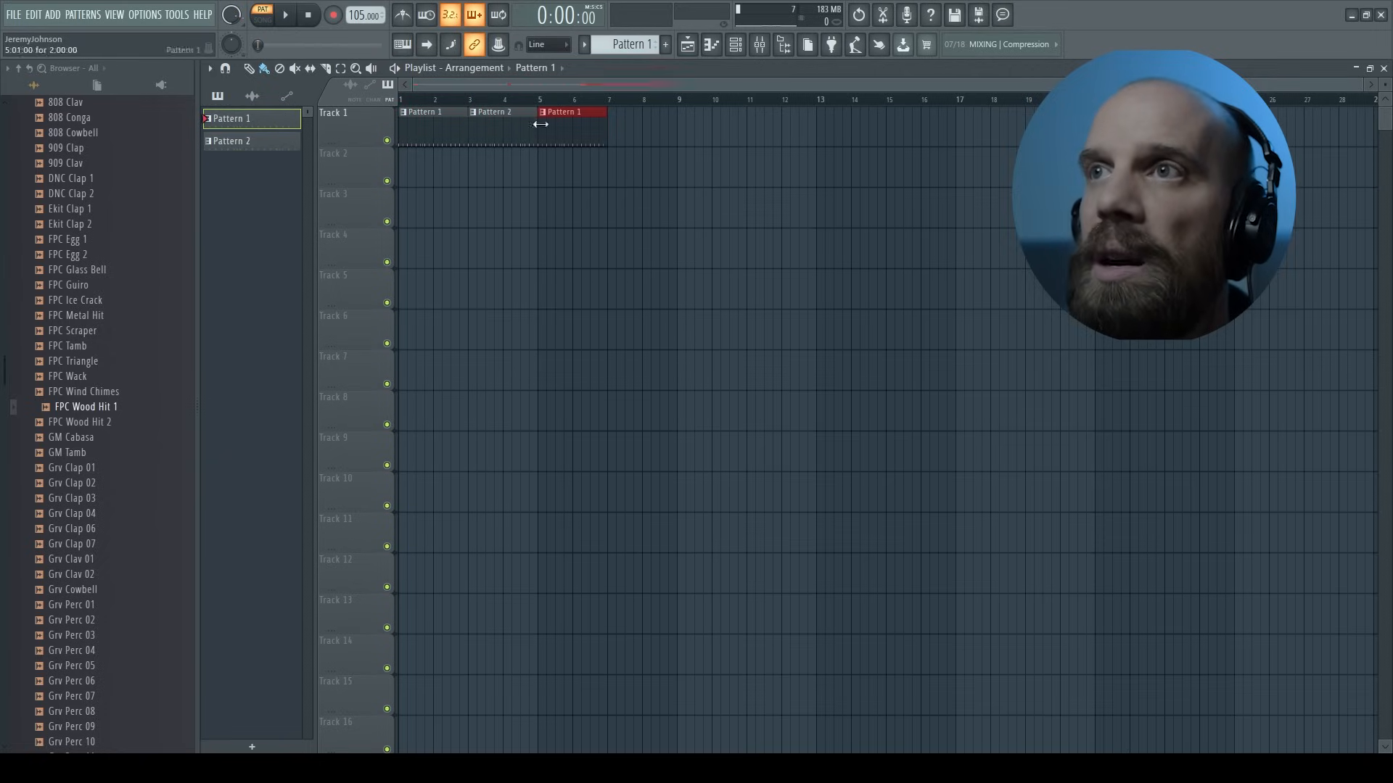
left_click(248, 141)
left_click(618, 128)
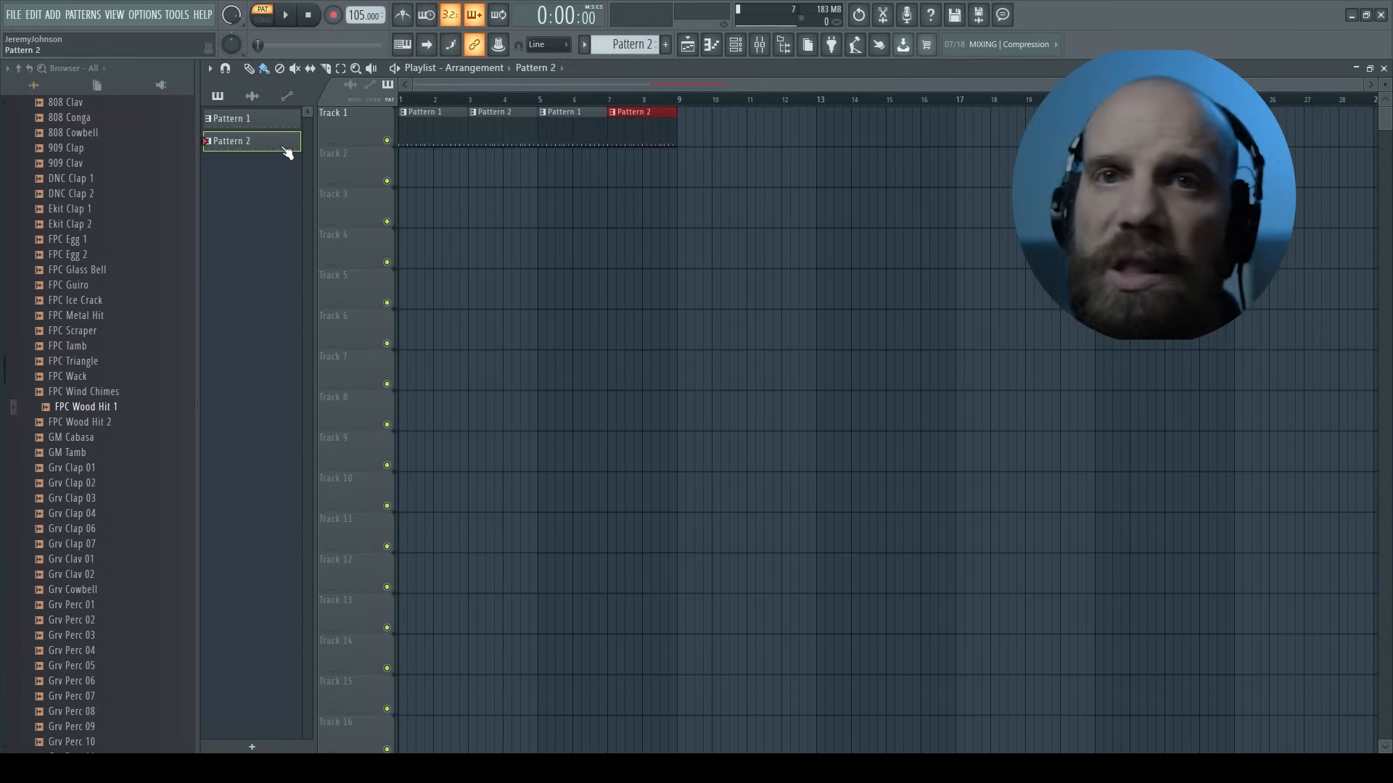
Step: Play Pattern 2 in pattern mode and check its steps in the channel rack before returning to the playlist
key("space")
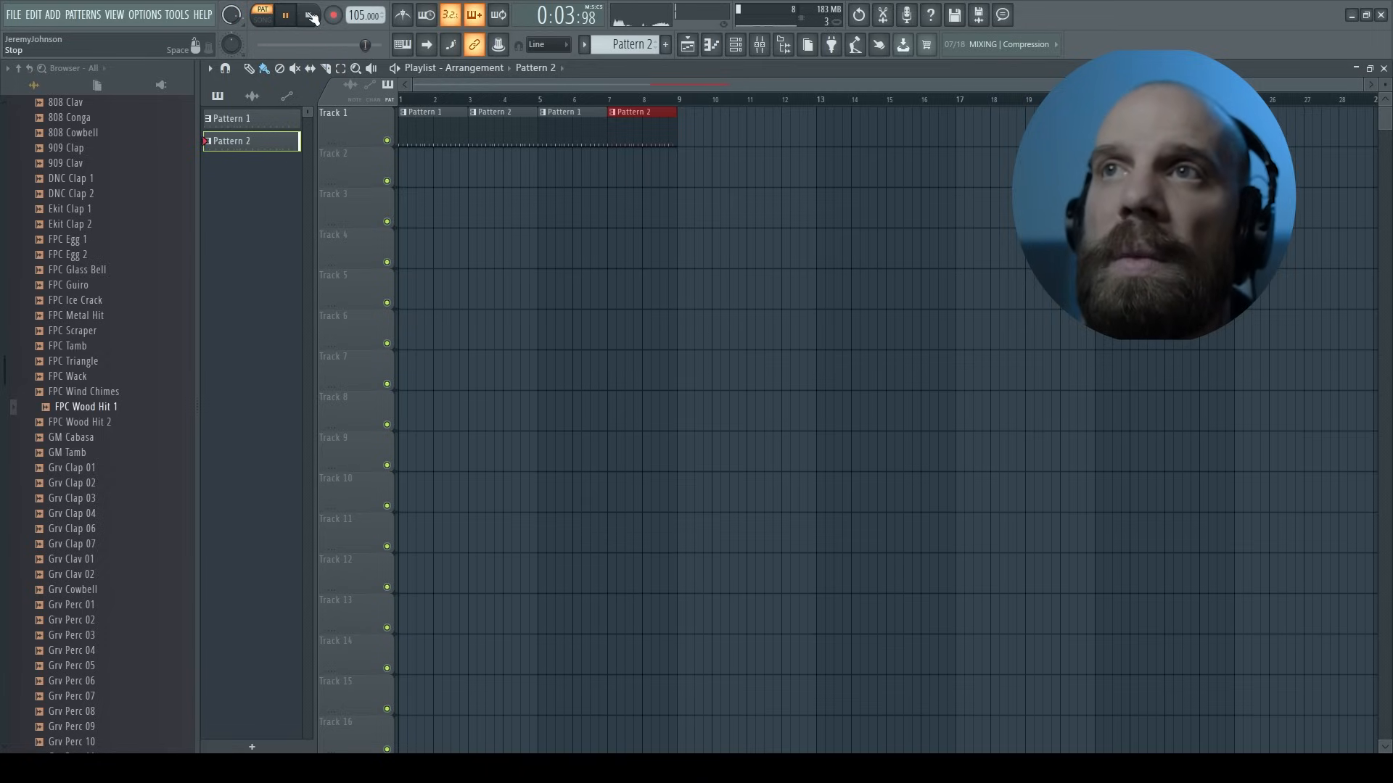
key("space")
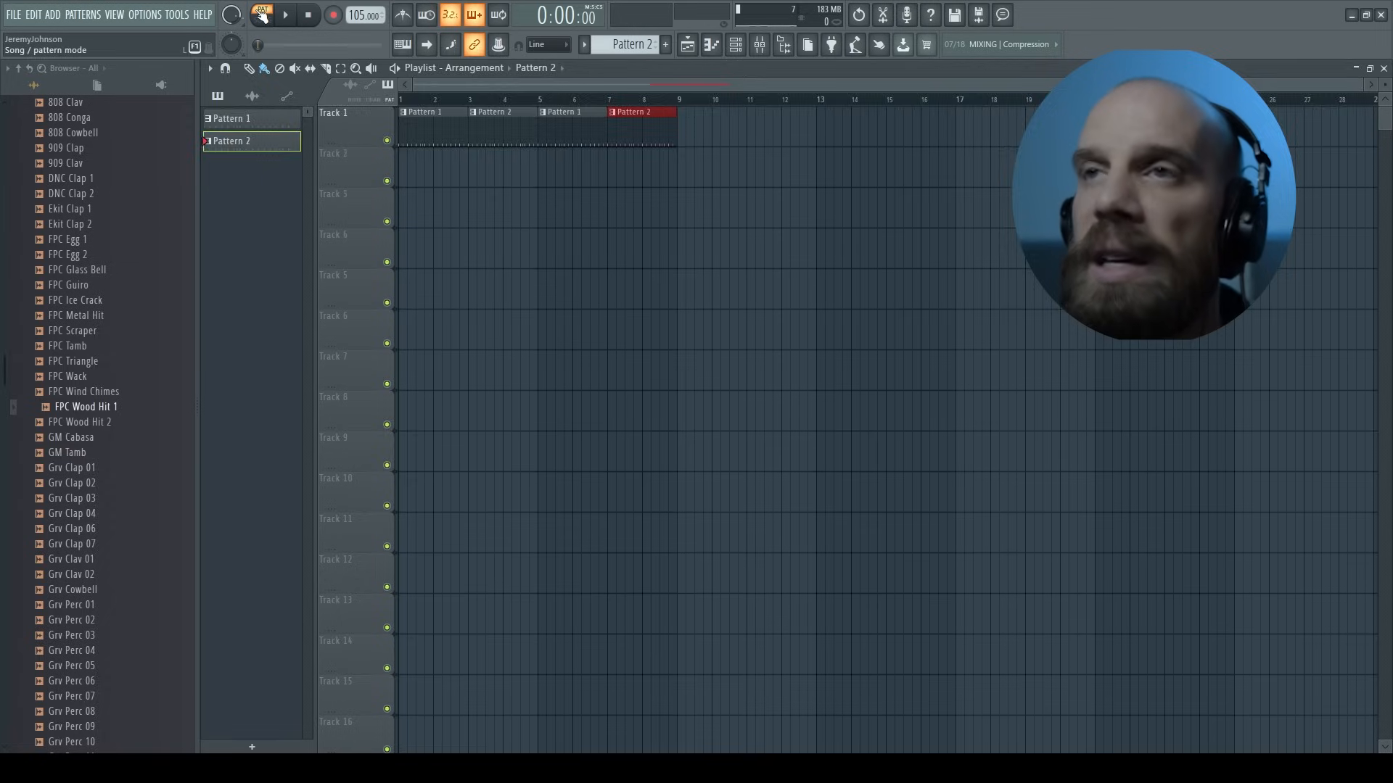
key("F6")
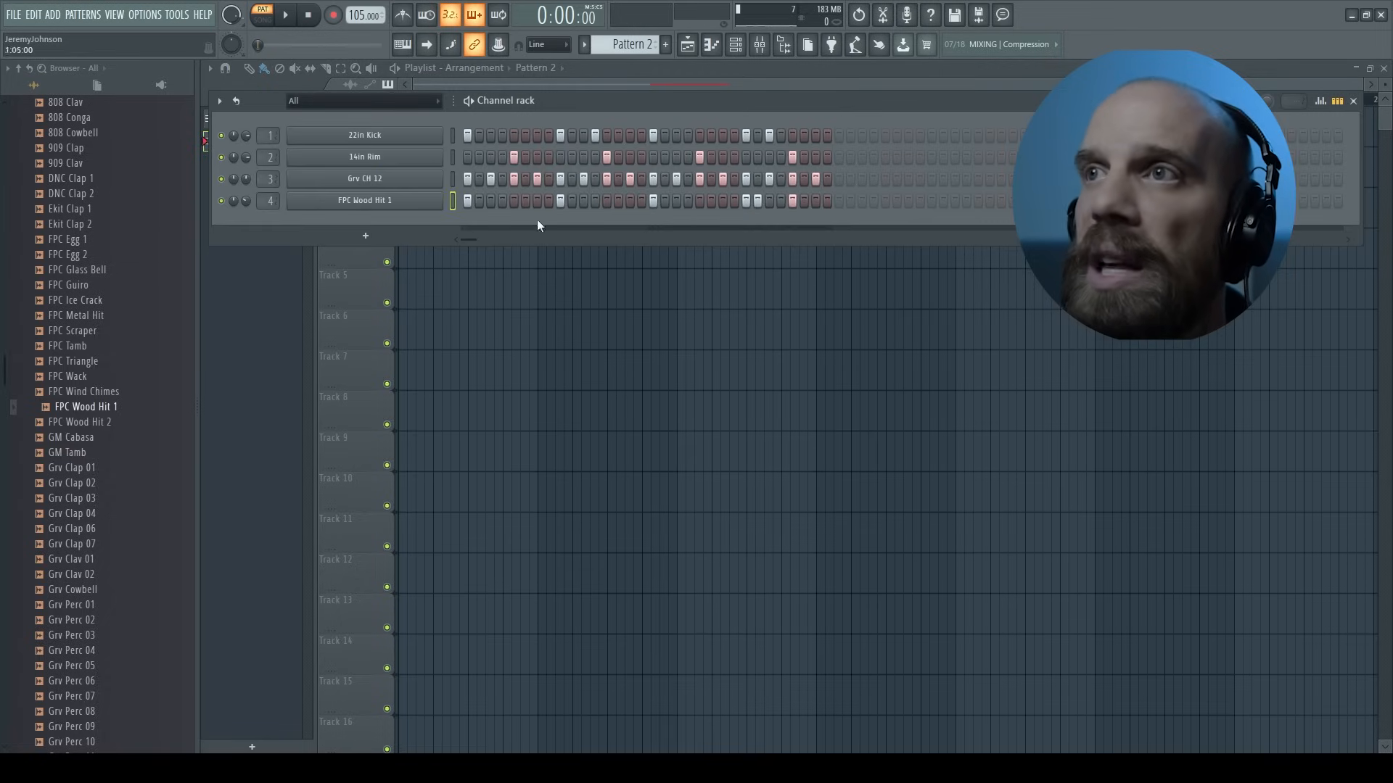
key("F6")
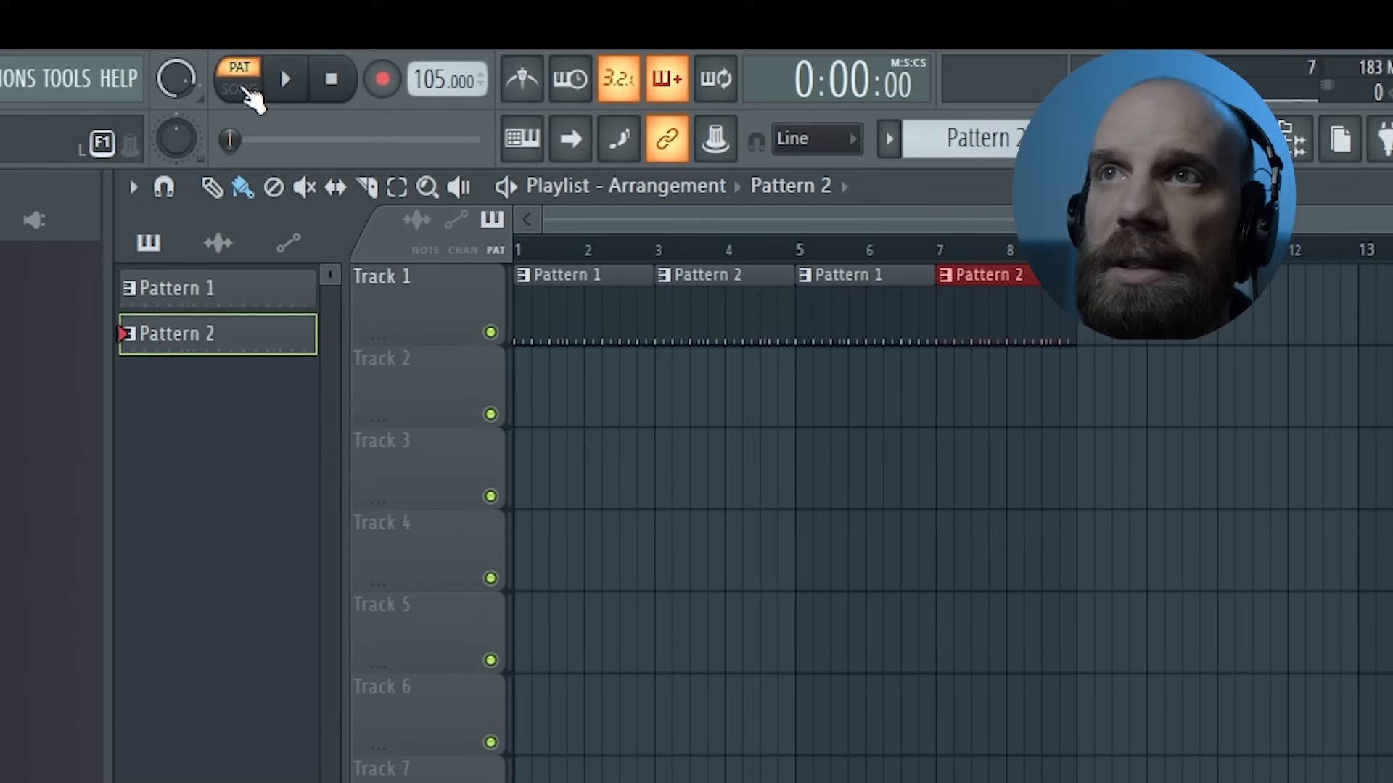
Step: Switch playback to song mode and play the Track 1 arrangement
left_click(246, 89)
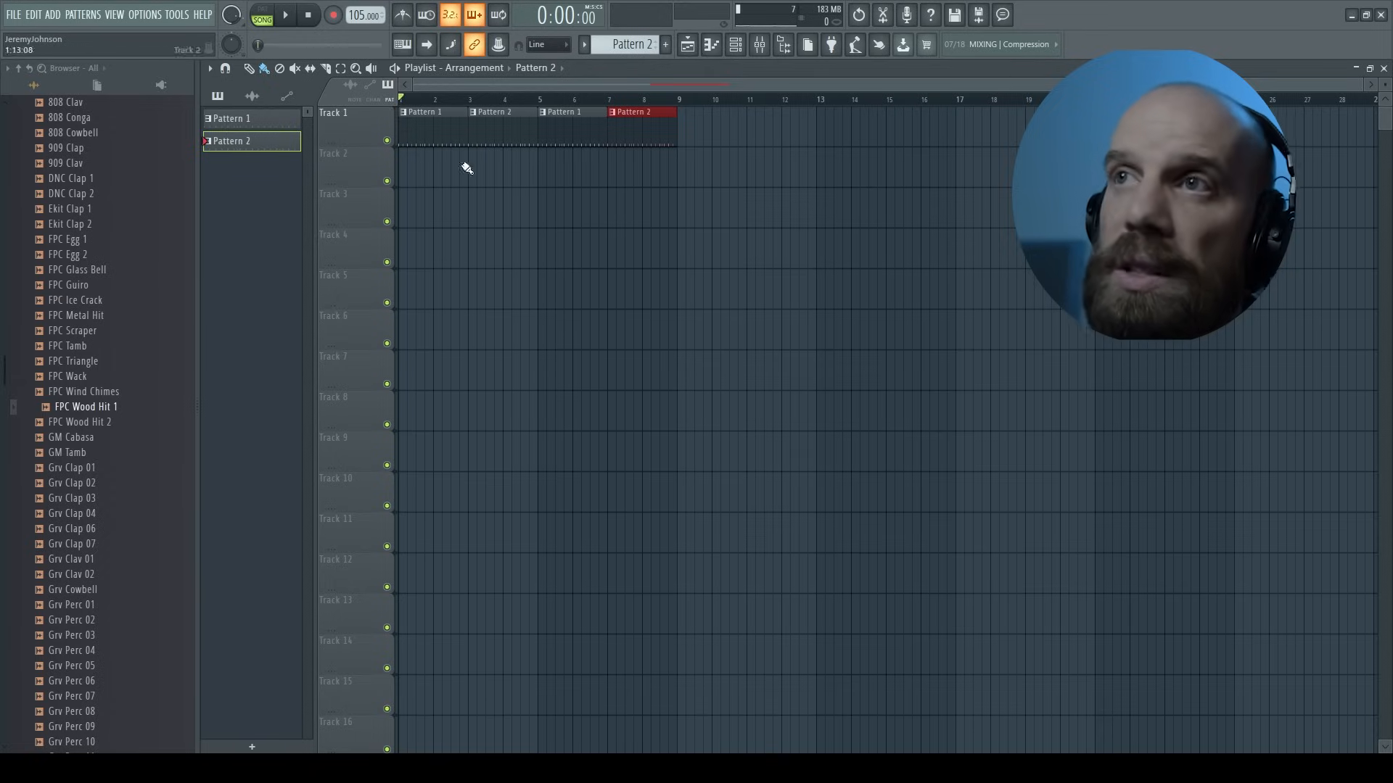
key("space")
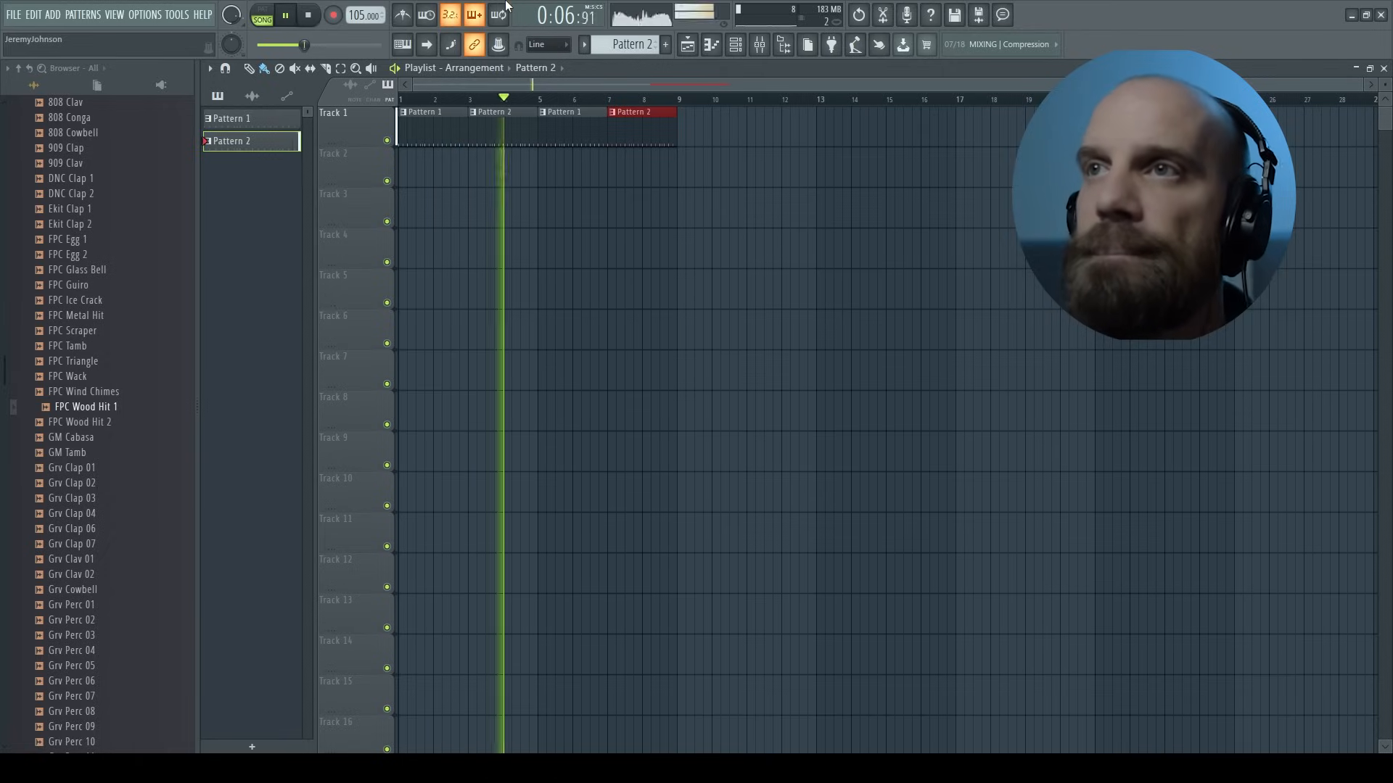
key("space")
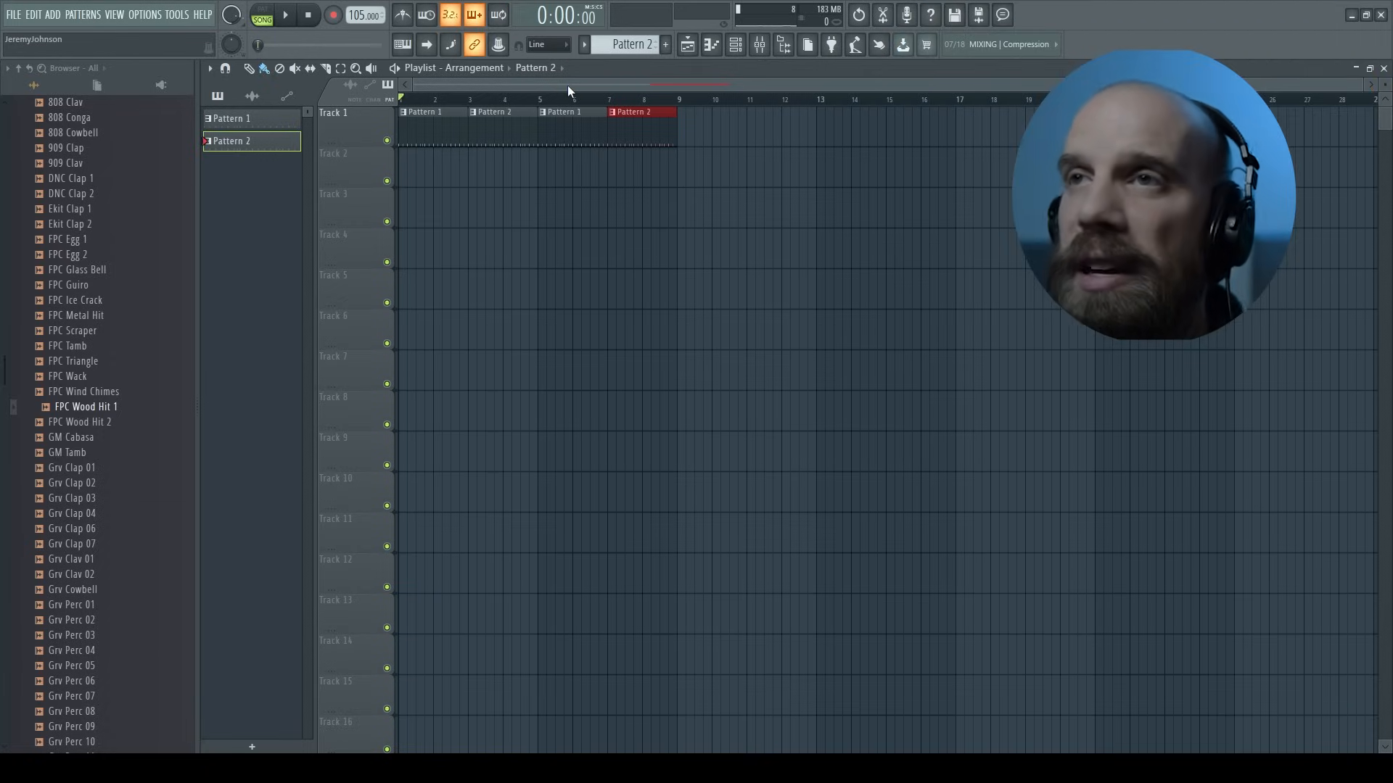
Step: Show the channel rack and add a DirectWave sampler channel
key("F6")
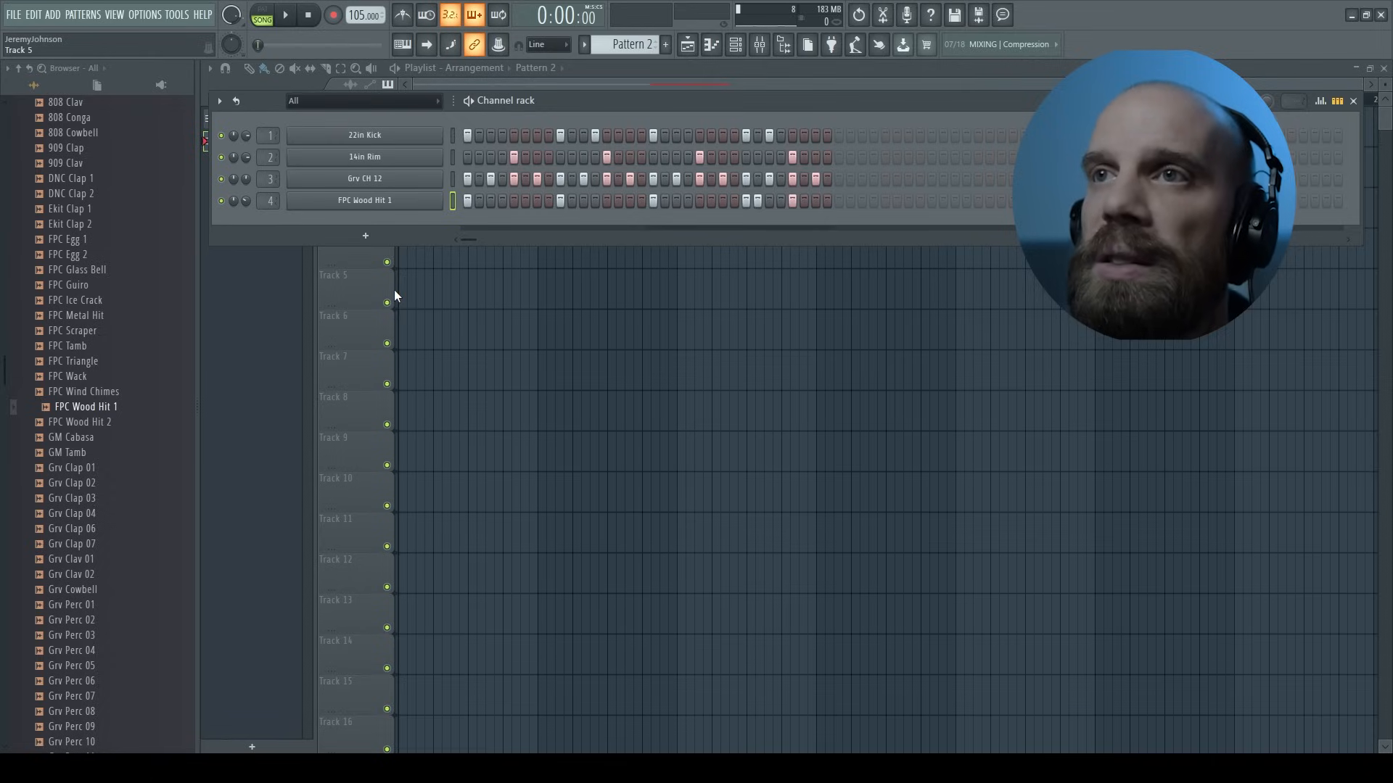
left_click(365, 237)
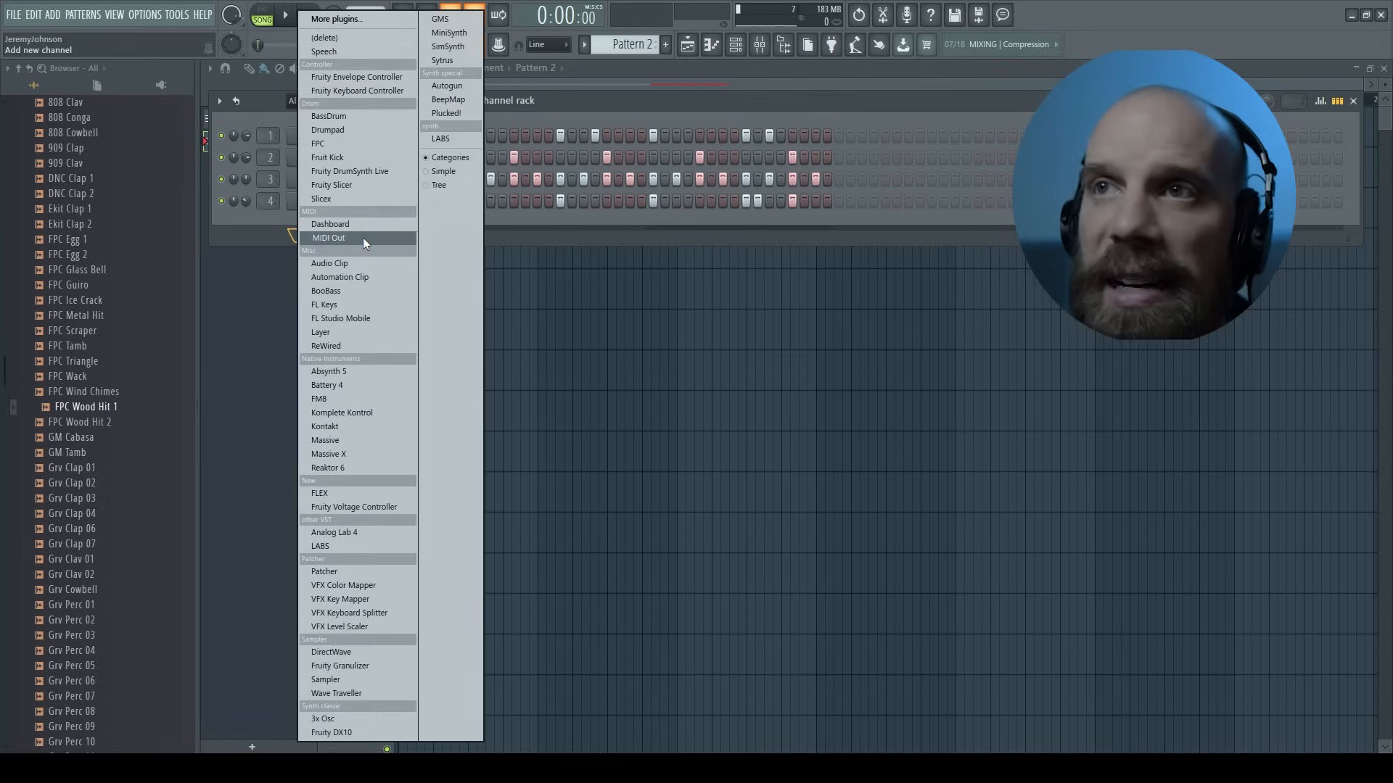
left_click(287, 236)
left_click(300, 233)
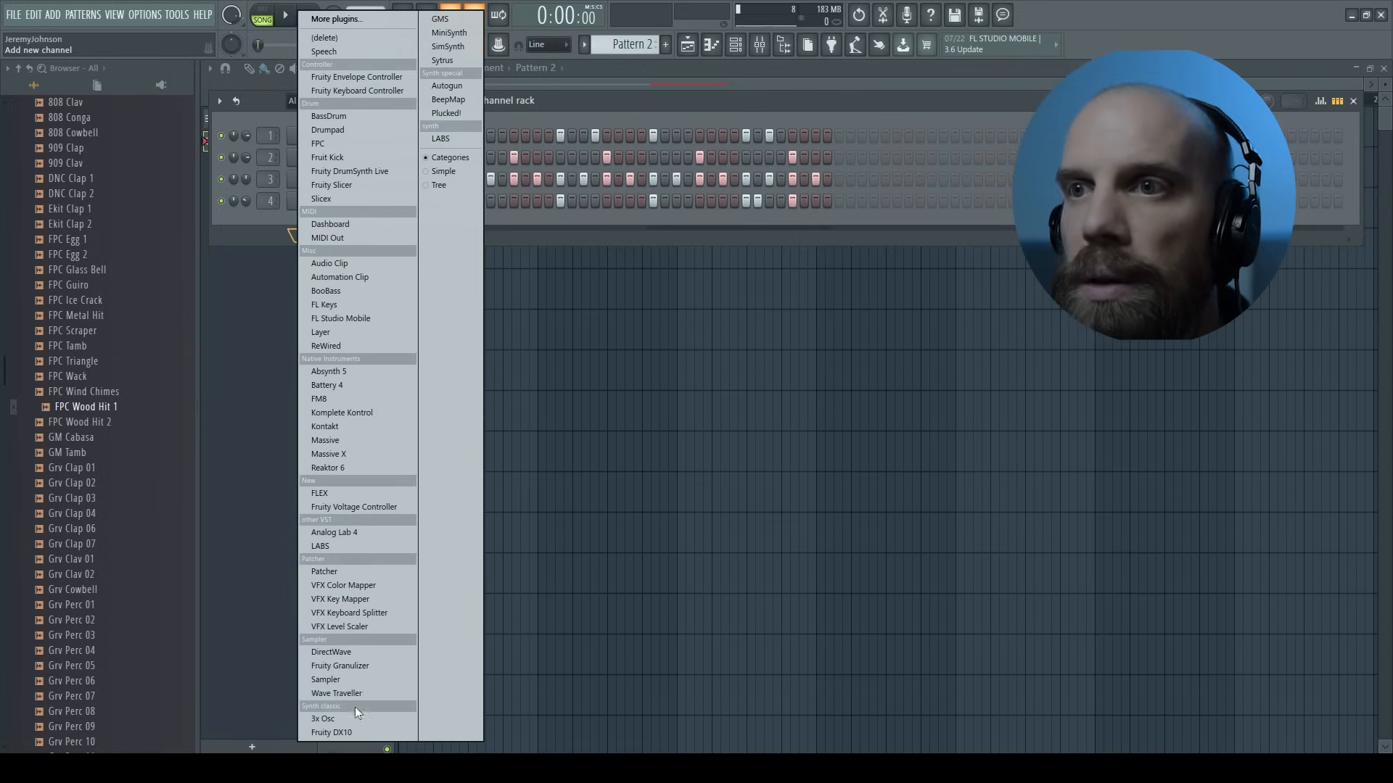
left_click(336, 651)
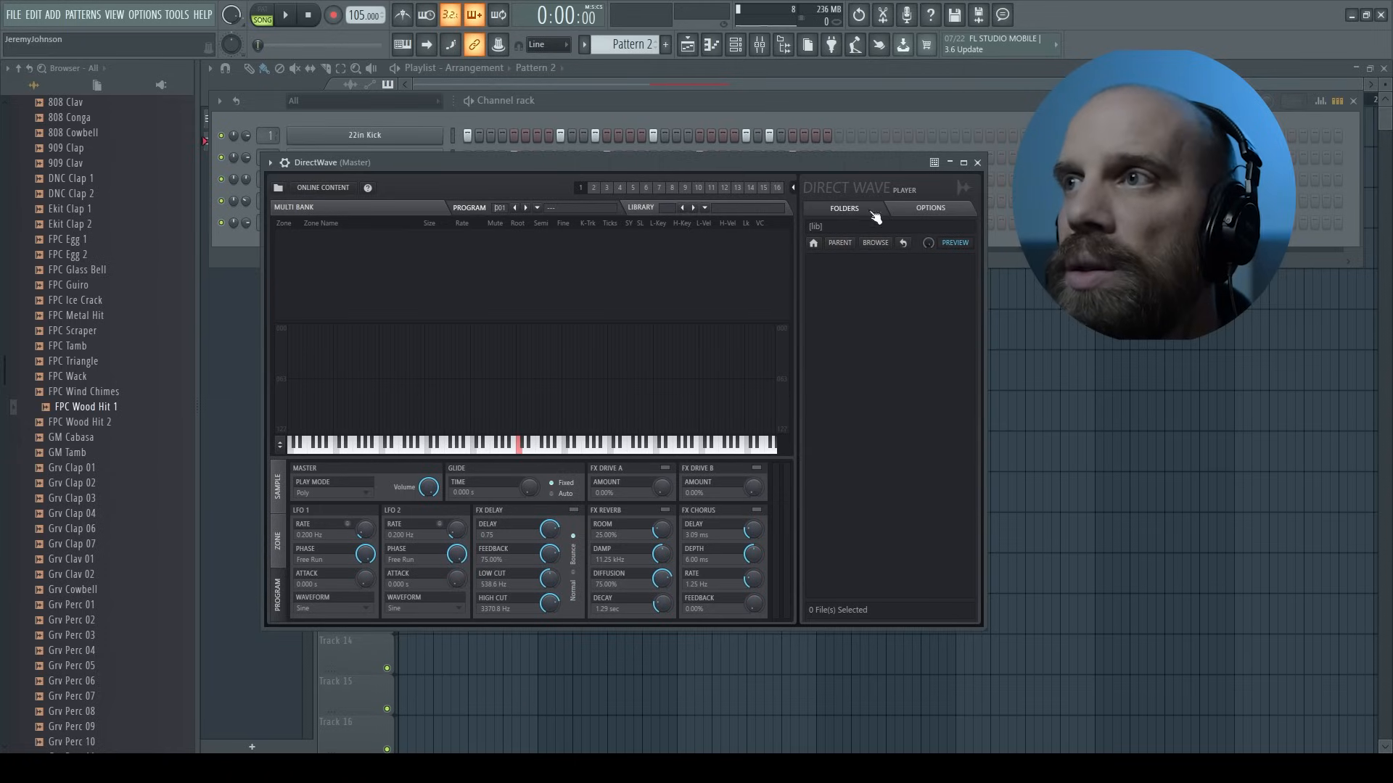
Step: Load Grand Piano from the Keyboard instruments pack into the DirectWave channel, move its window below the channel rack and audition its keys
scroll(107, 425, "up", 9)
left_click(49, 392)
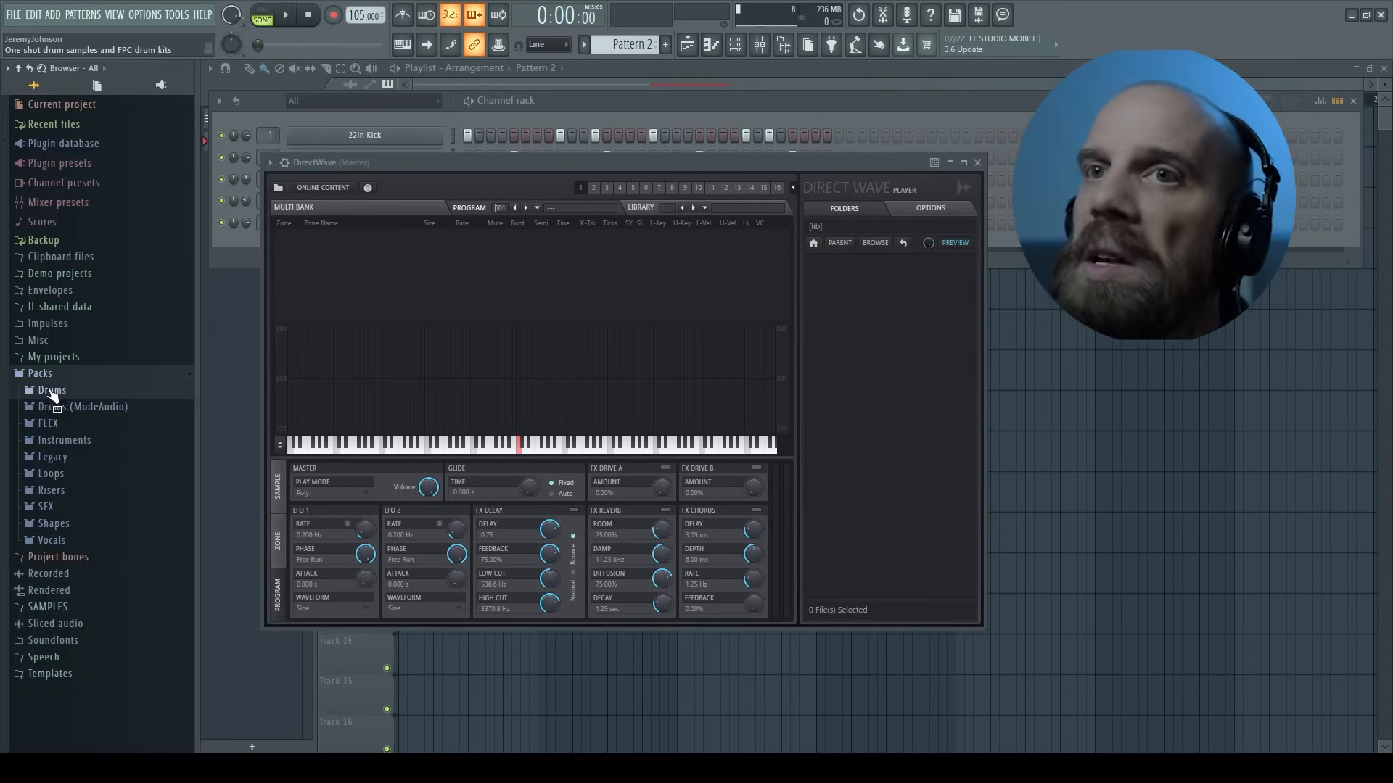
left_click(58, 441)
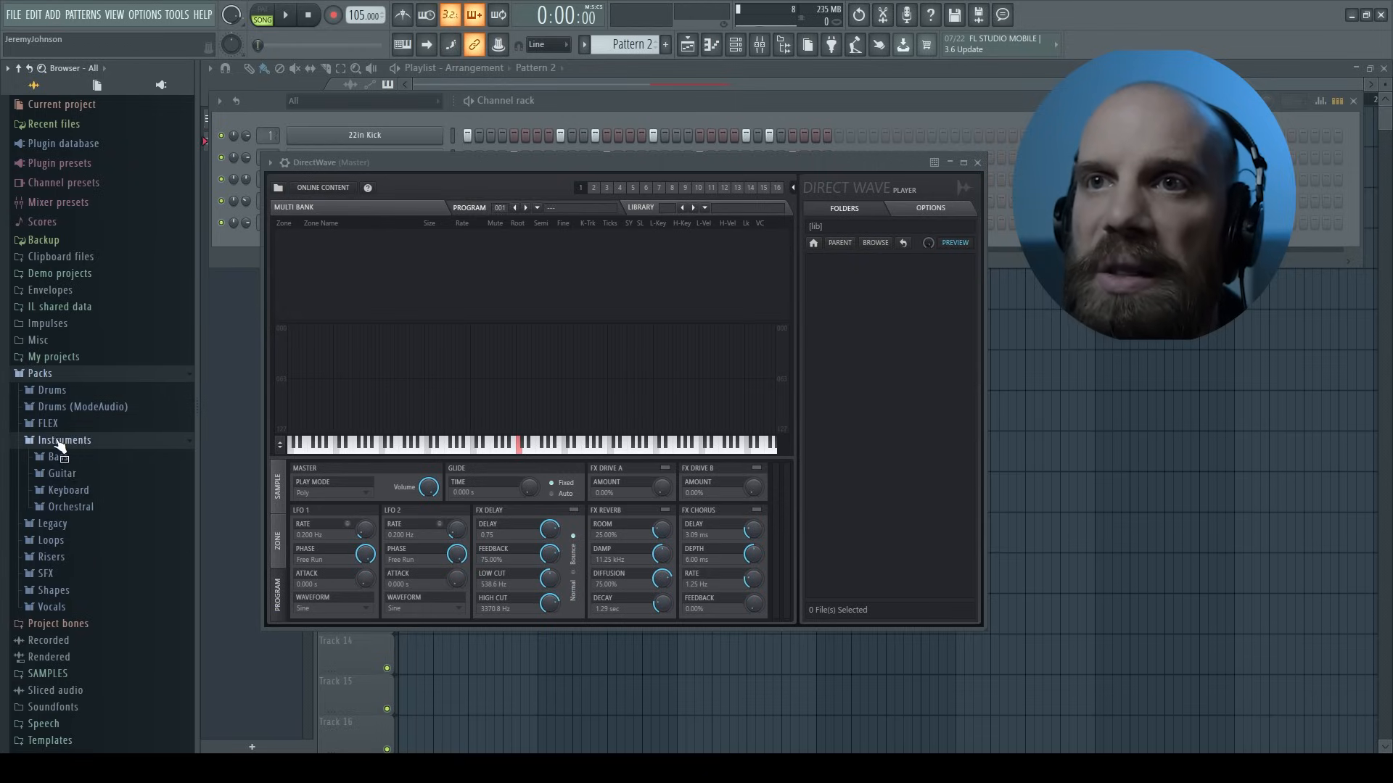
left_click(66, 490)
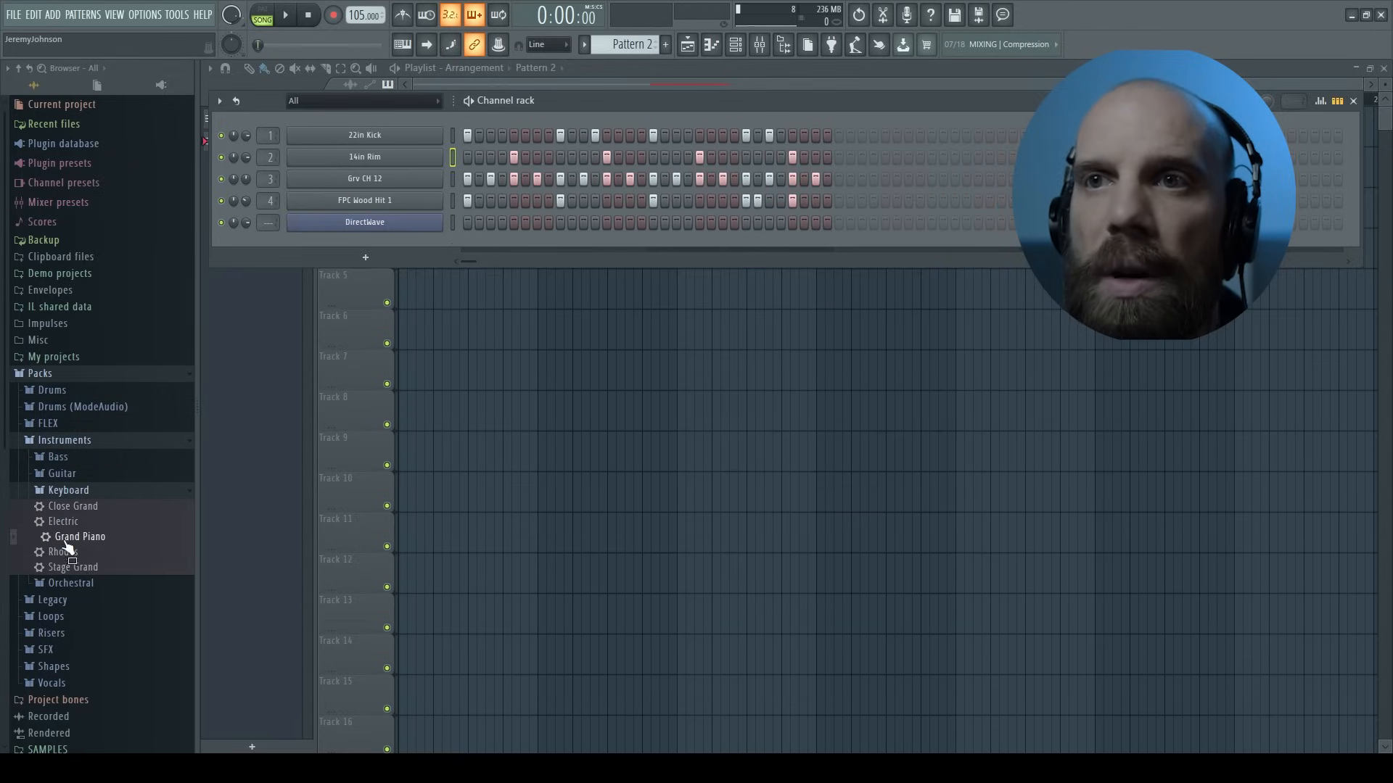
left_click_drag(66, 542, 346, 224)
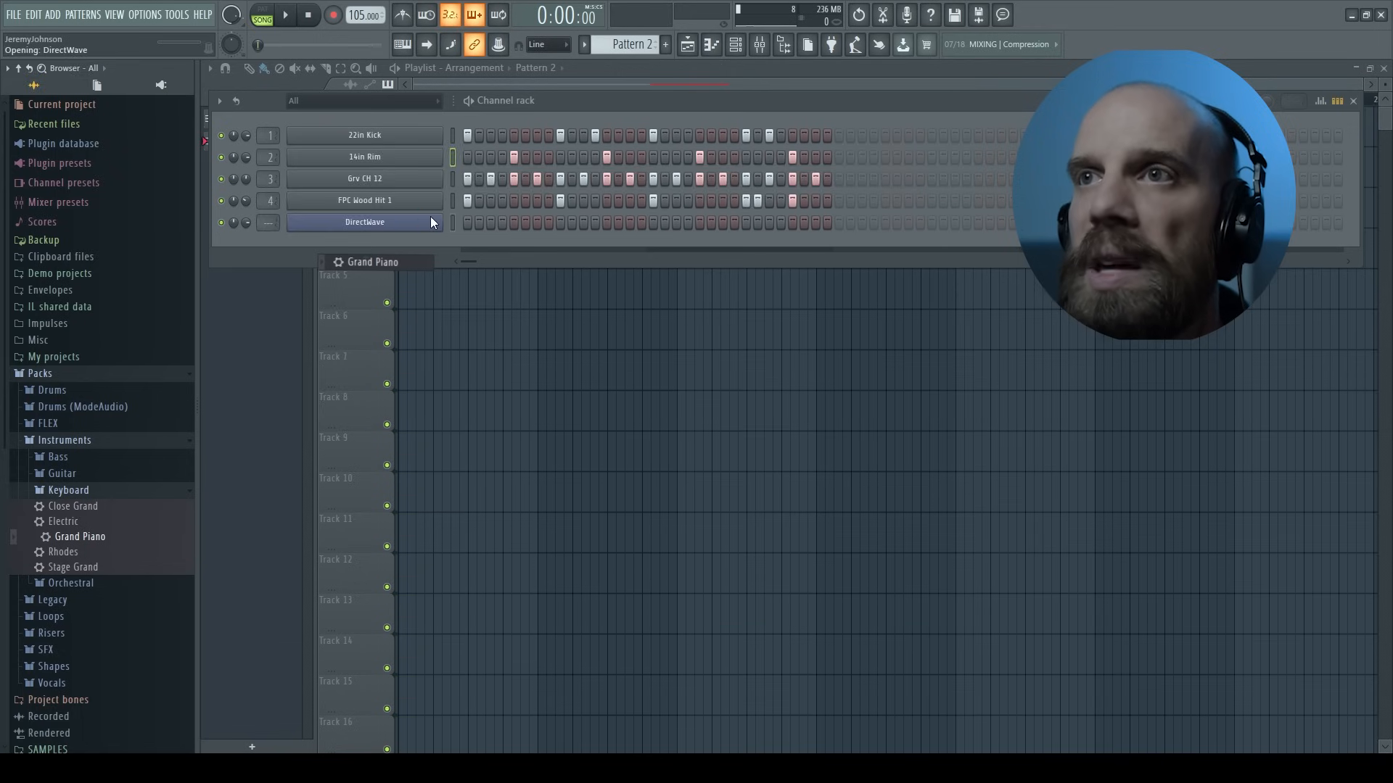
left_click_drag(442, 168, 404, 286)
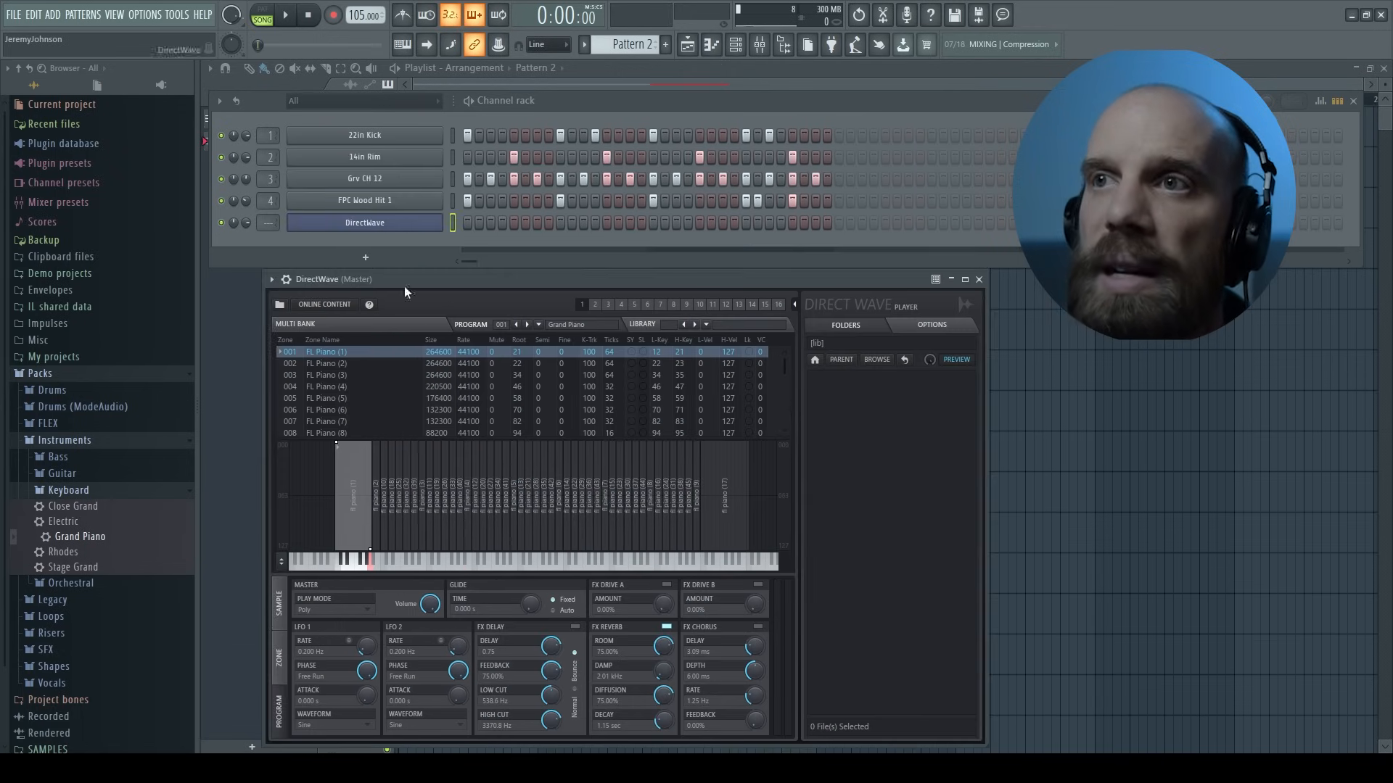
mouse_move(399, 566)
left_mouse_down()
mouse_move(591, 570)
mouse_move(578, 570)
left_mouse_up()
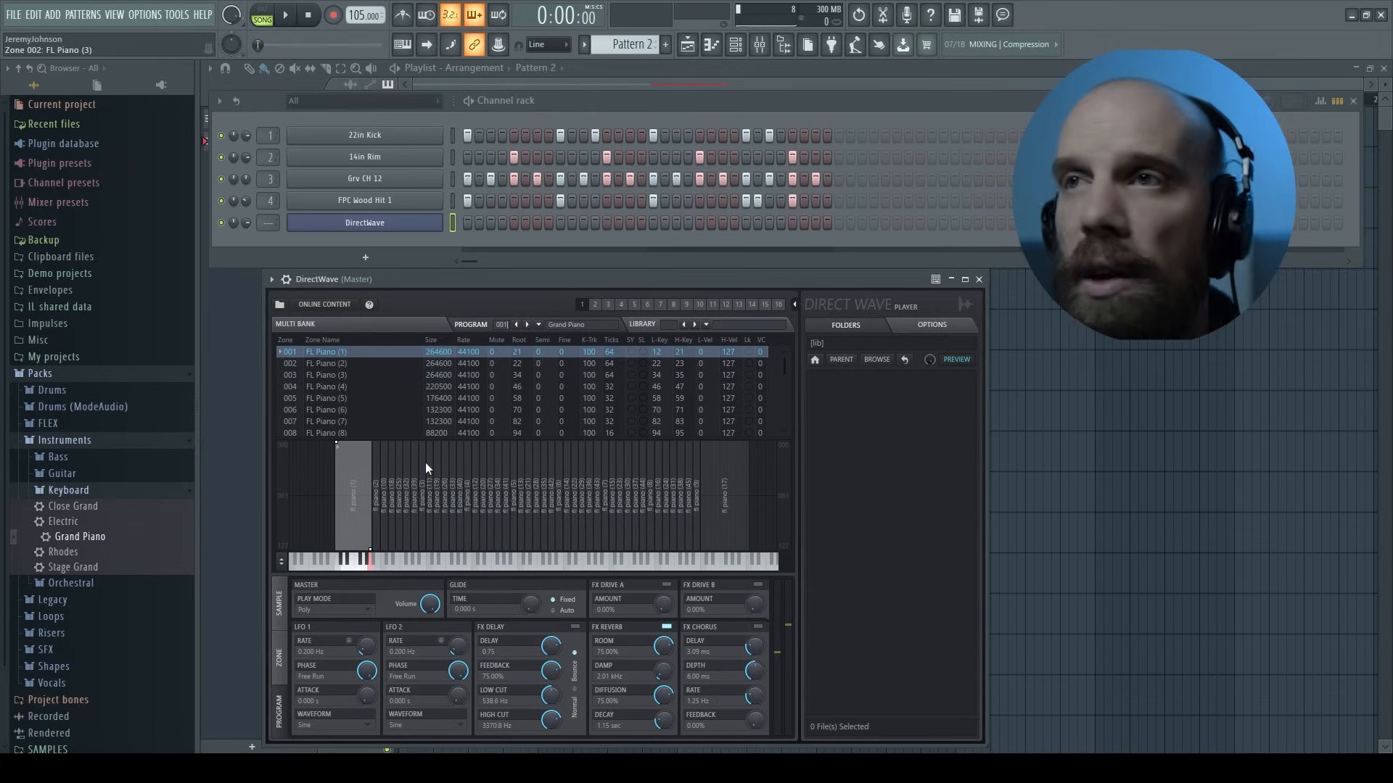
Step: Create Pattern 3 with DirectWave hits on steps 1, 5, 9 and 13, and play it in pattern mode
left_click(665, 44)
left_click(468, 223)
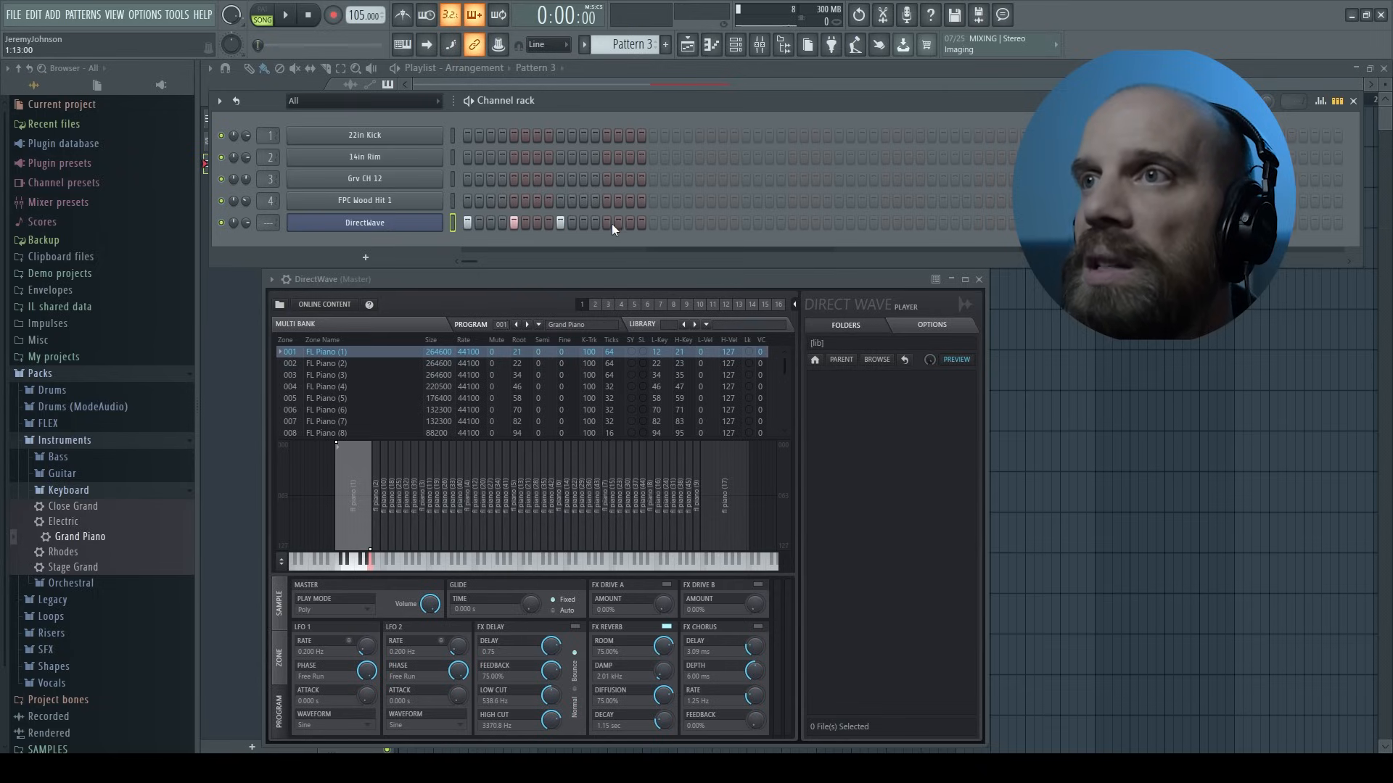
left_click(262, 13)
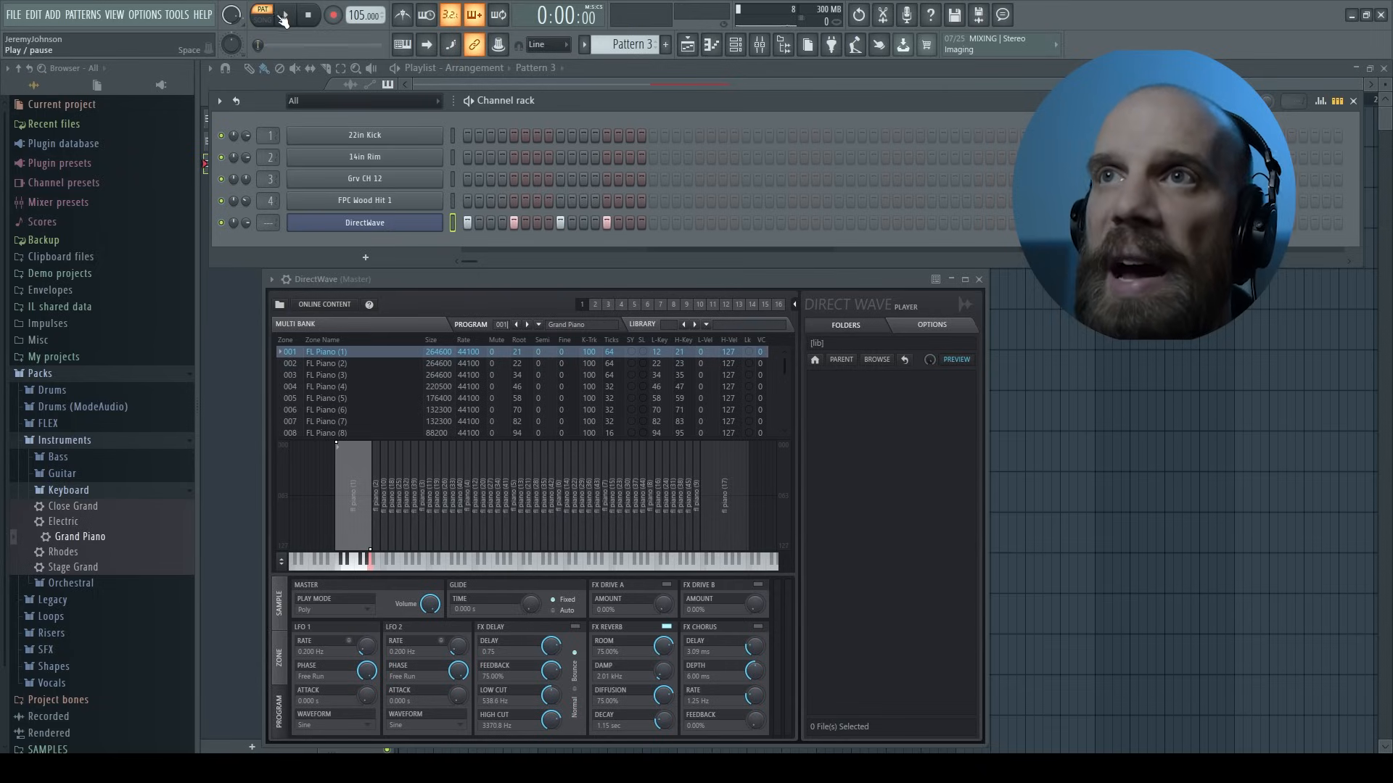
left_click(288, 16)
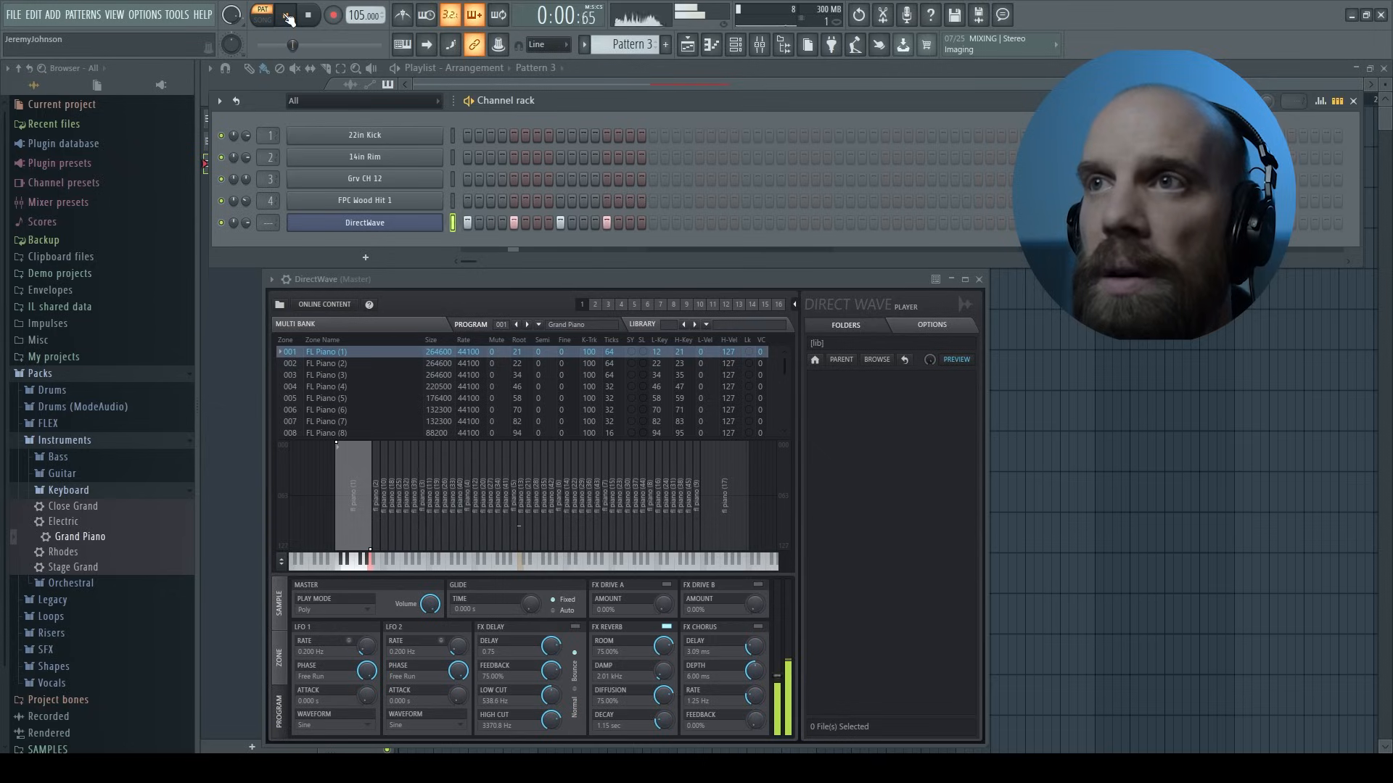
left_click(307, 14)
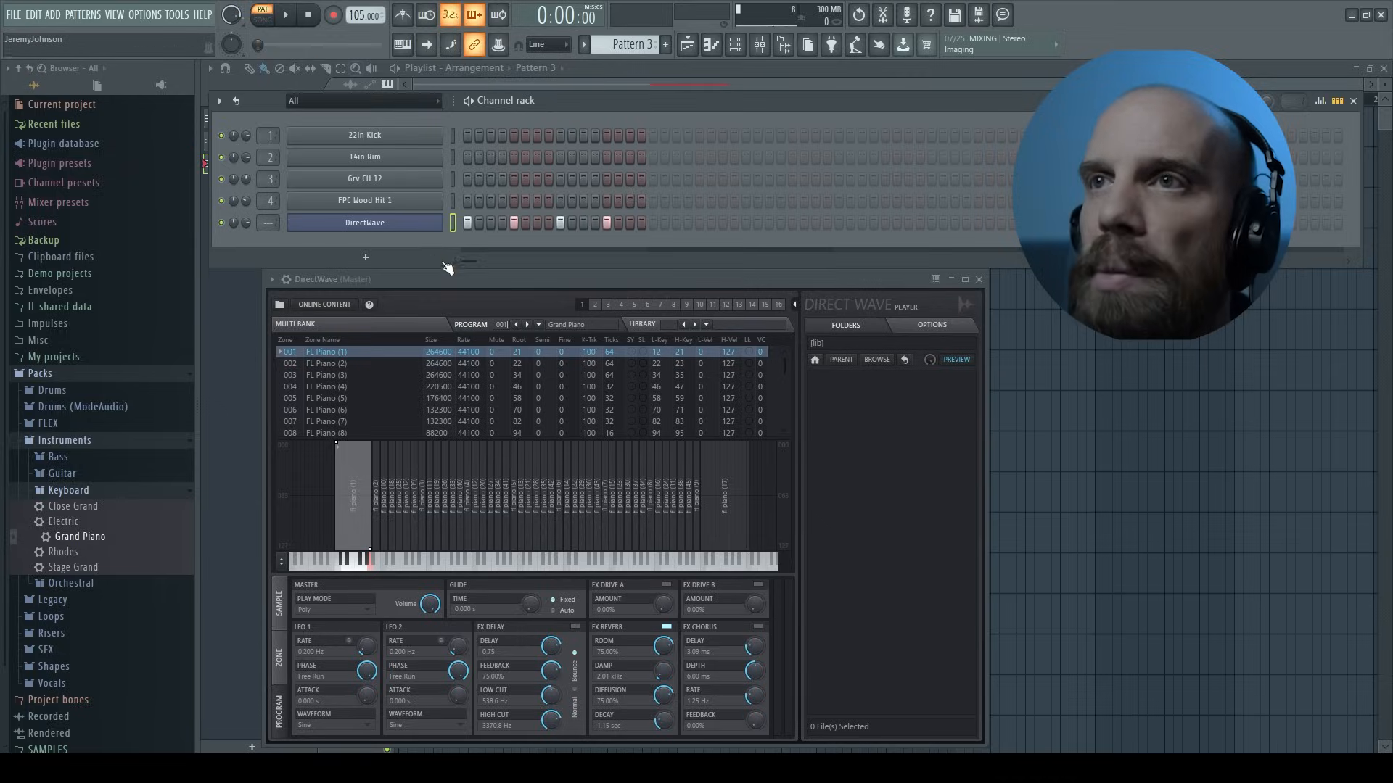
Step: Open the DirectWave piano roll for Pattern 3, audition the C5 key and delete the four short C5 notes
key("F7")
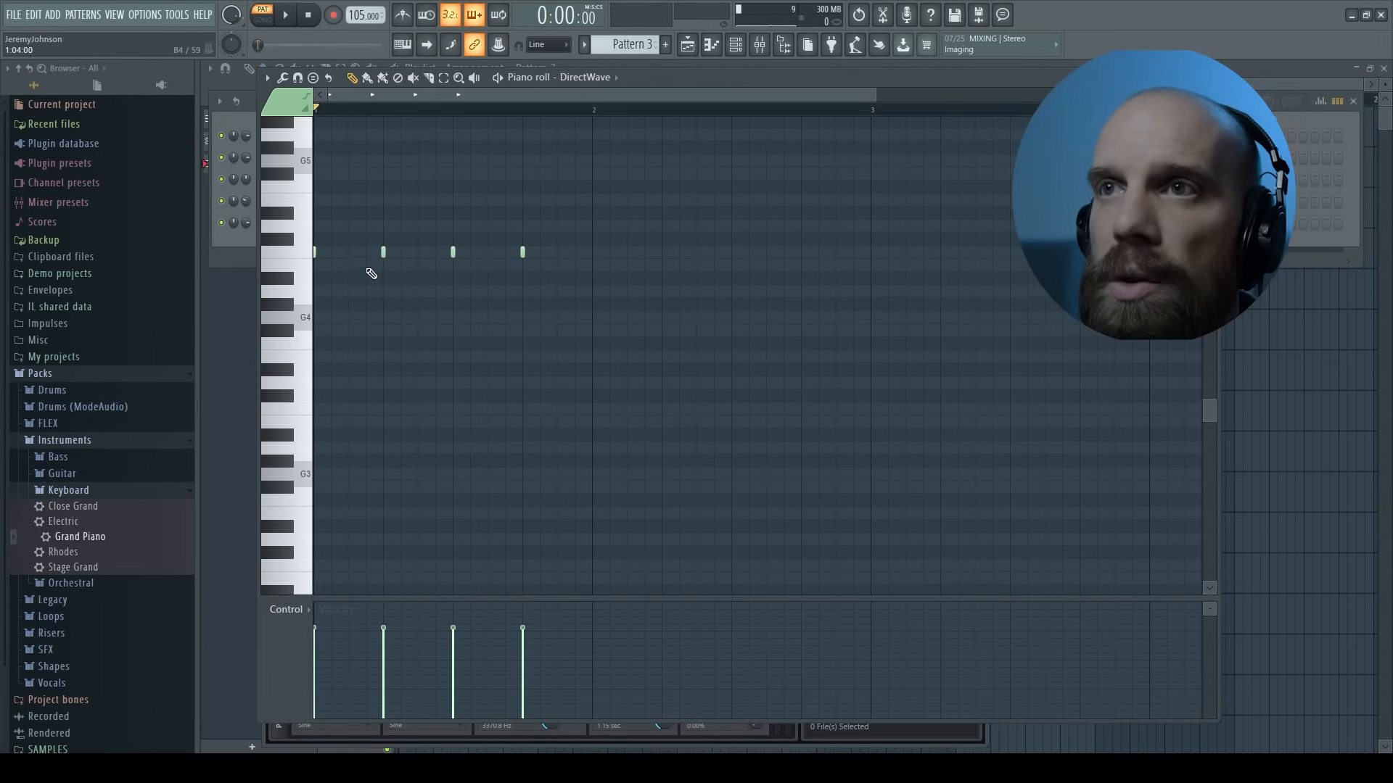
scroll(374, 268, "up", 5)
scroll(377, 247, "down", 4)
left_click_drag(543, 263, 273, 285)
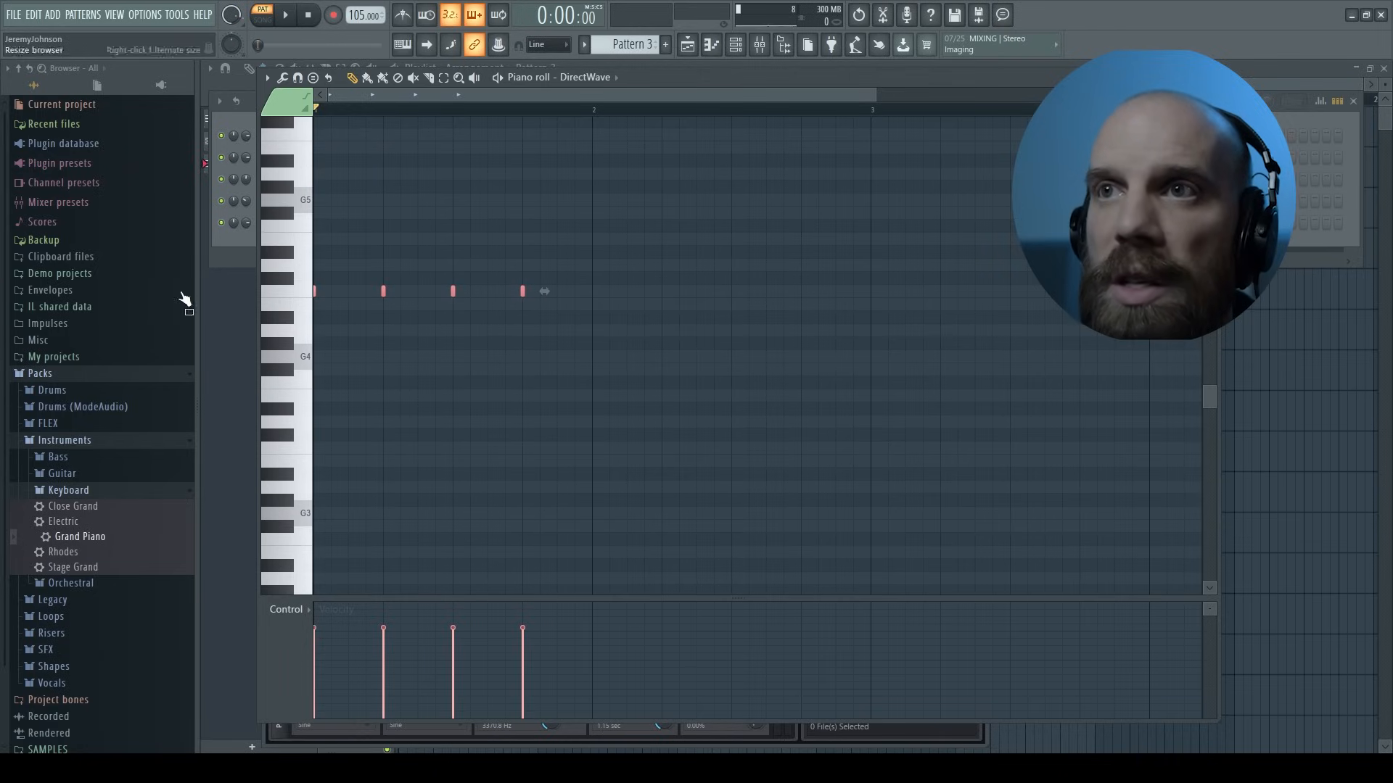
left_click(291, 297)
left_click(290, 298)
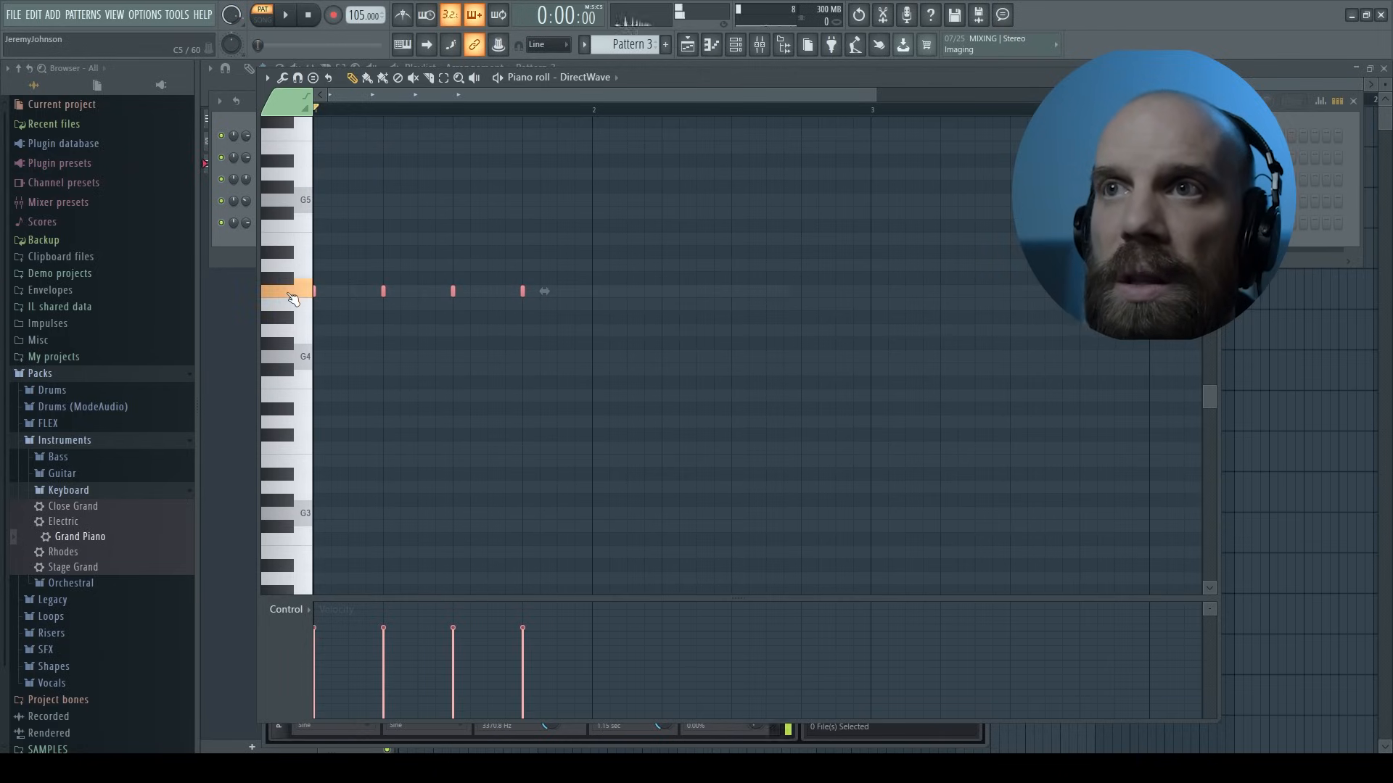
key("Delete")
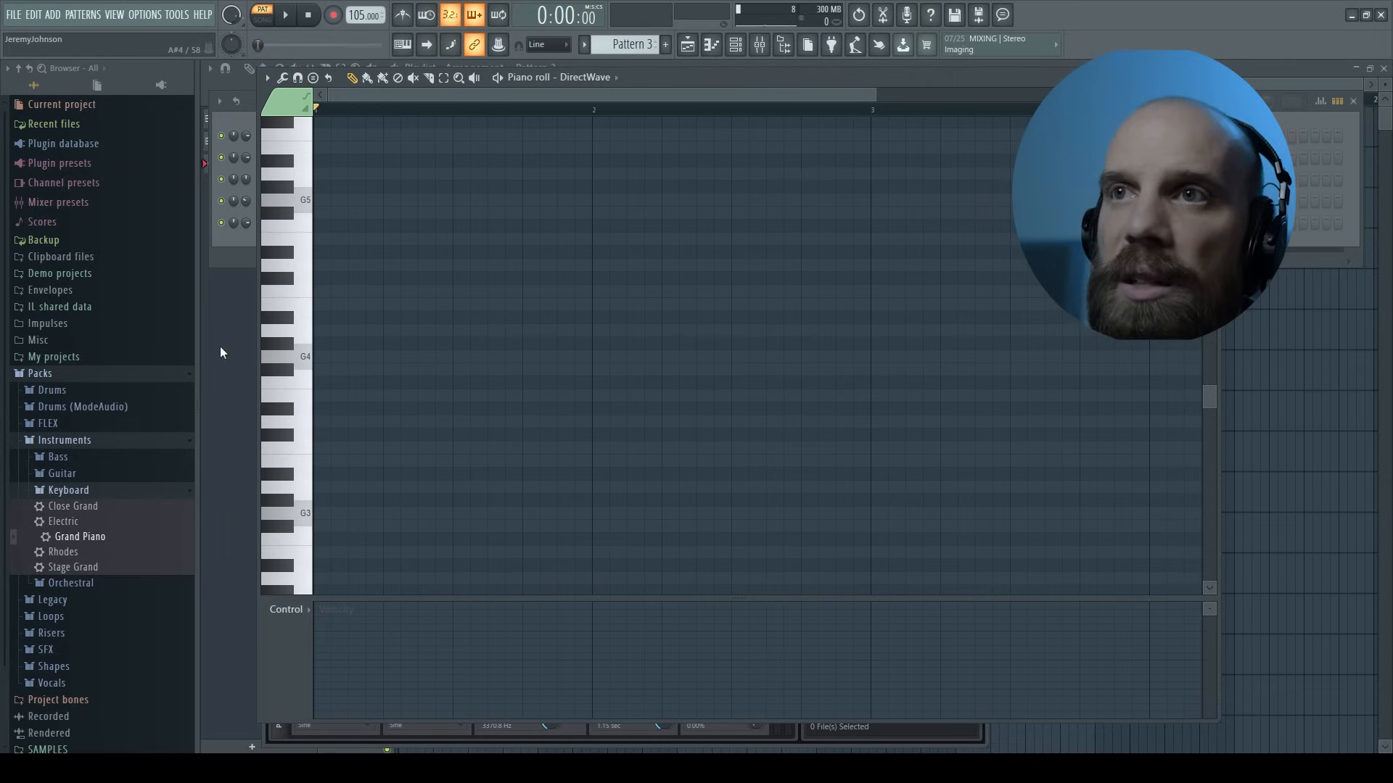
Step: Draw a three-note chord of C5, E5 and G5 at the start of bar 1
left_click_drag(538, 338, 298, 257)
left_click_drag(544, 349, 282, 252)
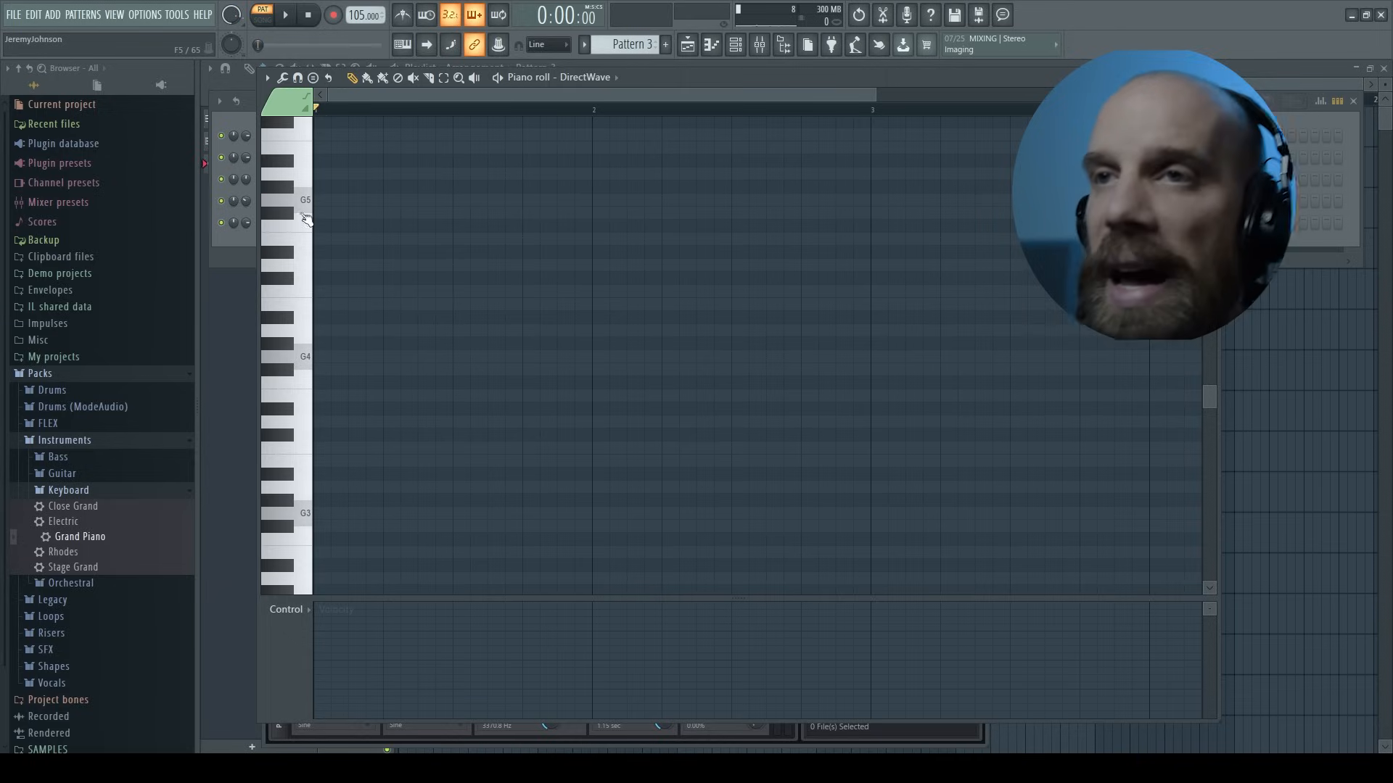
scroll(469, 340, "up", 1)
scroll(468, 341, "up", 6)
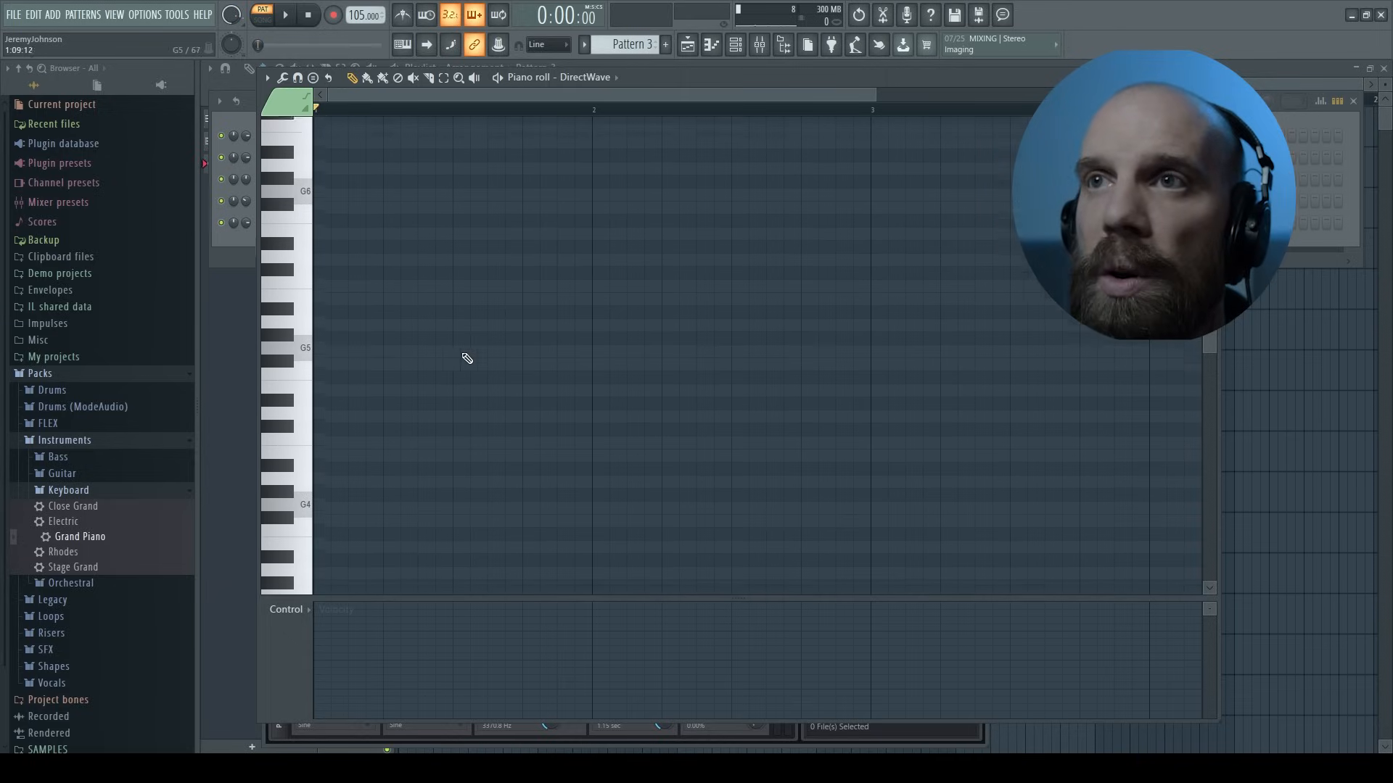
scroll(443, 375, "down", 6)
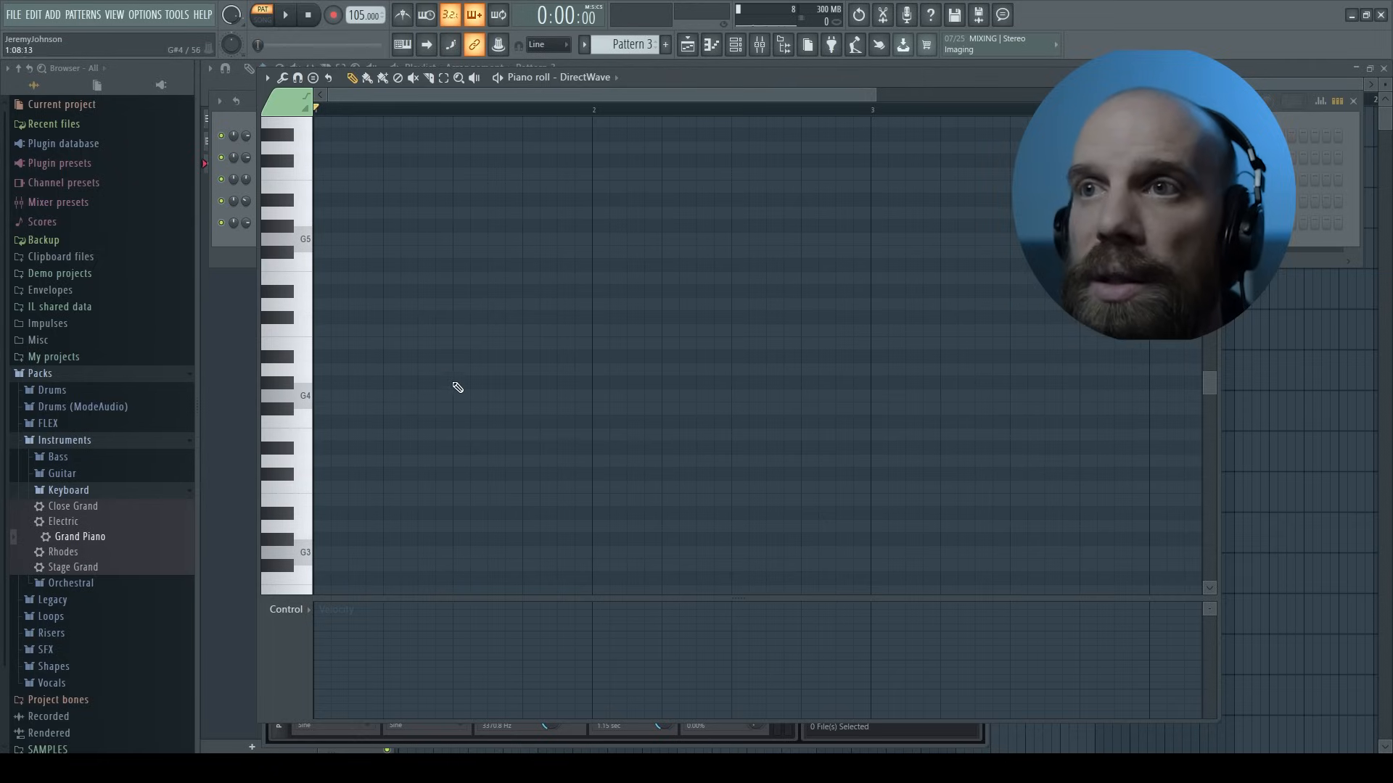
scroll(343, 246, "up", 3)
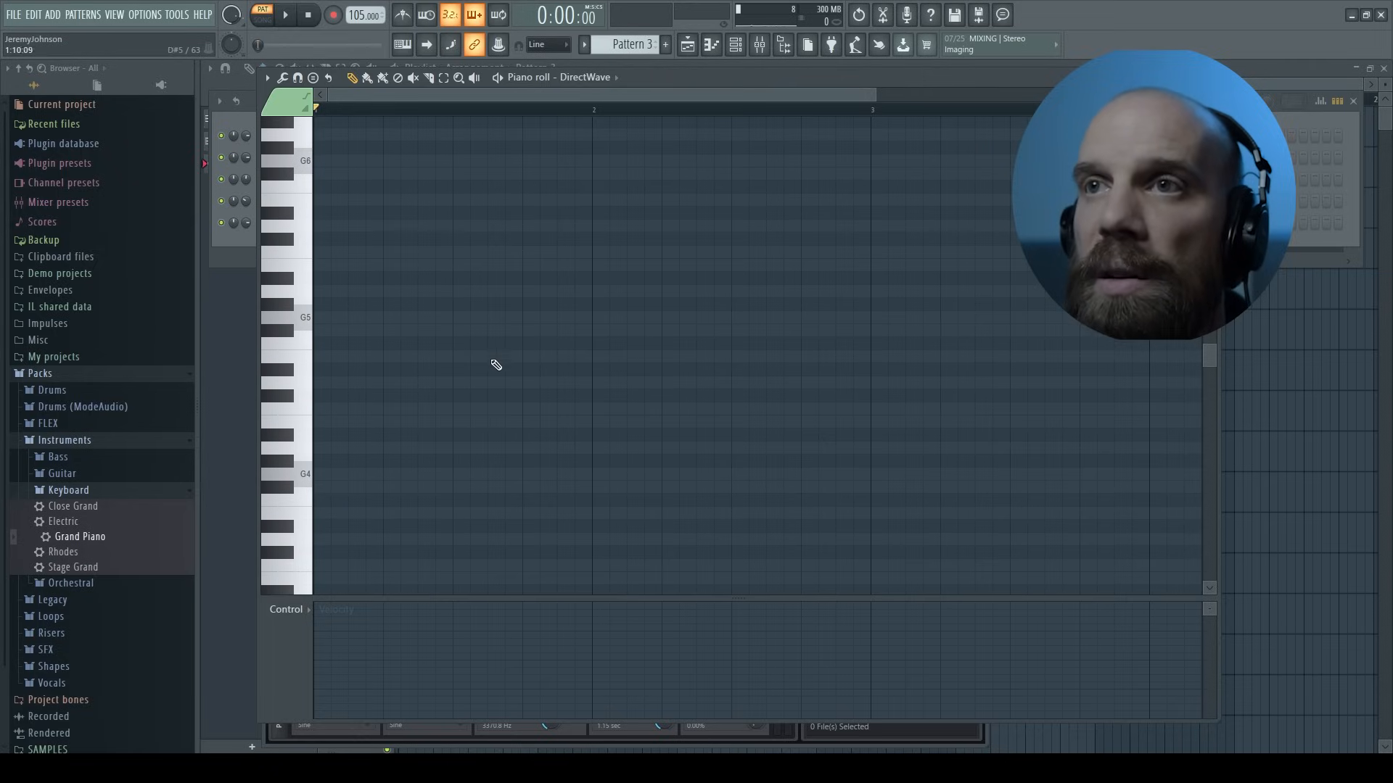
scroll(386, 326, "down", 2)
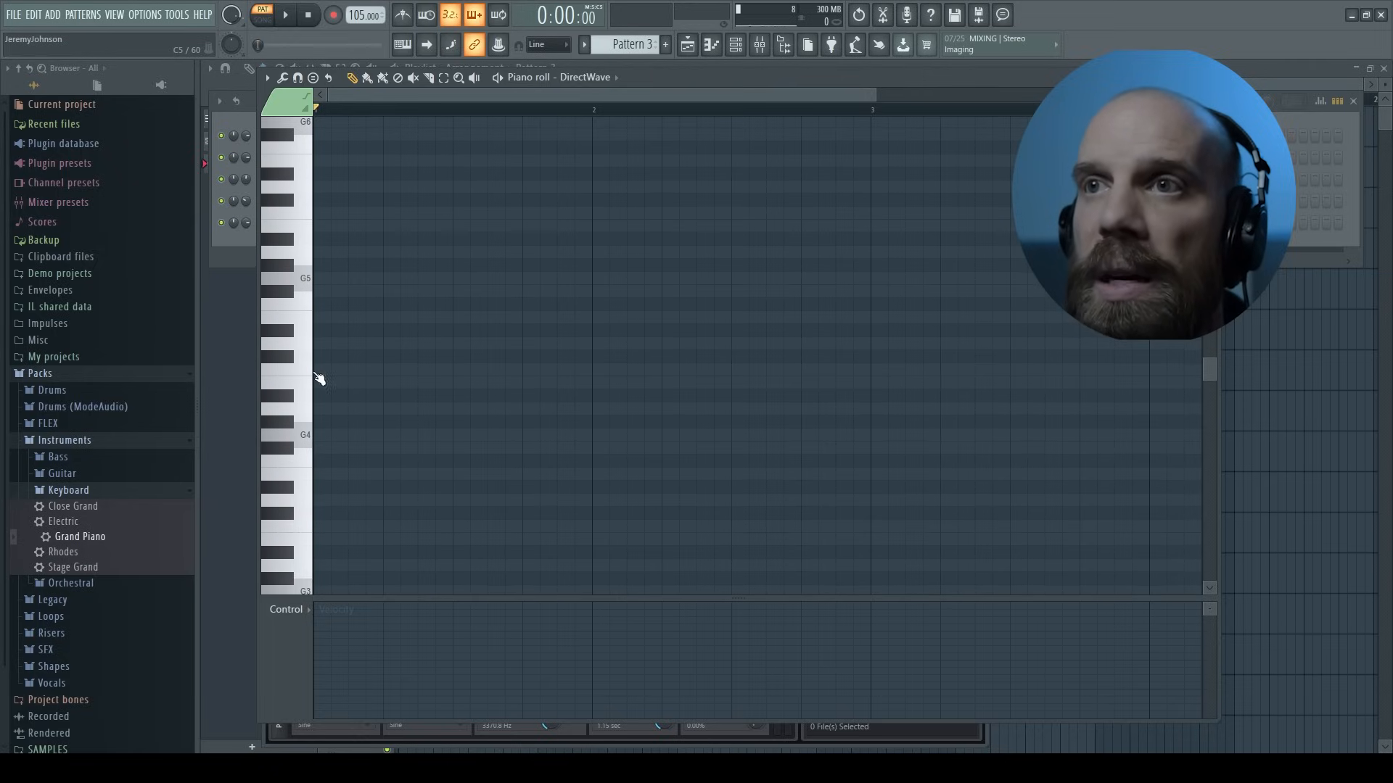
left_click(320, 370)
left_click(323, 318)
left_click(327, 279)
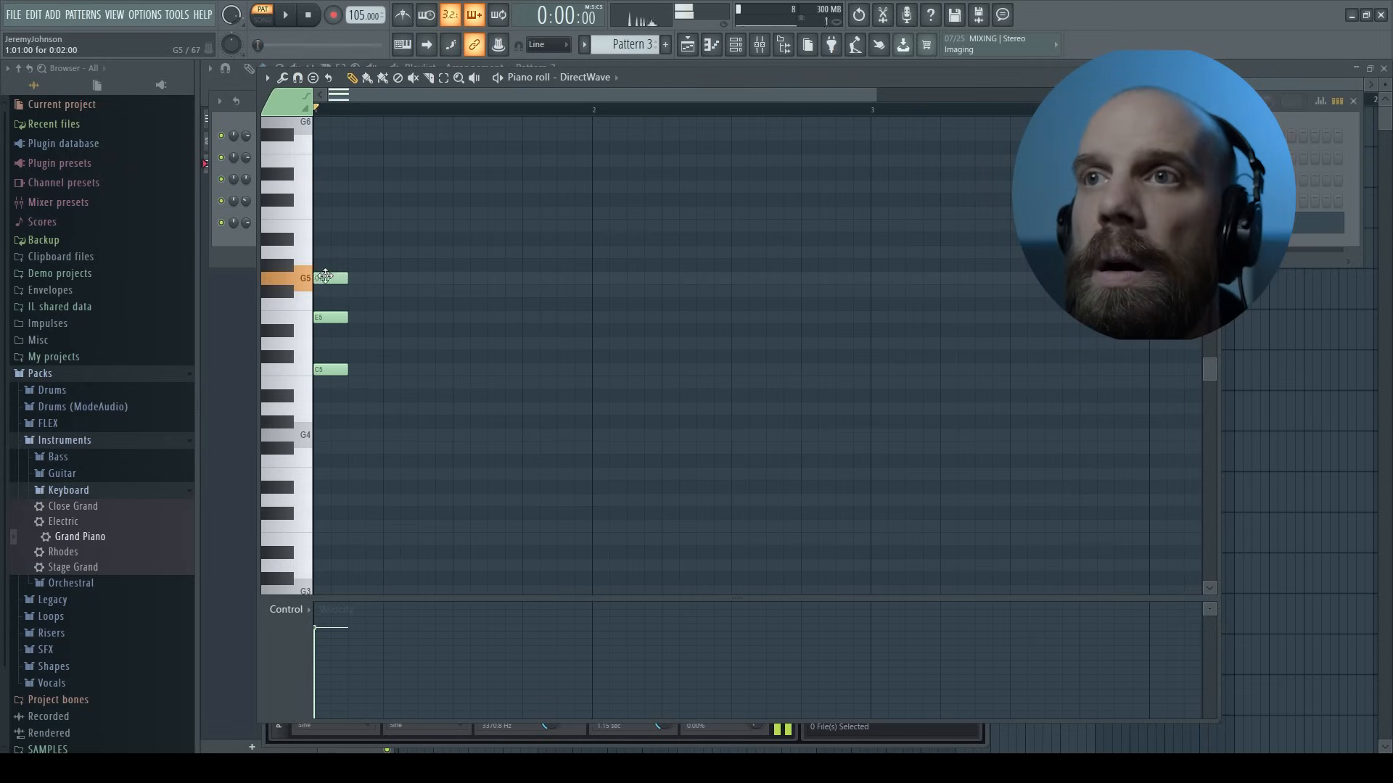
Step: Select the three chord notes, lengthen them together to fill bar 1 and play the pattern
left_click_drag(325, 234, 348, 418)
left_click_drag(348, 276, 586, 274)
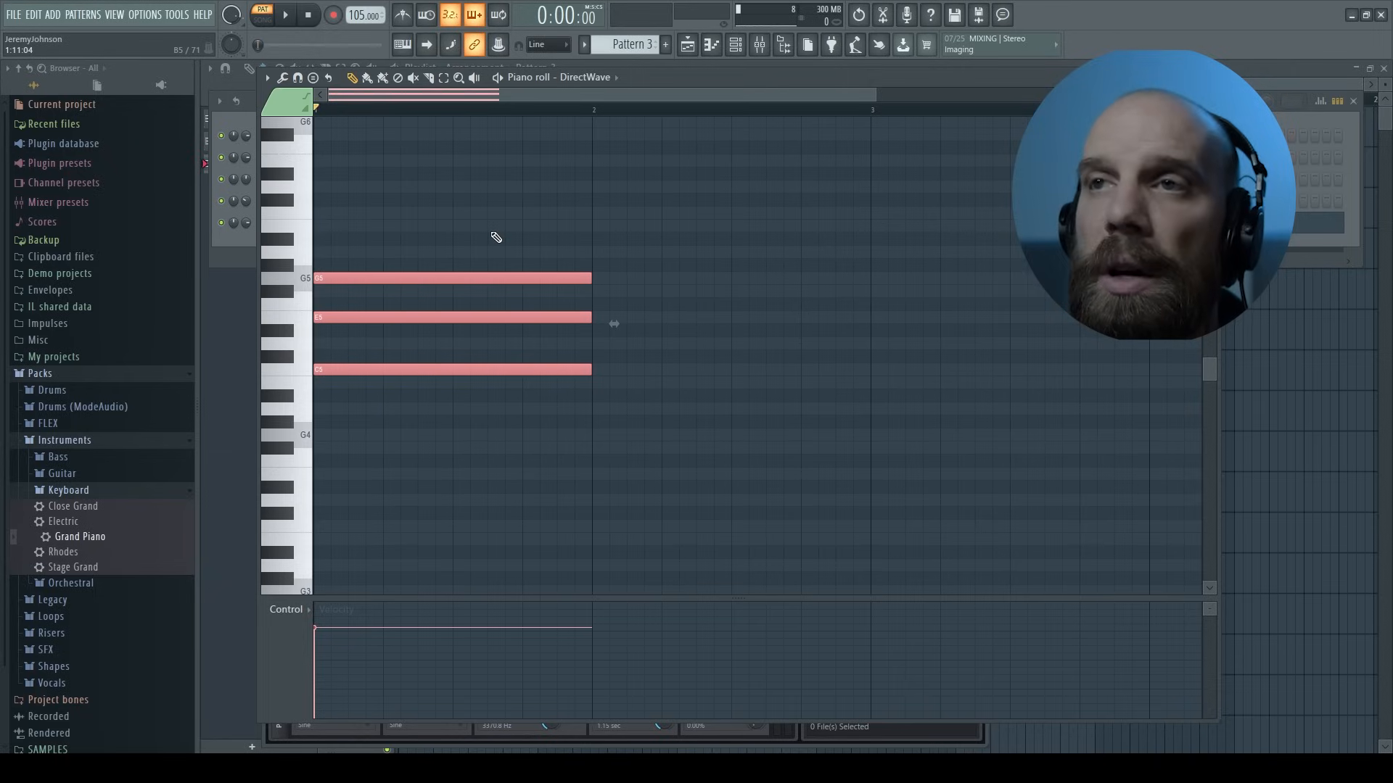
key("space")
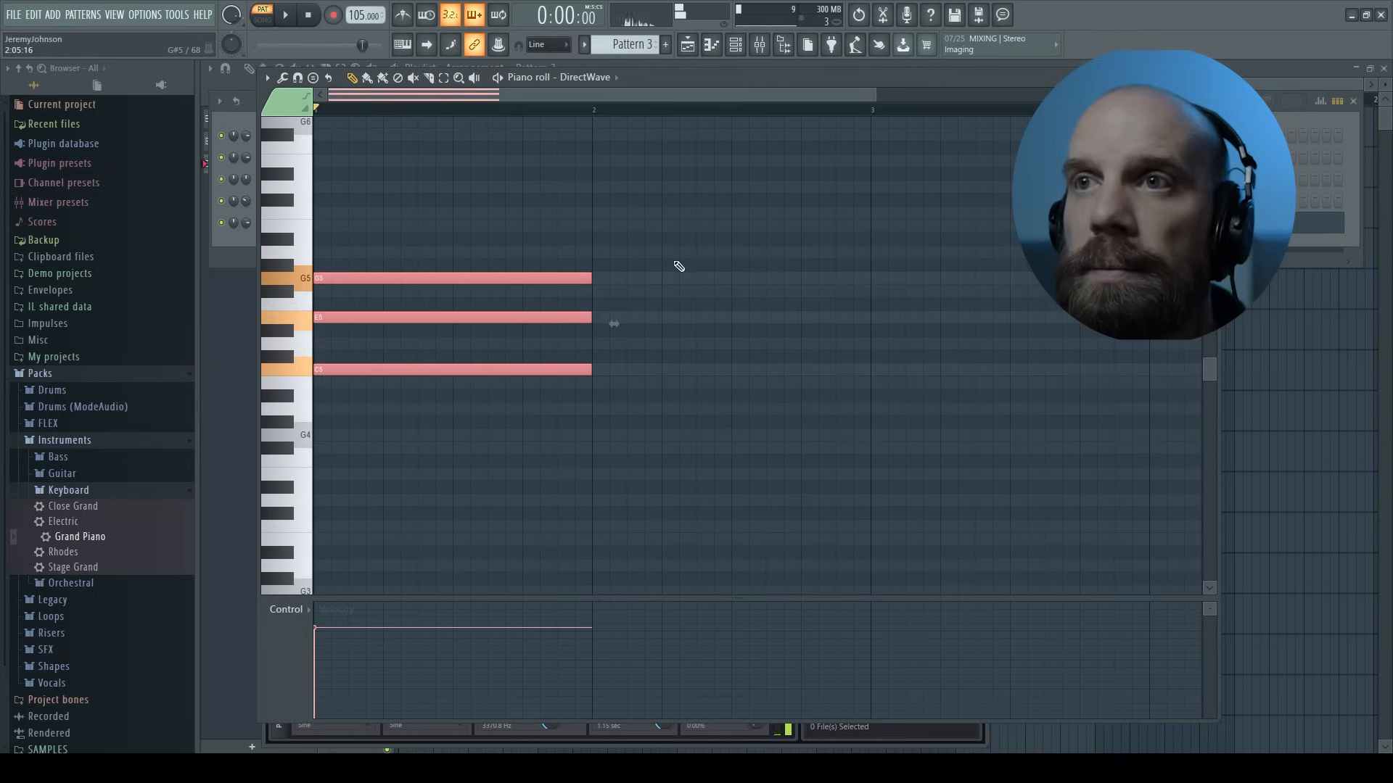
key("space")
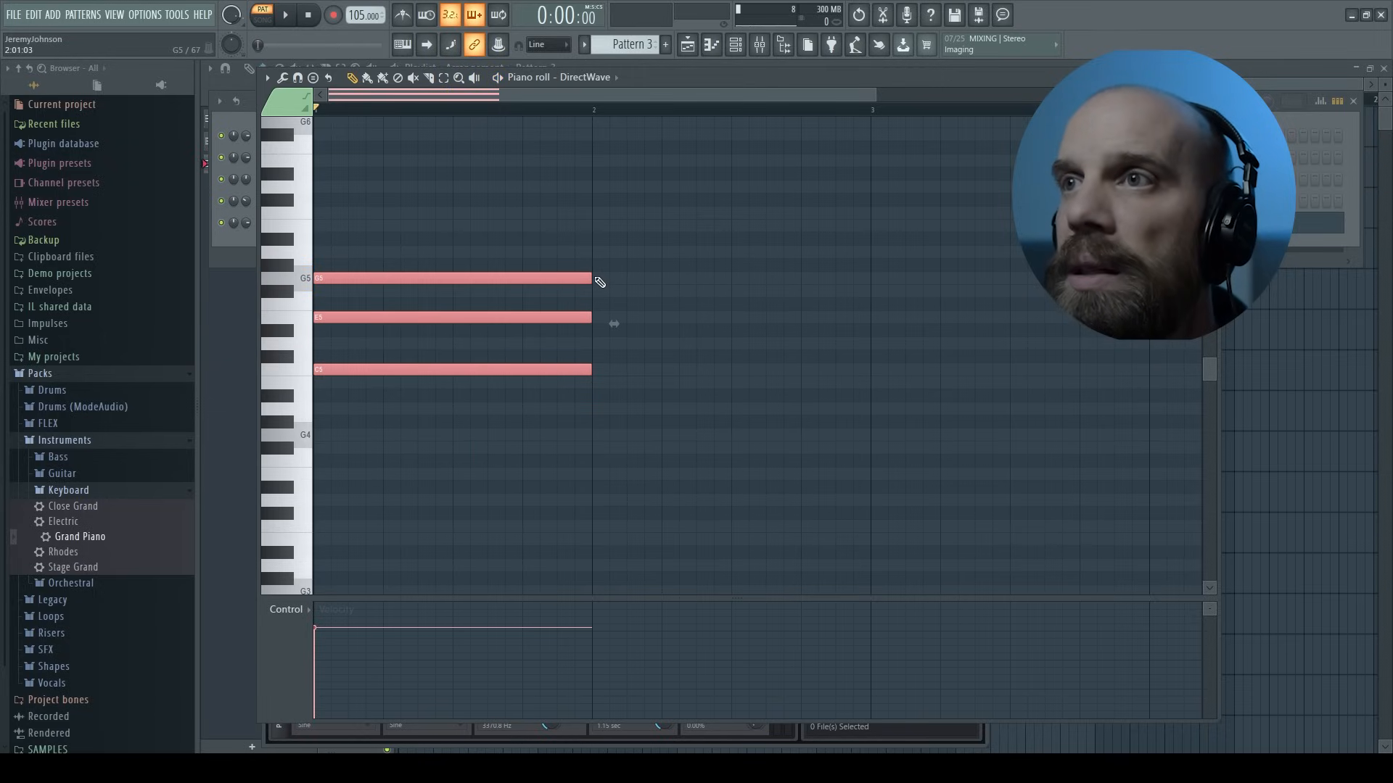
Step: Add a bar-long chord of G5, B5 and D6 in bar 2 and play the pattern
left_click(595, 278)
left_click(599, 225)
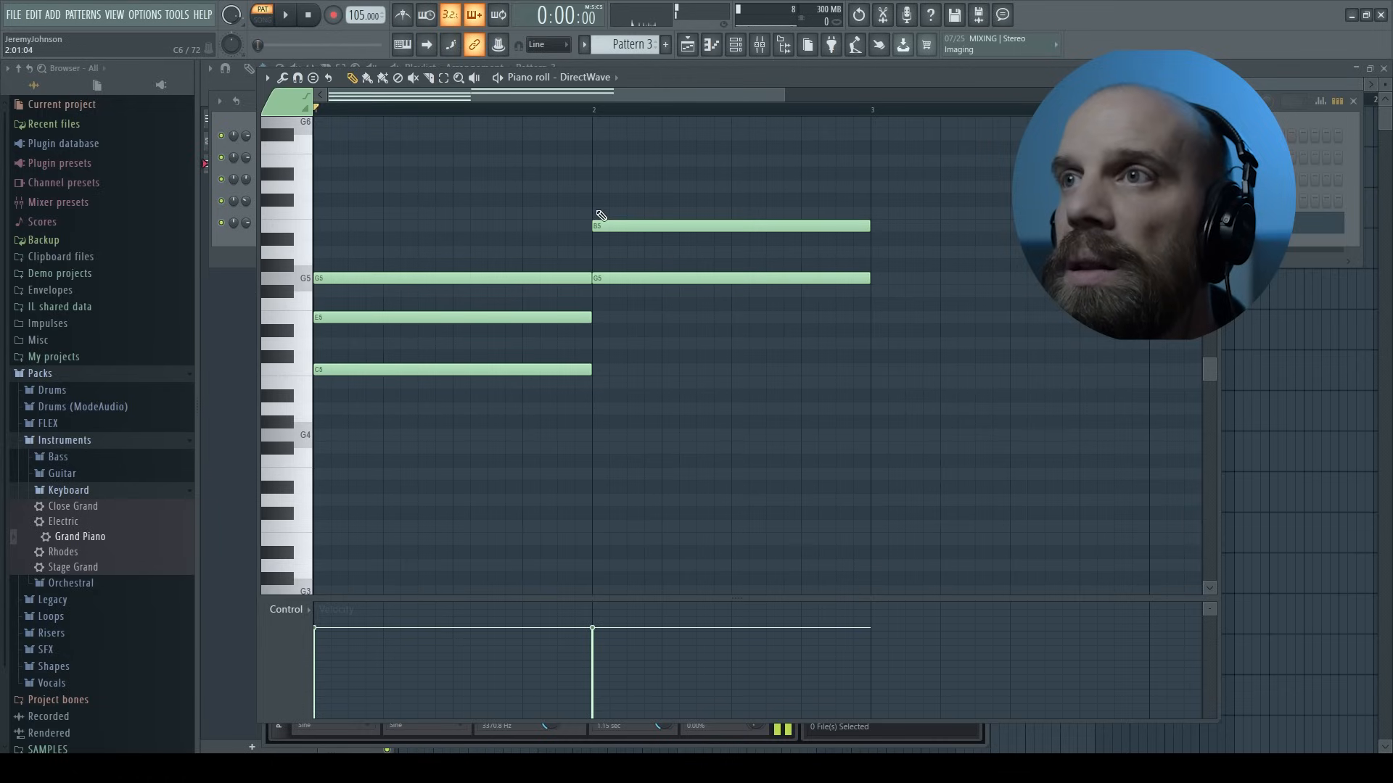
left_click(599, 187)
key("space")
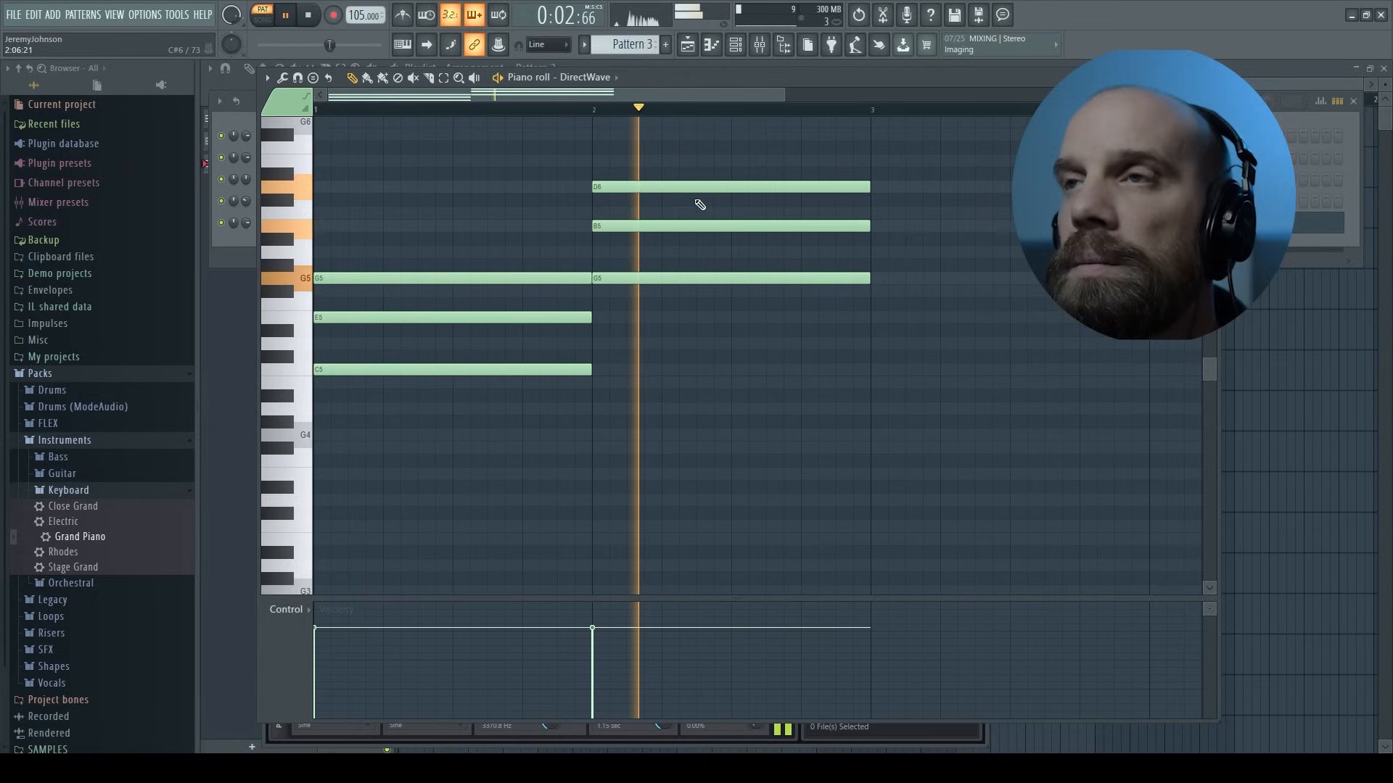
scroll(813, 259, "up", 6)
key("space")
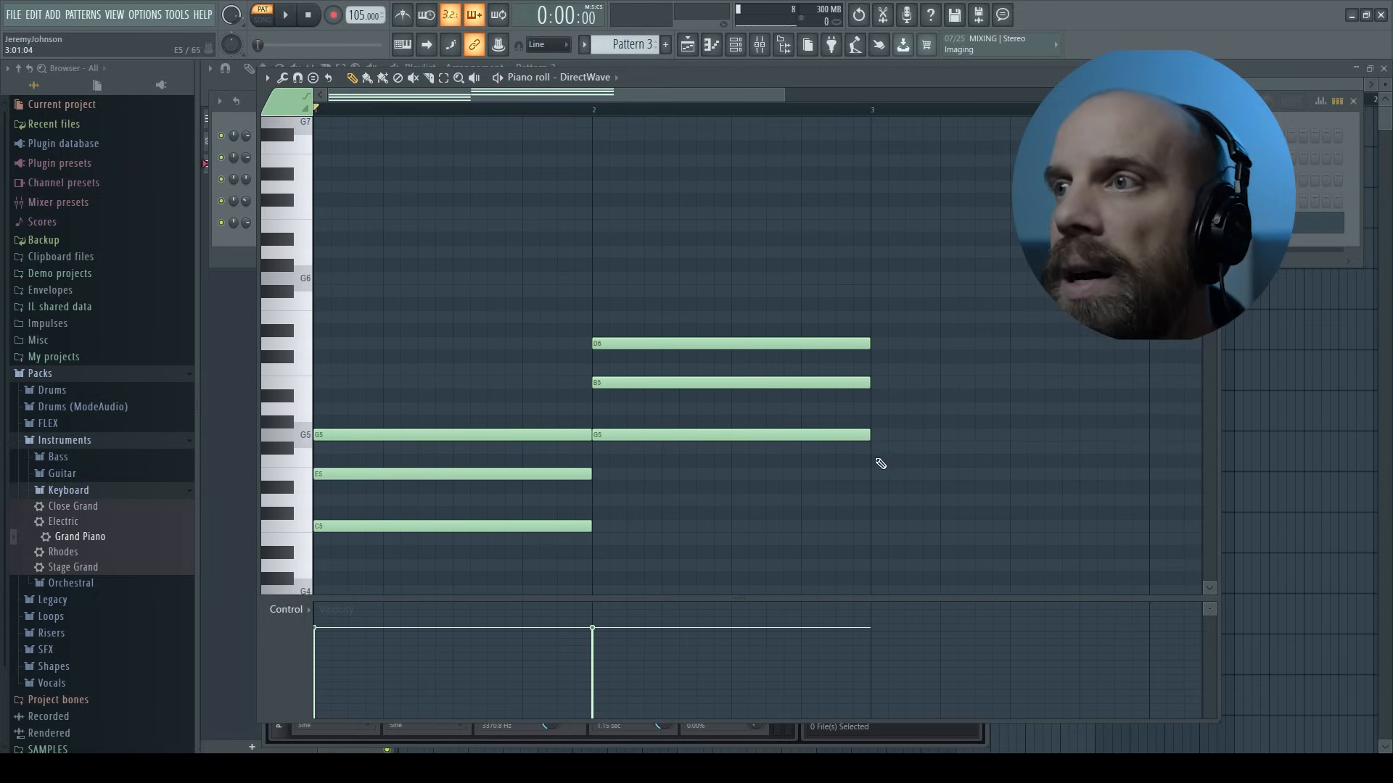
Step: Add a bar-long chord of E5, G5 and B5 in bar 3 and play the progression
left_click(886, 473)
left_click(900, 436)
left_click(938, 383)
key("space")
scroll(937, 385, "down", 1)
left_click_drag(488, 96, 661, 96)
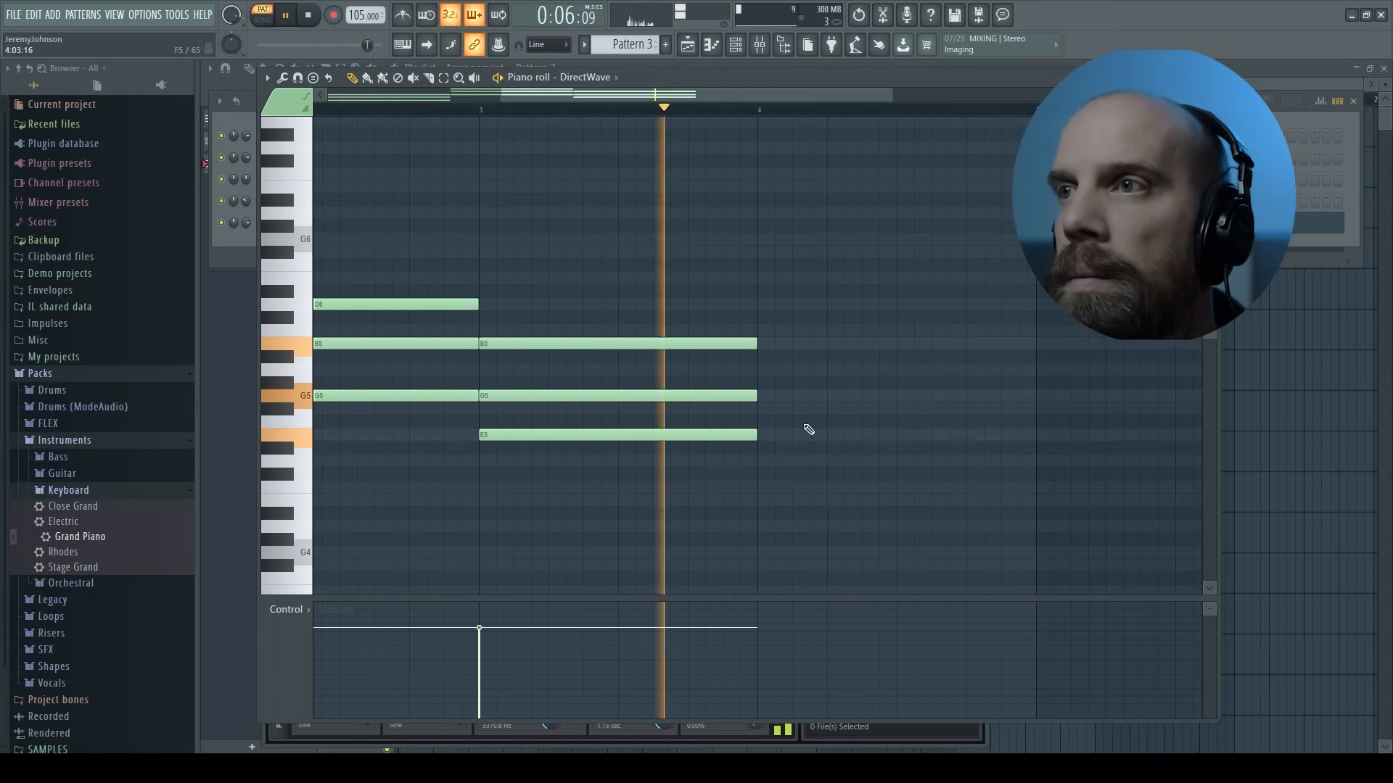
key("space")
Step: Add a bar-long chord of A5, C6 and E6 in bar 4 and play the progression
left_click_drag(772, 395, 771, 369)
left_click(770, 331)
left_click(758, 277)
key("space")
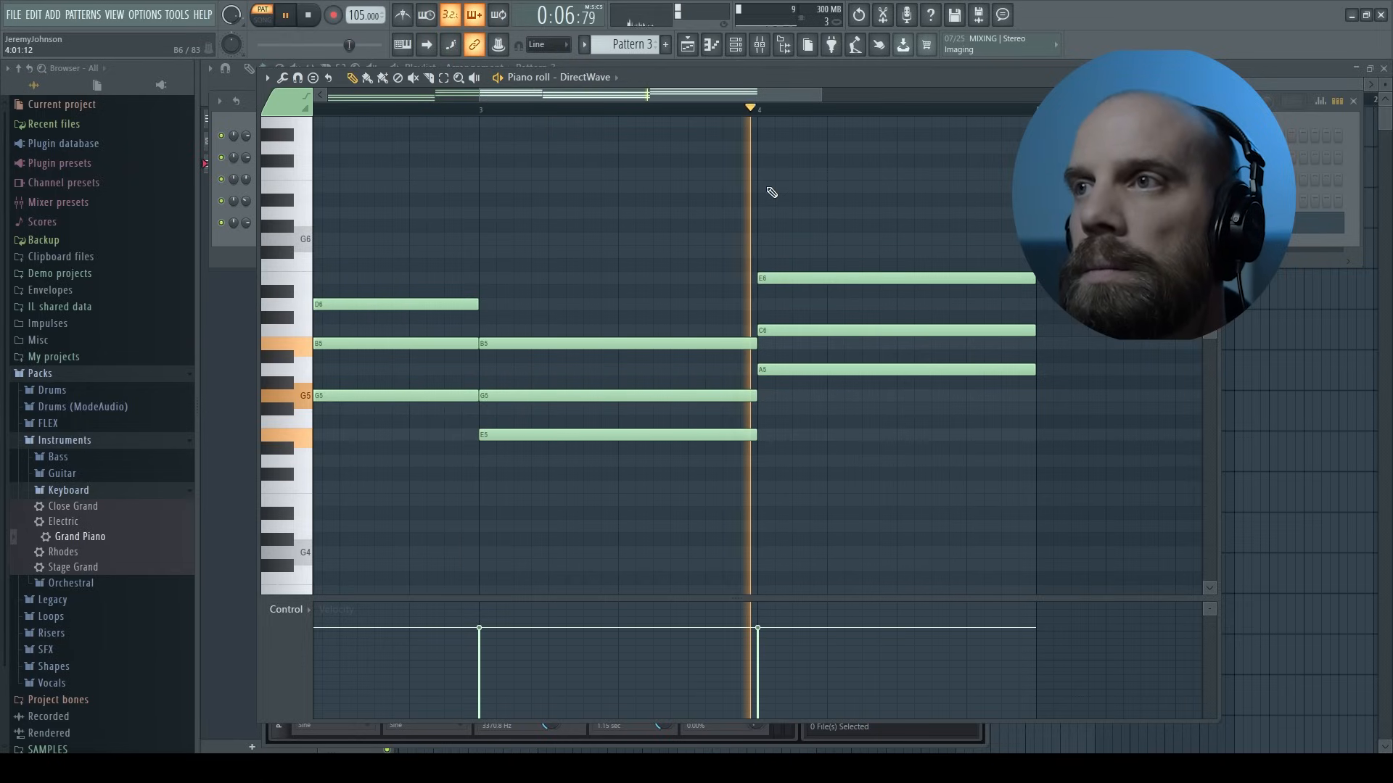
key("space")
Step: Close the piano roll, channel rack and DirectWave windows, and place Pattern 3 on Track 2 at bars 1 and 5
key("F7")
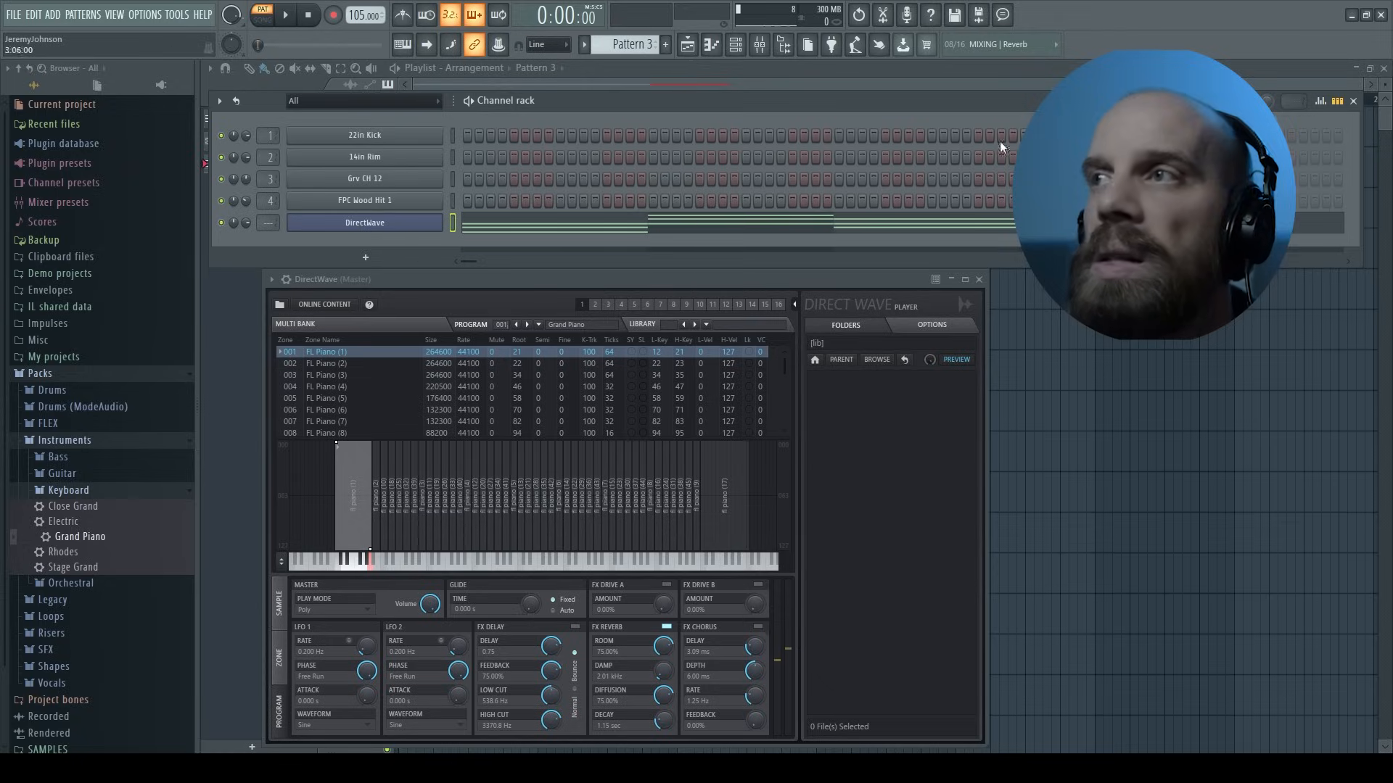
left_click(1353, 102)
key("Escape")
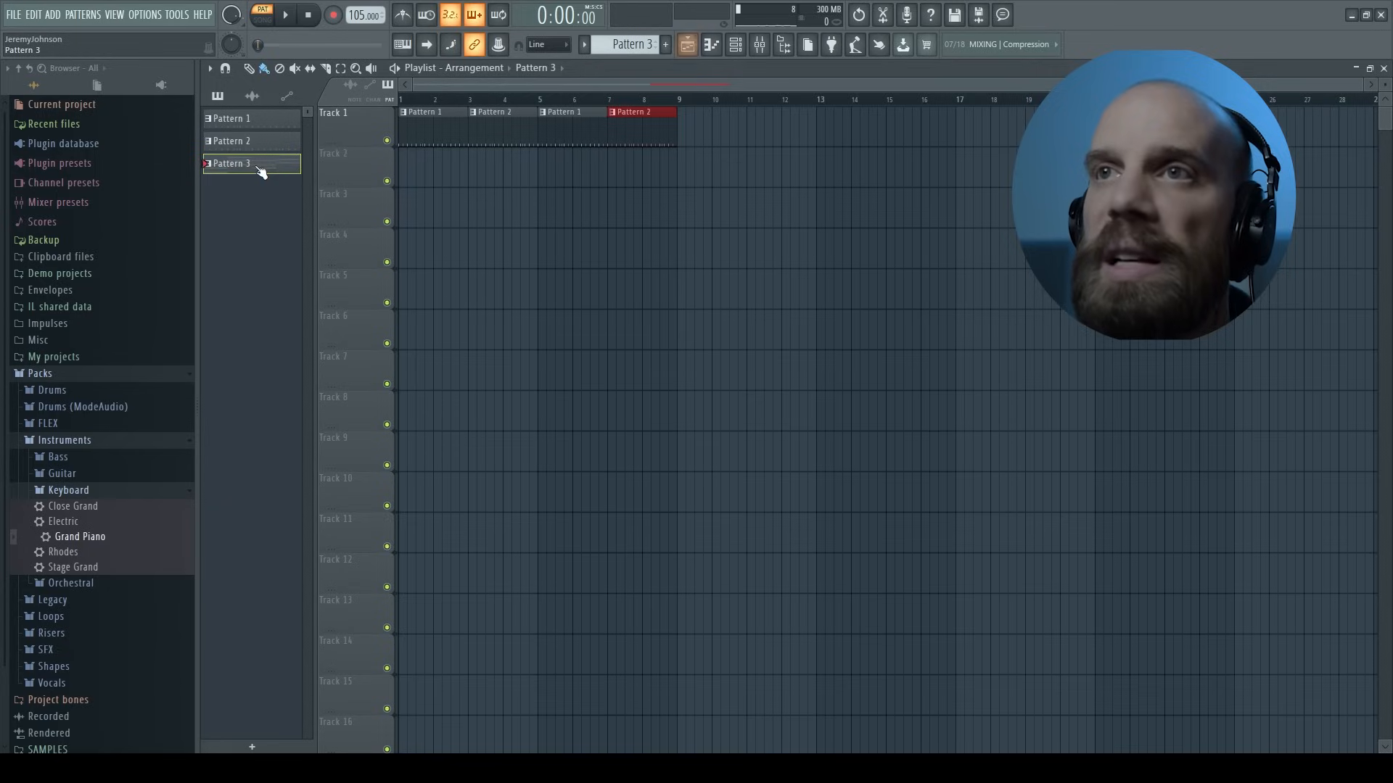
left_click(405, 167)
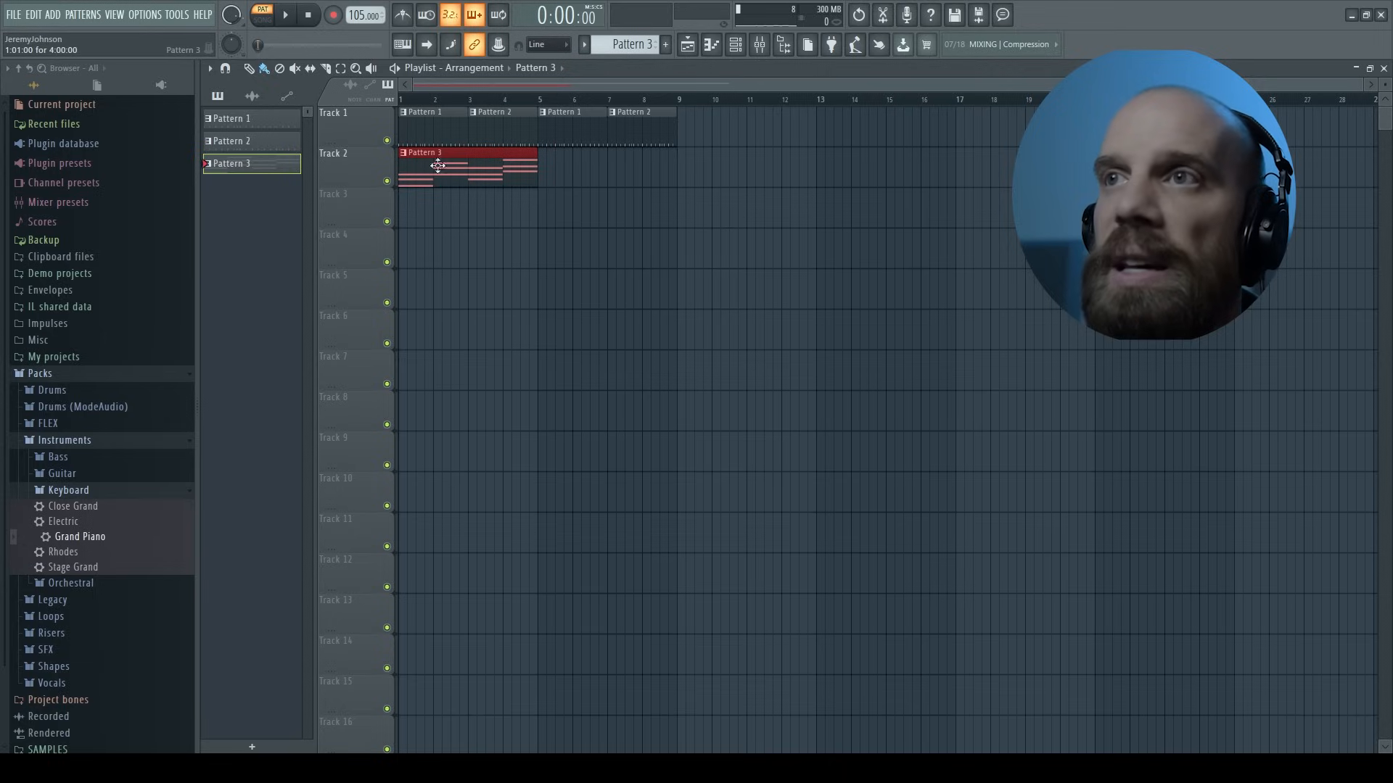
left_click(540, 169)
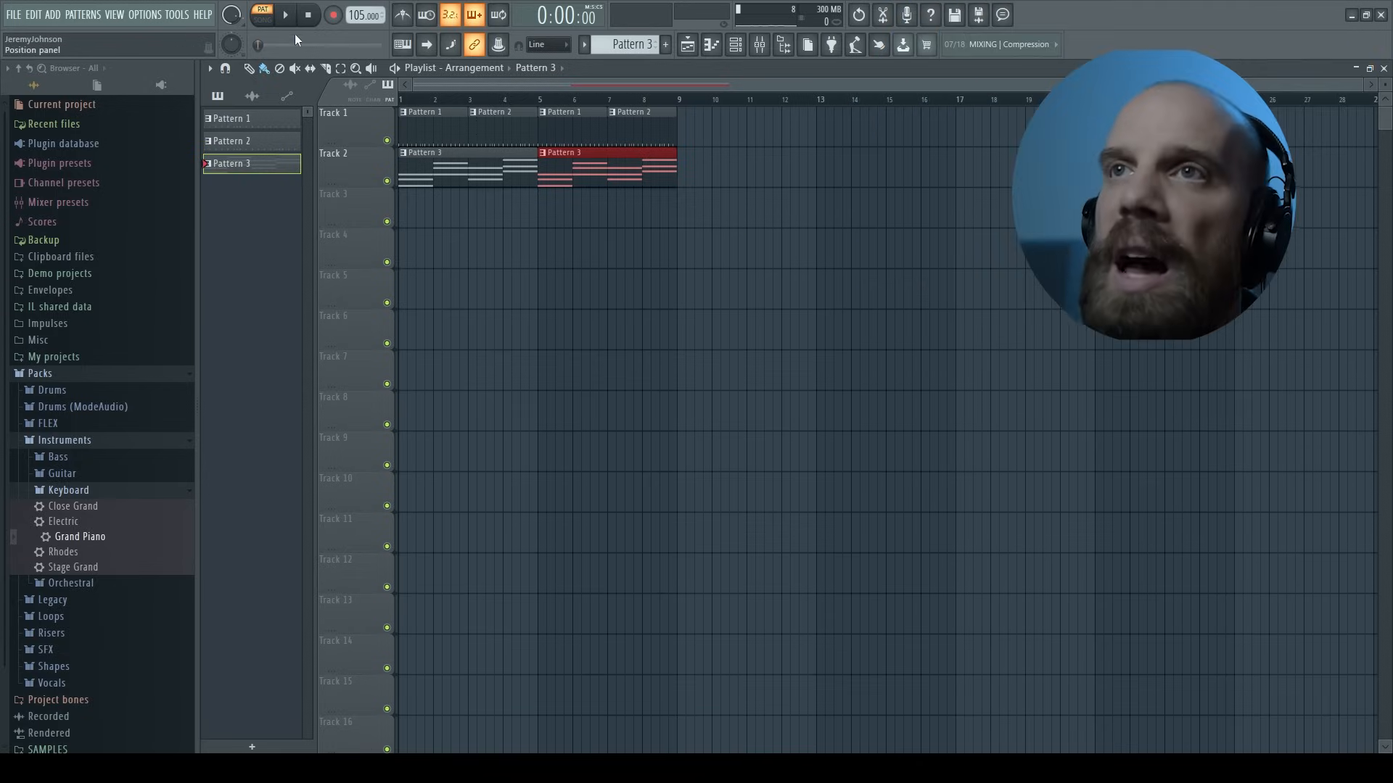
Step: Switch playback to song mode and play the drums together with the piano clips on Track 2
left_click(269, 21)
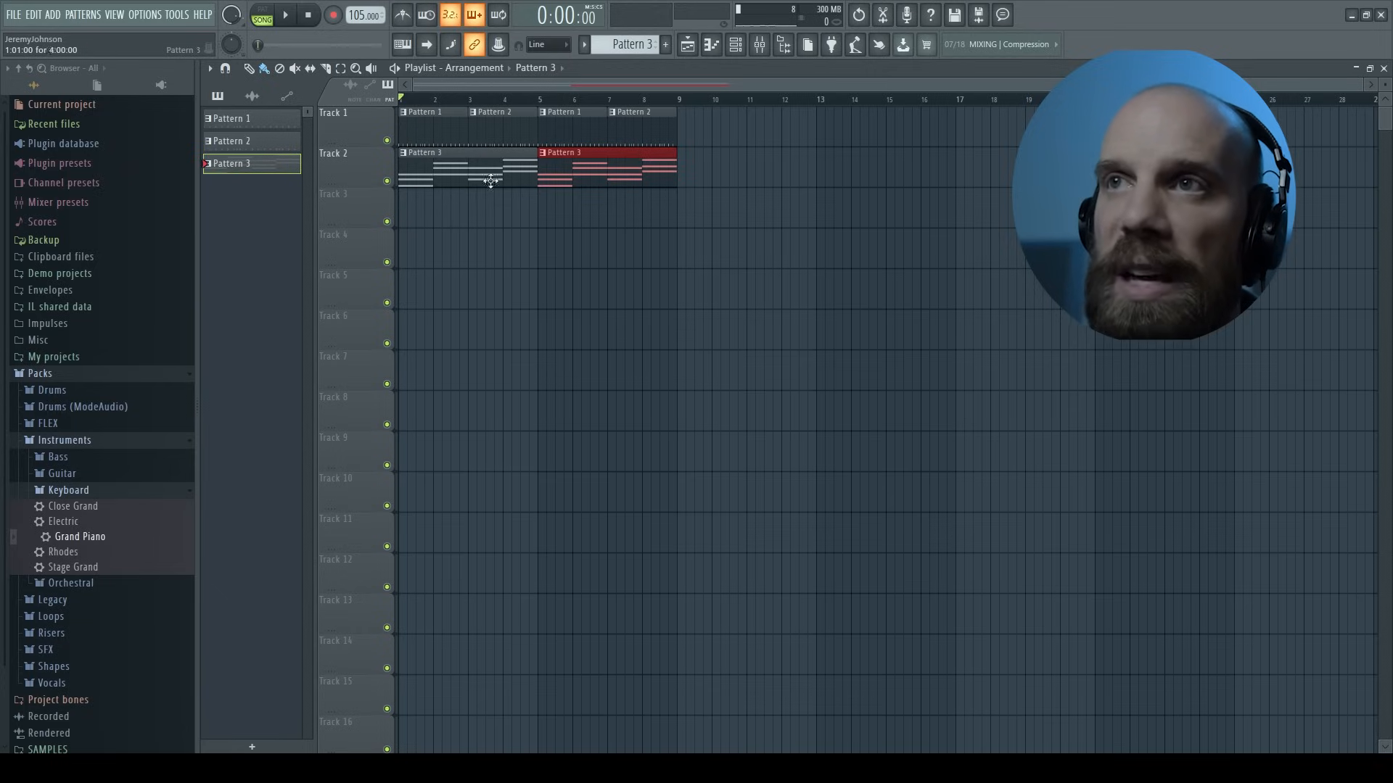
key("space")
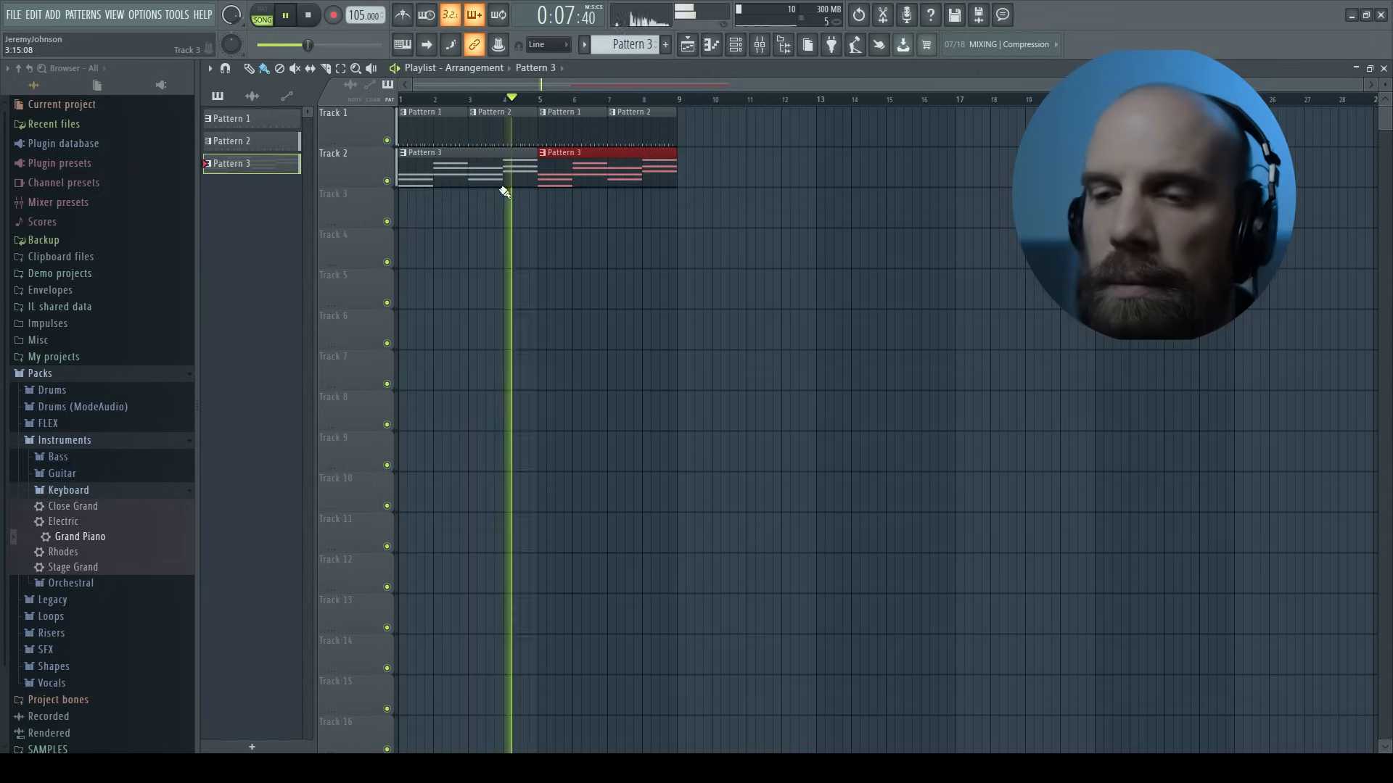
key("space")
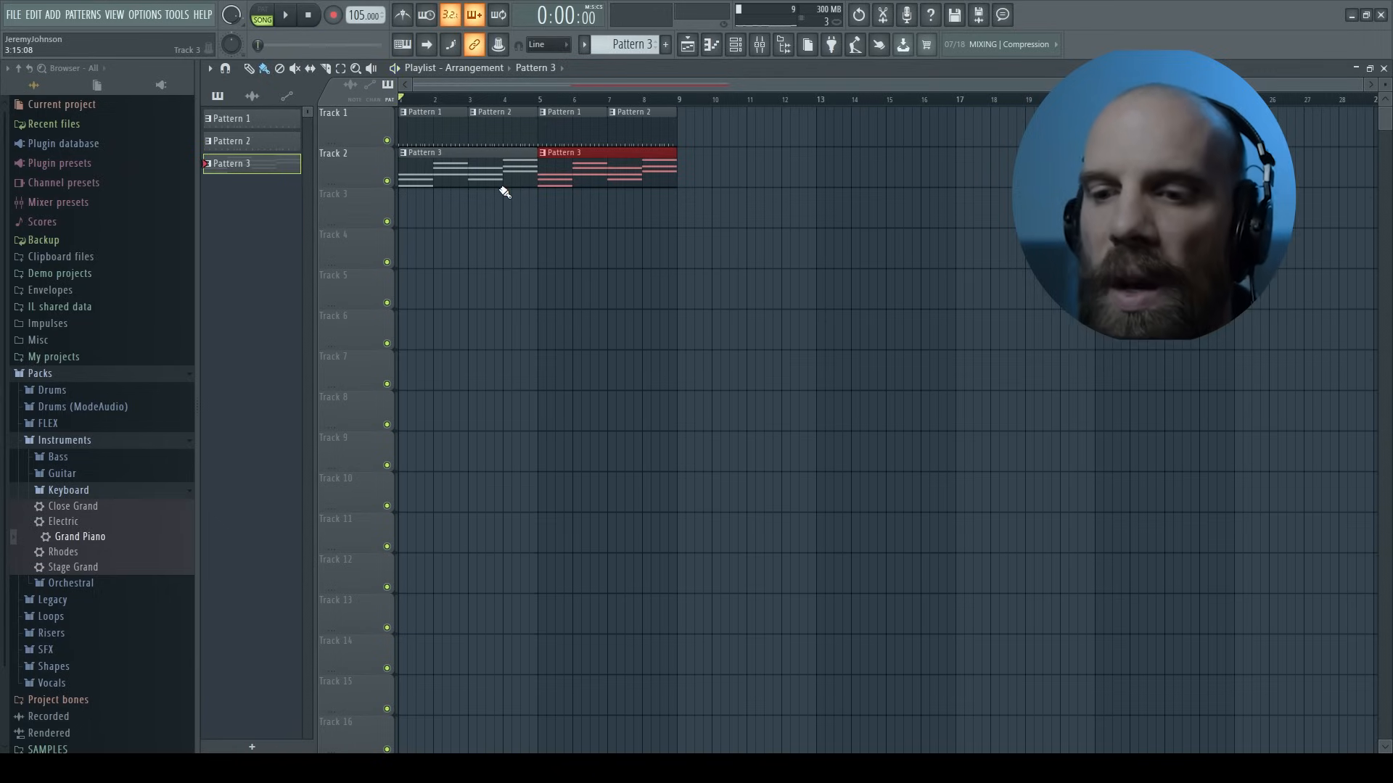
Step: Lower the DirectWave channel volume, set the FPC Wood Hit 1 volume to 23% and replay the arrangement without the channel rack showing
key("F6")
scroll(245, 217, "down", 3)
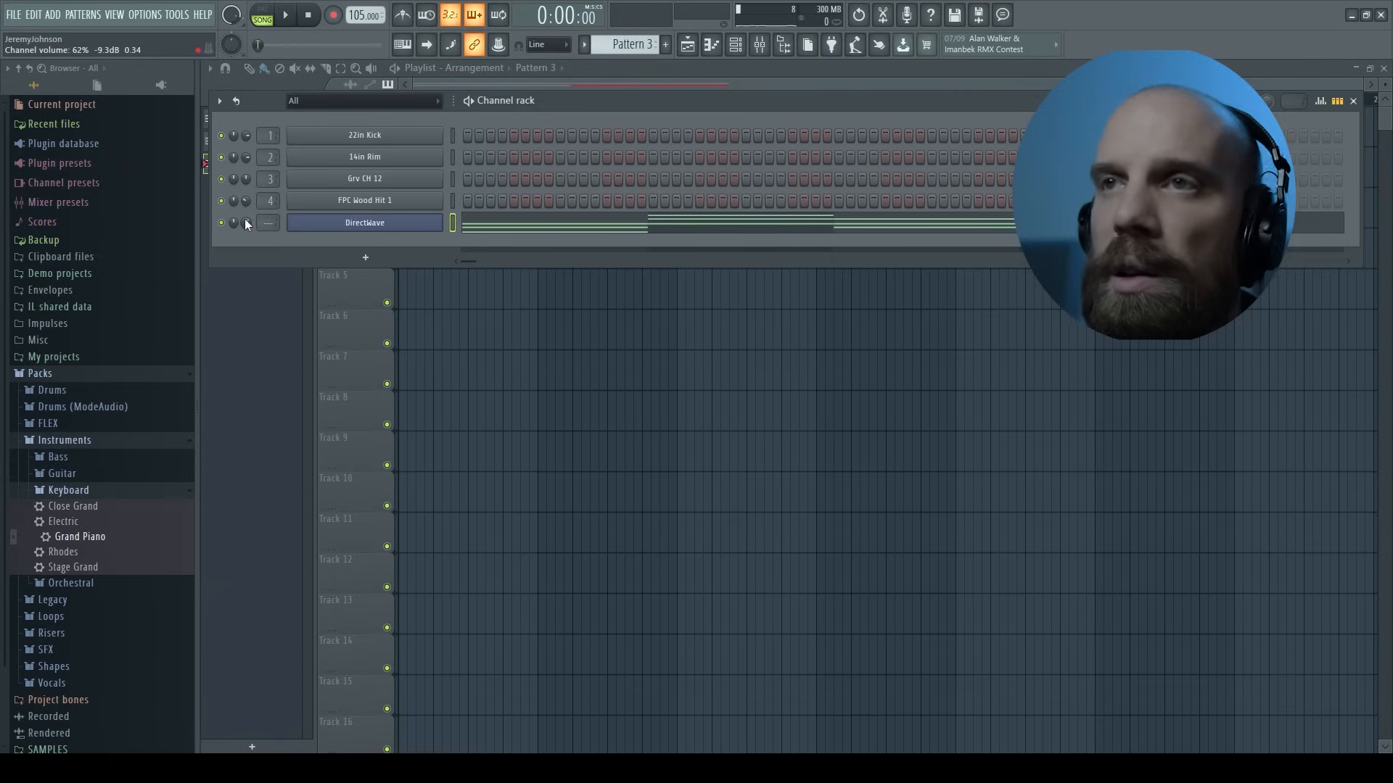
scroll(246, 216, "down", 10)
left_click_drag(245, 202, 246, 213)
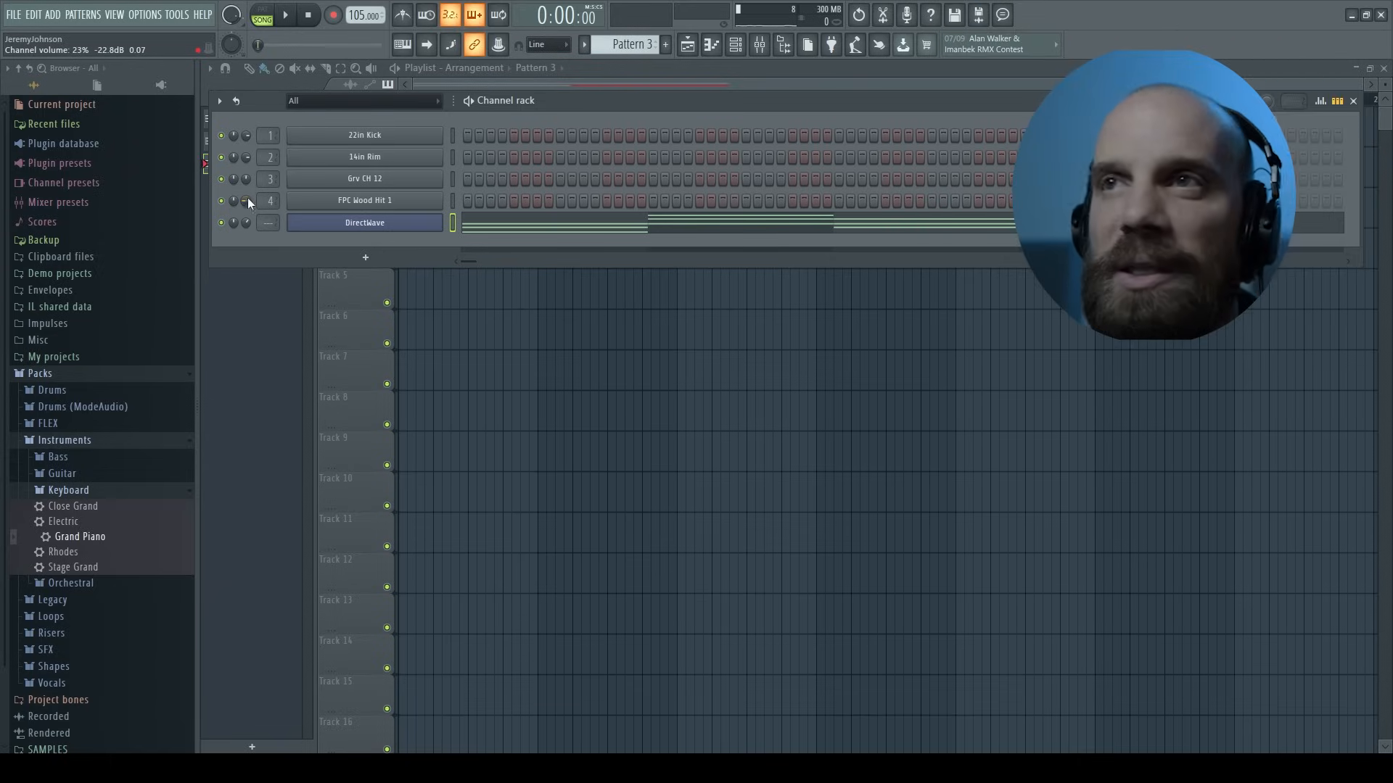
left_click(1353, 100)
key("space")
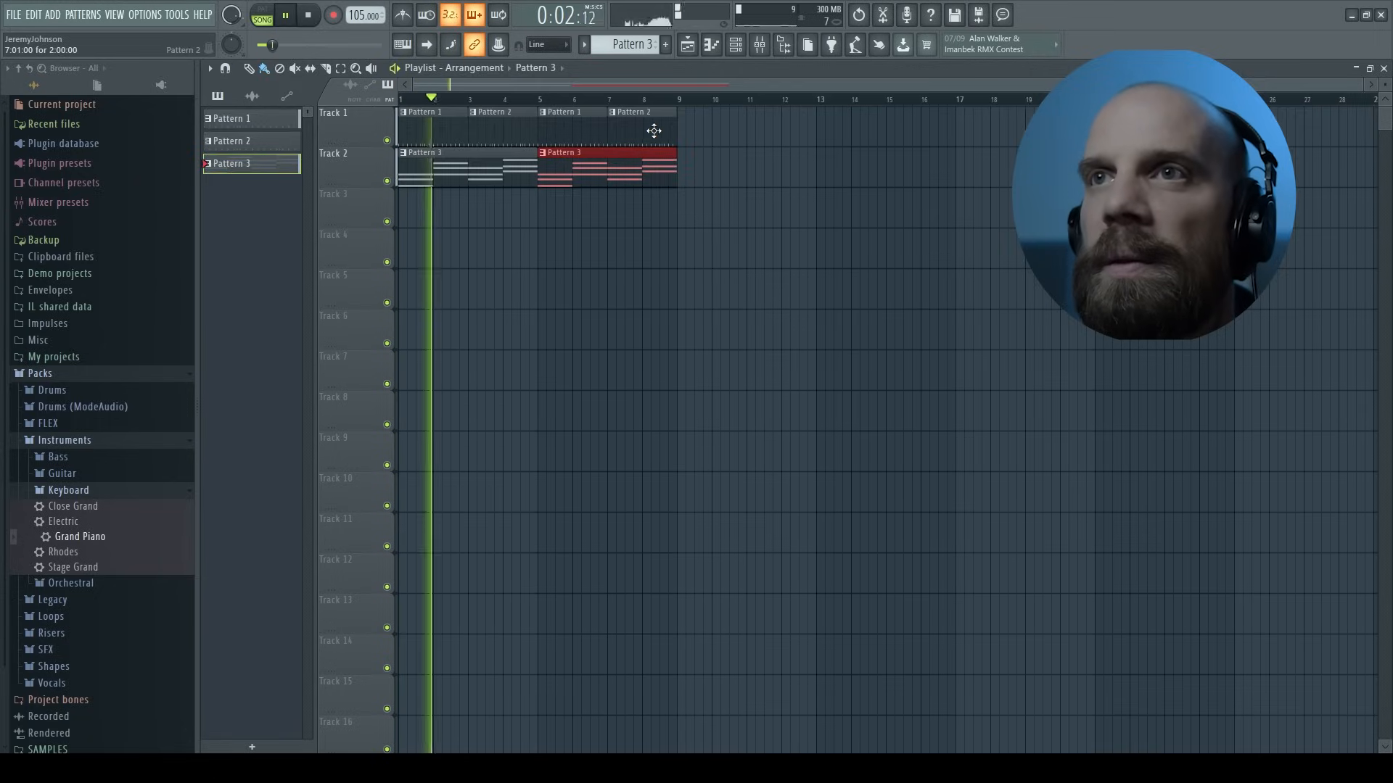
key("space")
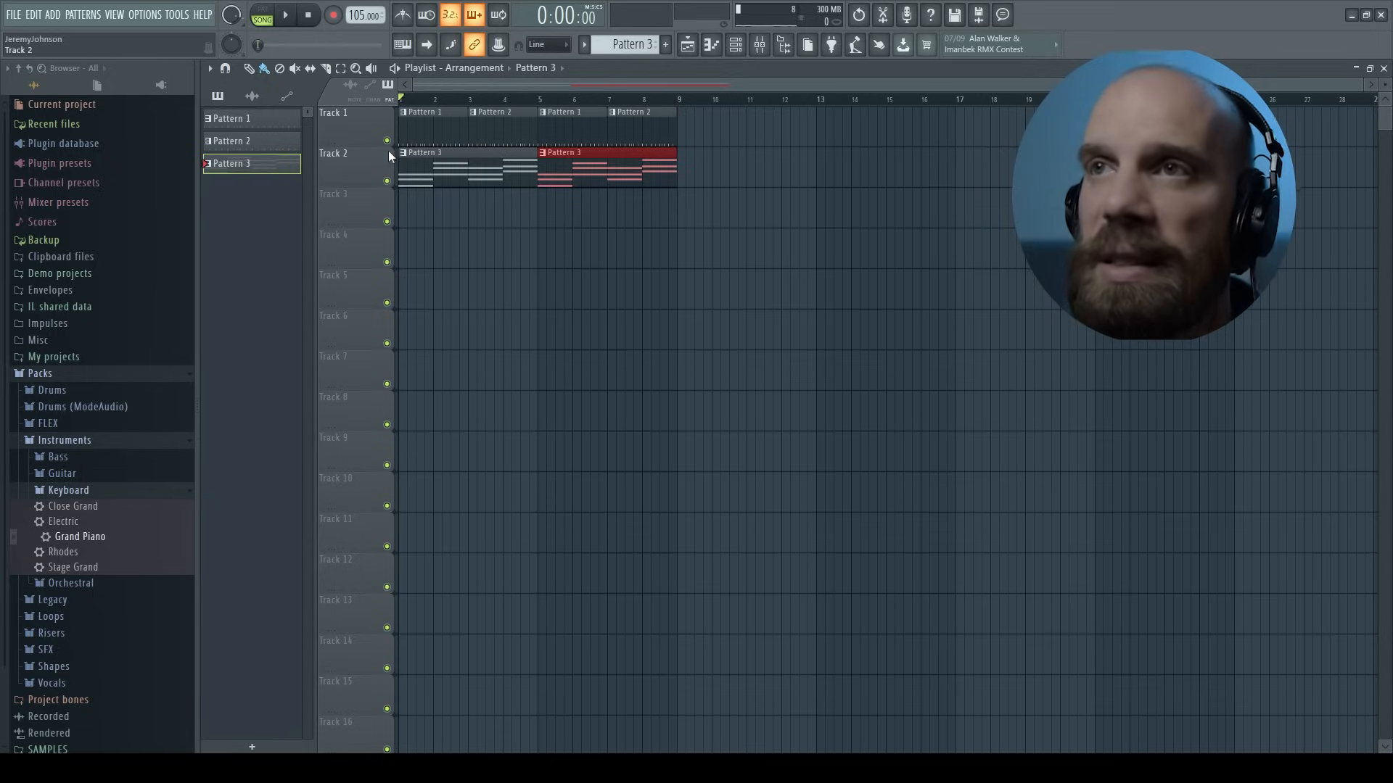
Step: Bring up the channel rack from the Pattern 3 clip and add a 3x Osc channel
double_click(428, 162)
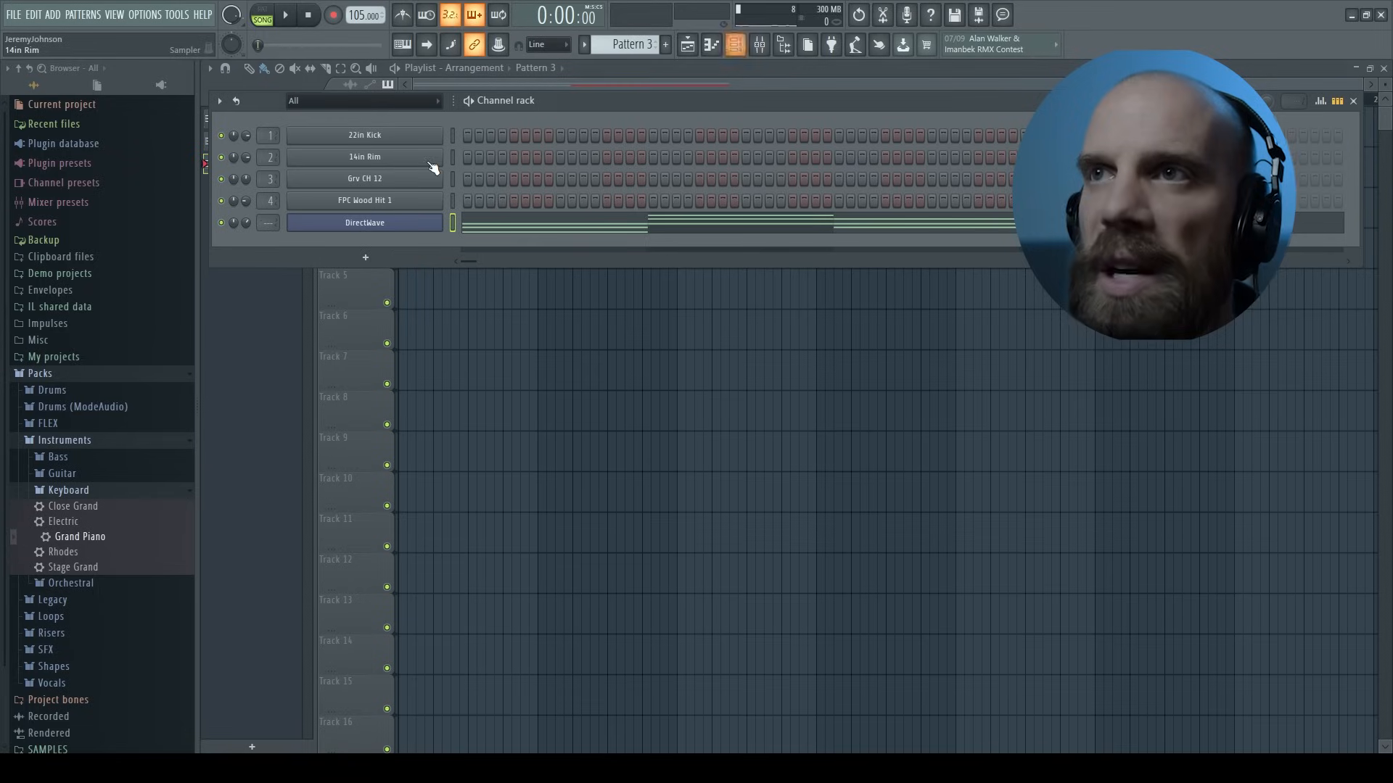
left_click(366, 259)
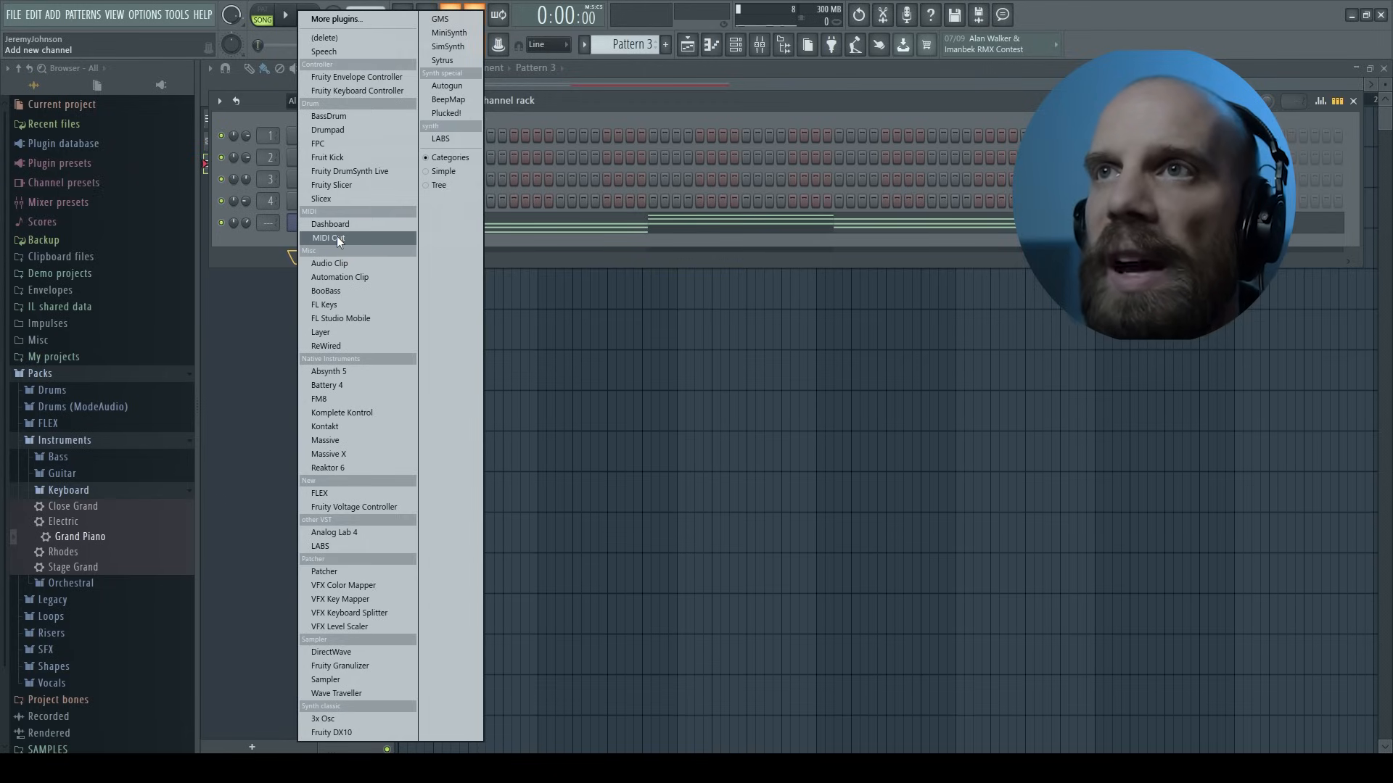
left_click(330, 720)
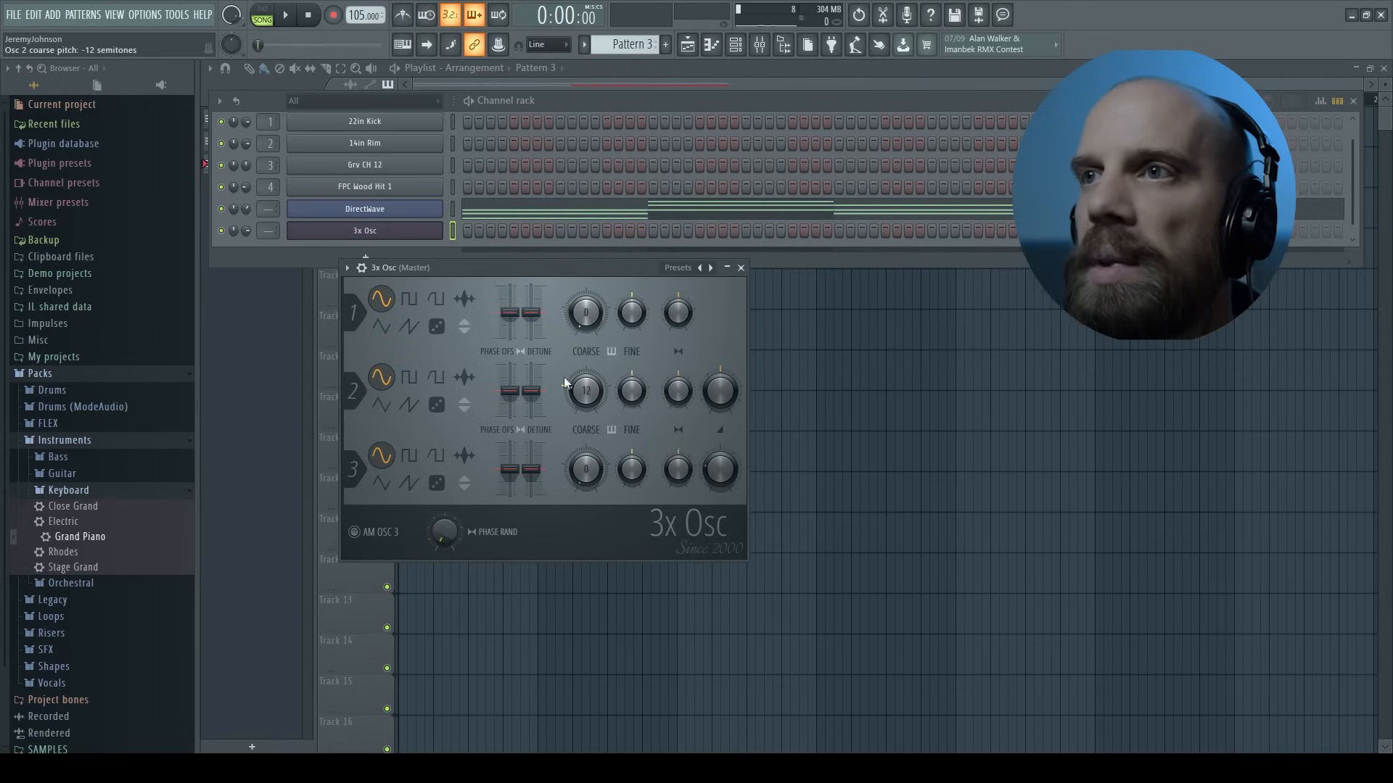
Step: Enter a one-bar bass note per bar in the 3x Osc piano roll: C4, G3, E3 and A3 across bars 1 to 4
scroll(322, 448, "down", 4)
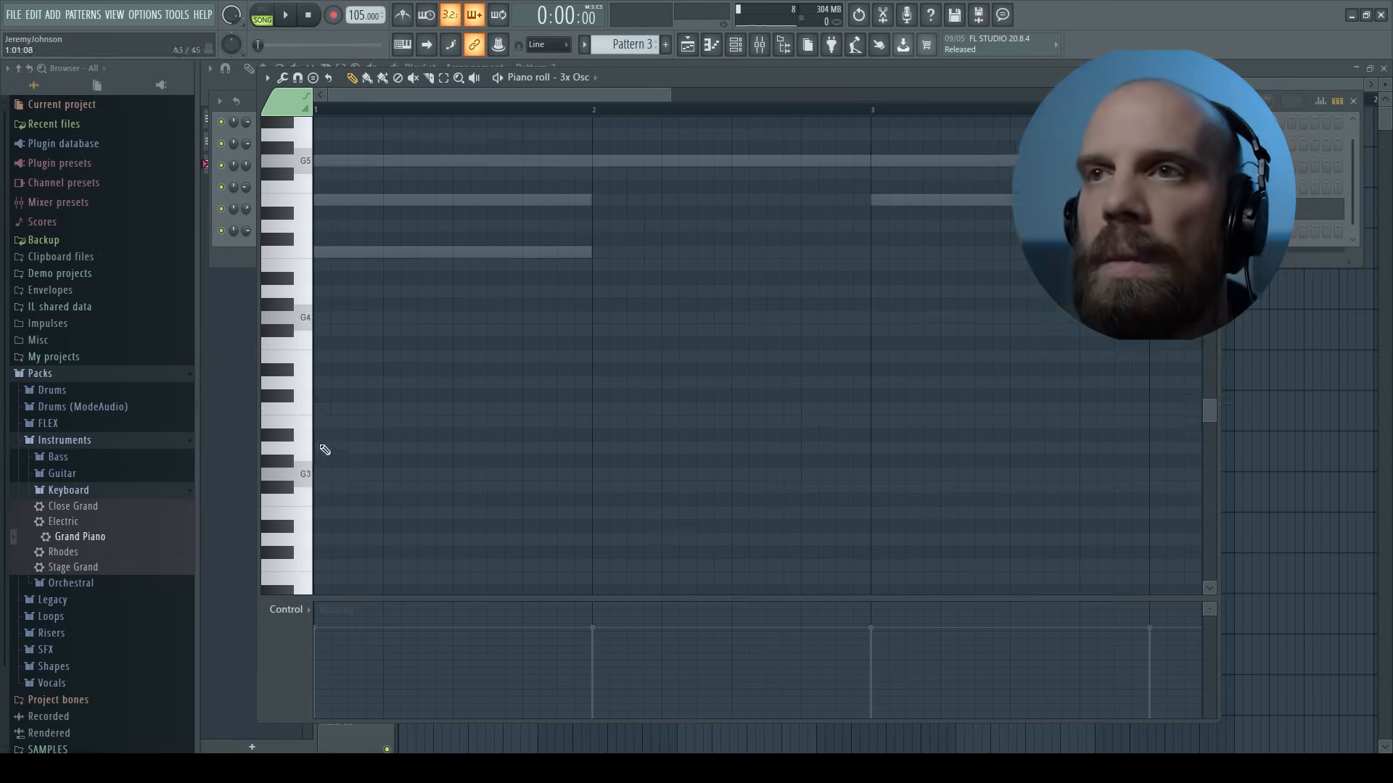
scroll(320, 465, "up", 4)
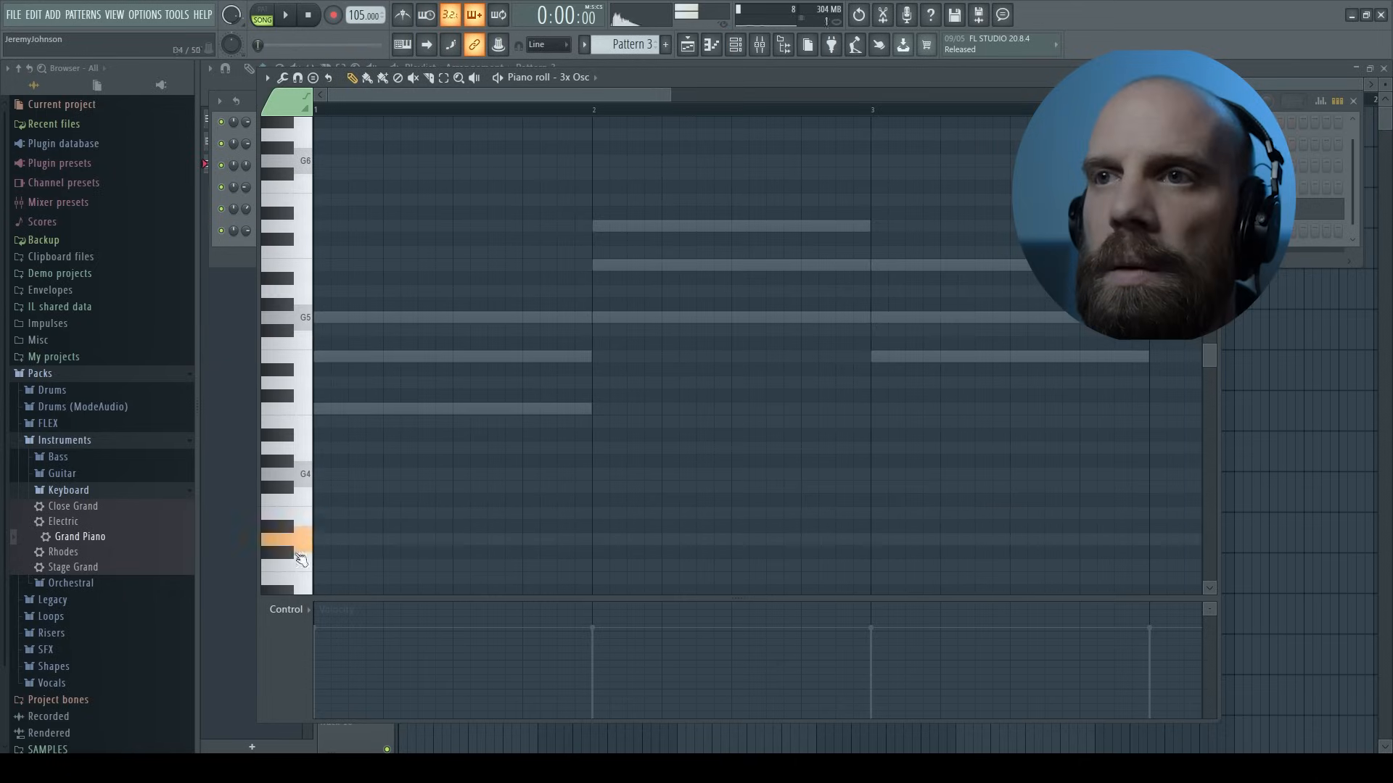
scroll(306, 533, "down", 5)
left_click(319, 370)
left_click(594, 437)
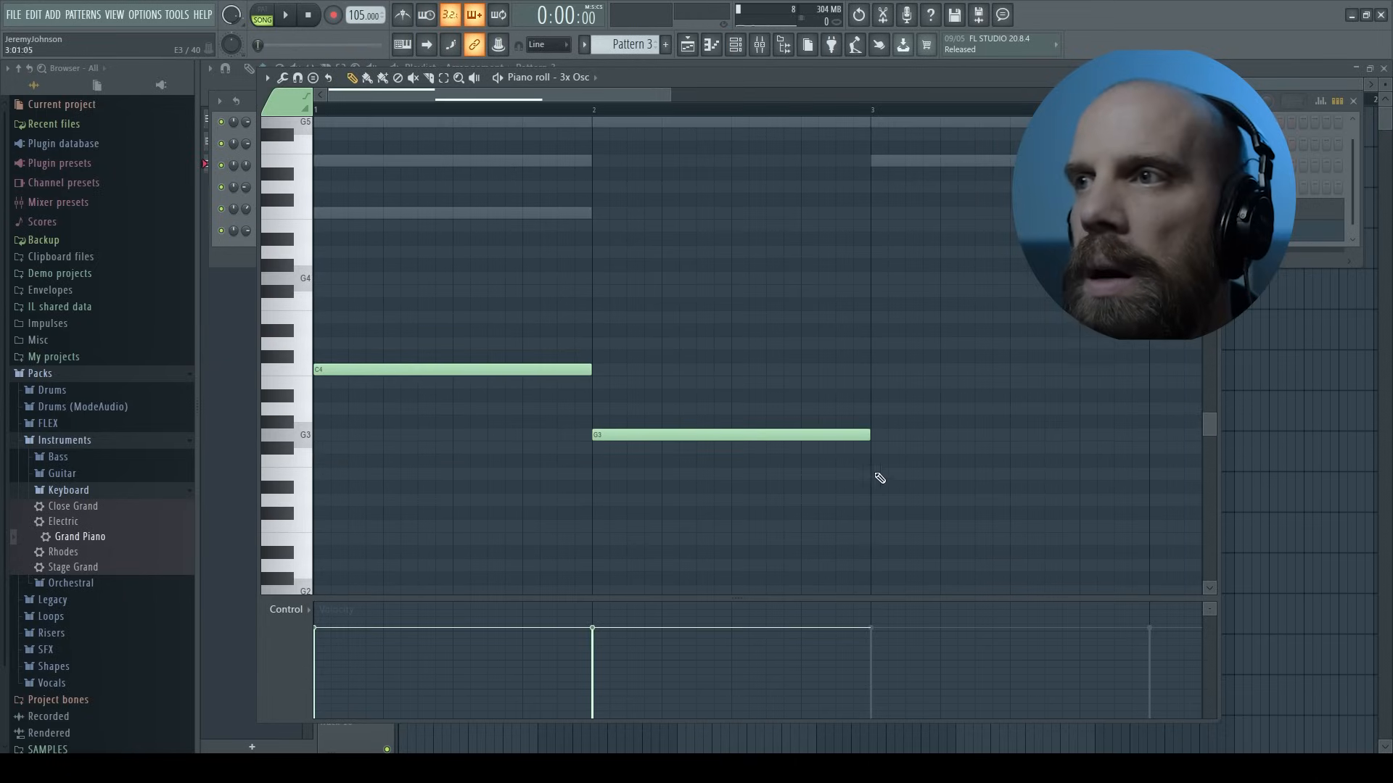
left_click(879, 476)
scroll(880, 475, "down", 3)
scroll(547, 290, "right", 4)
left_click(548, 212)
scroll(547, 210, "up", 5)
scroll(547, 210, "left", 4)
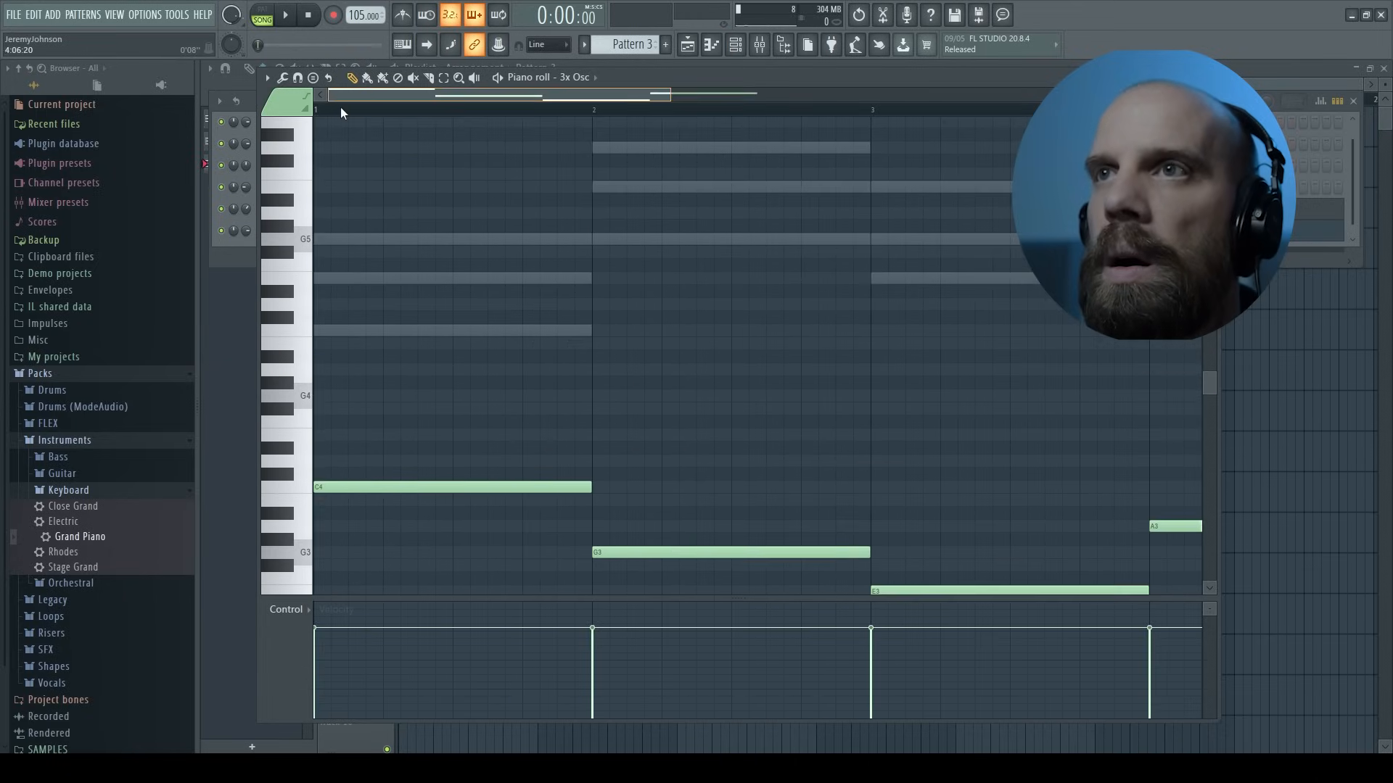
Step: Select only the 3x Osc channel in the channel rack and cut its notes from Pattern 3
key("F6")
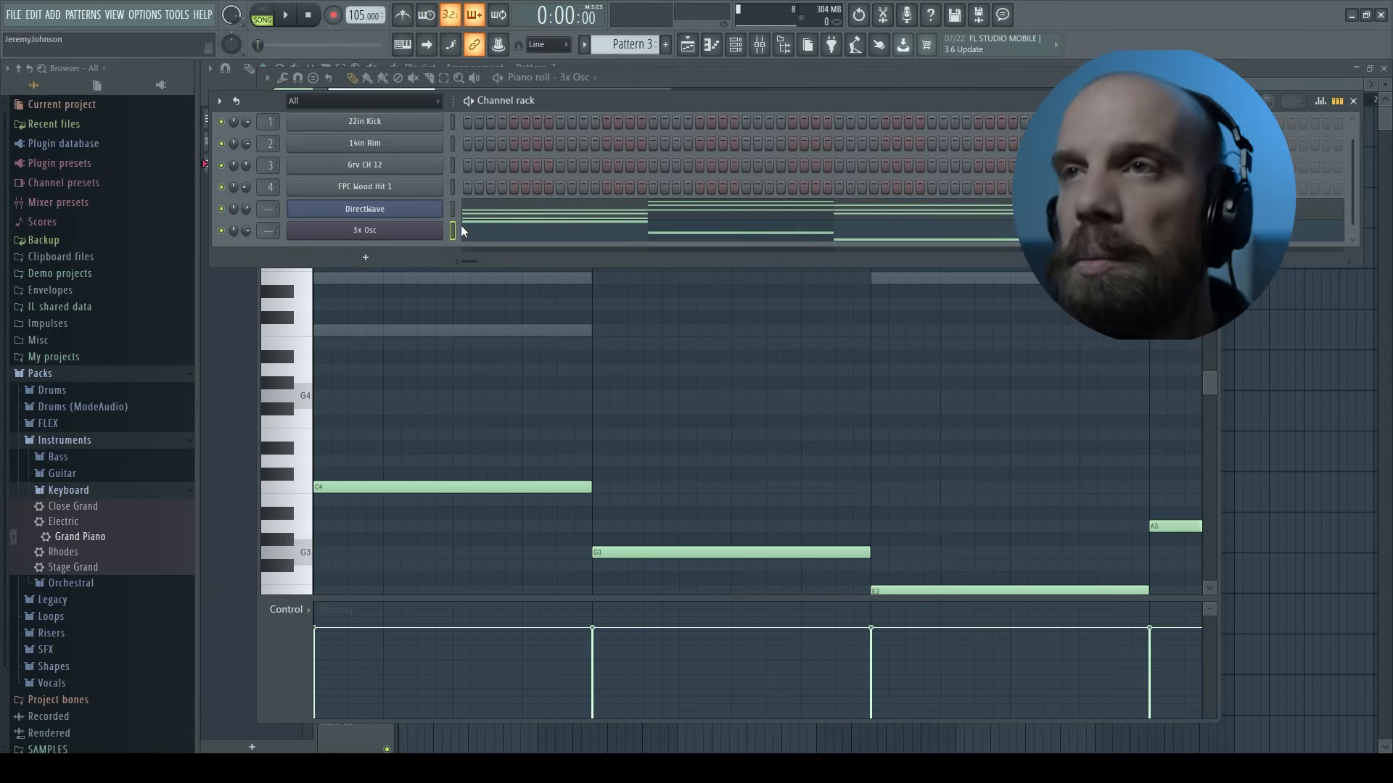
left_click(452, 230)
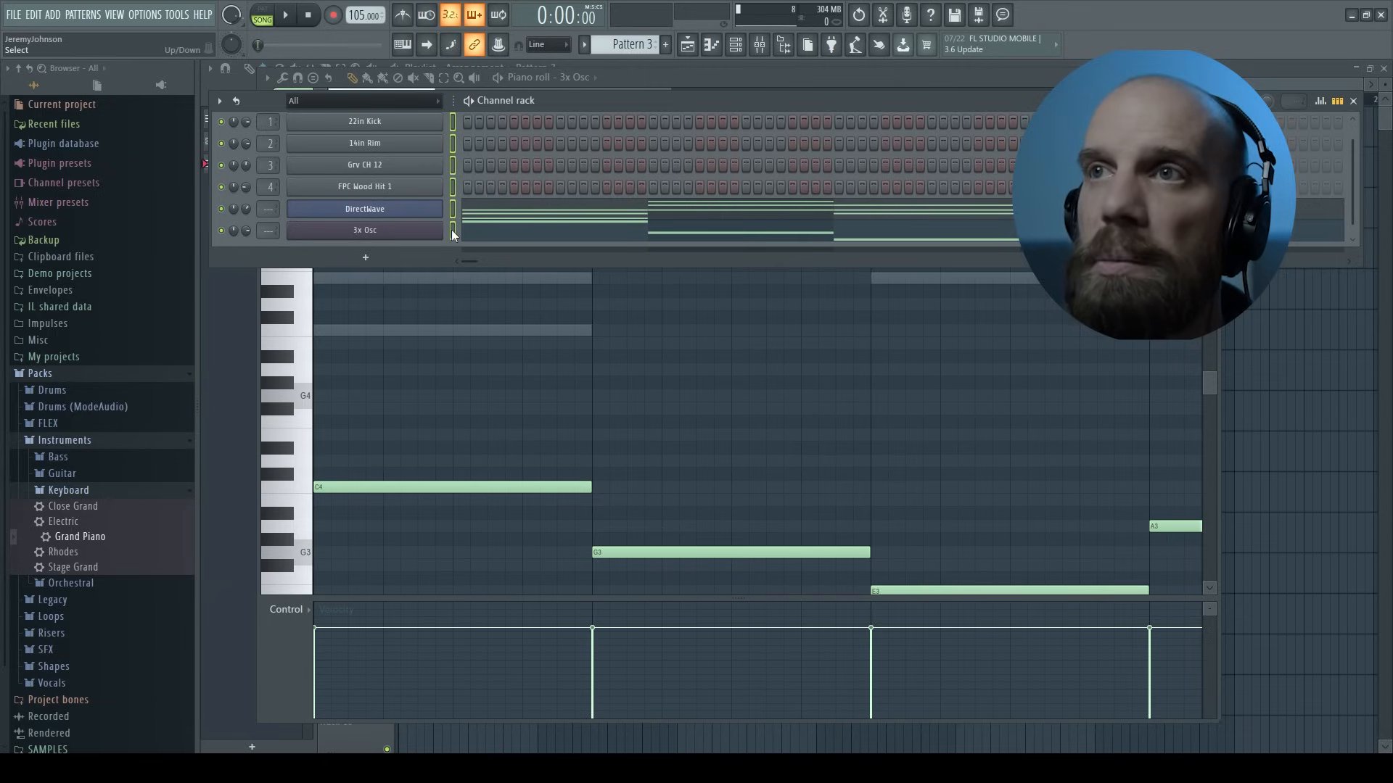
left_click(452, 231)
key("ctrl+x")
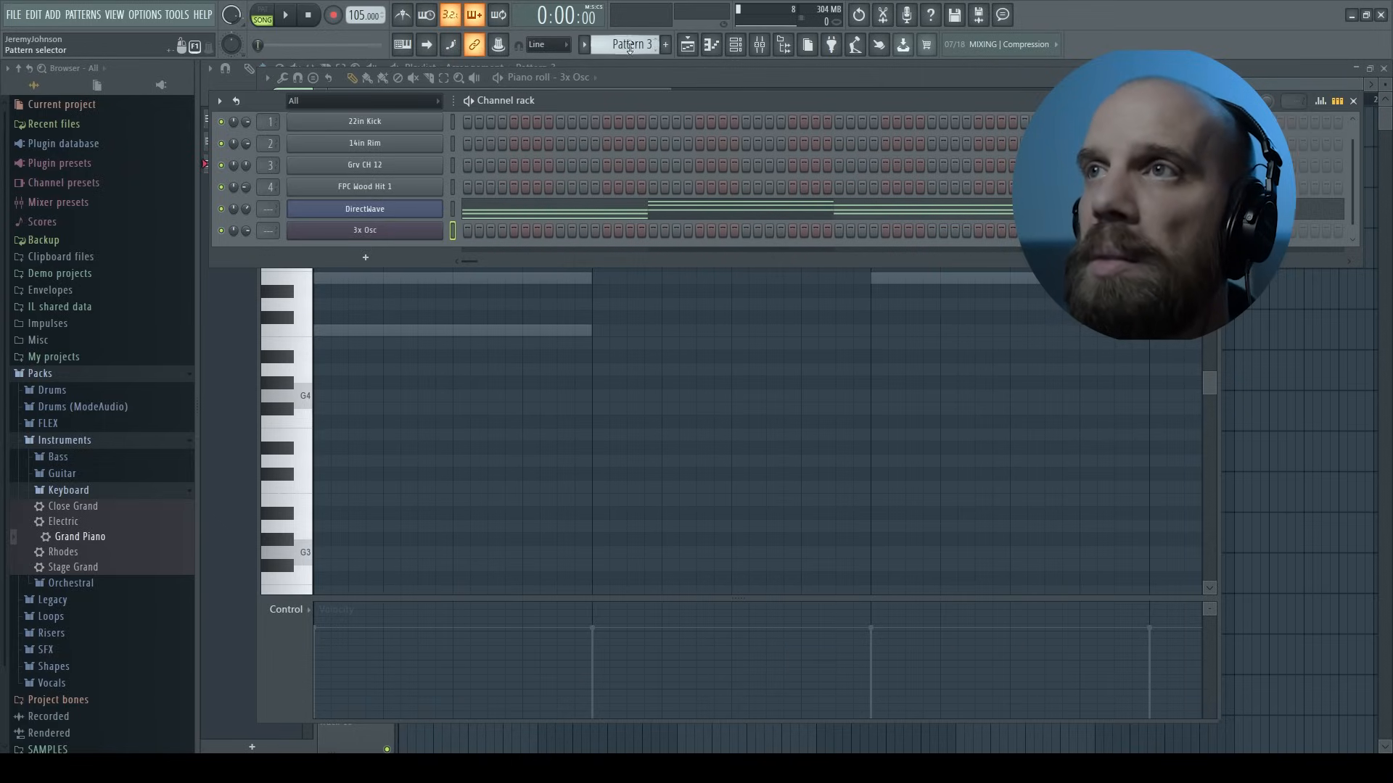
Step: Create a new empty pattern named bass and paste the cut notes into its 3x Osc channel
left_click(587, 45)
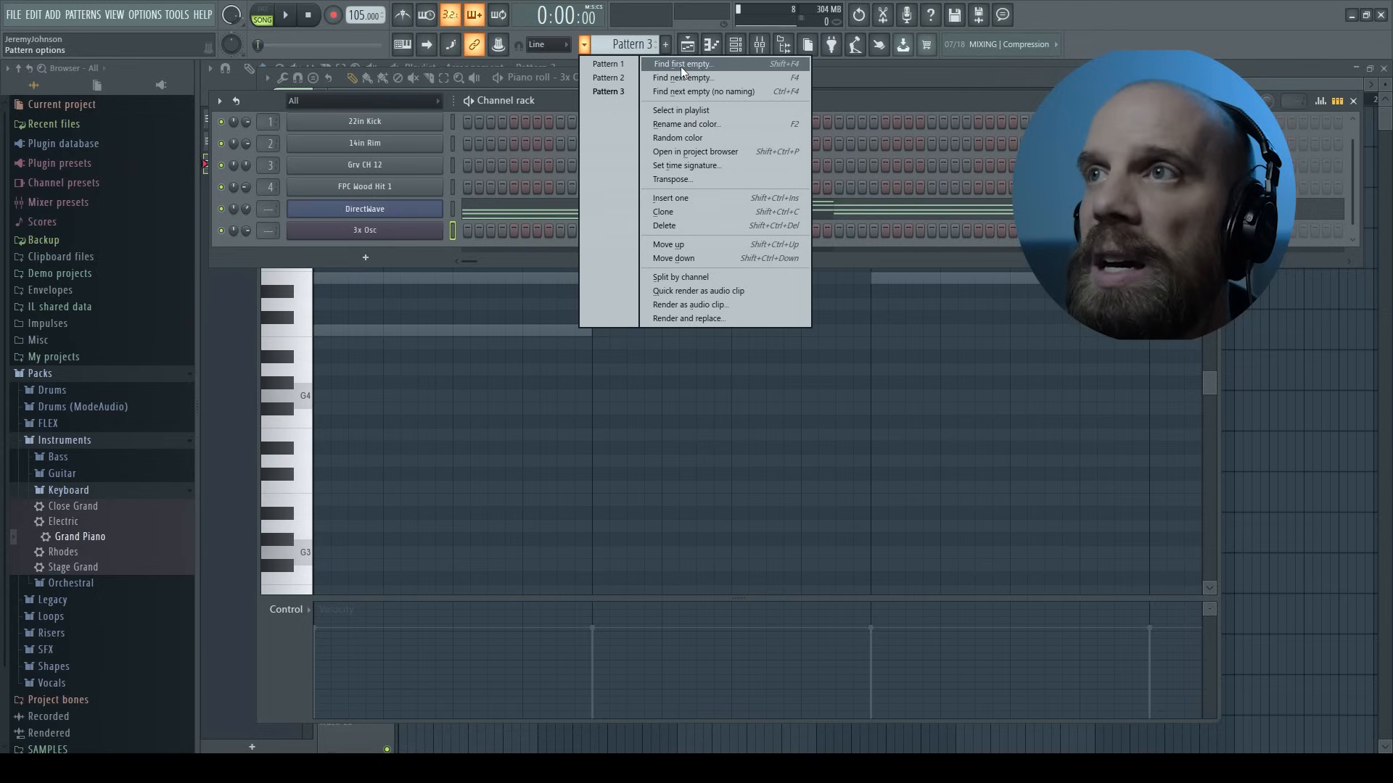
left_click(682, 65)
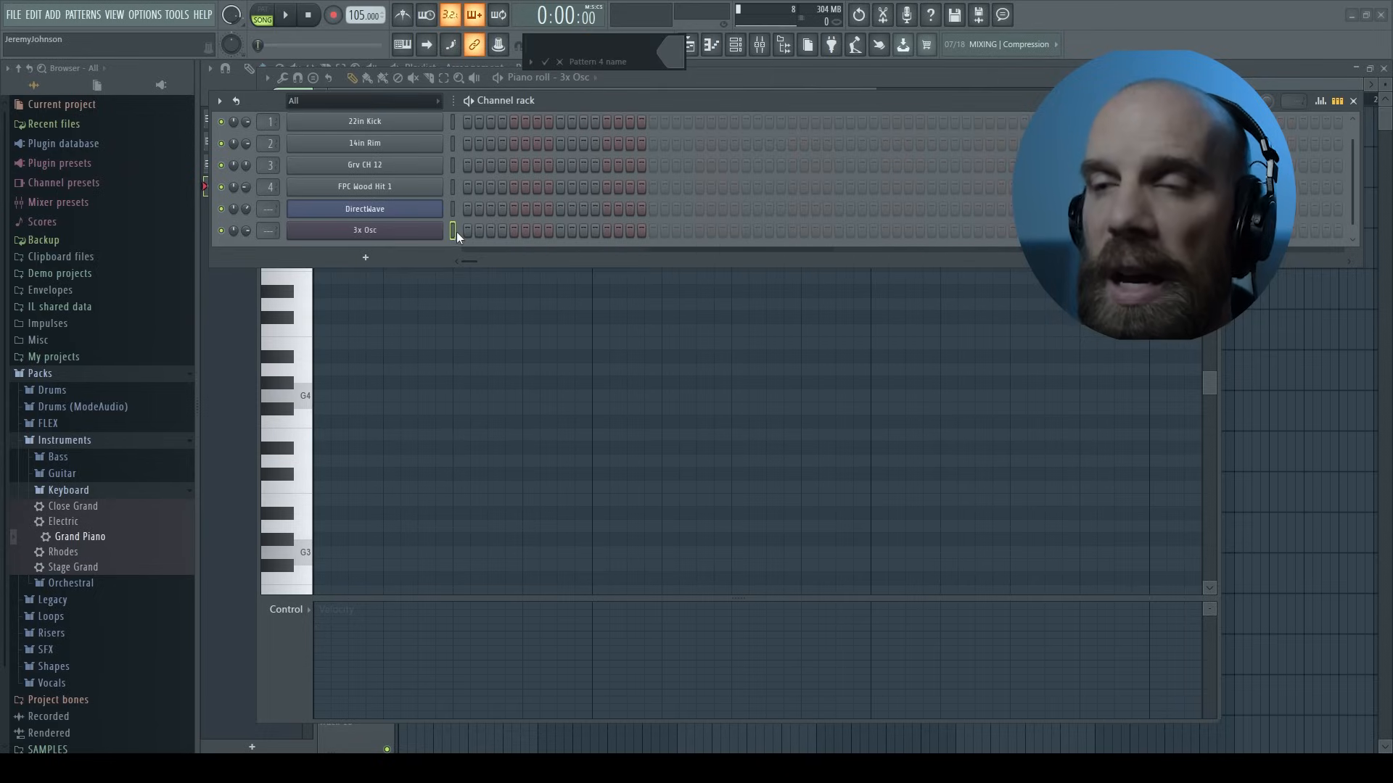
key("Return")
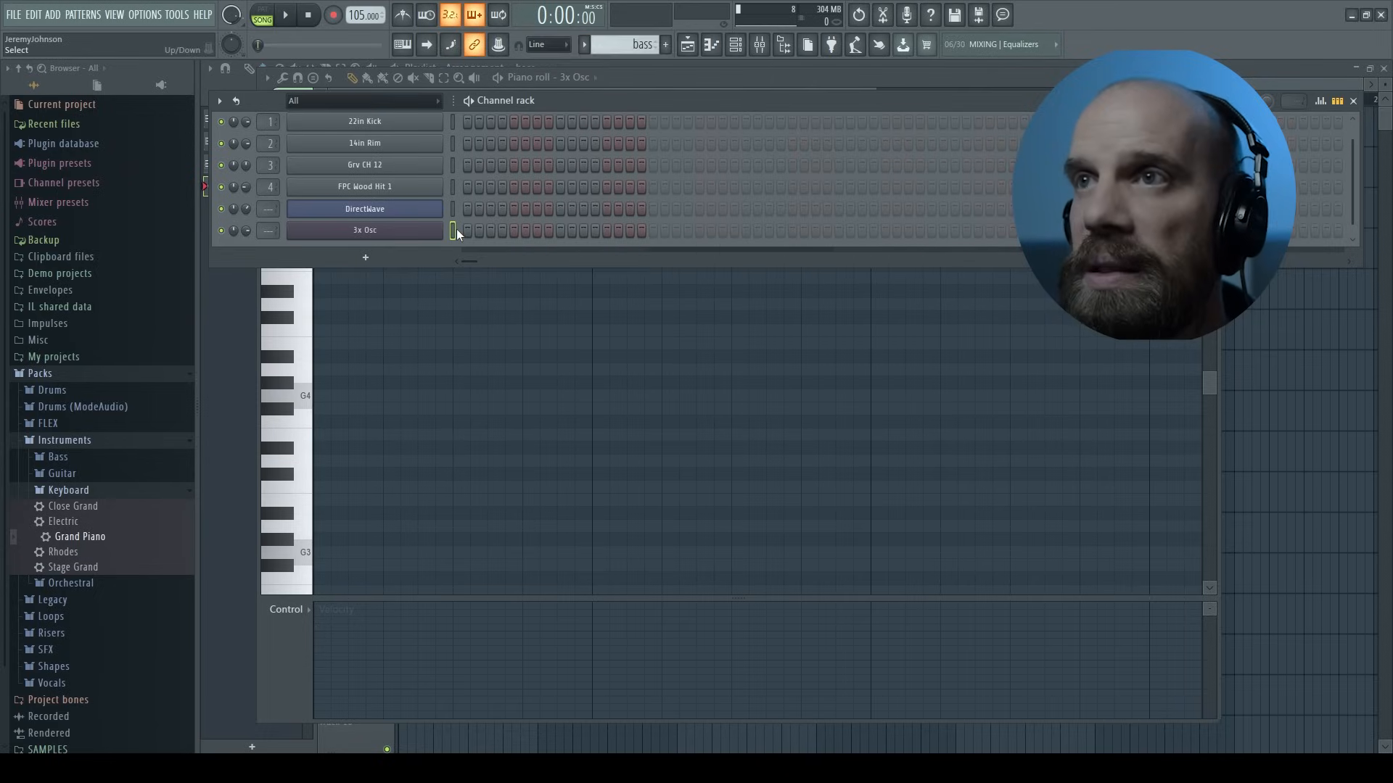
key("ctrl+v")
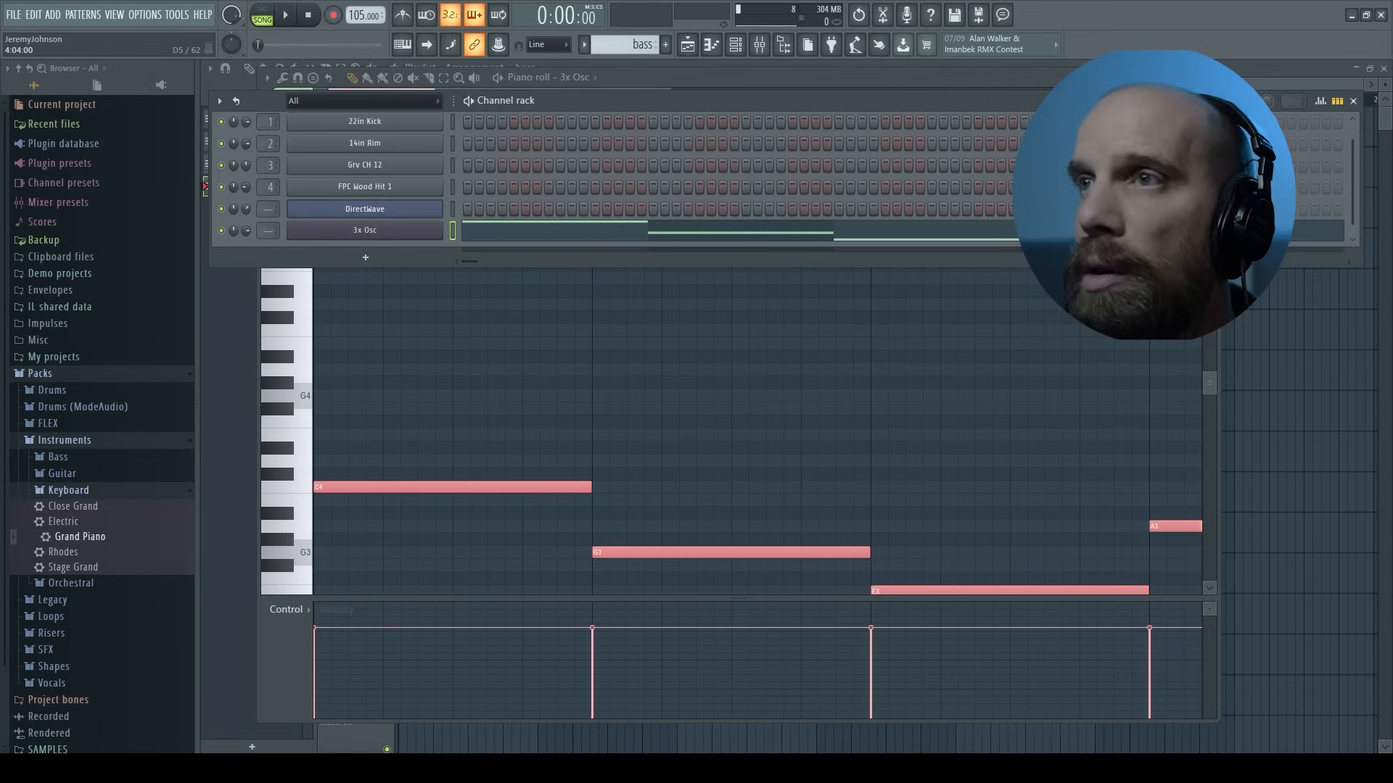
Step: Bring the playlist into full view, place the bass pattern on Track 3 at bar 5, and audition the arrangement from bar 4
left_click(1267, 72)
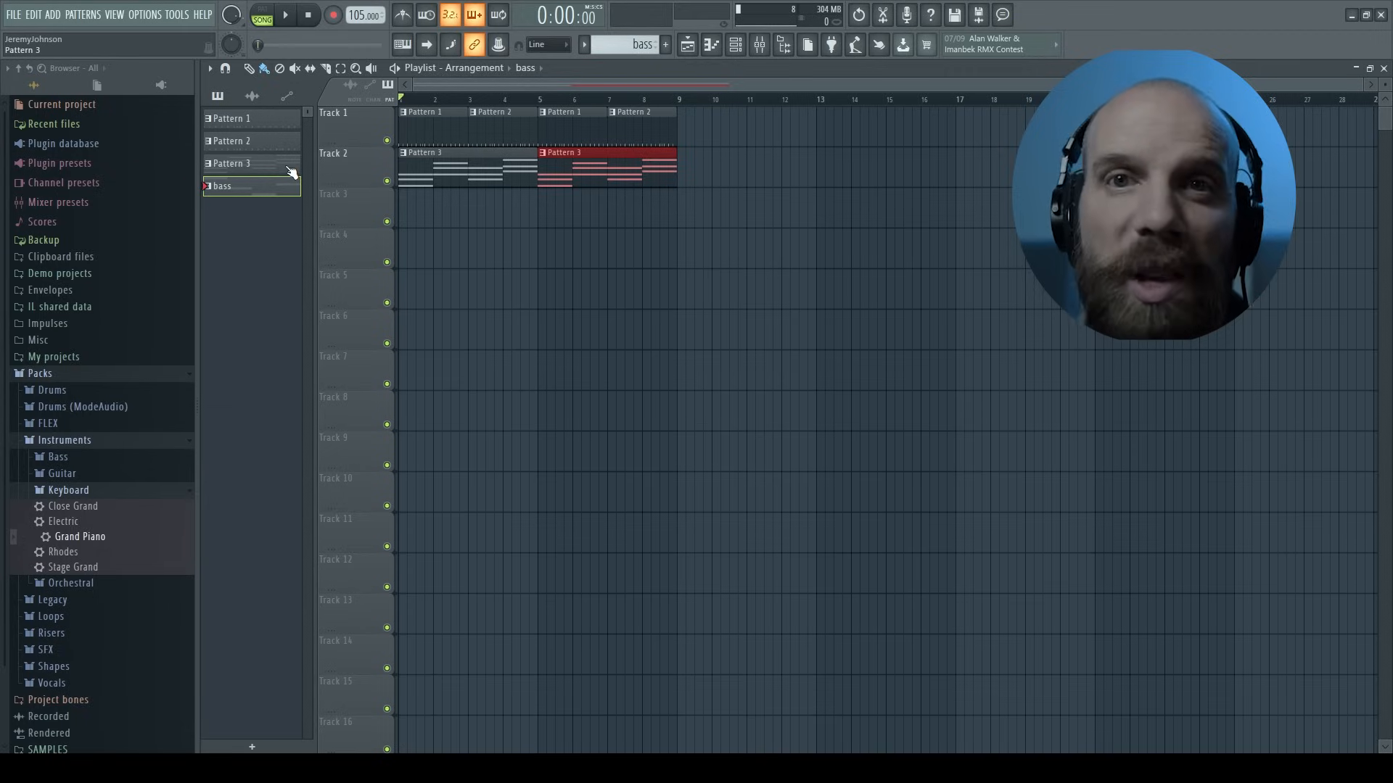
left_click(543, 206)
left_click(506, 100)
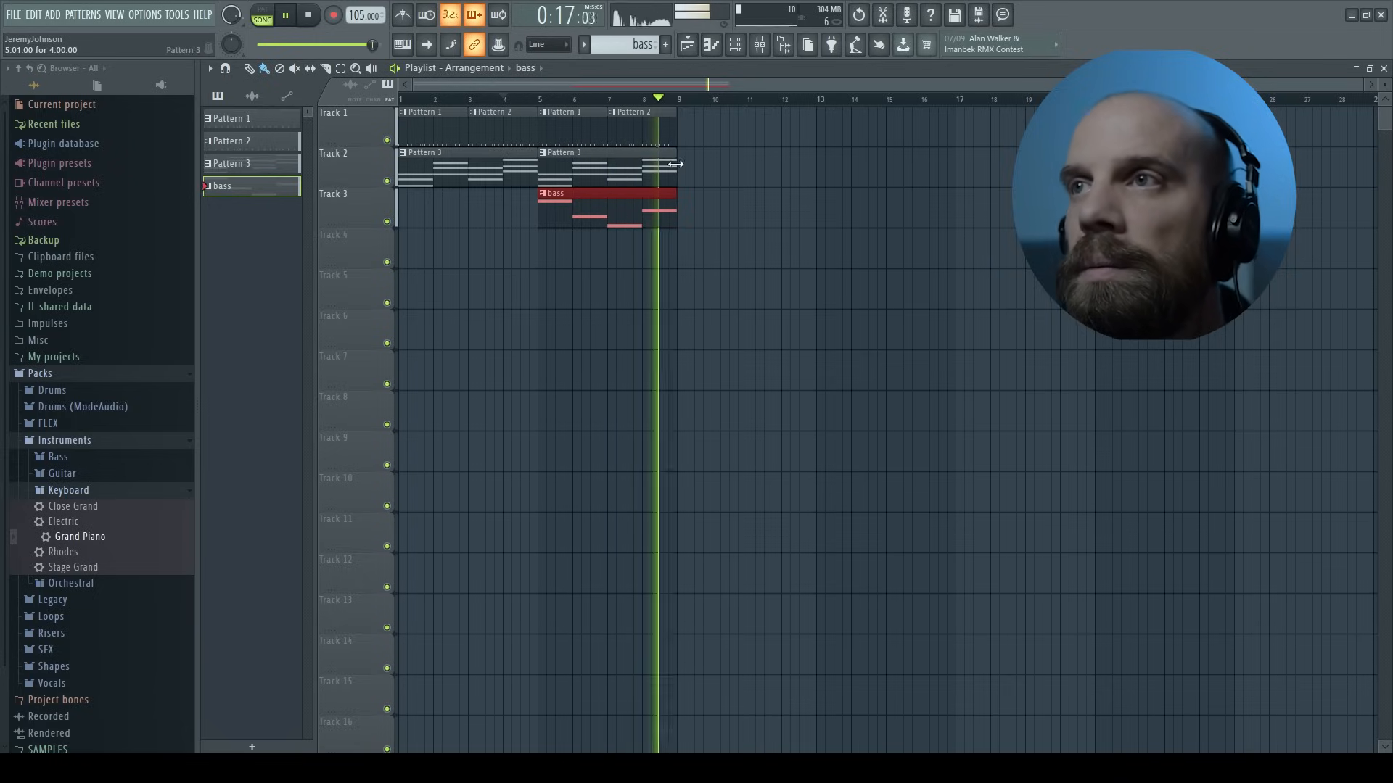
key("space")
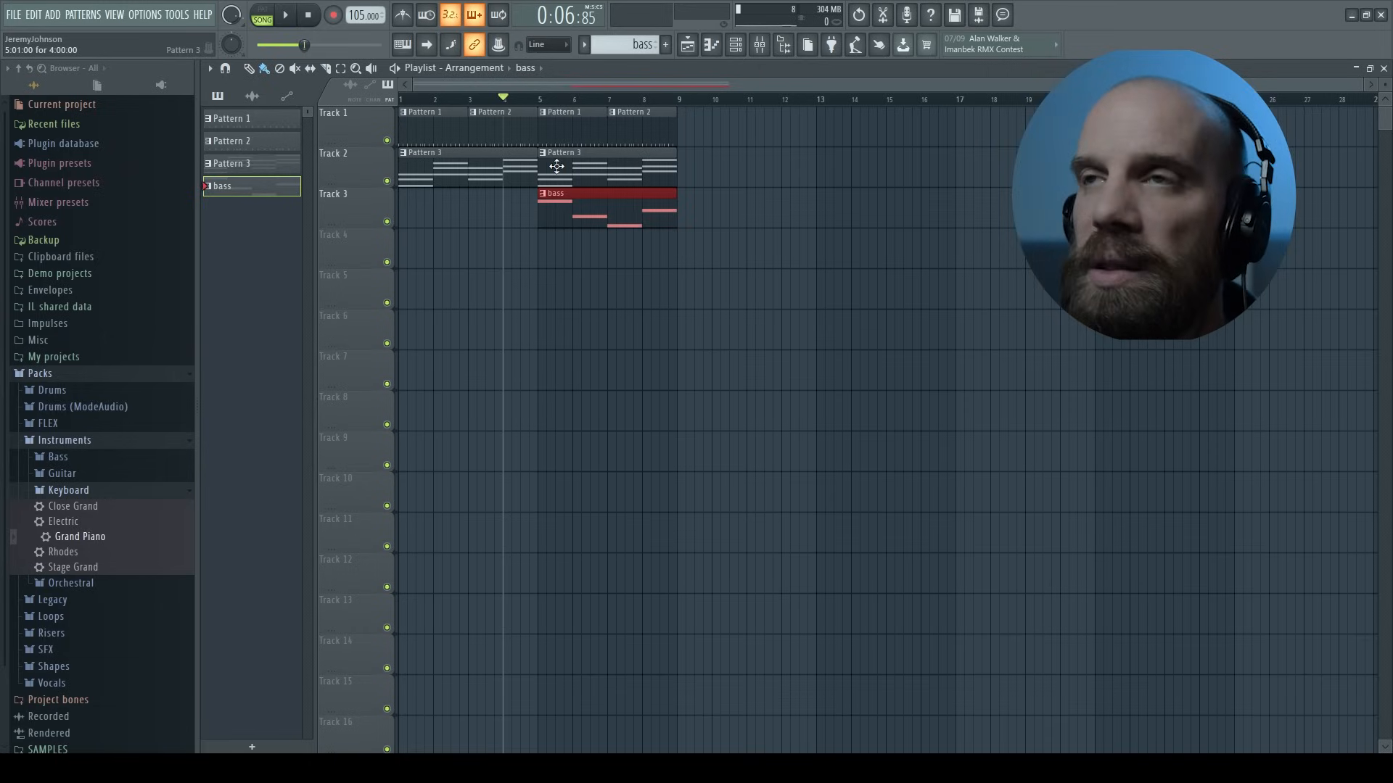
Step: Route DirectWave to mixer track 5 and 3x Osc to mixer track 6, with the mixer window showing
key("F6")
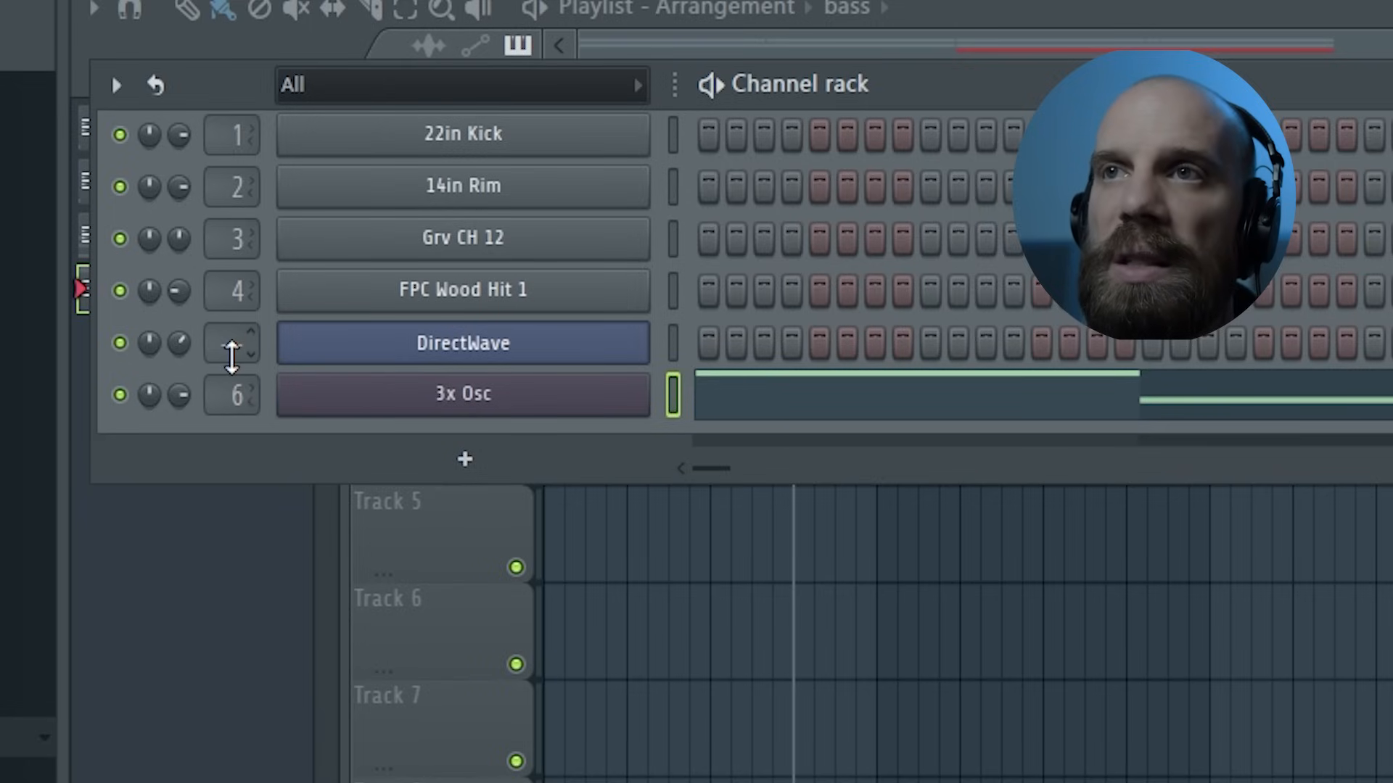
left_click_drag(231, 352, 232, 381)
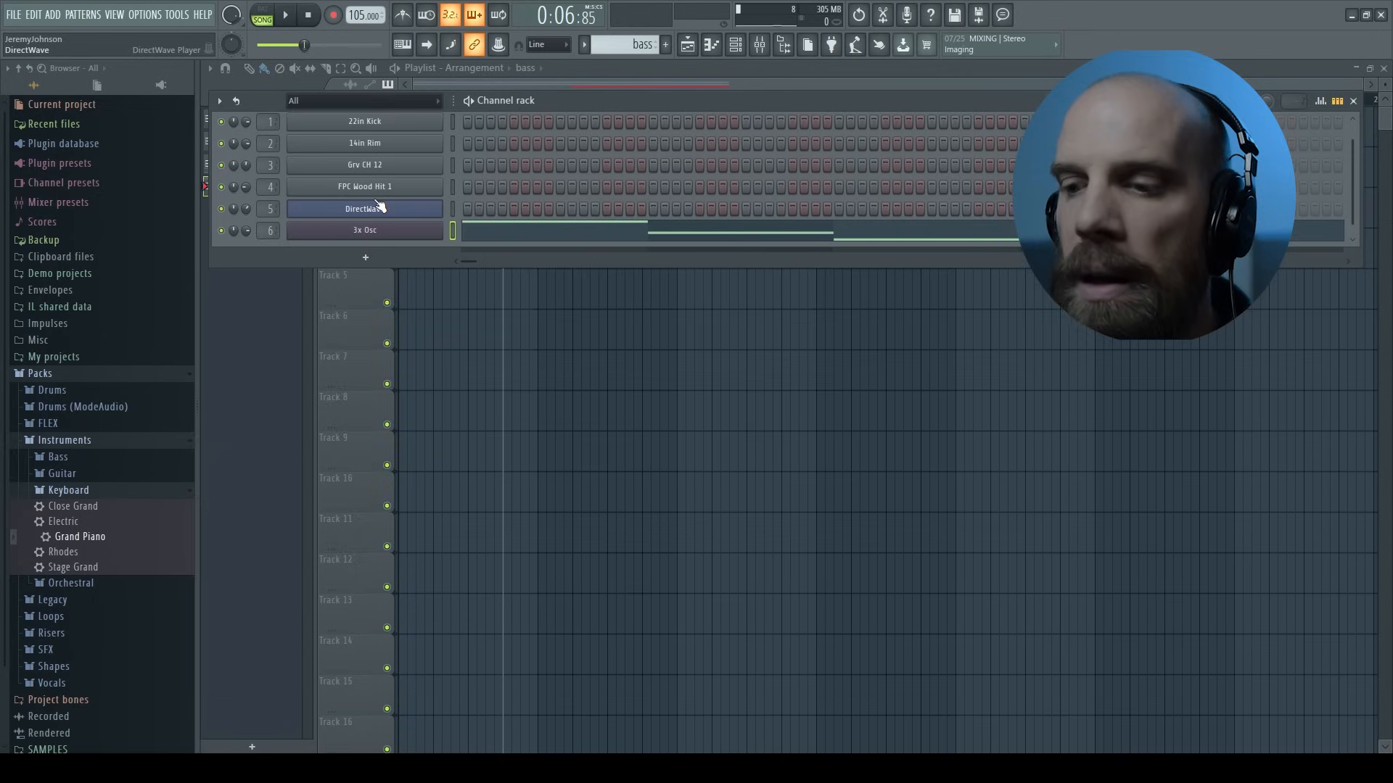
key("F9")
left_click_drag(589, 260, 595, 225)
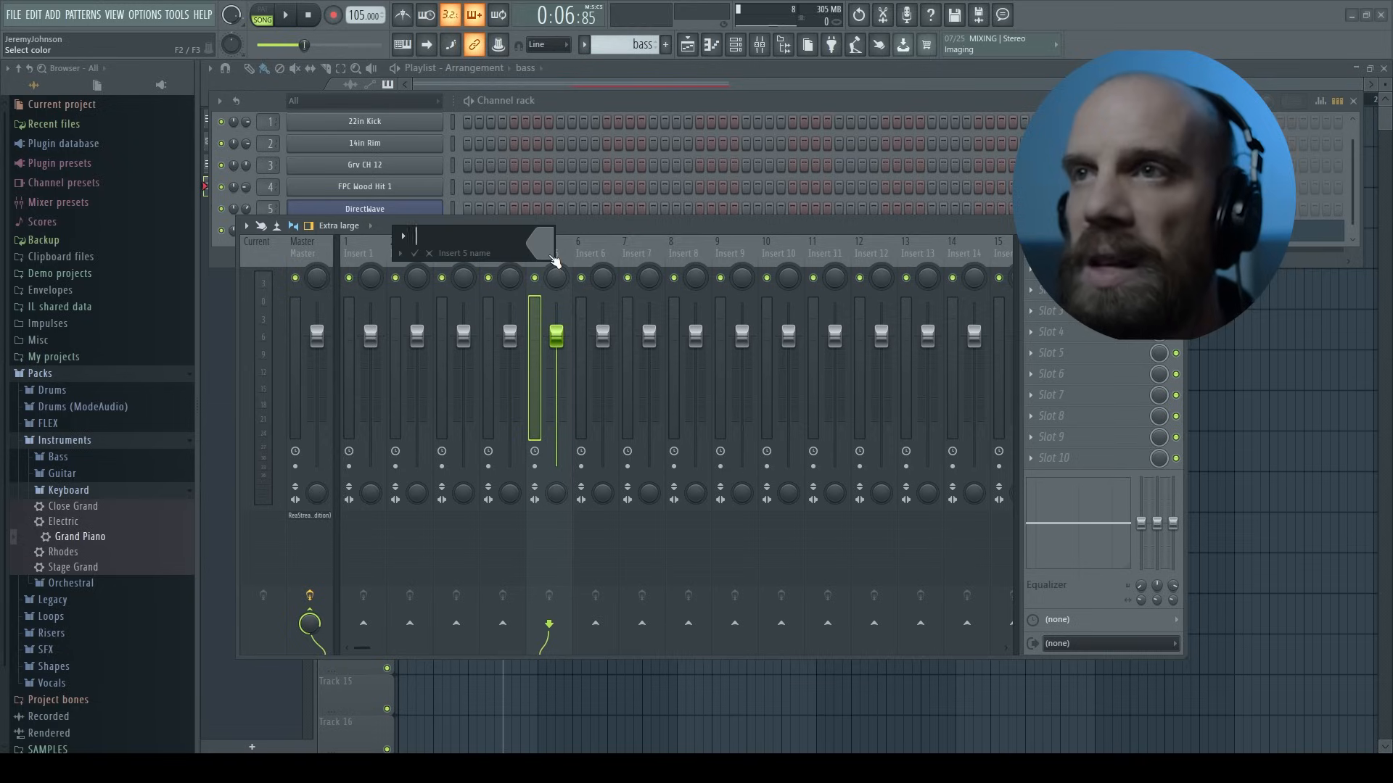
Step: Rename mixer track 5 as piano and mixer track 6 as bass
double_click(549, 253)
key("Return")
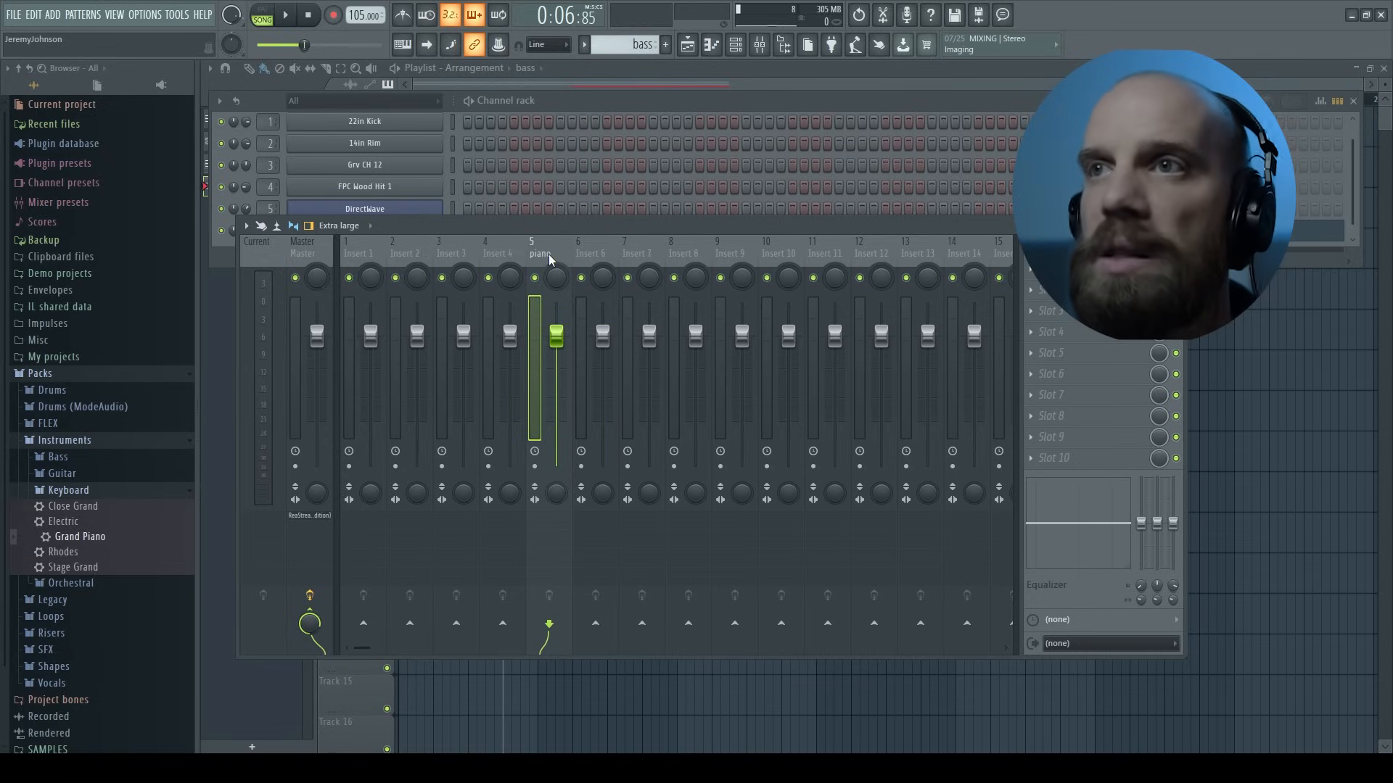
left_click(597, 250)
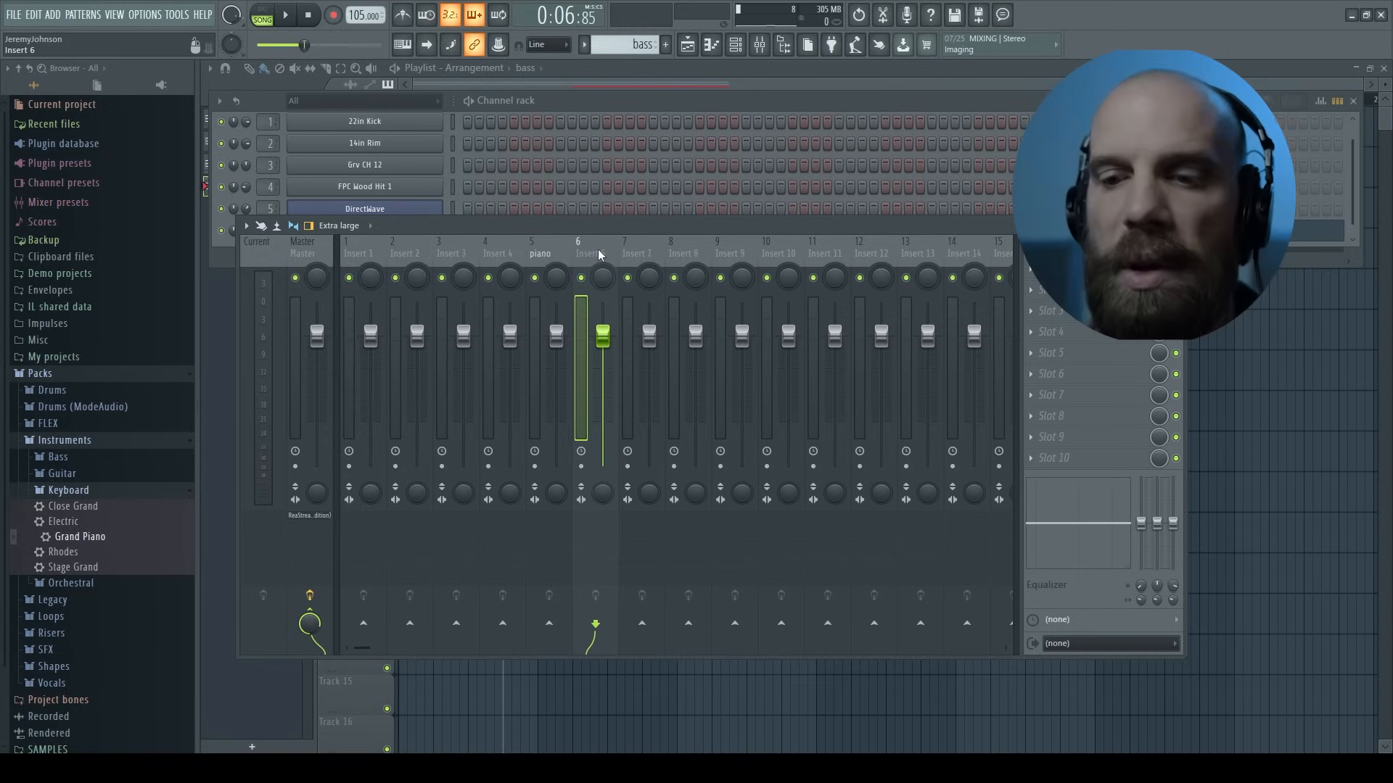
double_click(598, 249)
type("bass")
key("Return")
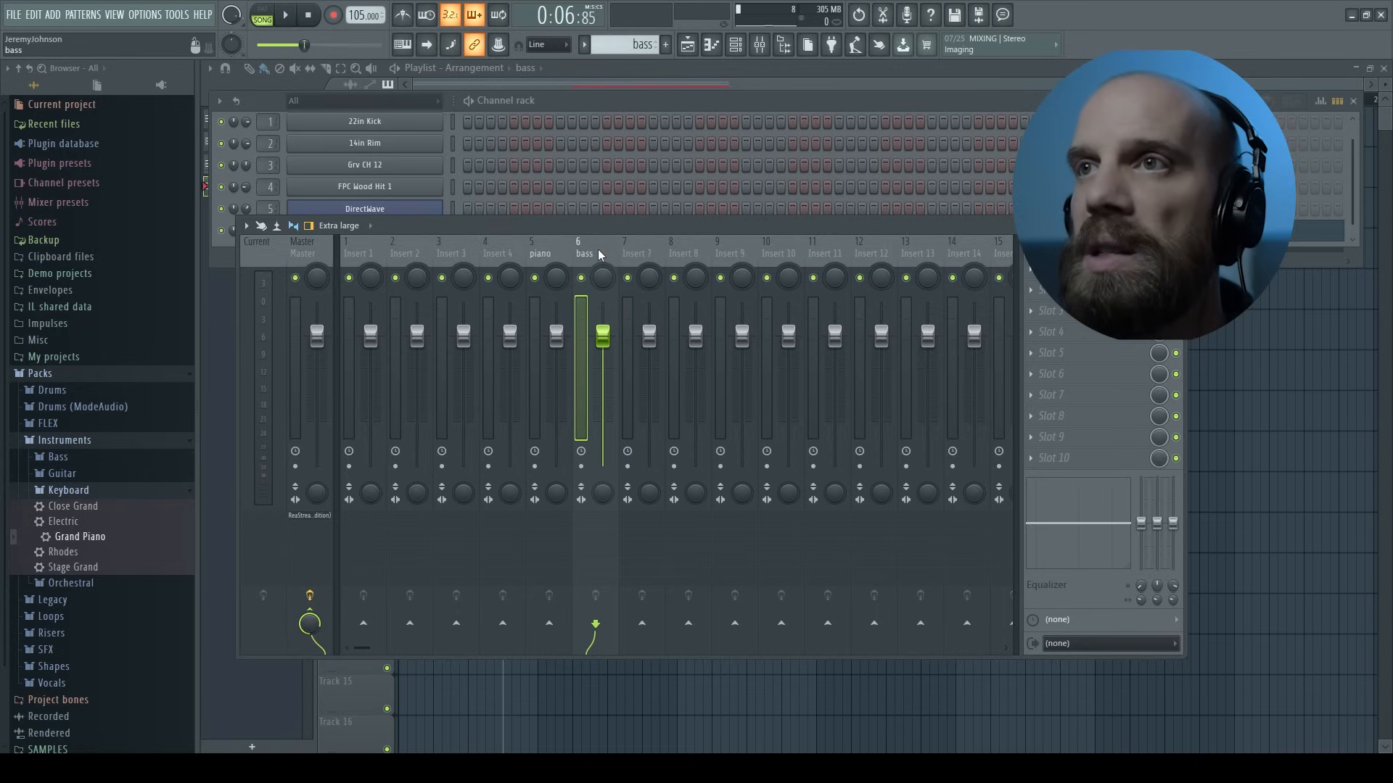
Step: Set the piano mixer track's color to the red shade #9F3835
key("Left")
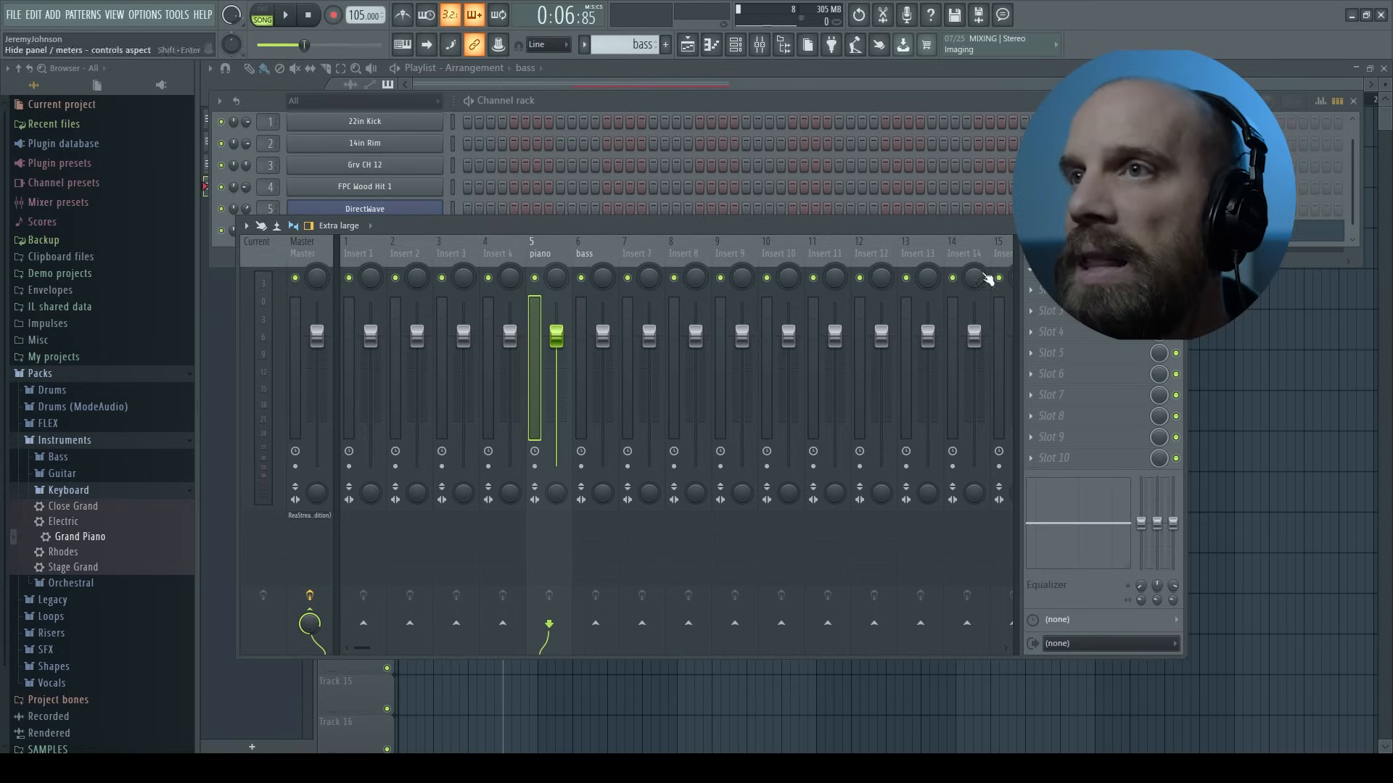
right_click(537, 249)
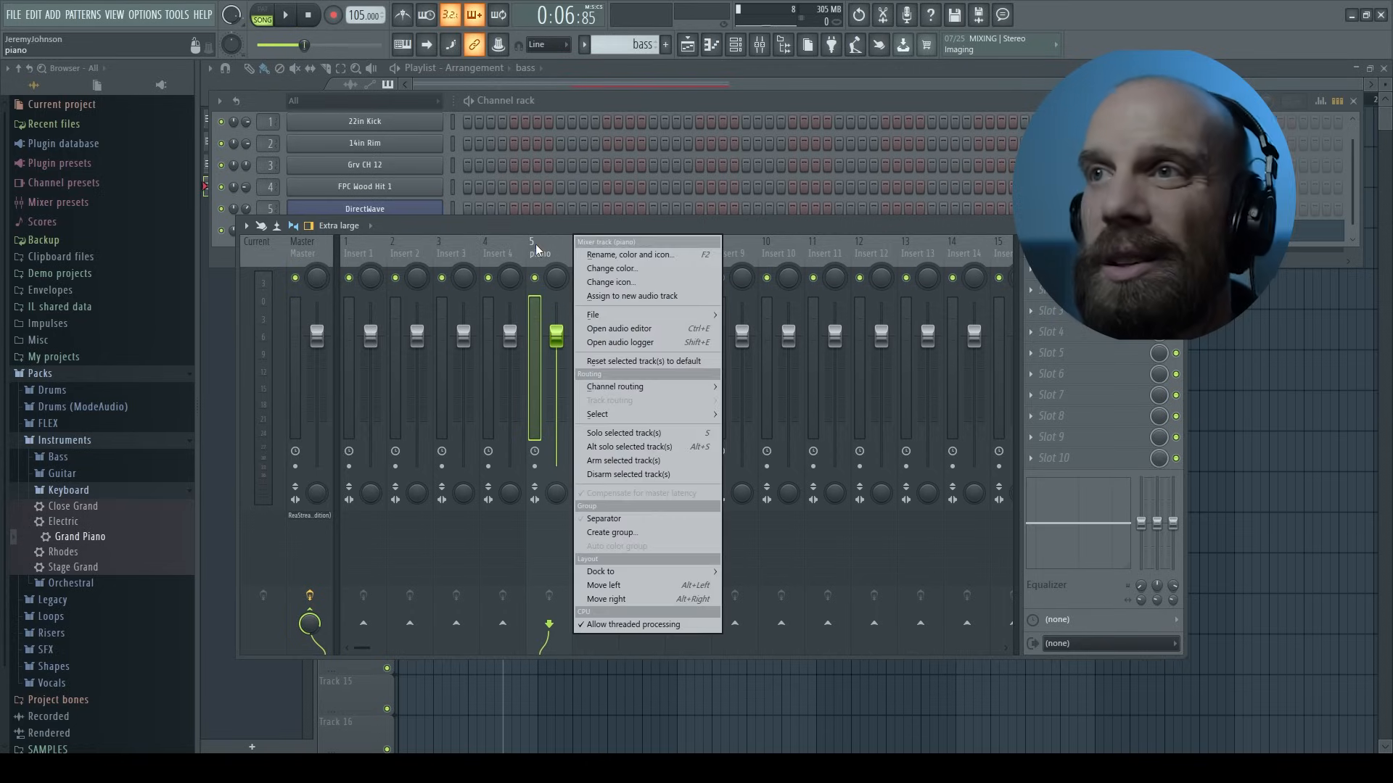
left_click(616, 269)
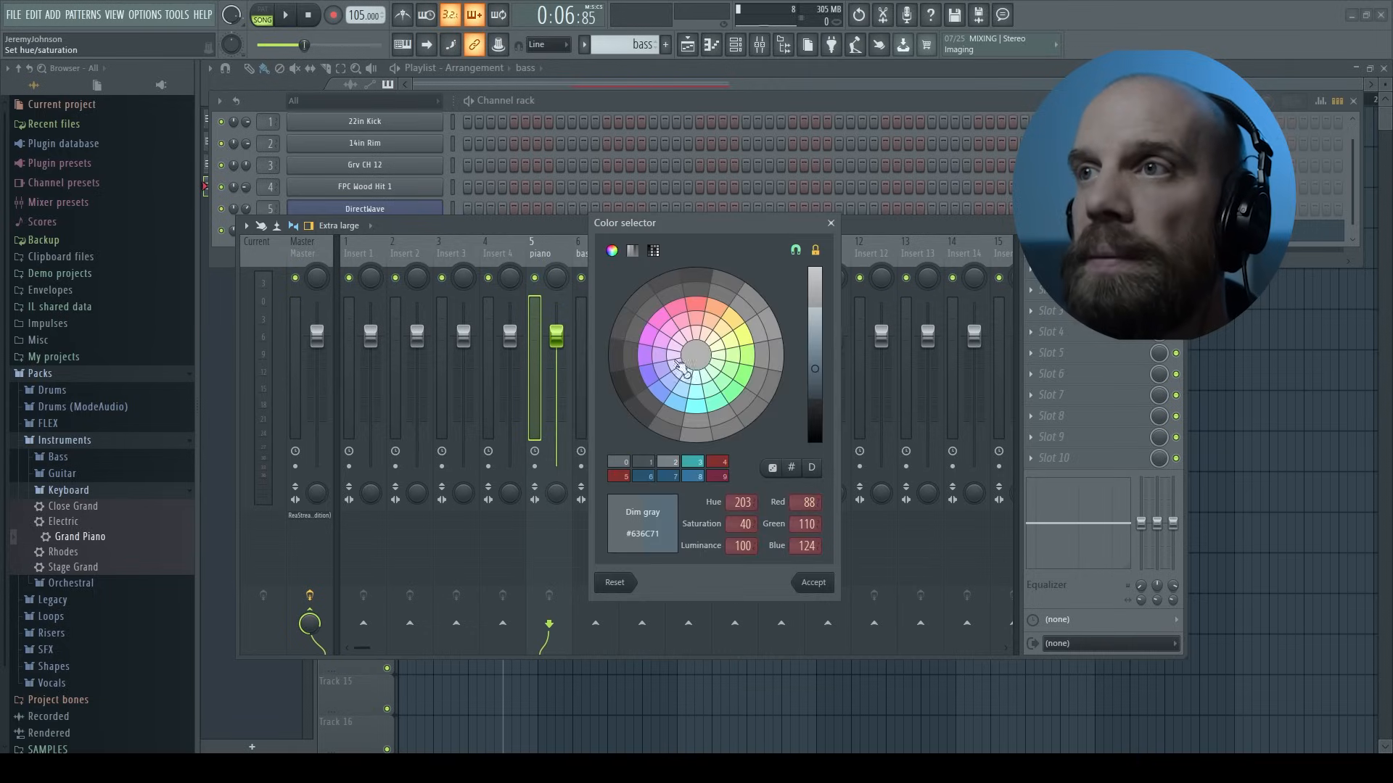
left_click(695, 306)
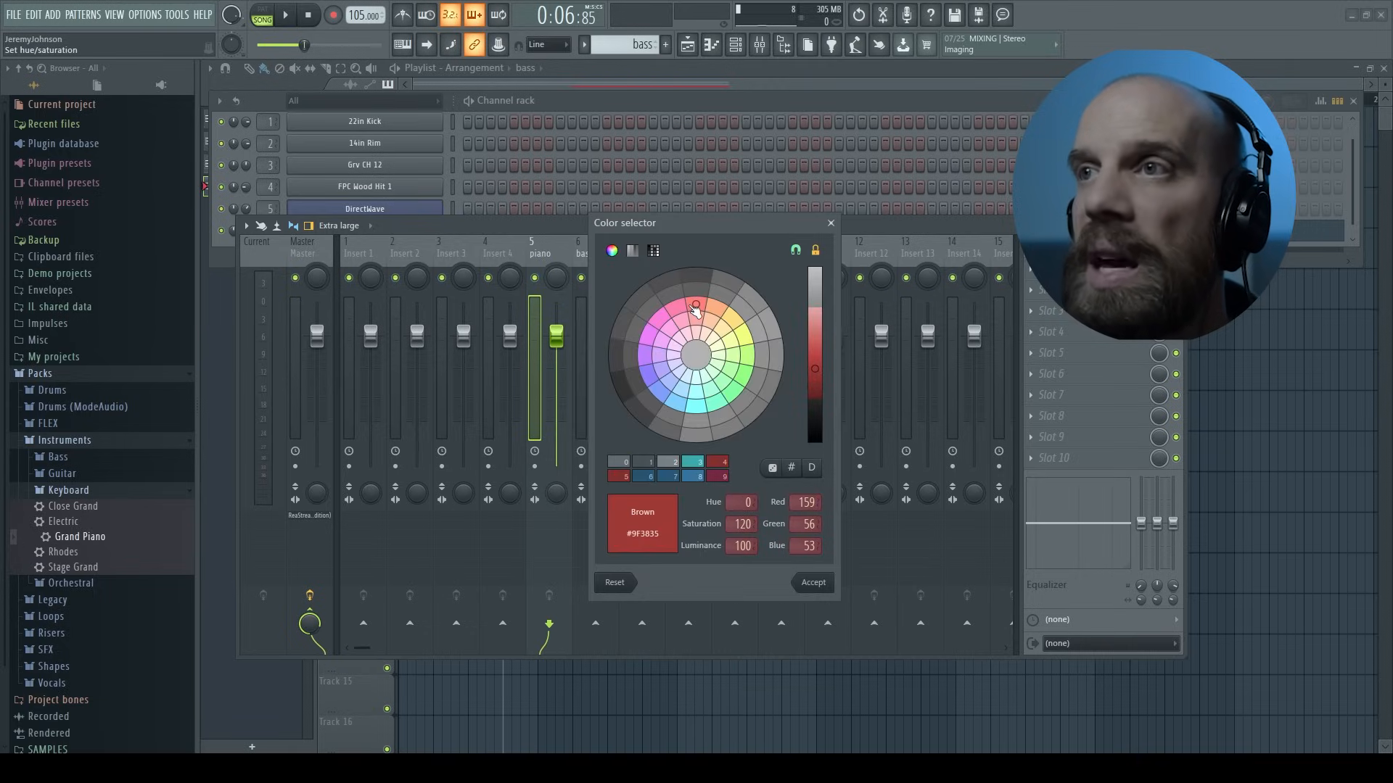
key("Return")
Step: Set the bass mixer track's color to the olive shade #9F8735
left_click(593, 247)
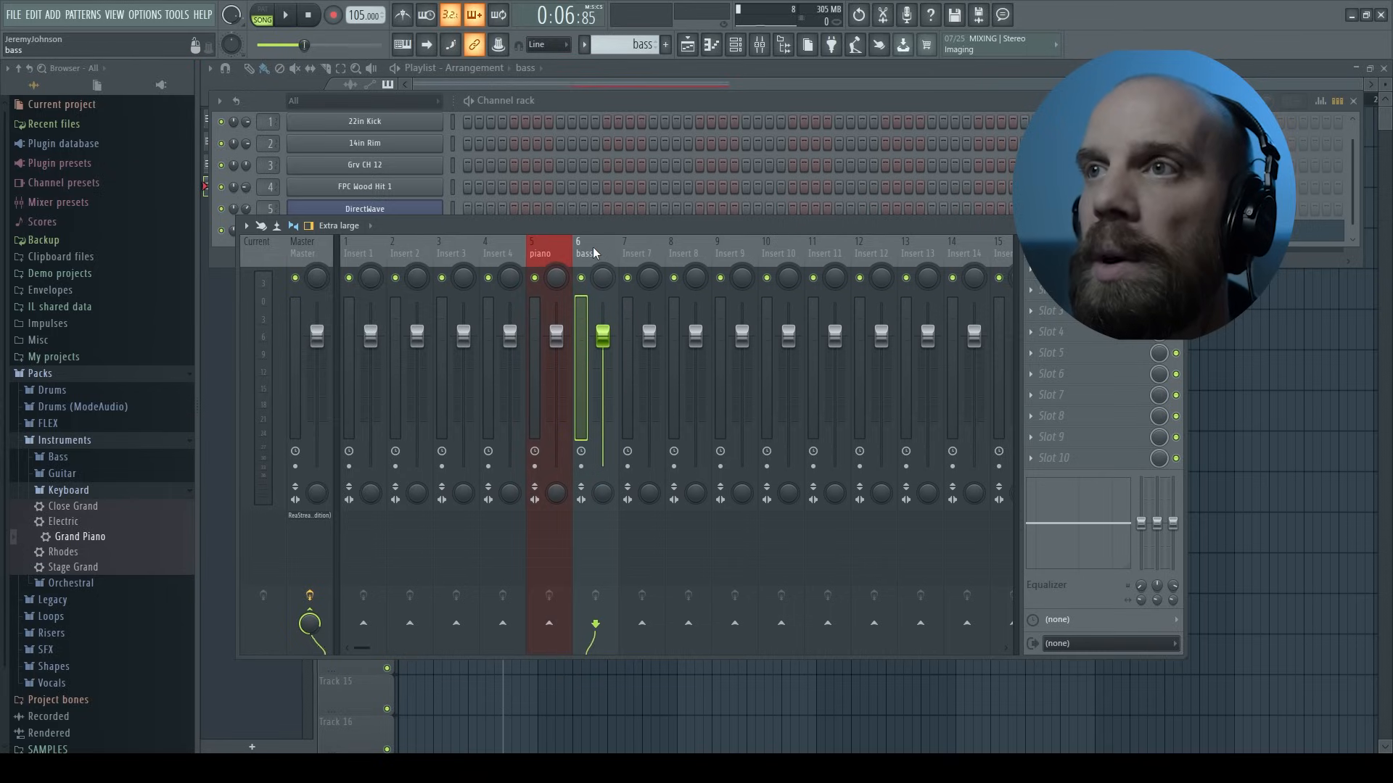
right_click(591, 247)
left_click(660, 268)
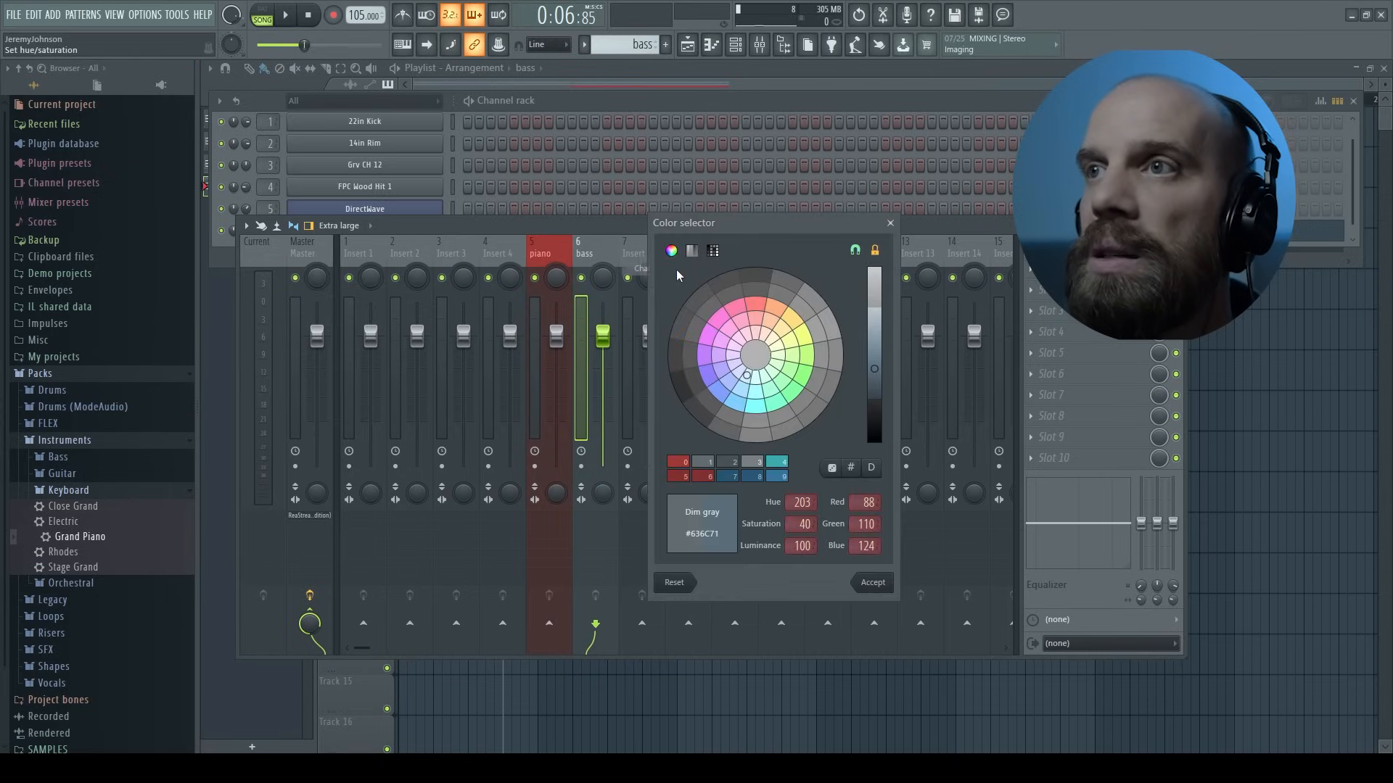
left_click(804, 321)
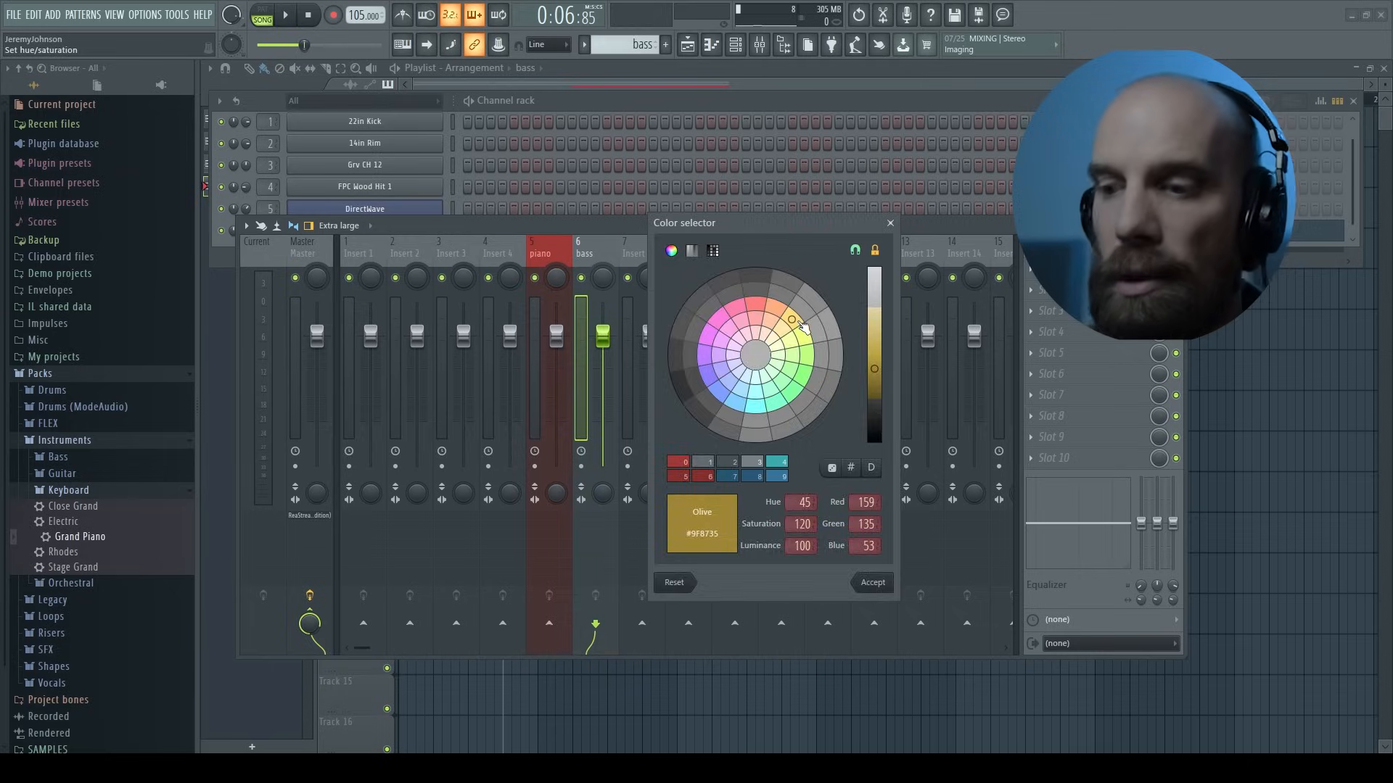
key("Return")
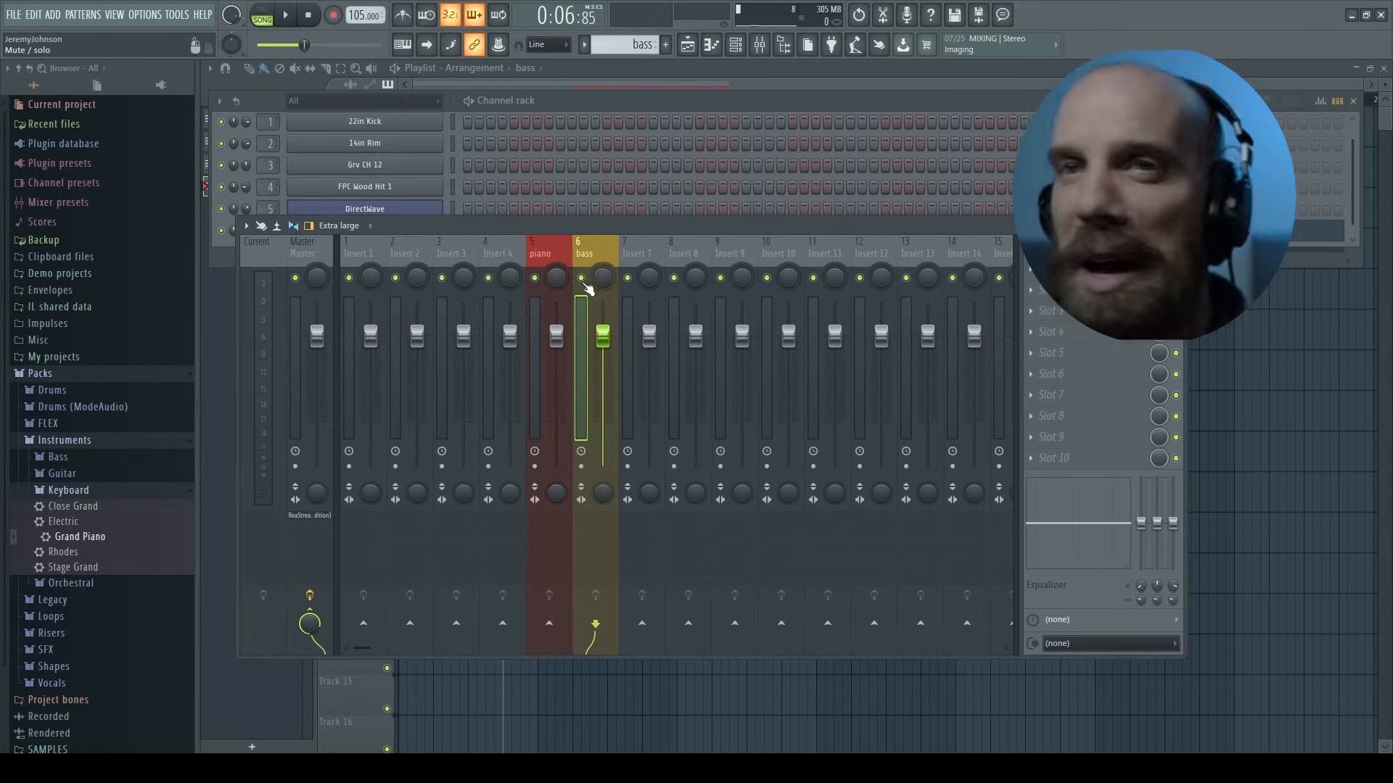
Step: Solo the DirectWave channel with the piano mixer track selected, and play the song to check that track's meter
left_click(552, 251)
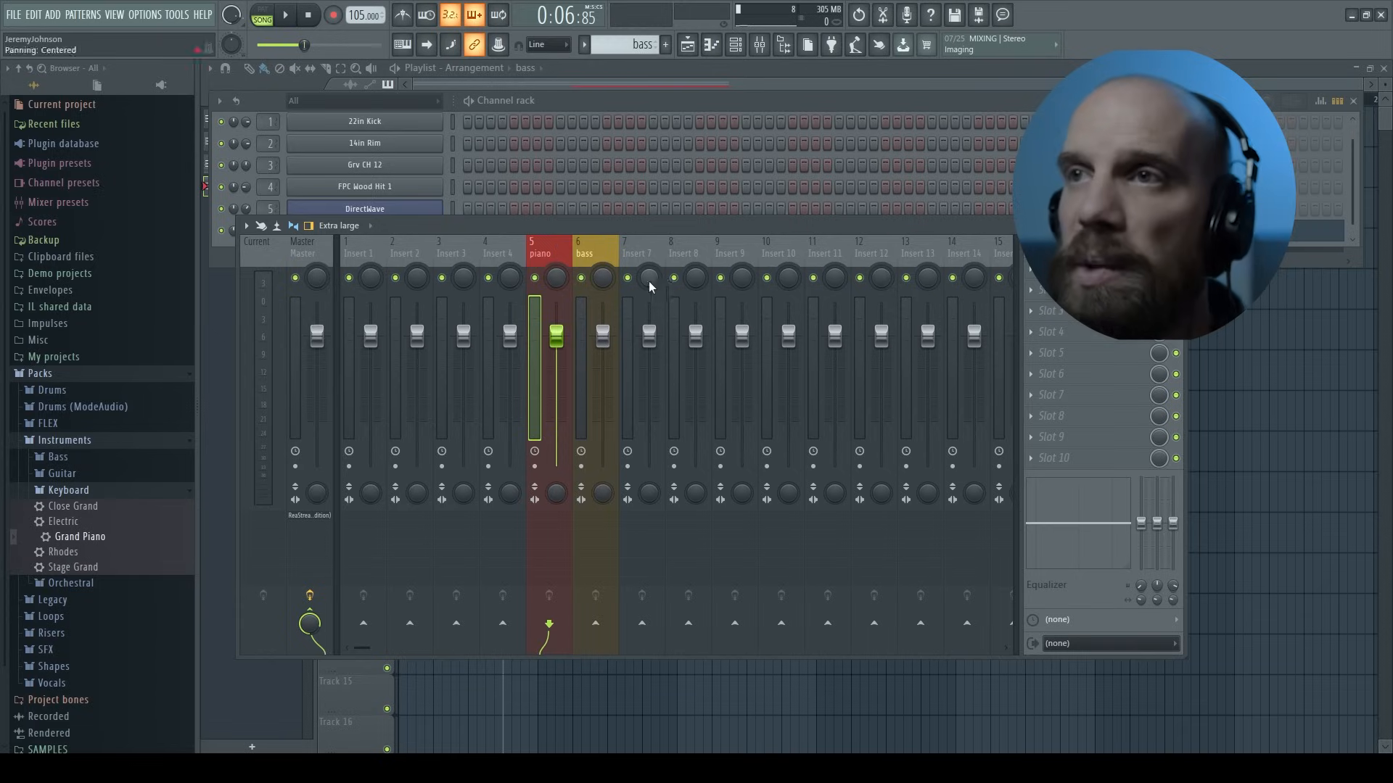
left_click(558, 100)
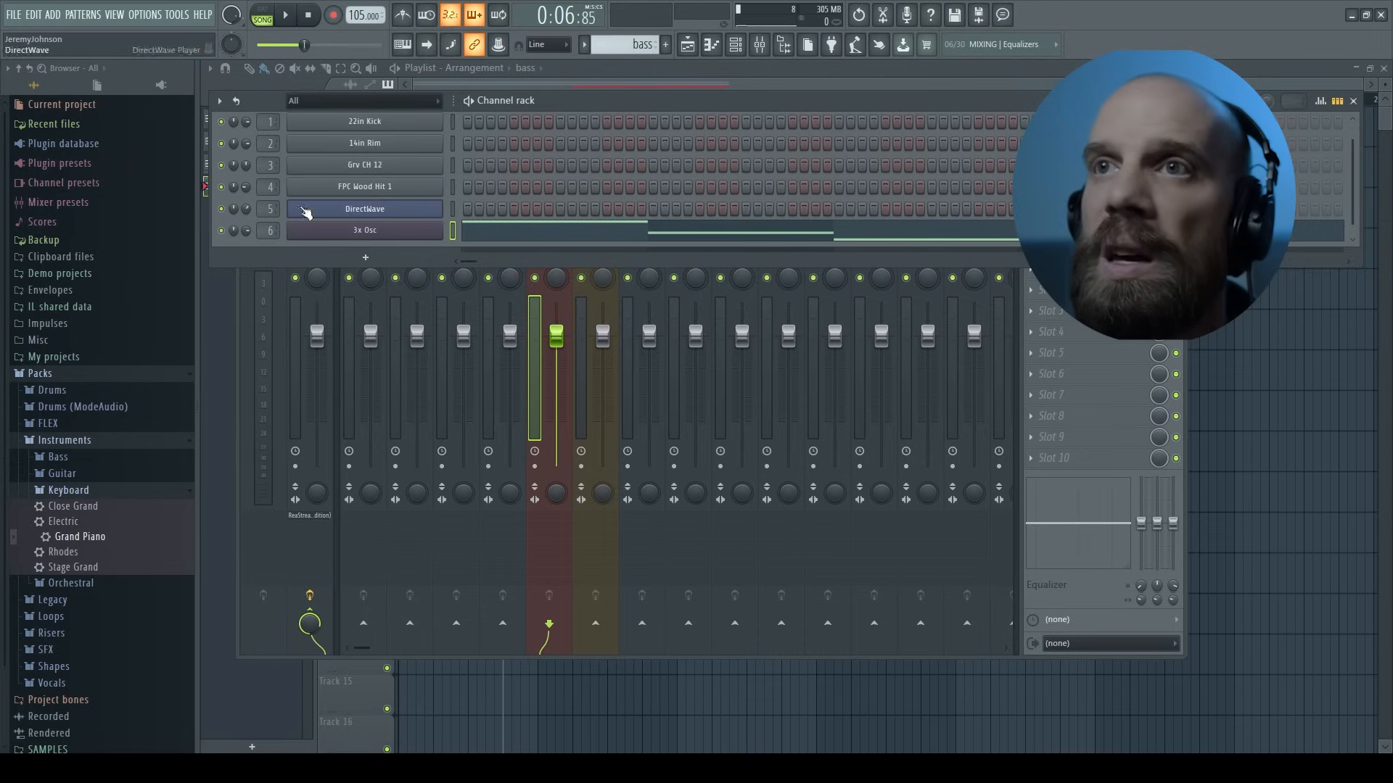
right_click(221, 208)
left_click(242, 217)
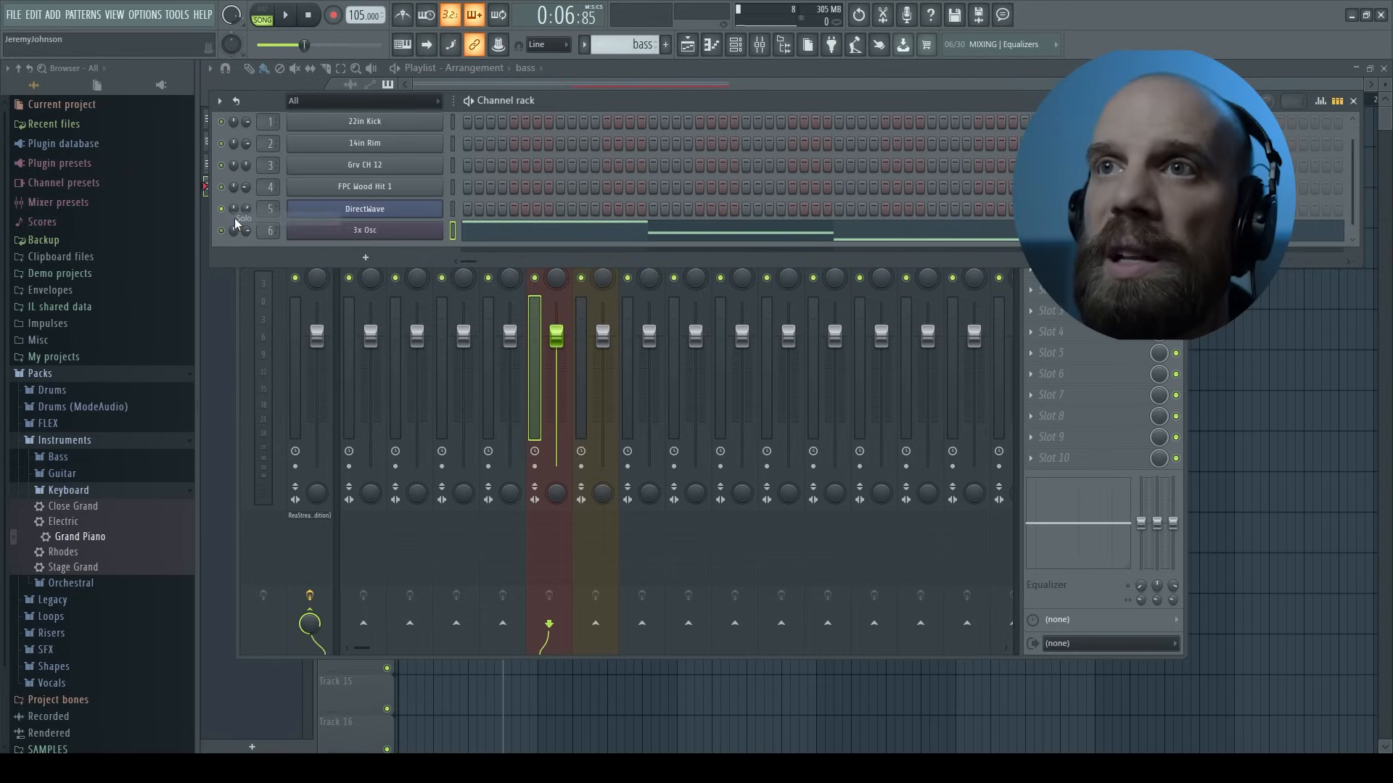
key("space")
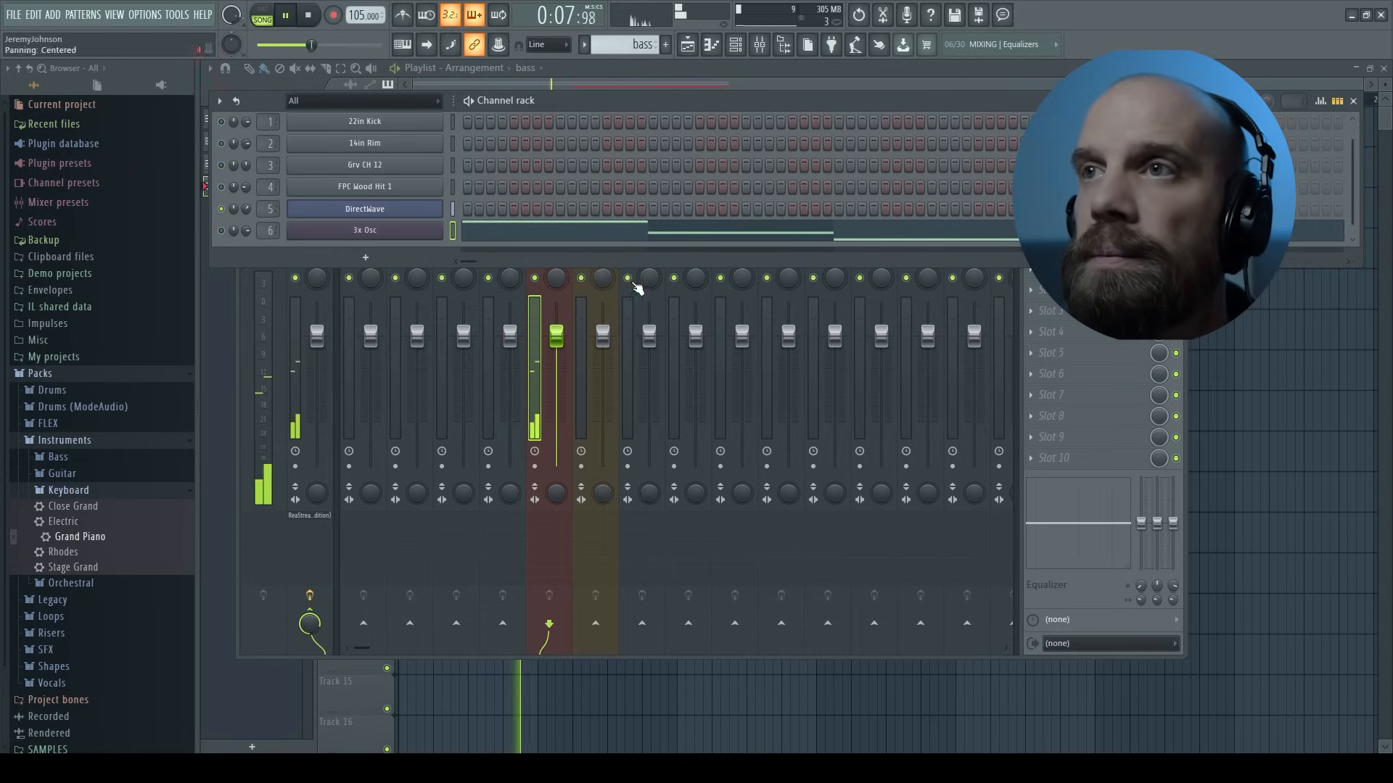
left_click(778, 283)
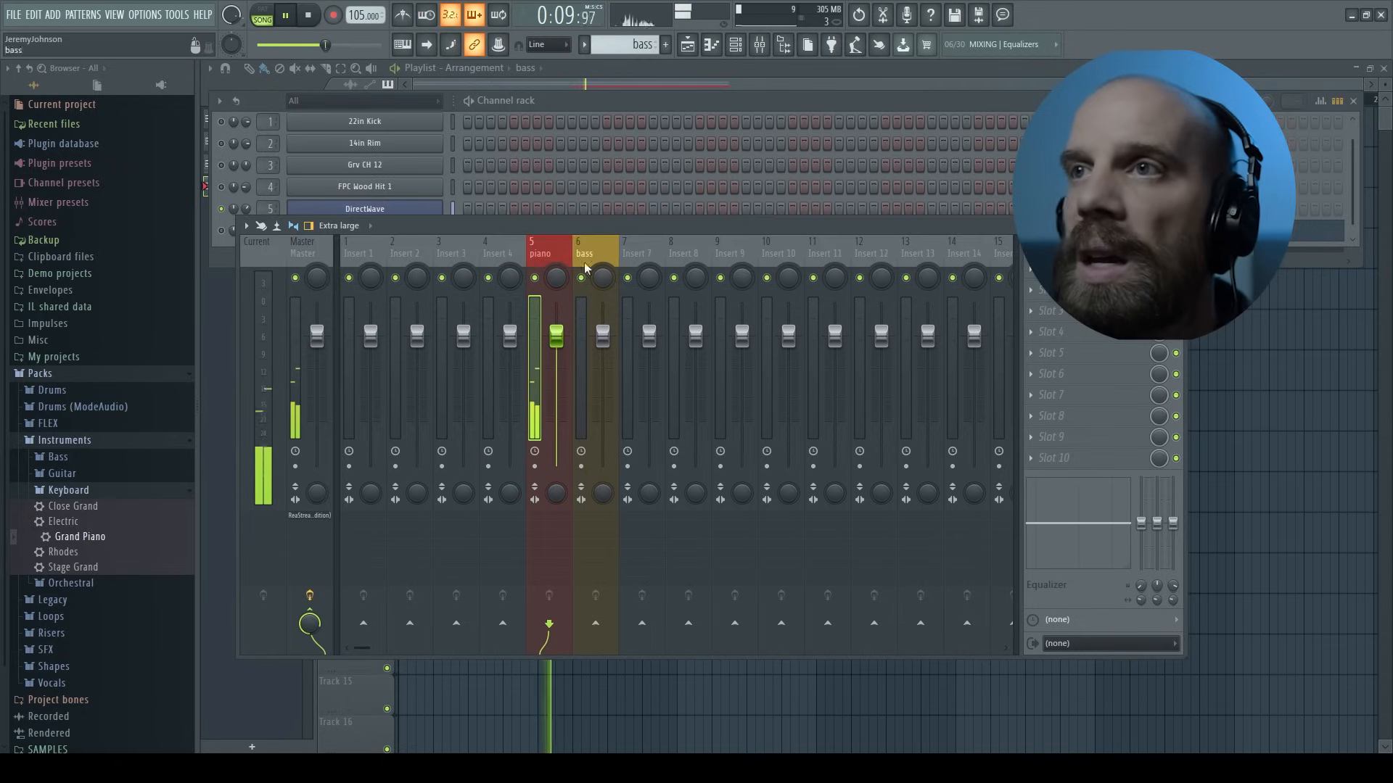
key("space")
key("space")
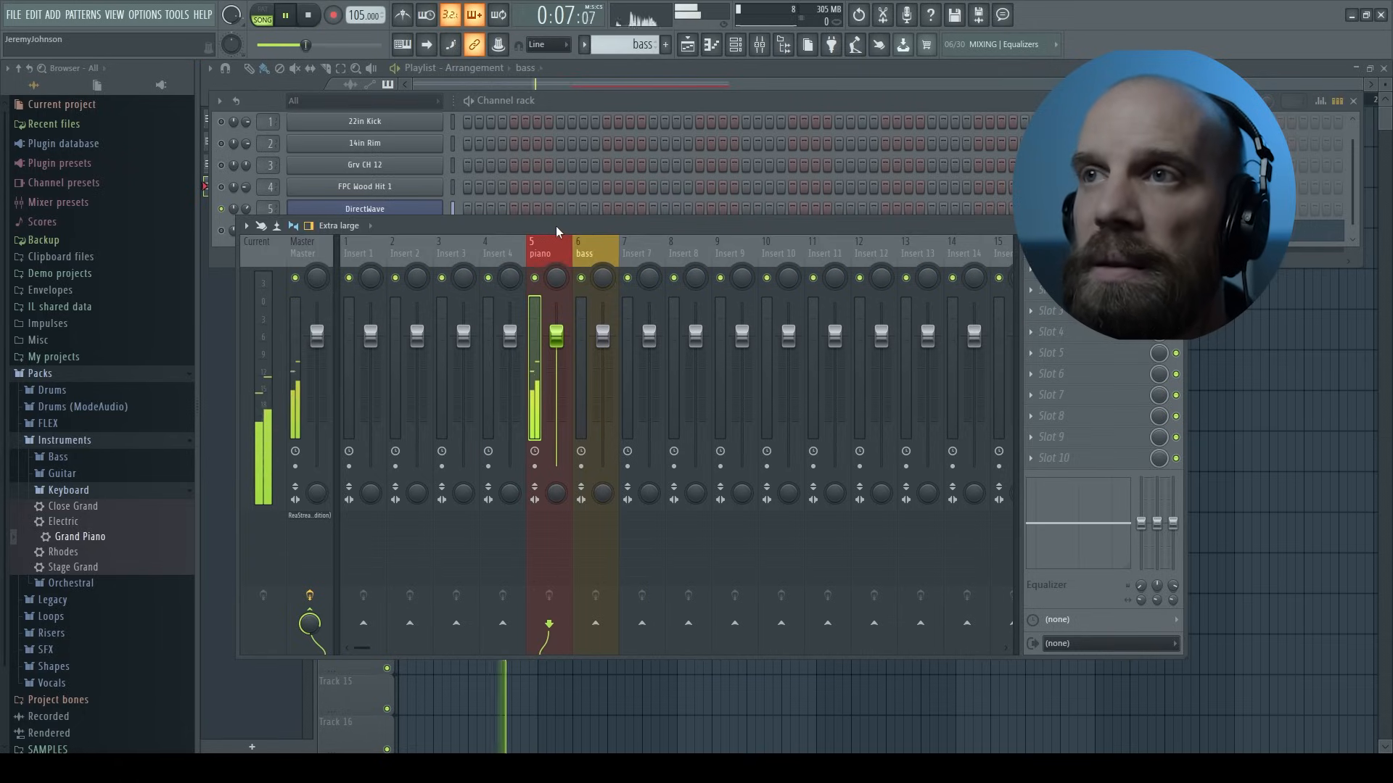
key("space")
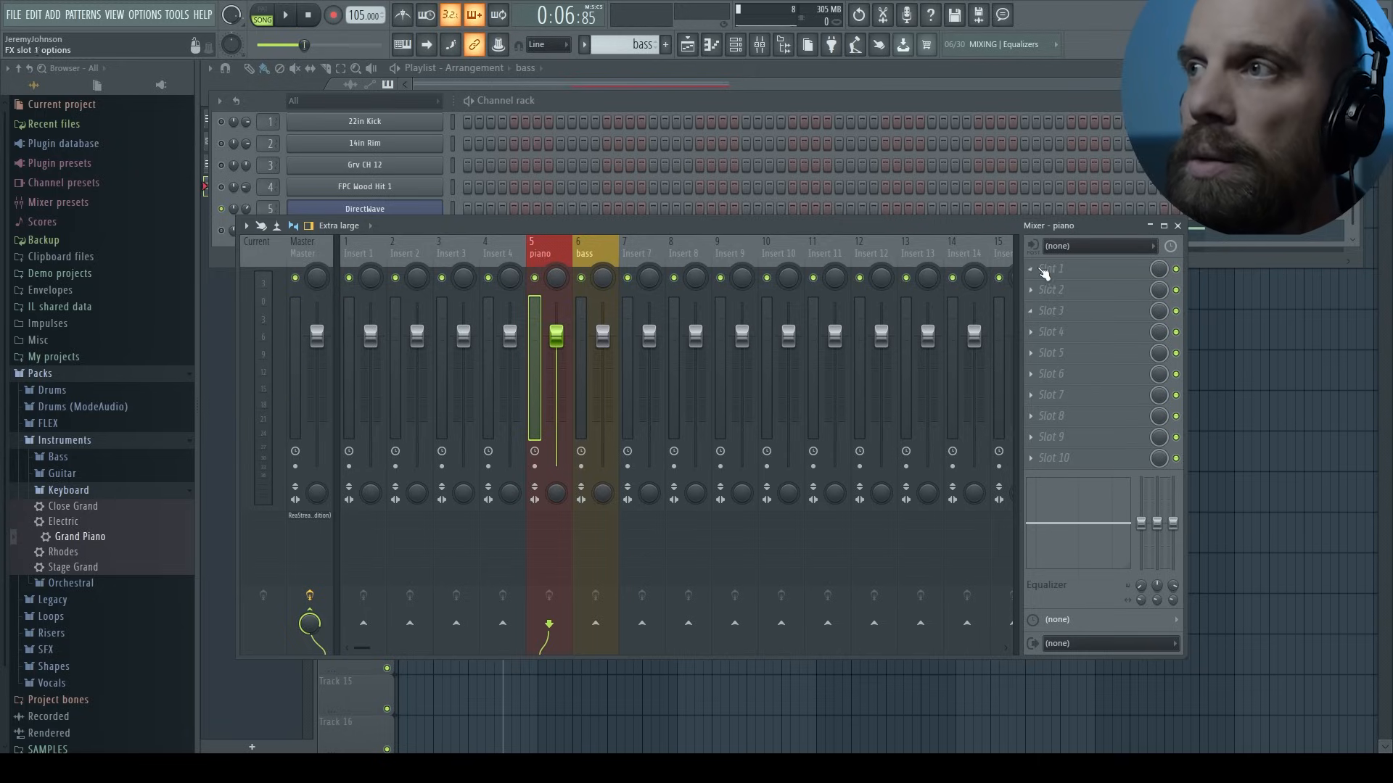
Step: Load Fruity Parametric EQ 2 in the piano track's first effect slot and slightly boost band 4 at a higher frequency during playback
left_click(1031, 270)
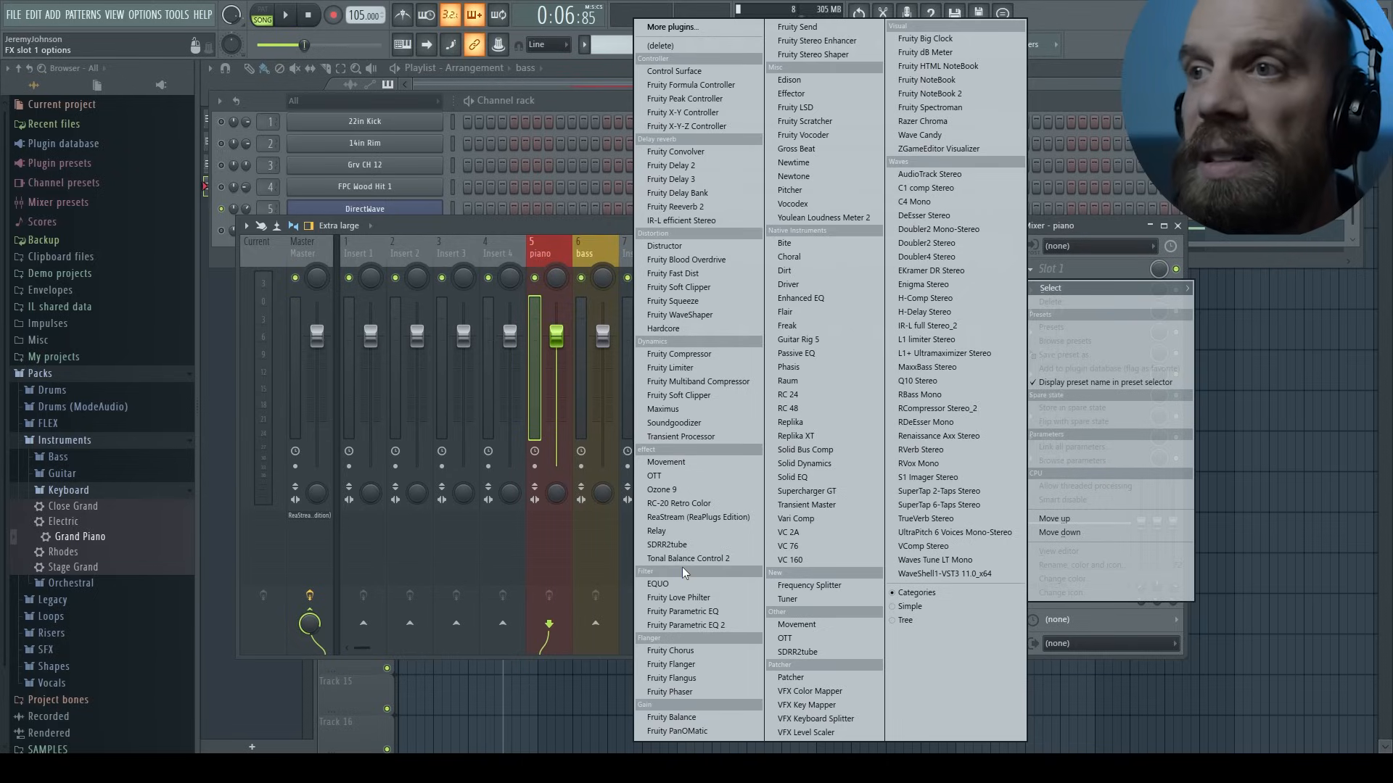
left_click(684, 624)
left_click_drag(469, 207, 813, 241)
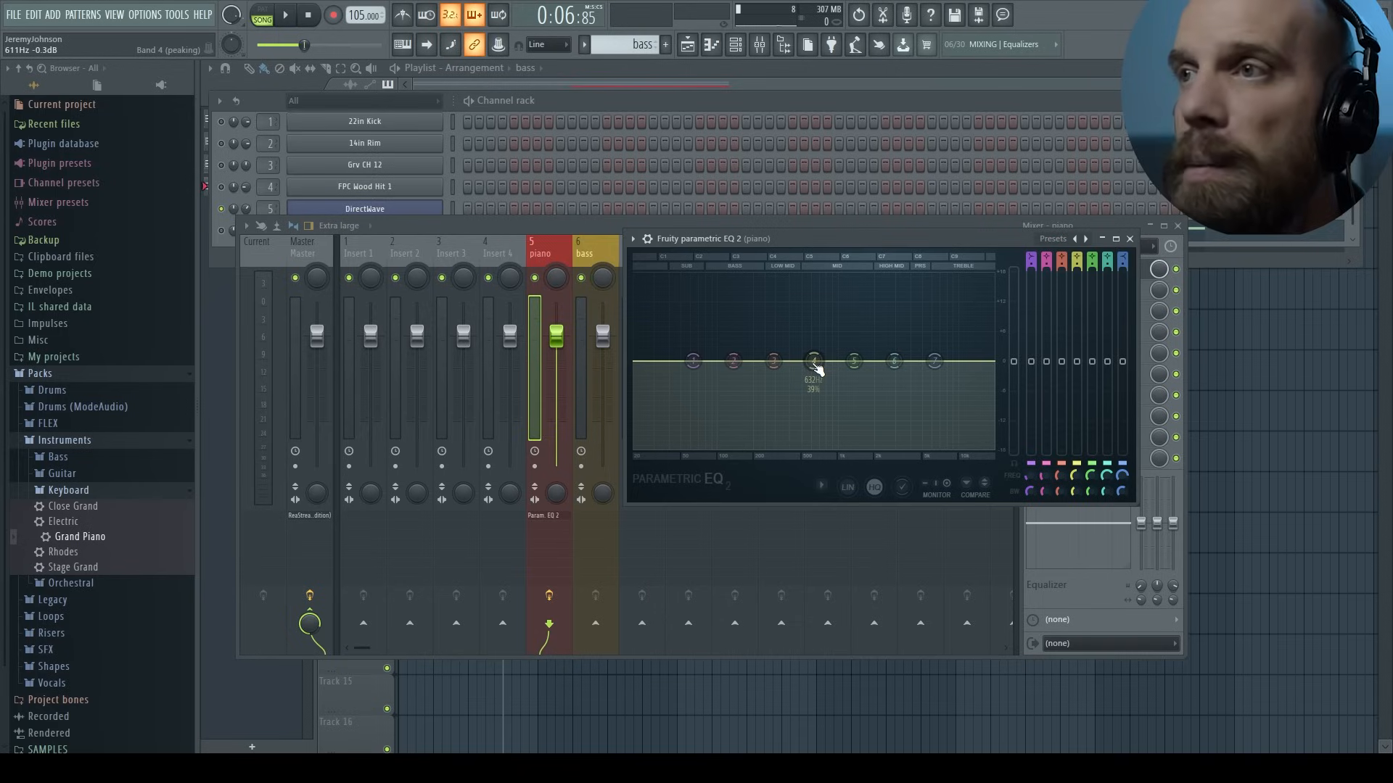
key("space")
left_click_drag(815, 367, 848, 345)
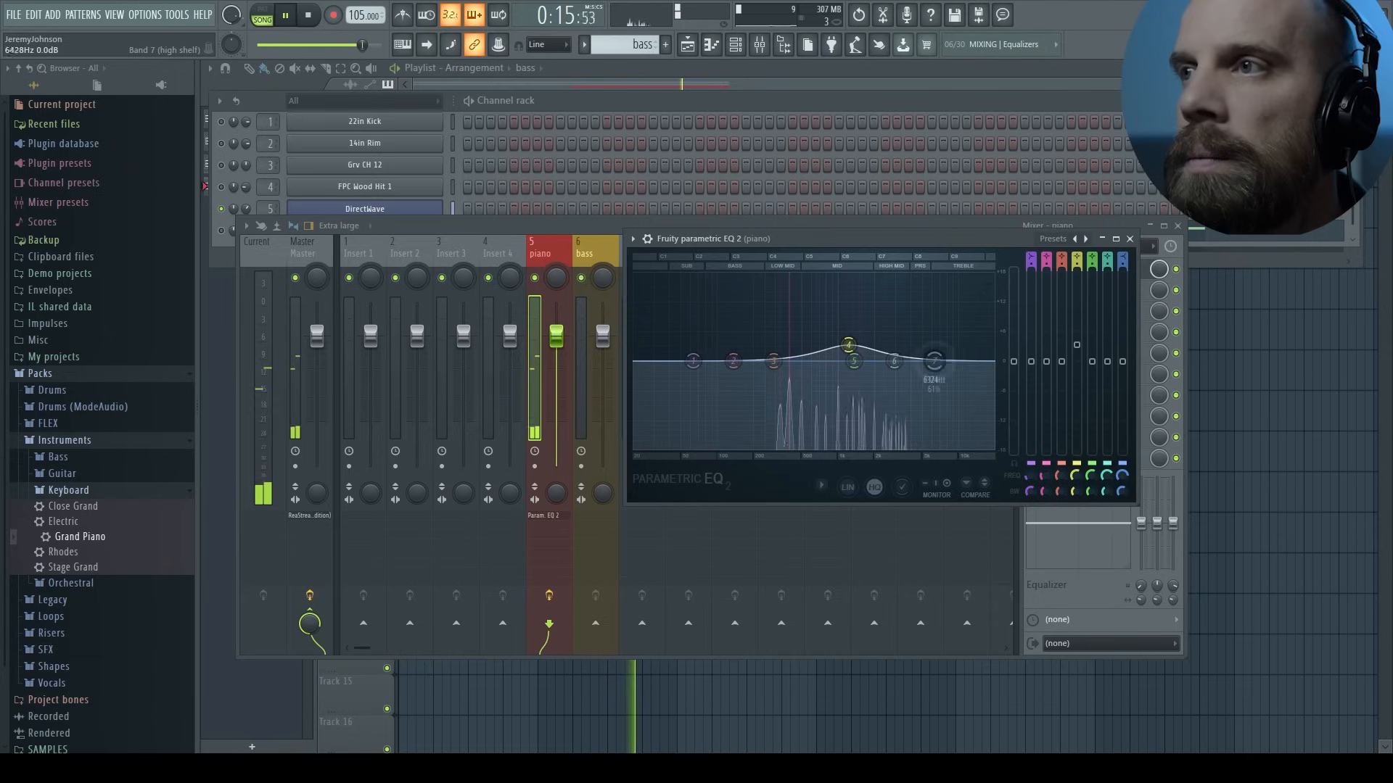
Step: Change EQ band 7 to a low pass filter and lower its cutoff frequency
right_click(936, 361)
mouse_move(977, 405)
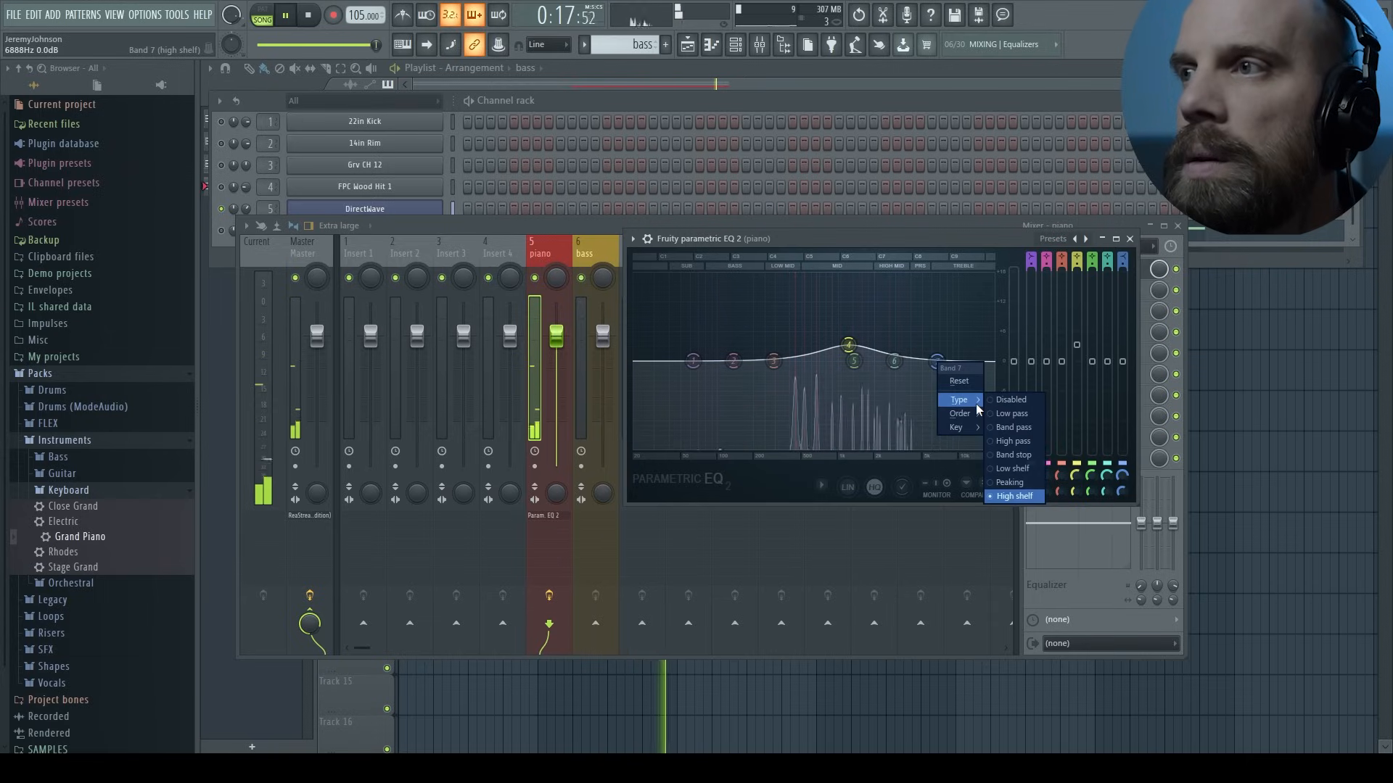
left_click(1012, 413)
left_click_drag(933, 361, 908, 361)
Step: Change EQ band 1 to a high pass filter, raise its cutoff slightly, and close the EQ with playback stopped
right_click(693, 363)
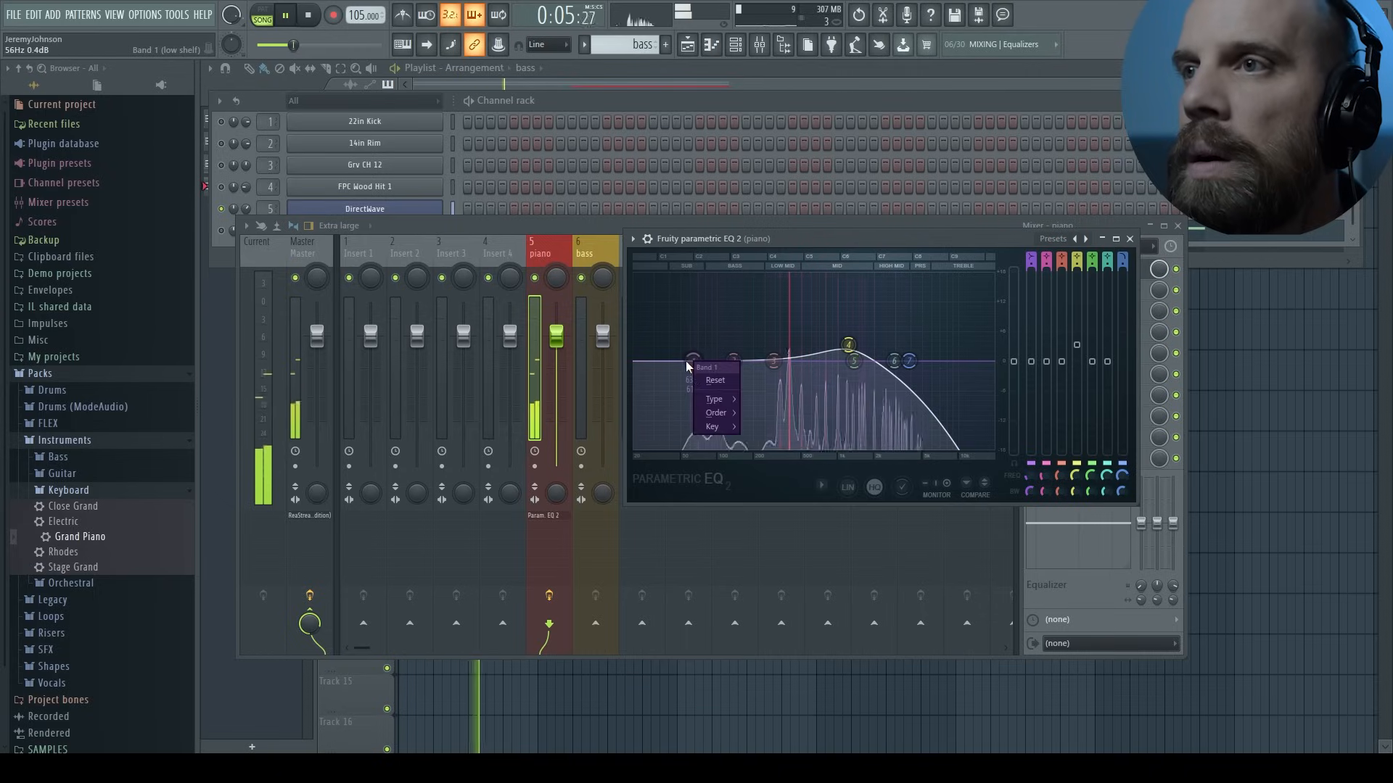
mouse_move(704, 398)
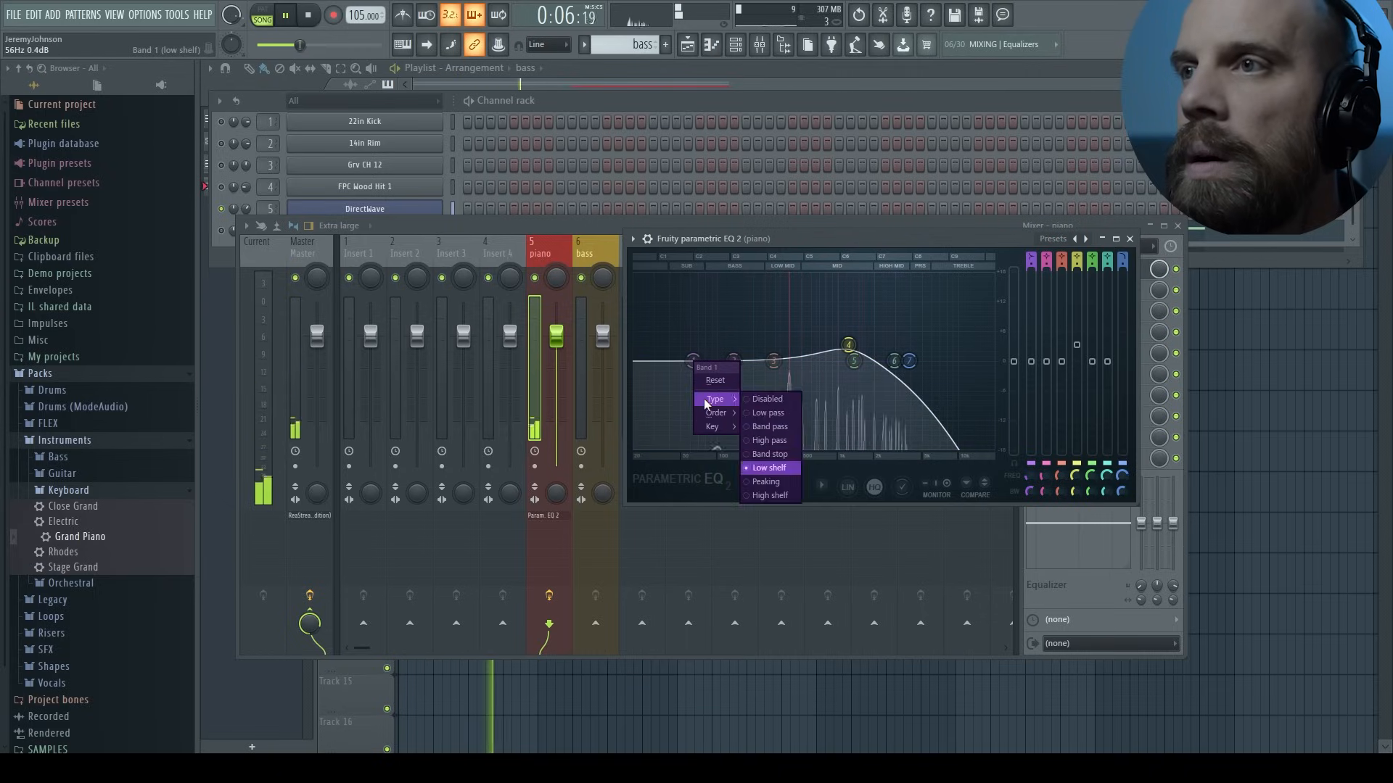
left_click(769, 440)
left_click_drag(698, 367, 707, 367)
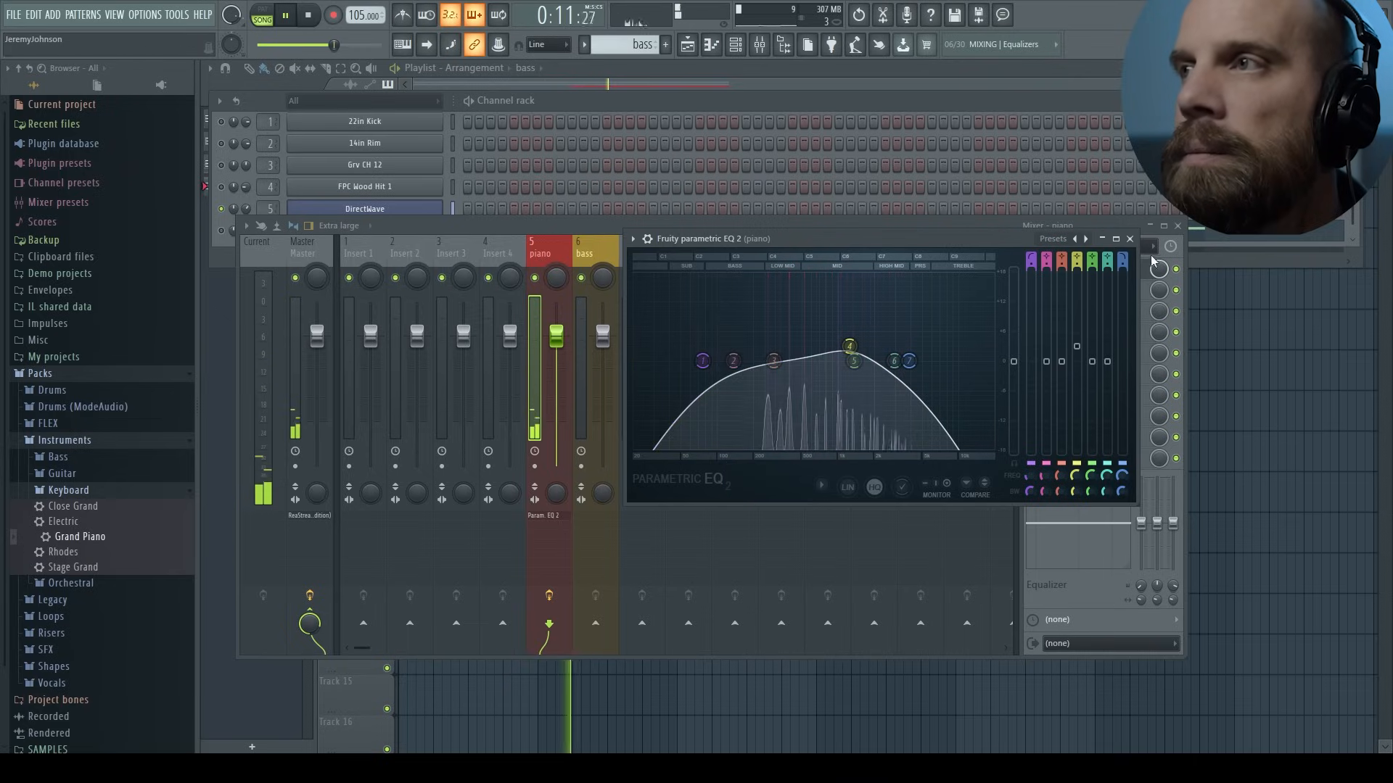
left_click(1130, 239)
key("space")
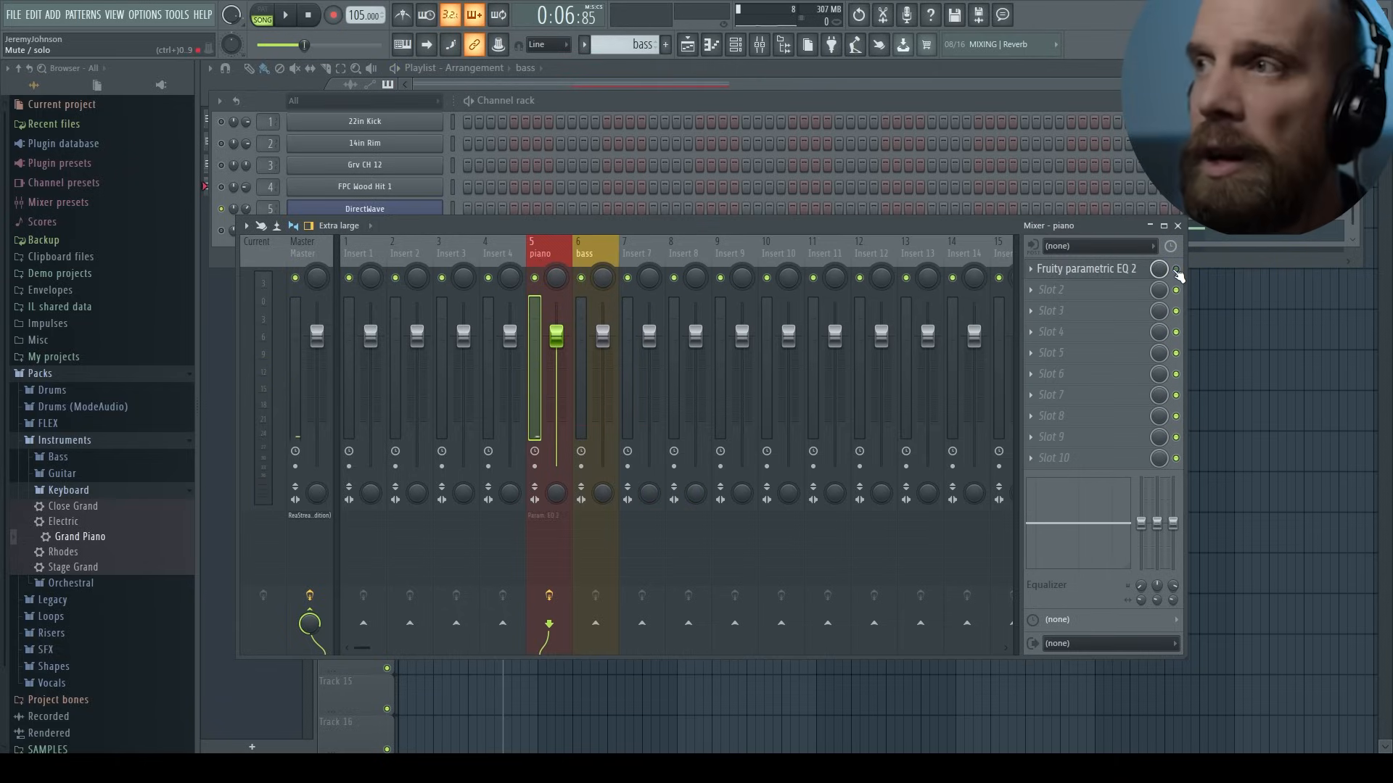
Step: Compare the piano's sound during playback with its Fruity Parametric EQ 2 bypassed and enabled, leaving the EQ on
key("space")
left_click(1176, 270)
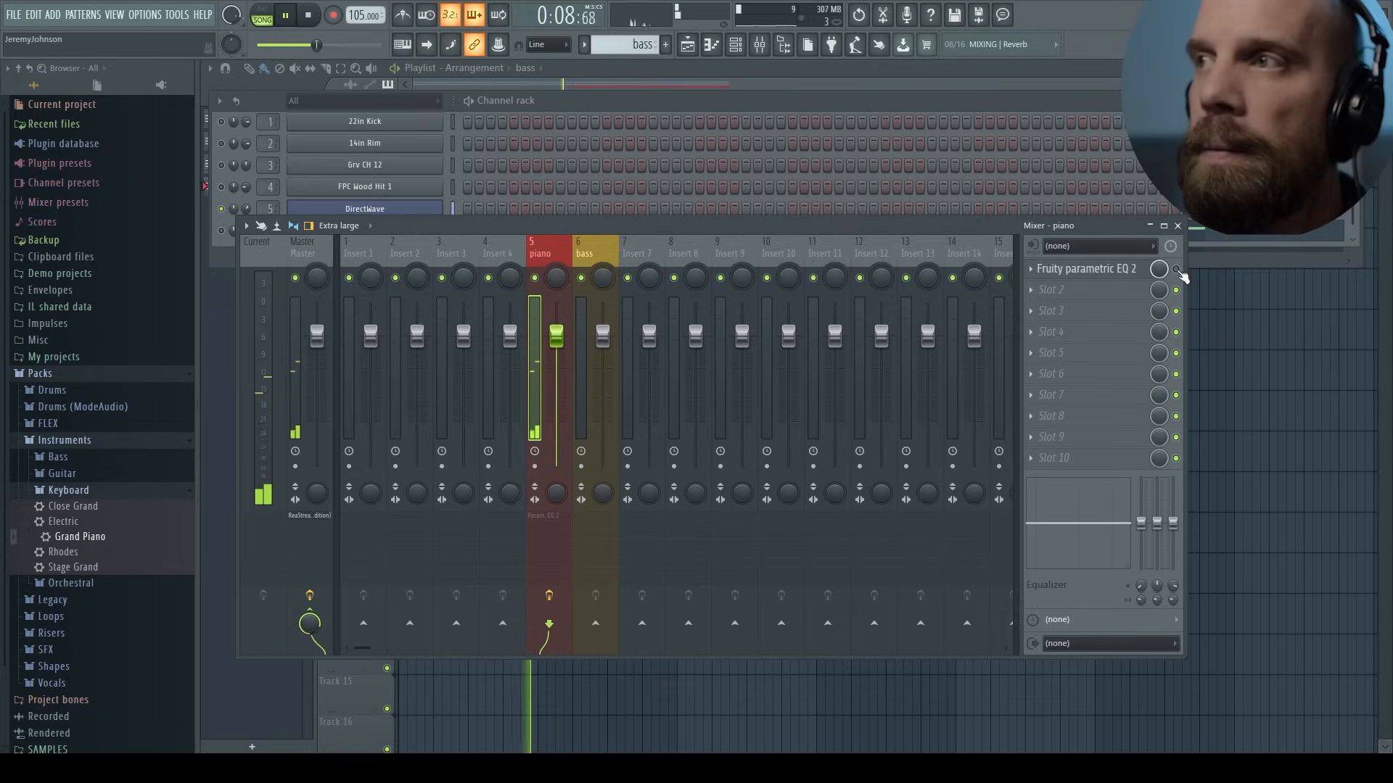
left_click(1176, 270)
key("space")
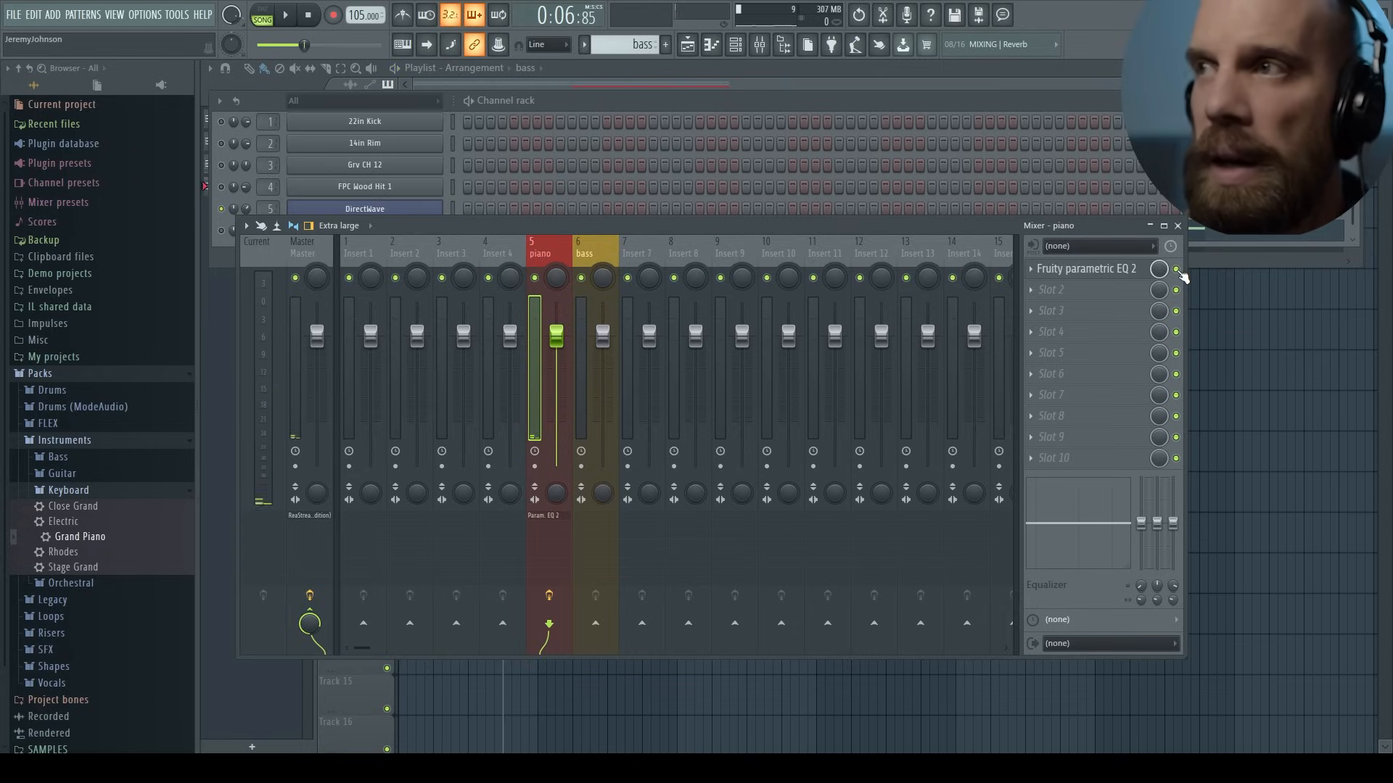
key("space")
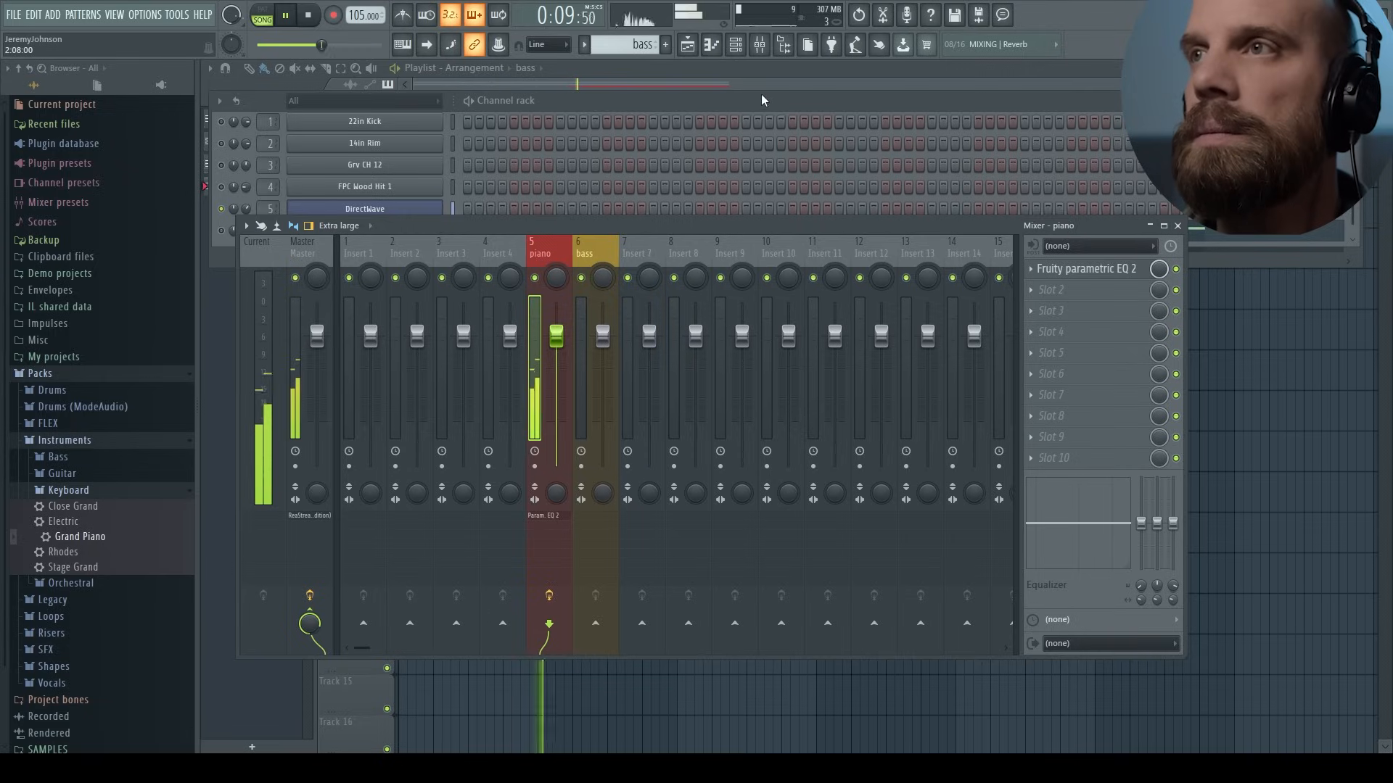
Step: Stop playback and turn off solo on the DirectWave channel in the channel rack
left_click(613, 98)
key("space")
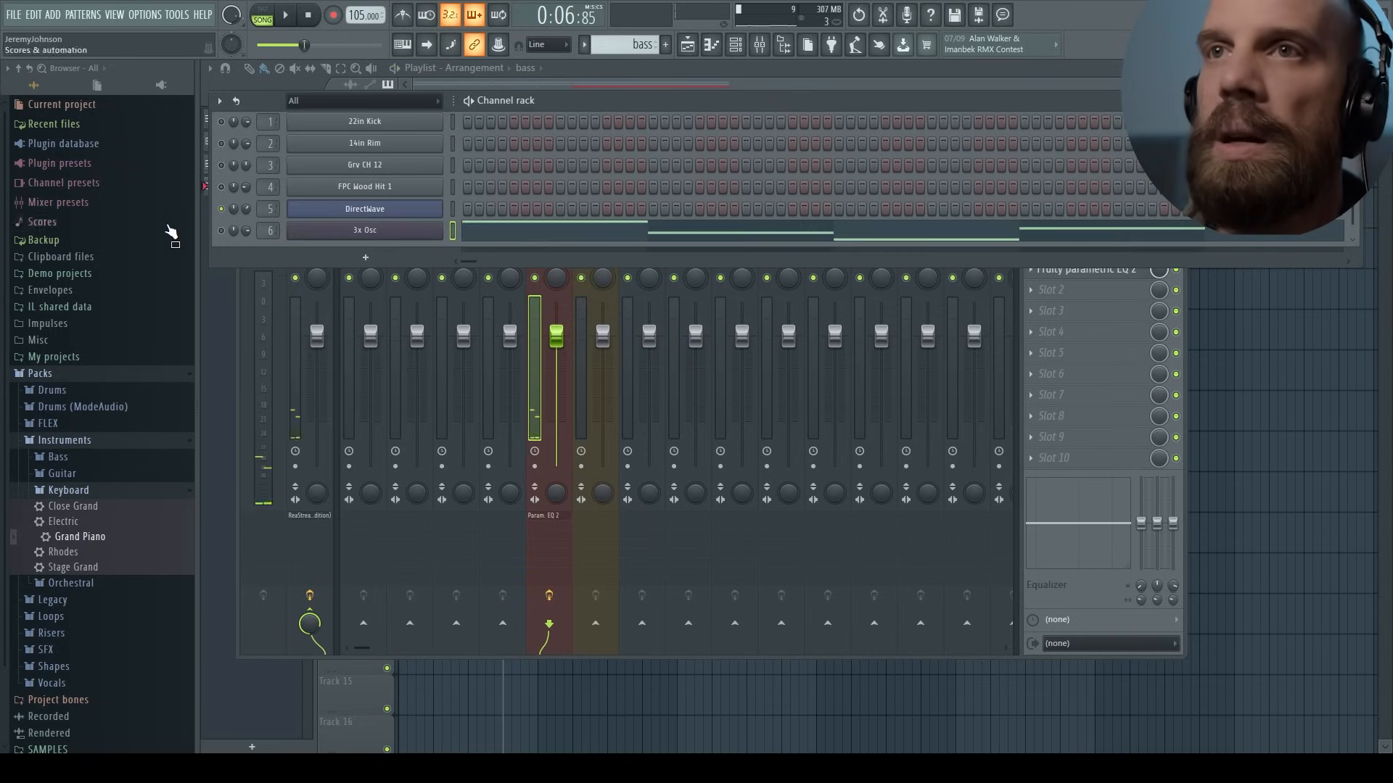
right_click(224, 211)
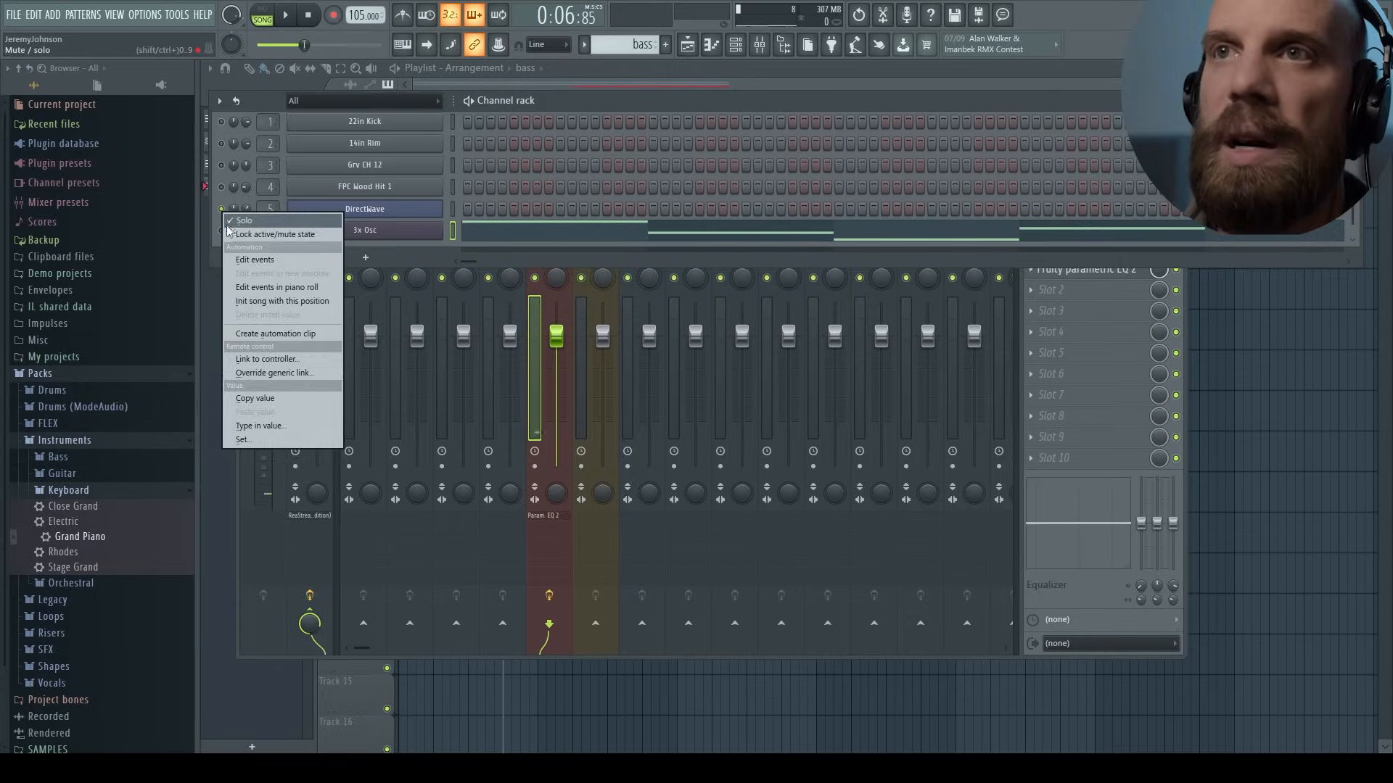
left_click(232, 230)
Step: Return to the playlist and play the full arrangement from bar 5
left_click(862, 65)
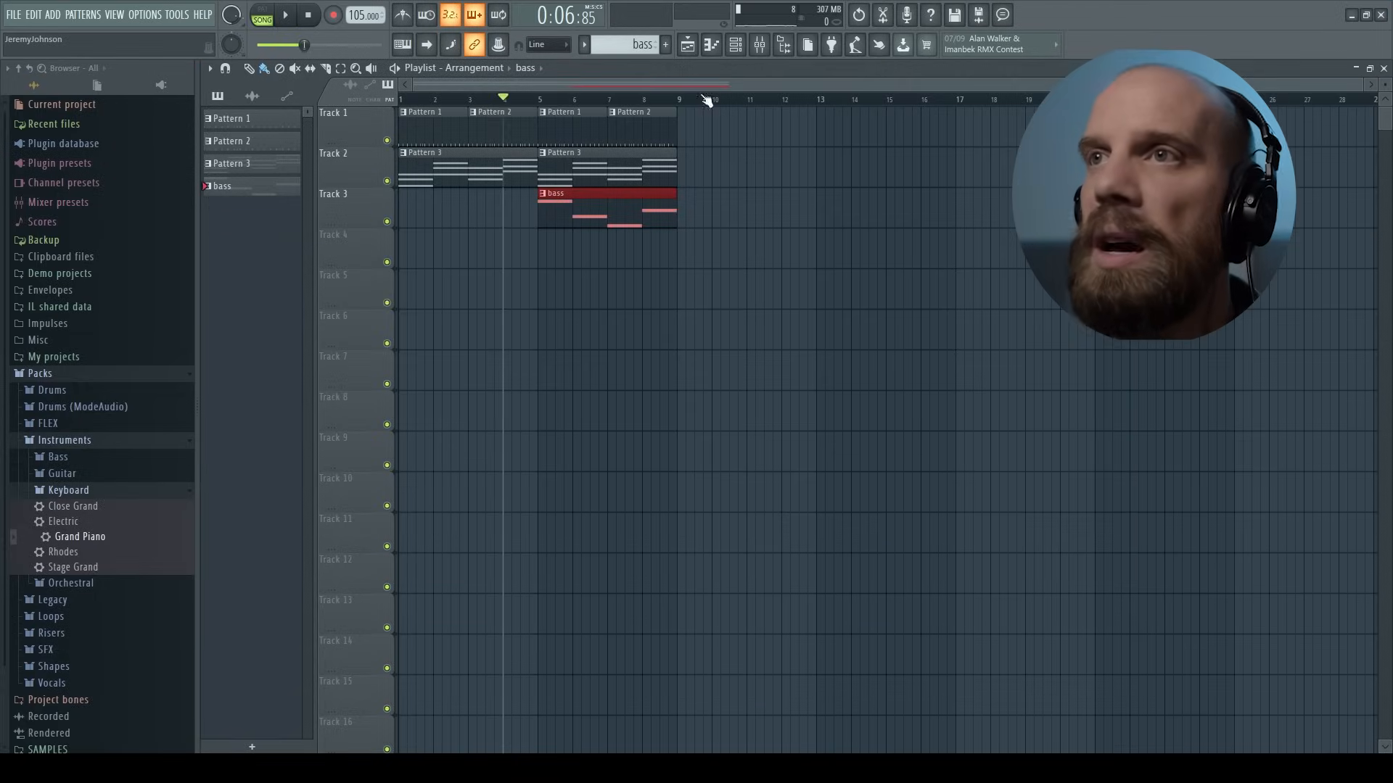
left_click(540, 99)
key("space")
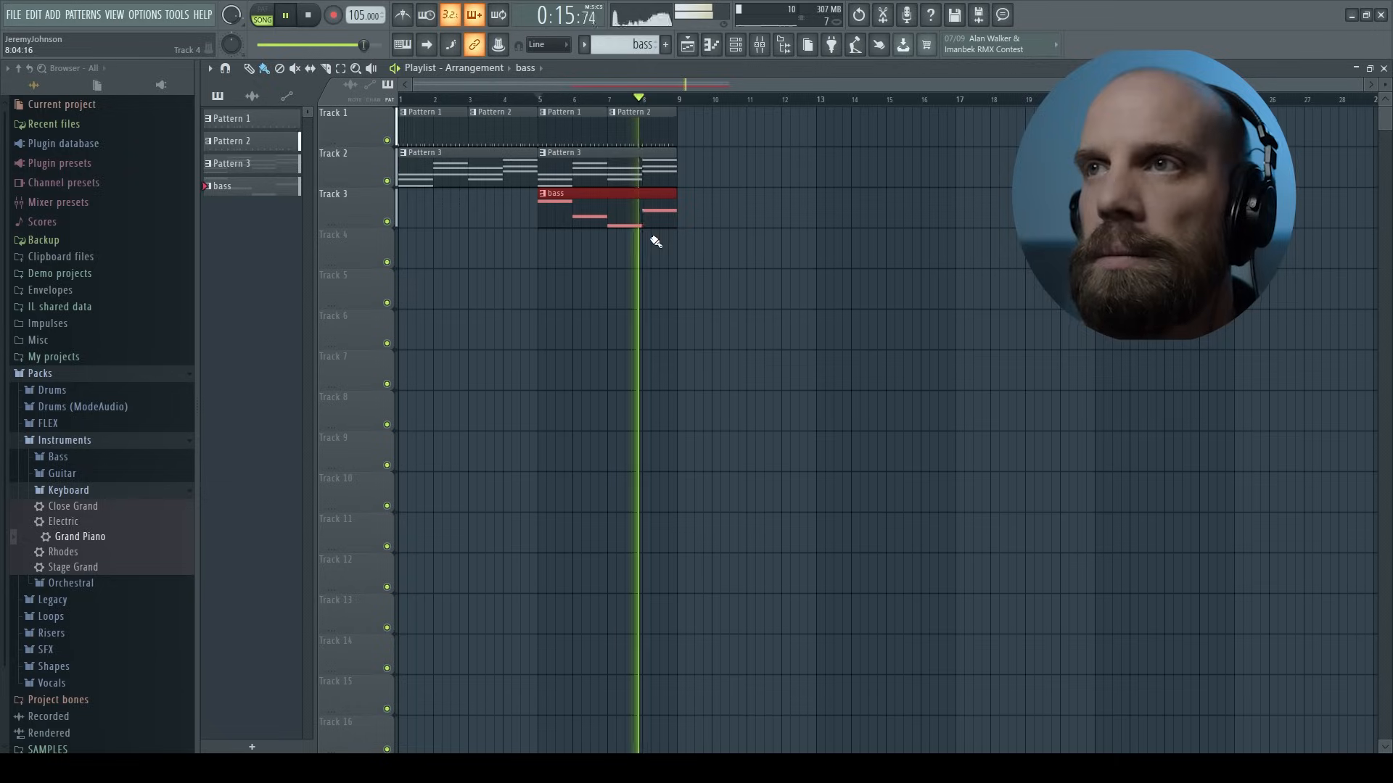
key("space")
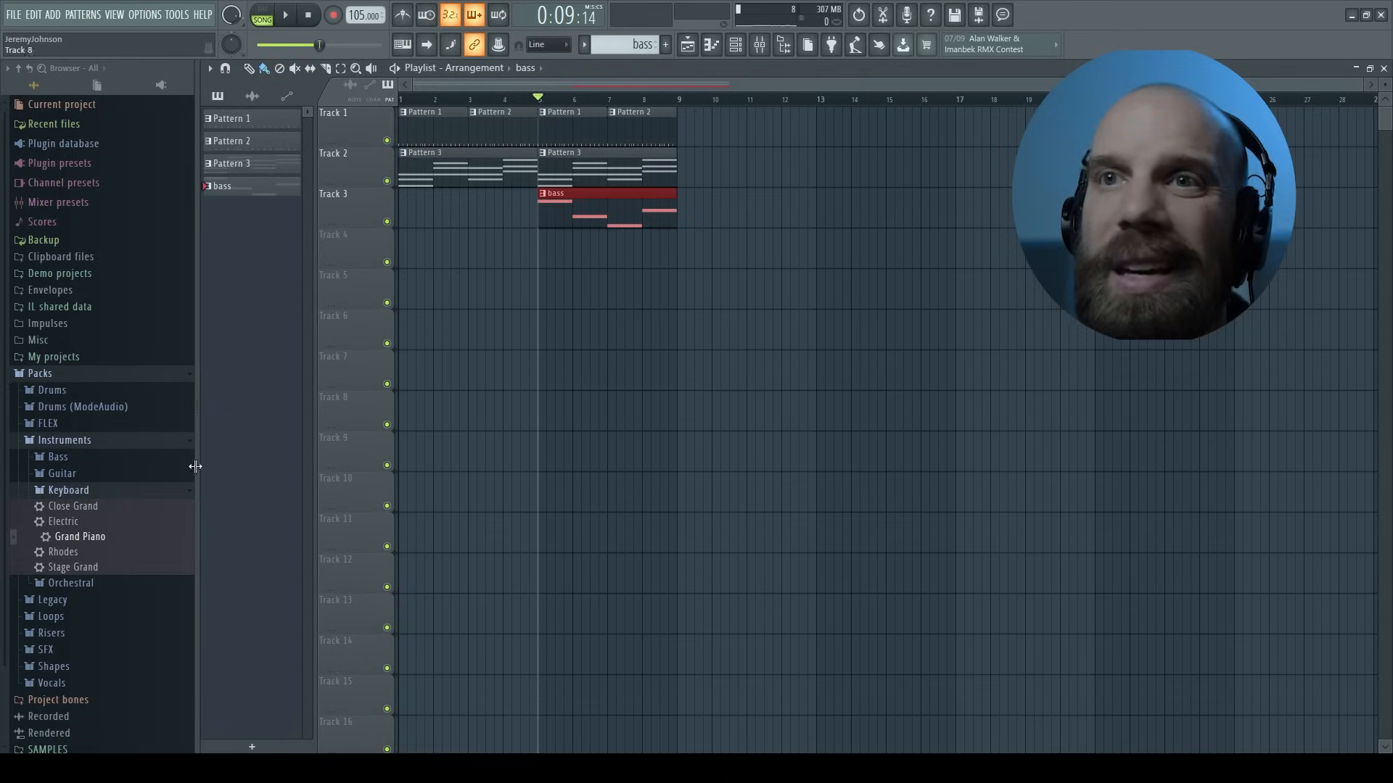
Step: Place the Riser Ghost sample from the Risers pack on playlist Track 4, starting at 2:05:00 with a length of 4:04:00
left_click(60, 440)
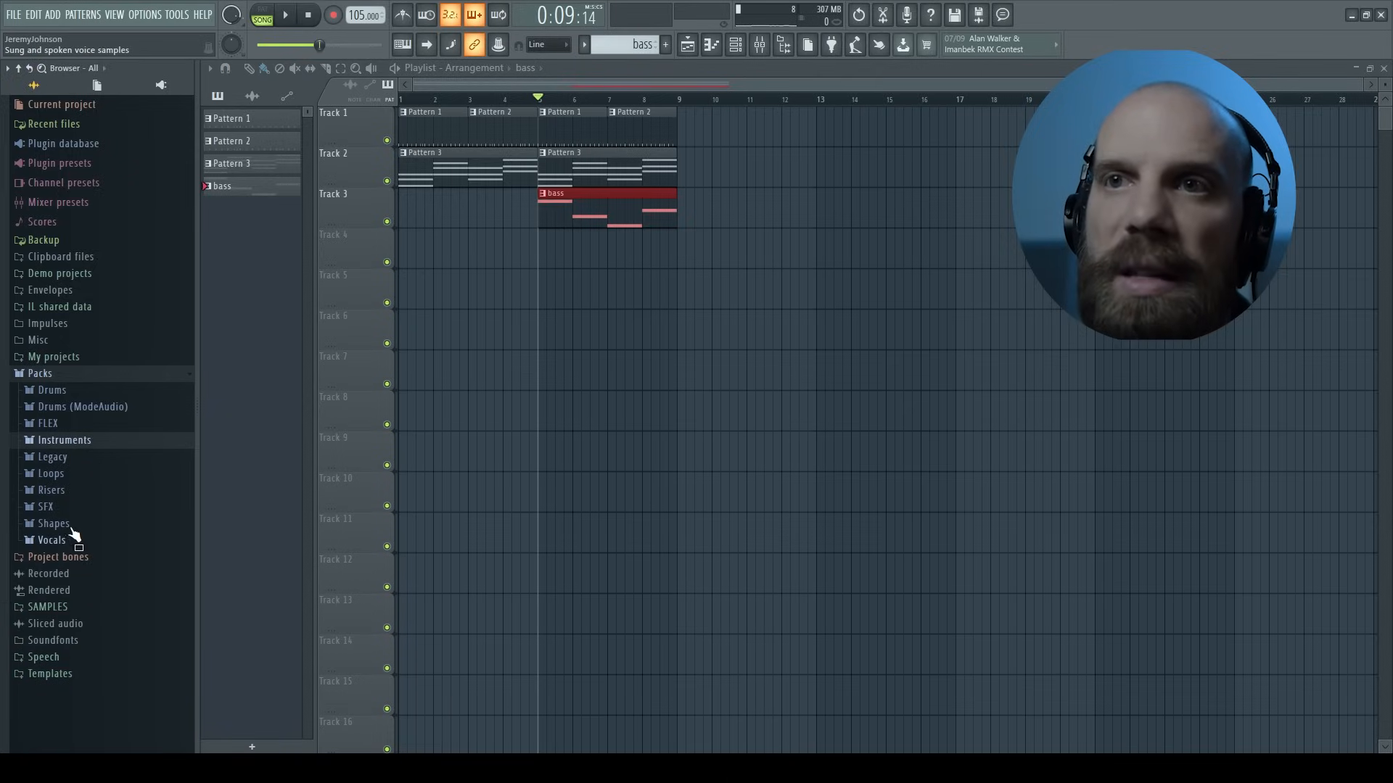
left_click(51, 491)
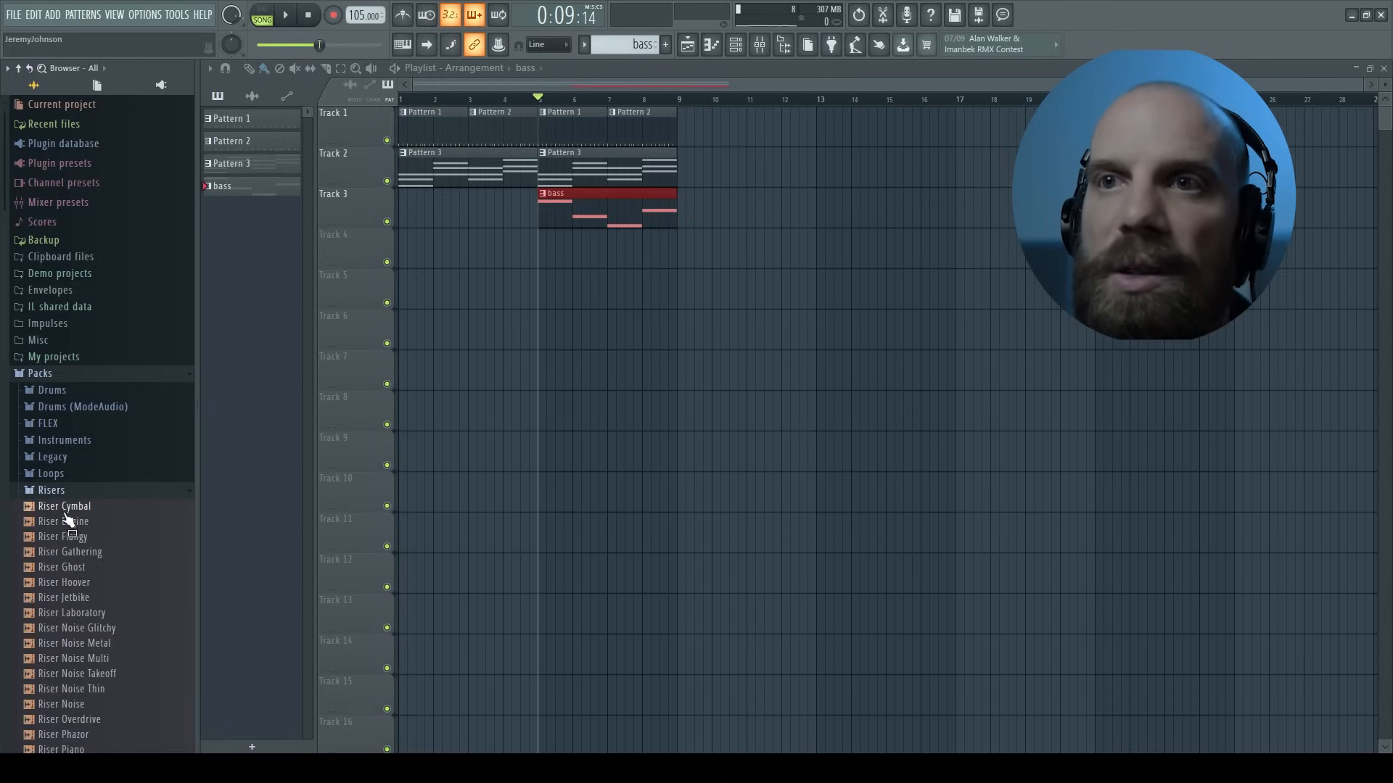
mouse_move(53, 573)
left_mouse_down()
mouse_move(121, 566)
mouse_move(42, 571)
left_mouse_up()
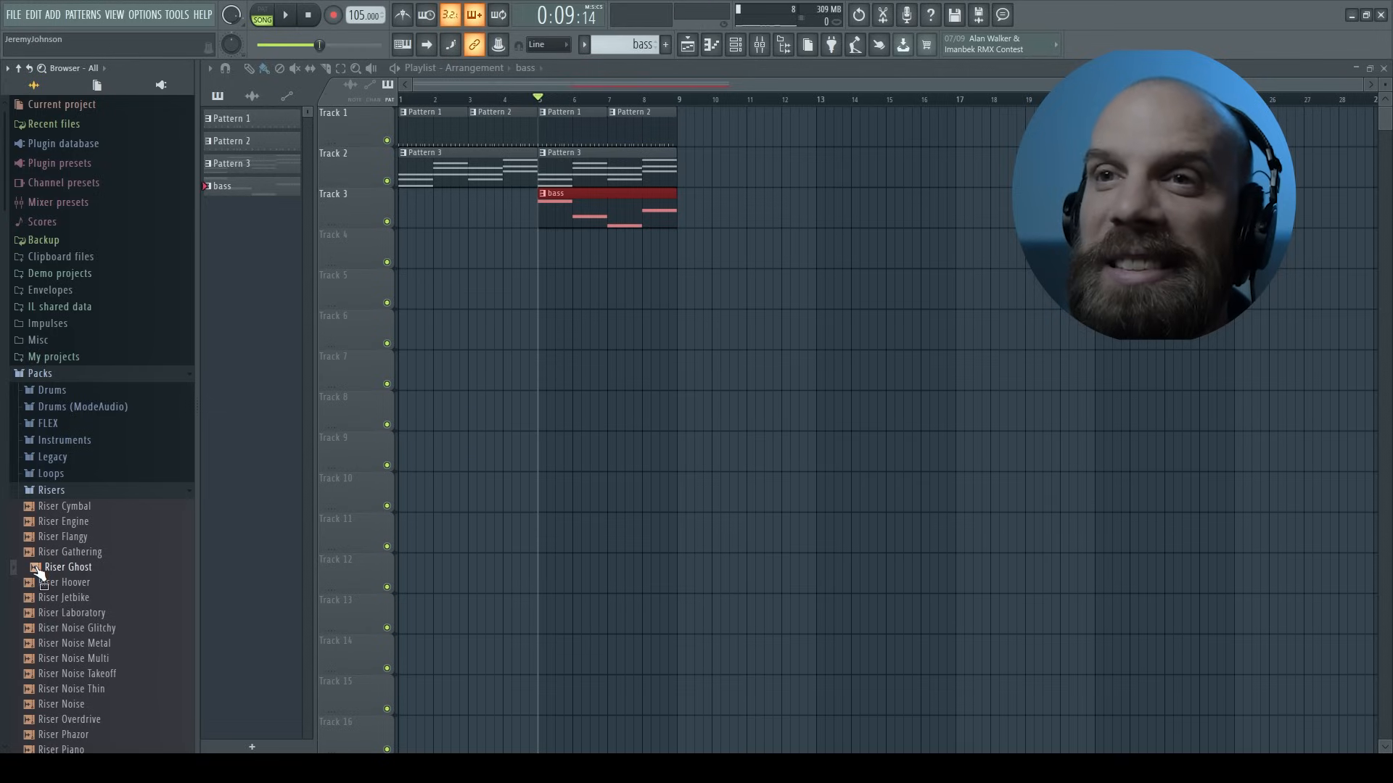
left_click_drag(40, 575, 497, 248)
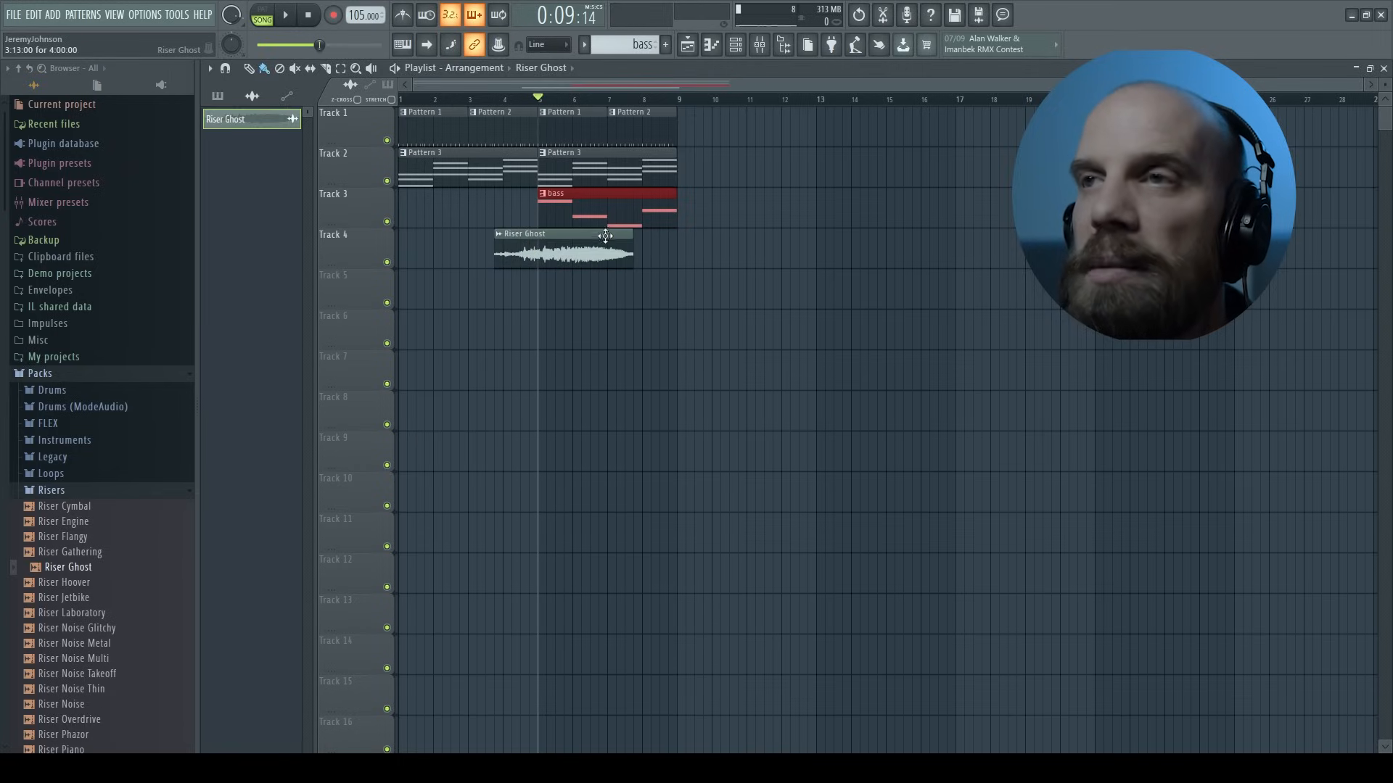
left_click_drag(580, 234, 605, 261)
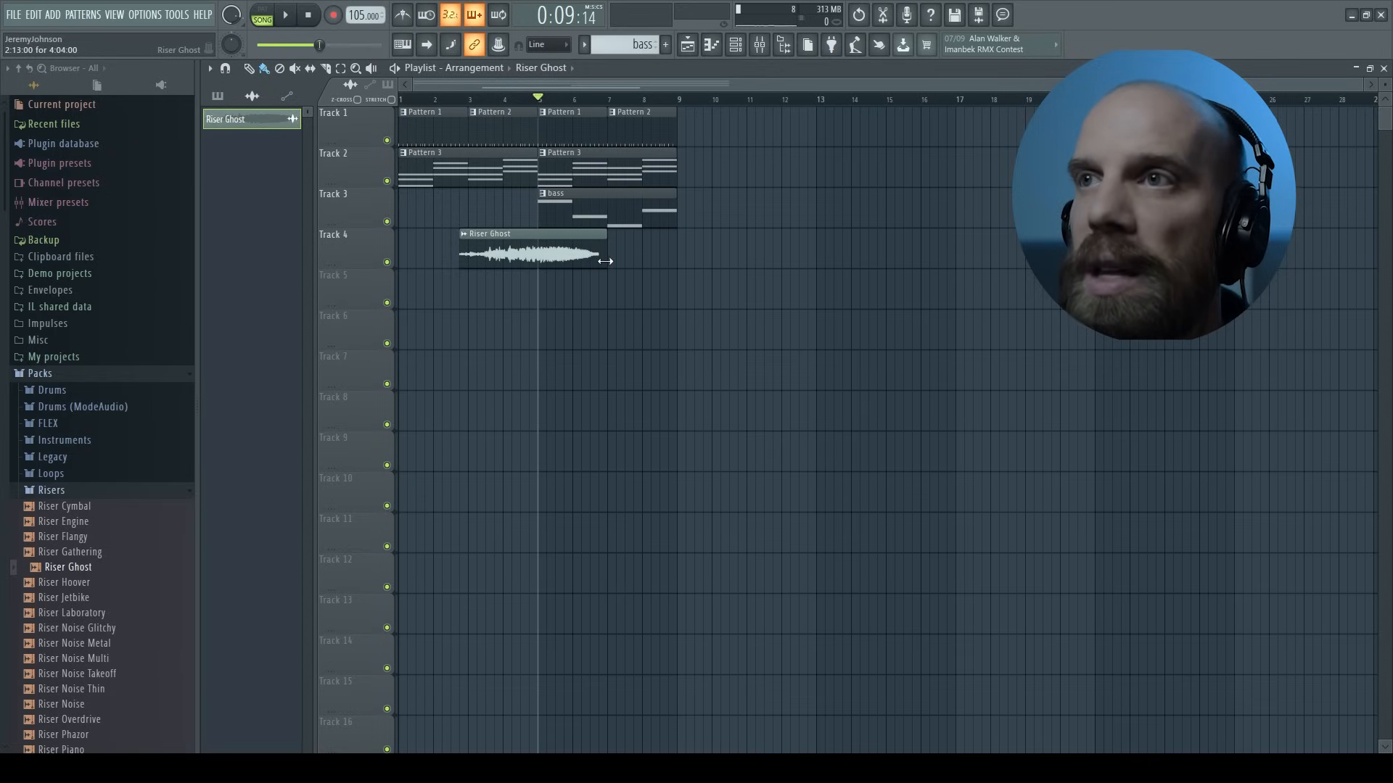
mouse_move(531, 234)
left_mouse_down()
mouse_move(496, 275)
mouse_move(479, 231)
mouse_move(515, 232)
left_mouse_up()
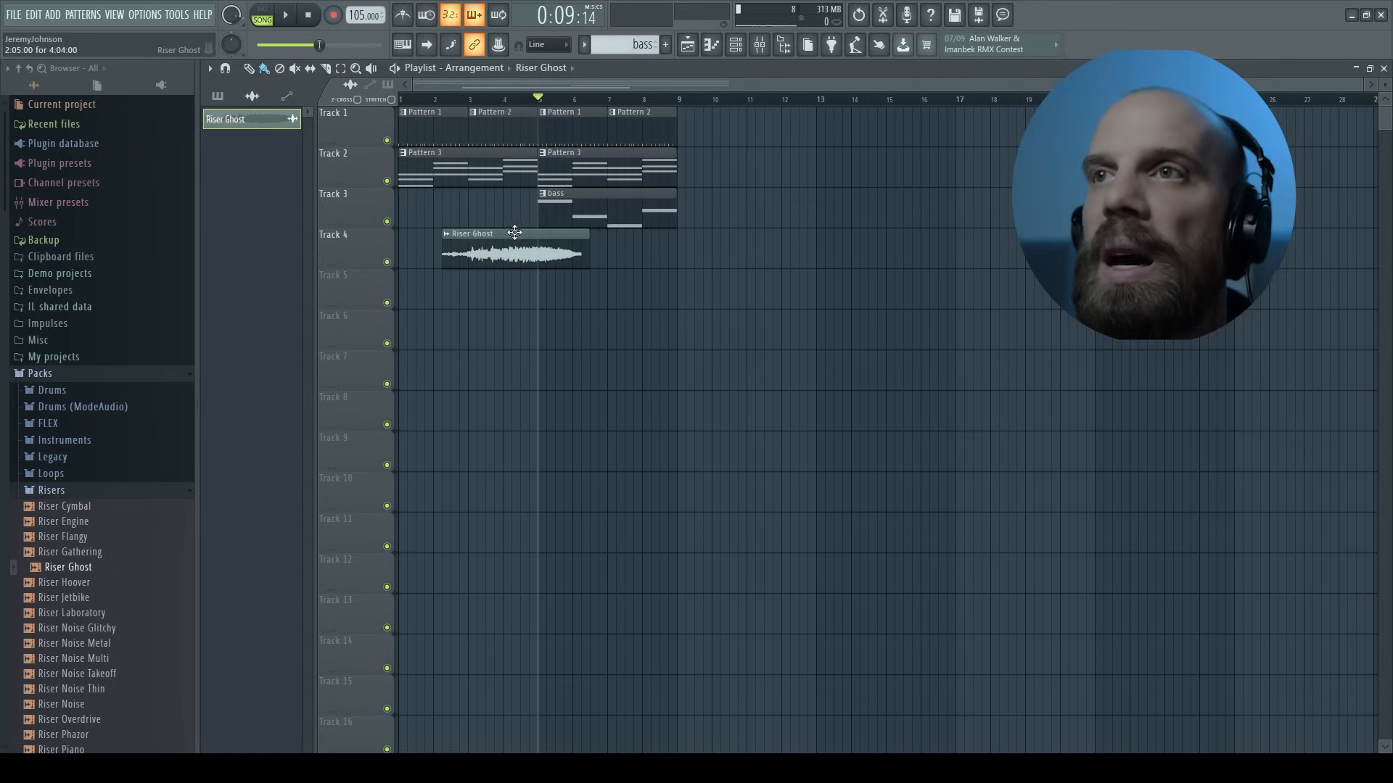
Step: Play the arrangement to hear the Riser Ghost clip leading into the bass section
left_click_drag(479, 103, 471, 103)
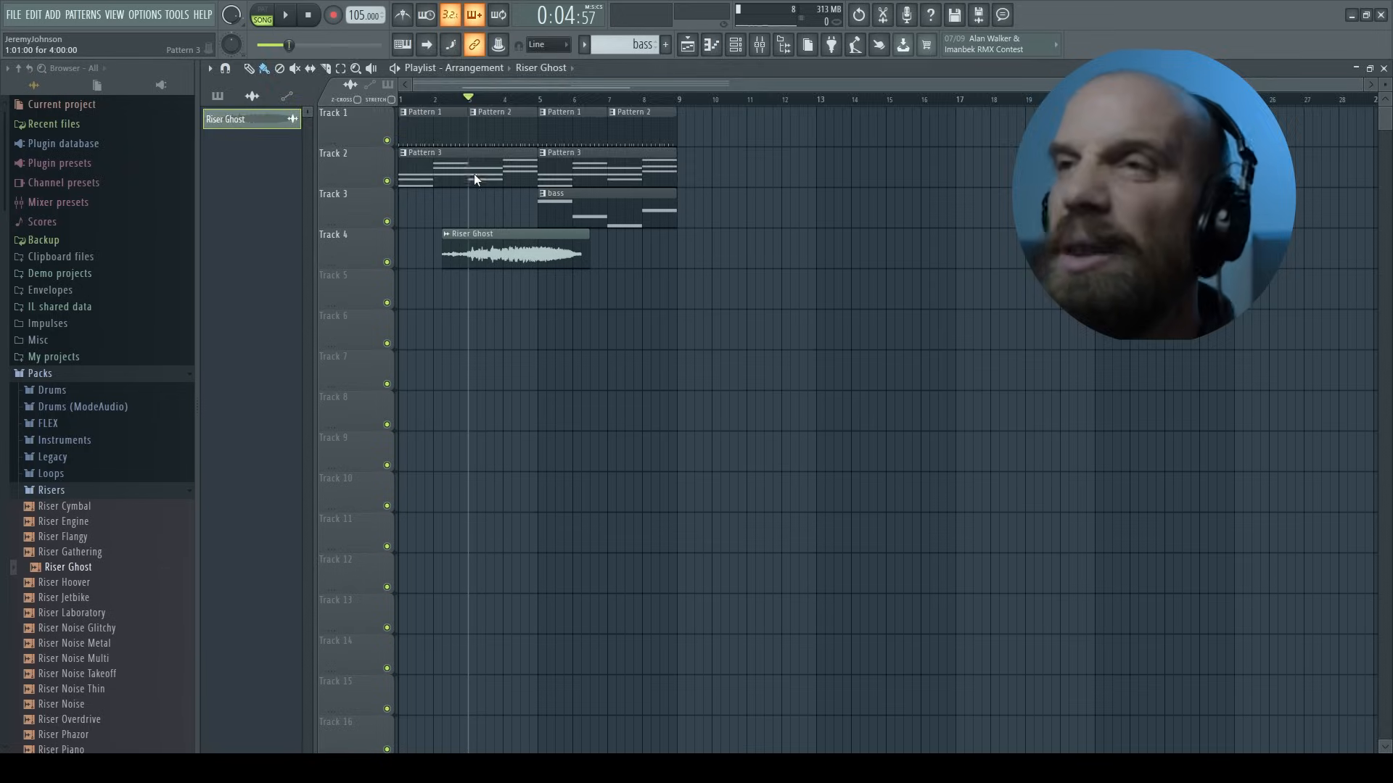
key("F6")
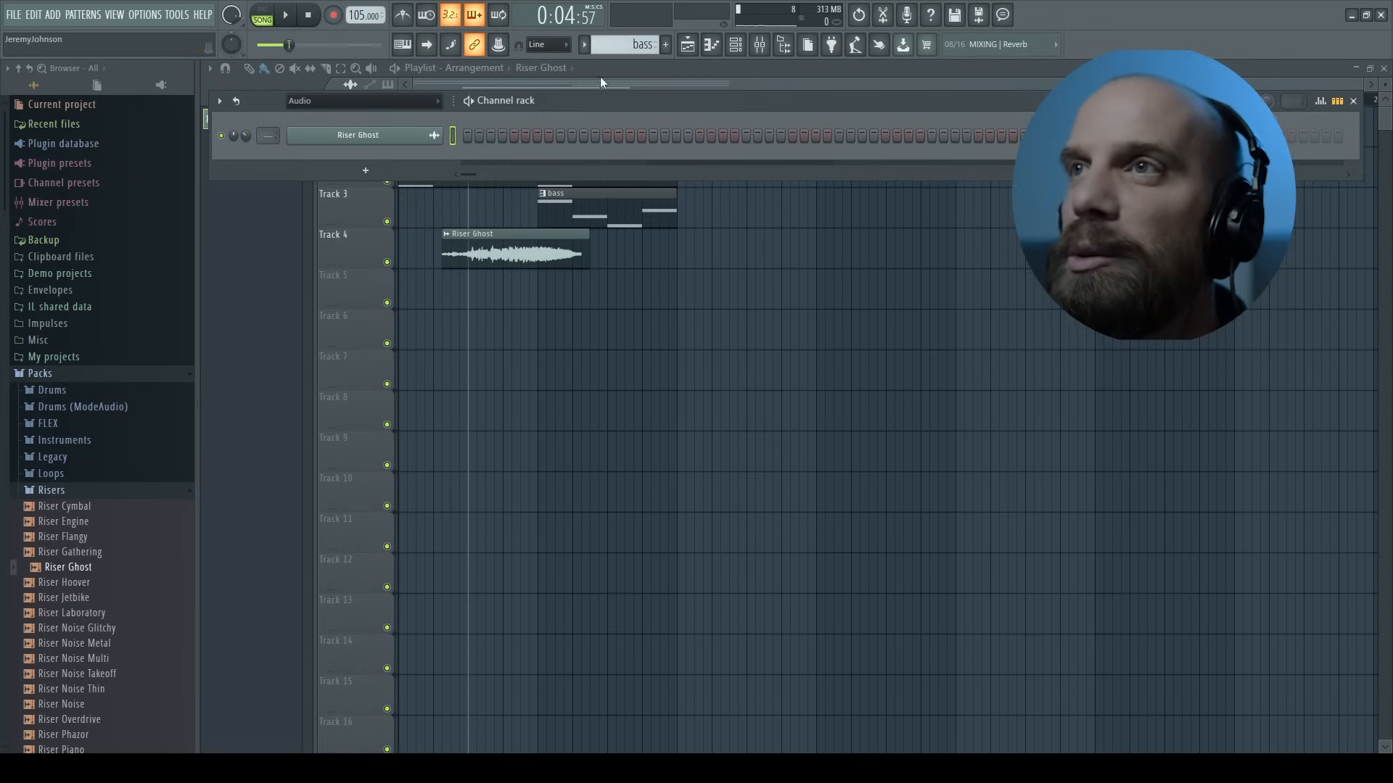
key("F6")
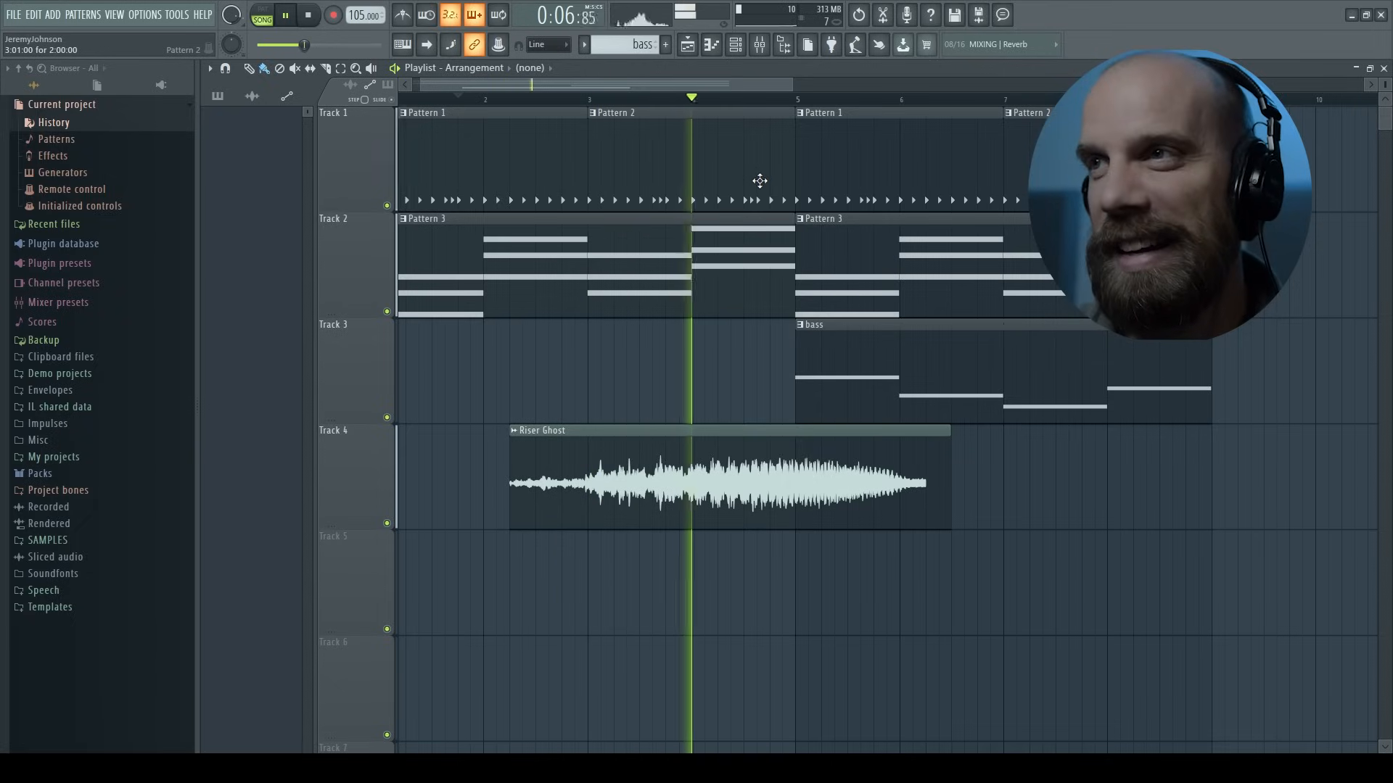
key("space")
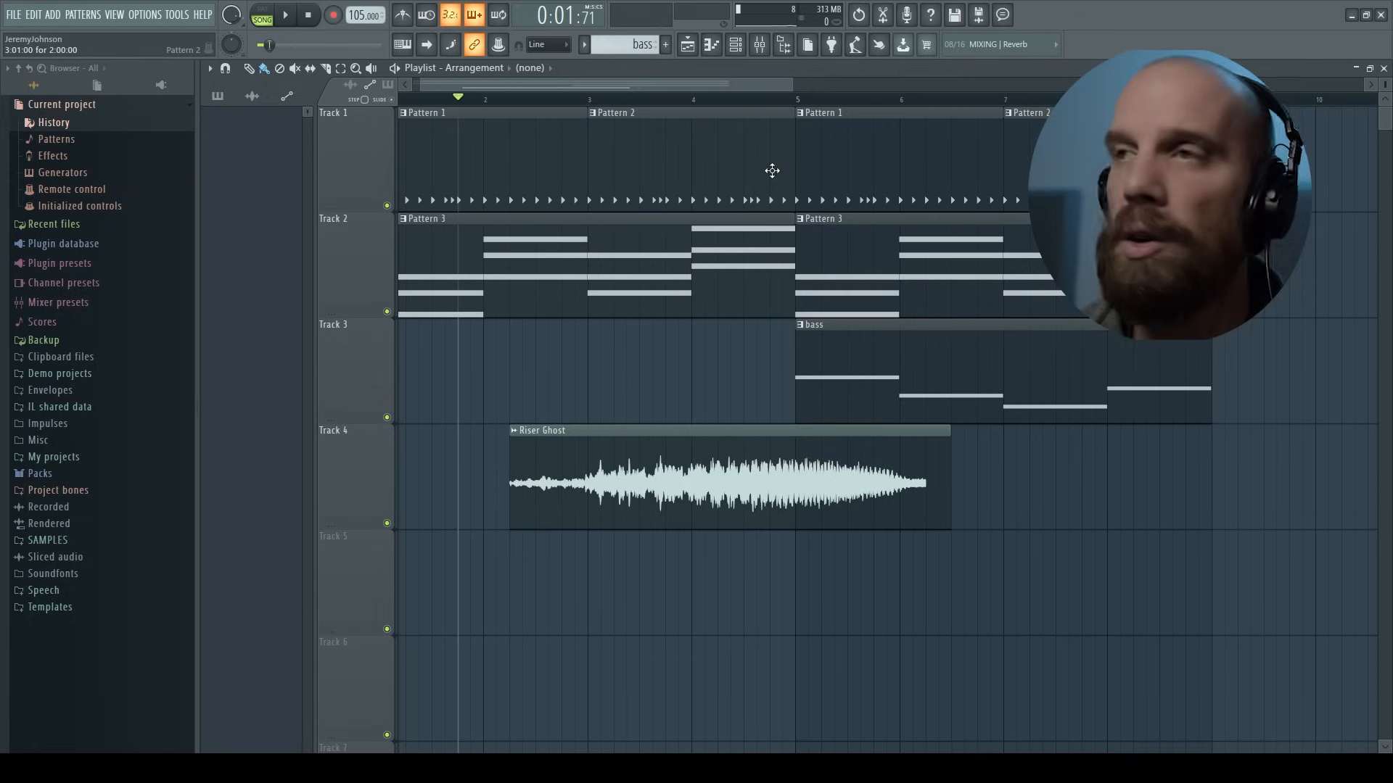
Step: Create a volume automation clip for the Riser Ghost audio clip
left_click(514, 431)
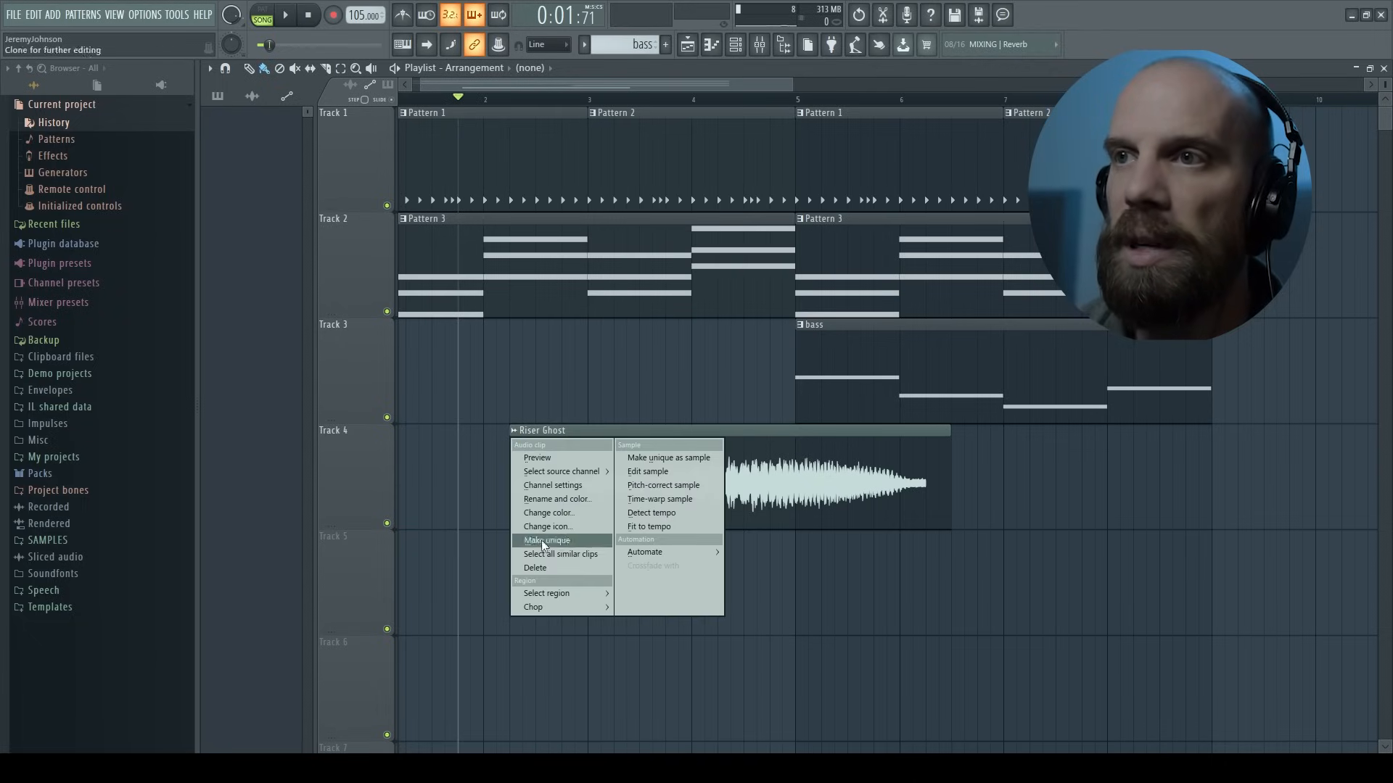
mouse_move(647, 554)
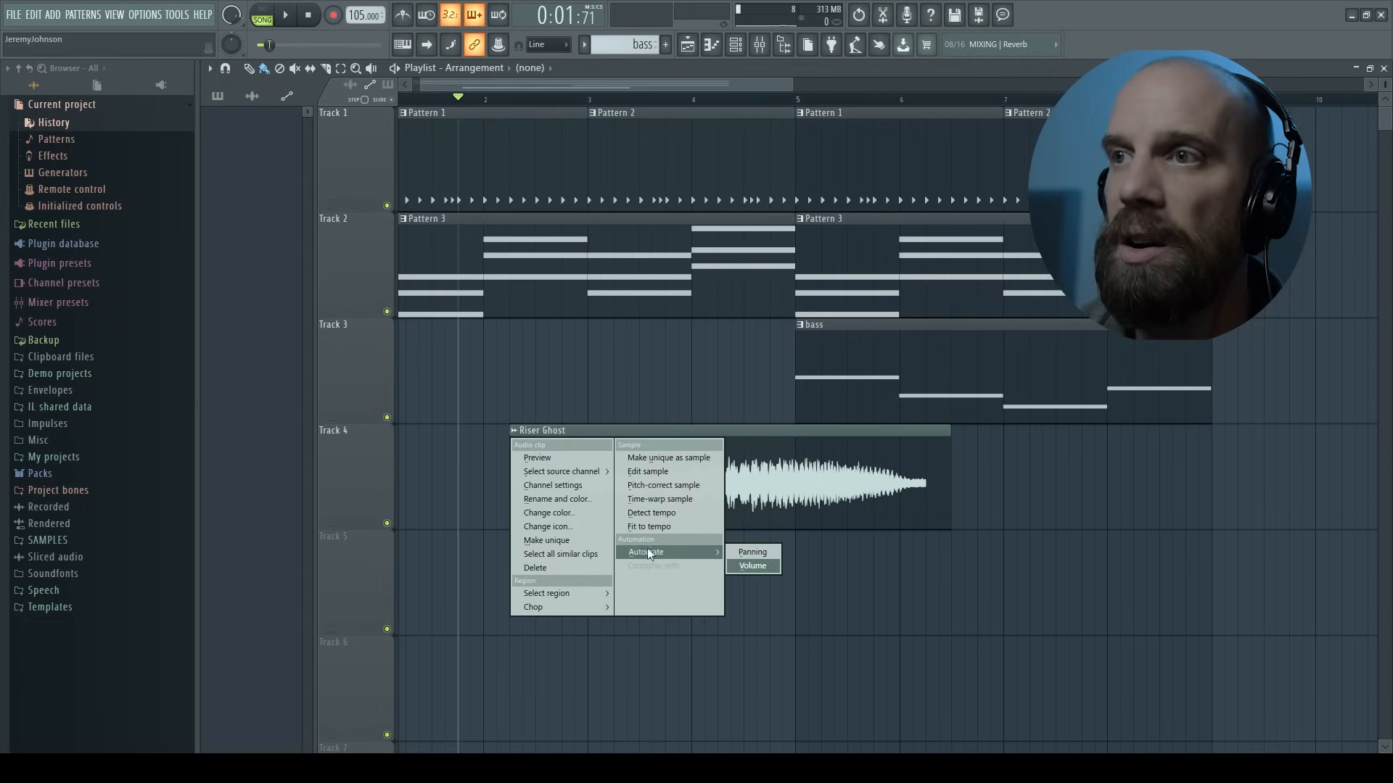
left_click(742, 563)
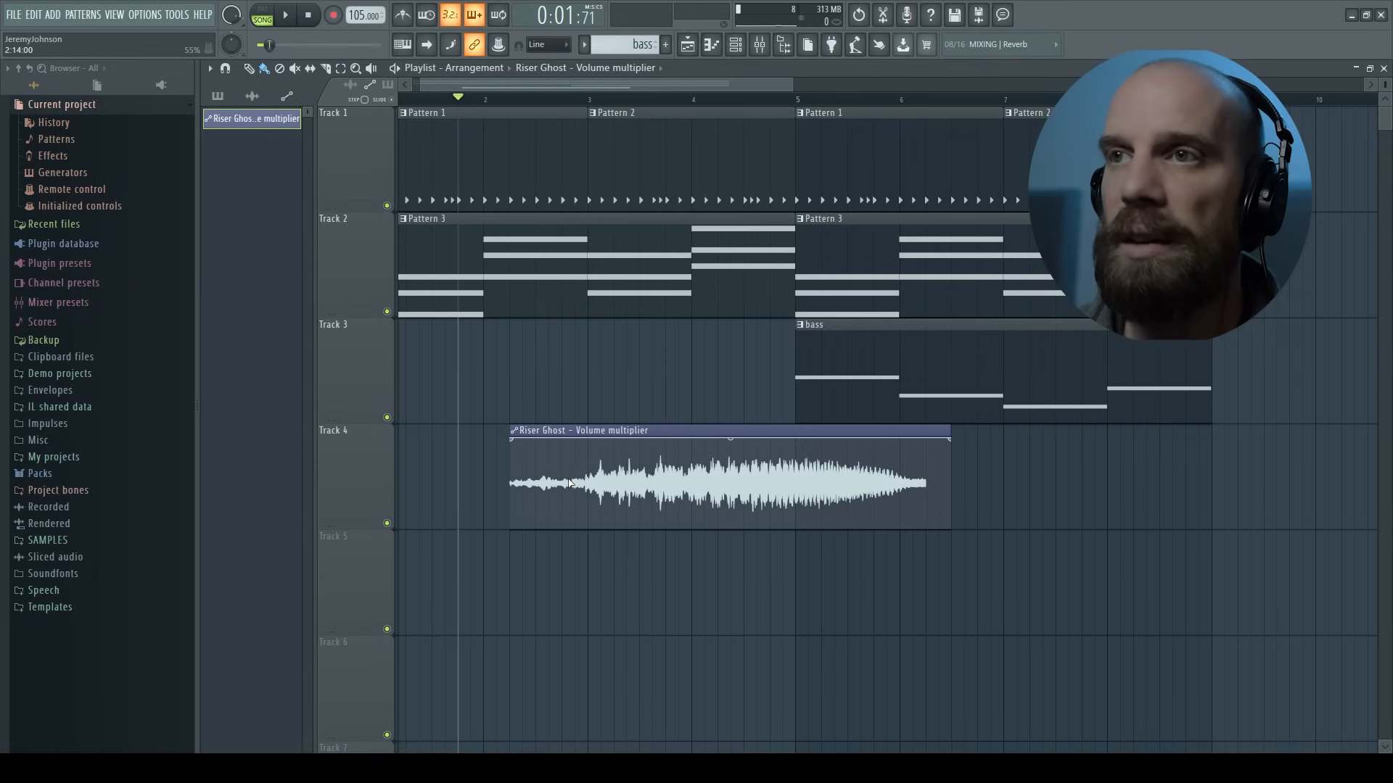
Step: Shape the Riser Ghost volume automation to rise almost linearly from a low start to a point at bar 5, with a fade-out near the clip's end
scroll(569, 482, "up", 5)
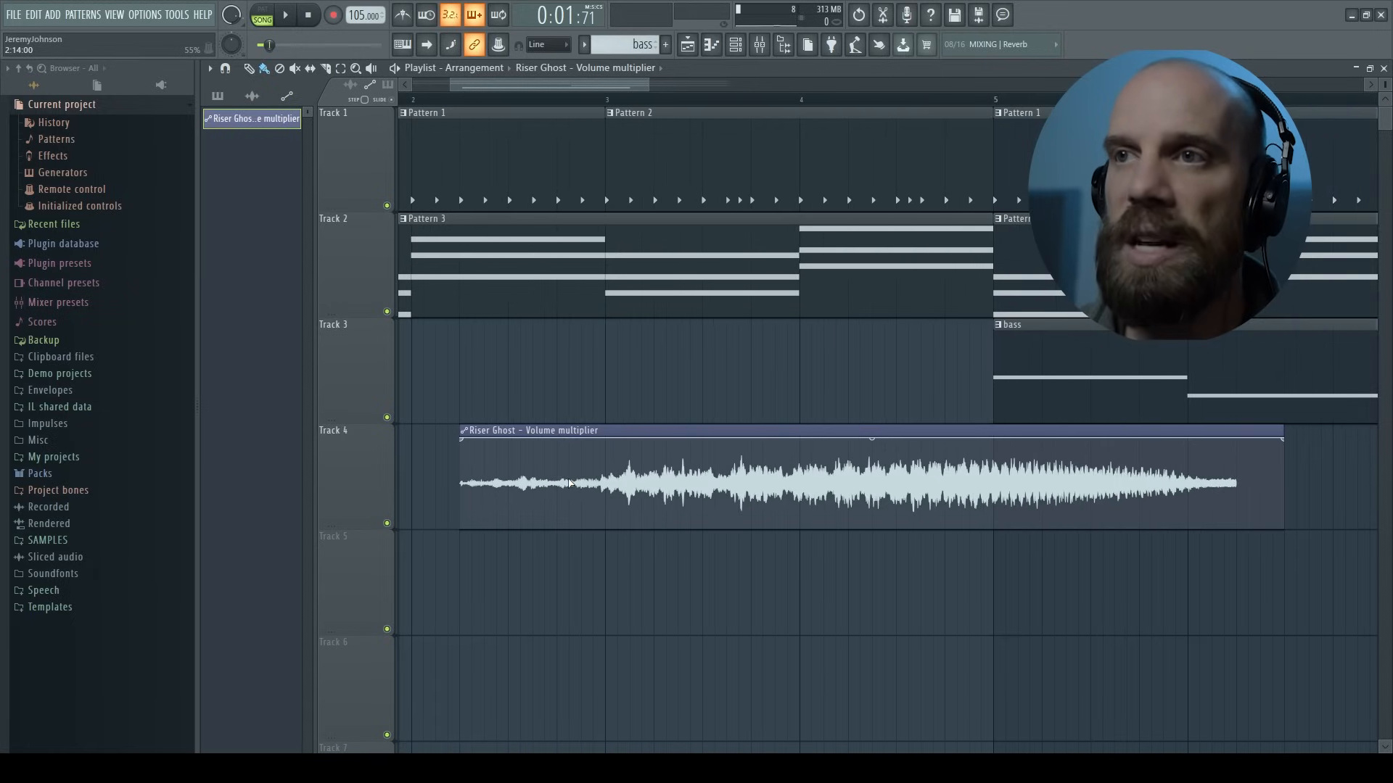
scroll(569, 482, "up", 5)
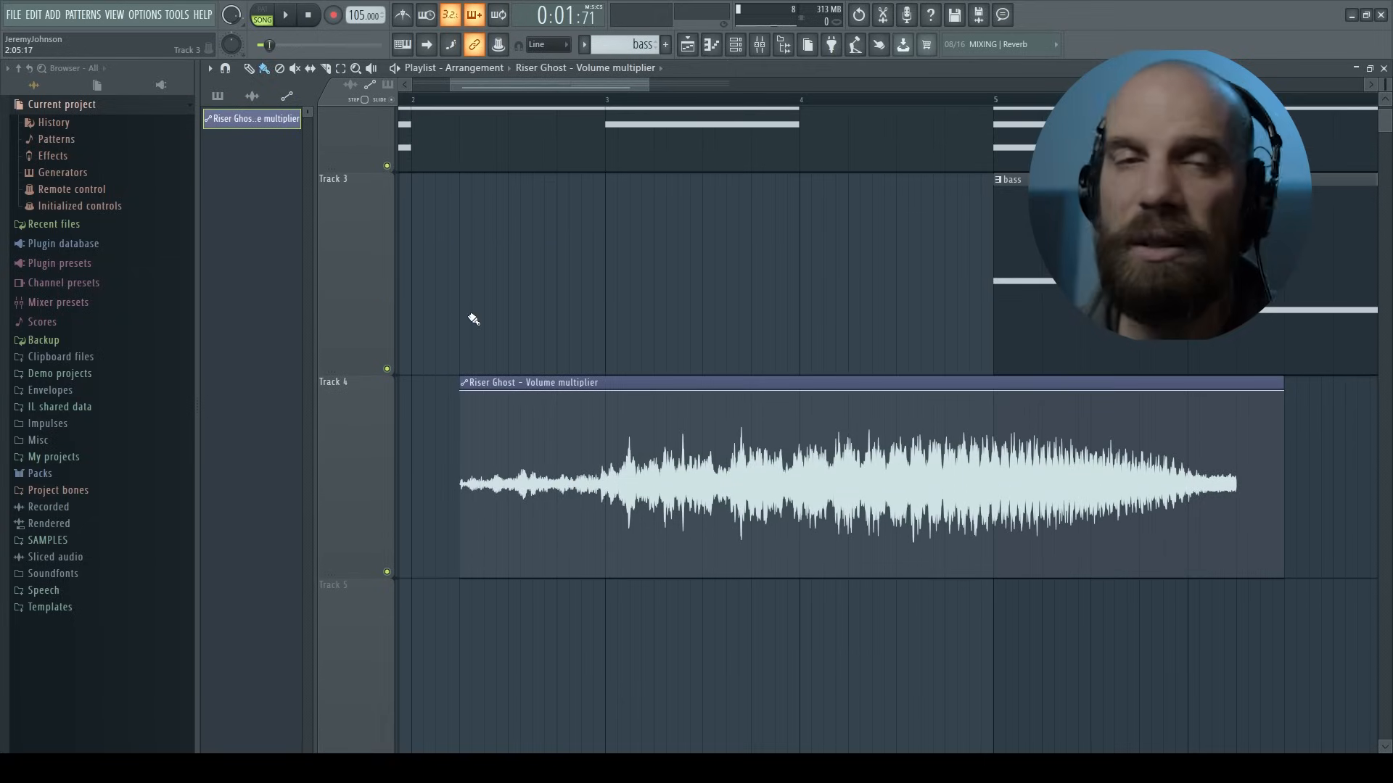
mouse_move(468, 394)
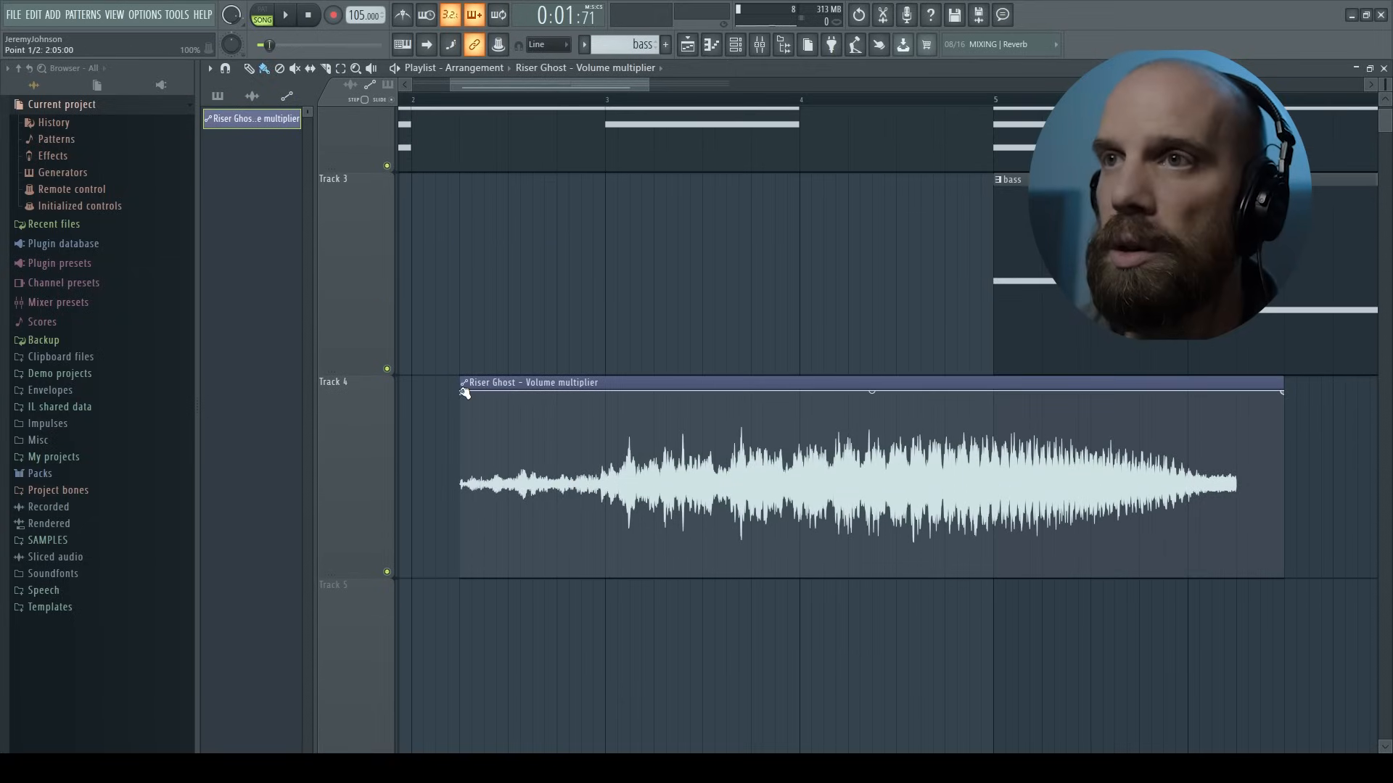
left_click_drag(463, 394, 510, 550)
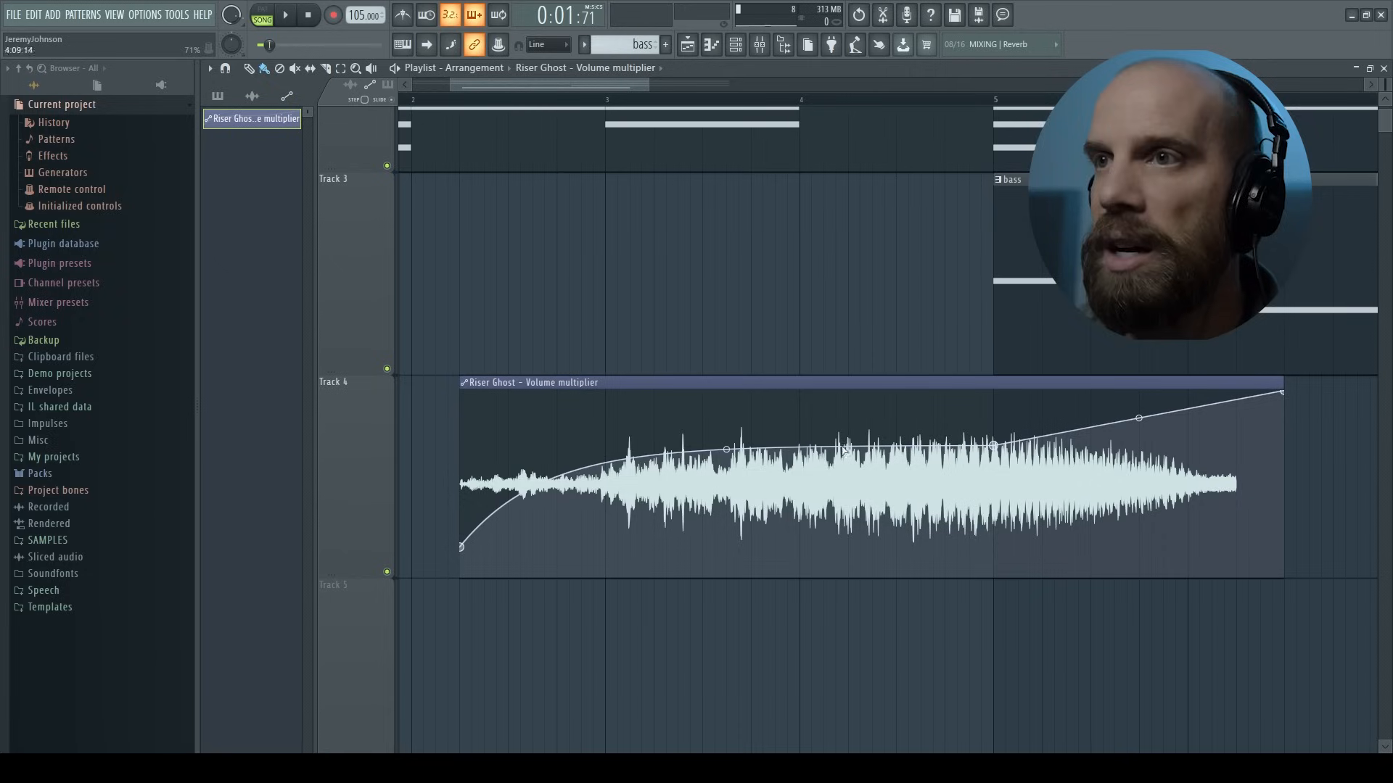
left_click_drag(726, 450, 726, 484)
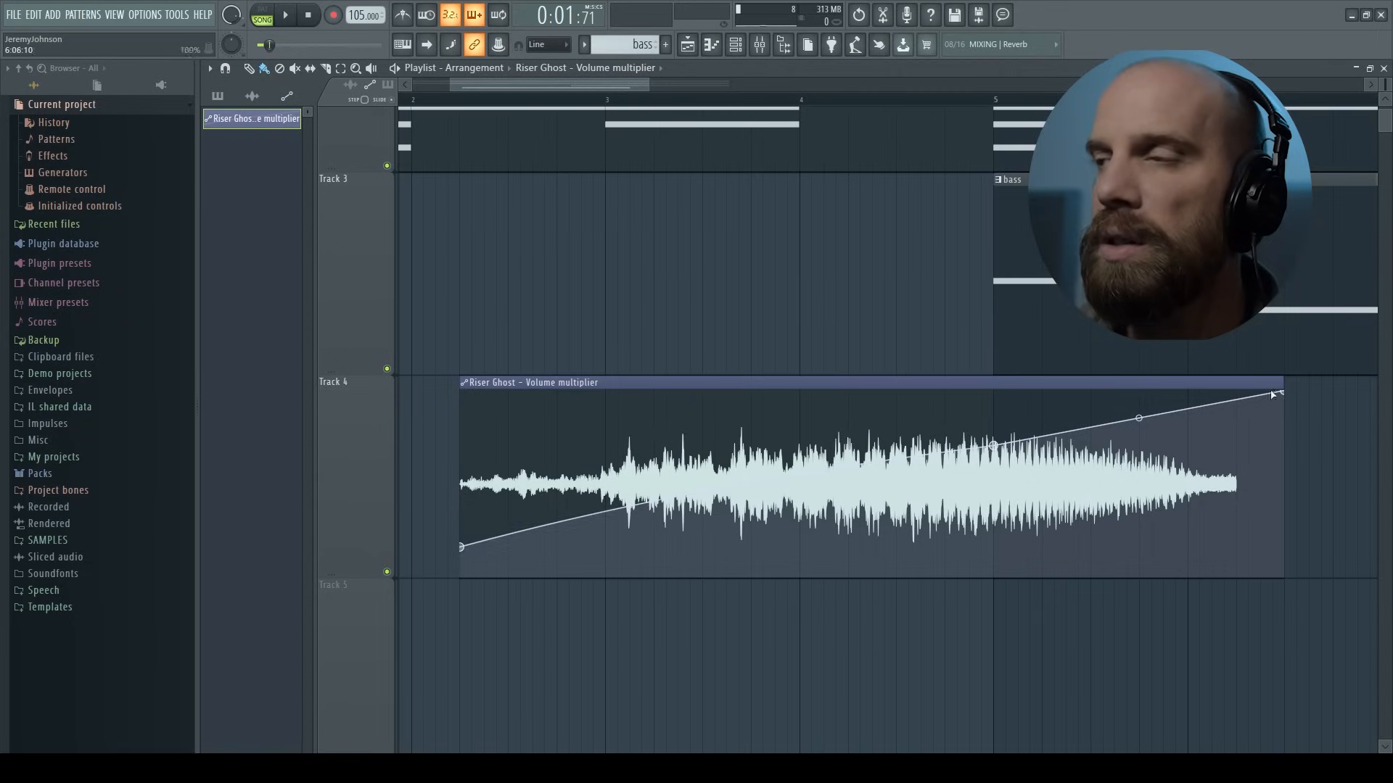
left_click_drag(1278, 395, 1258, 576)
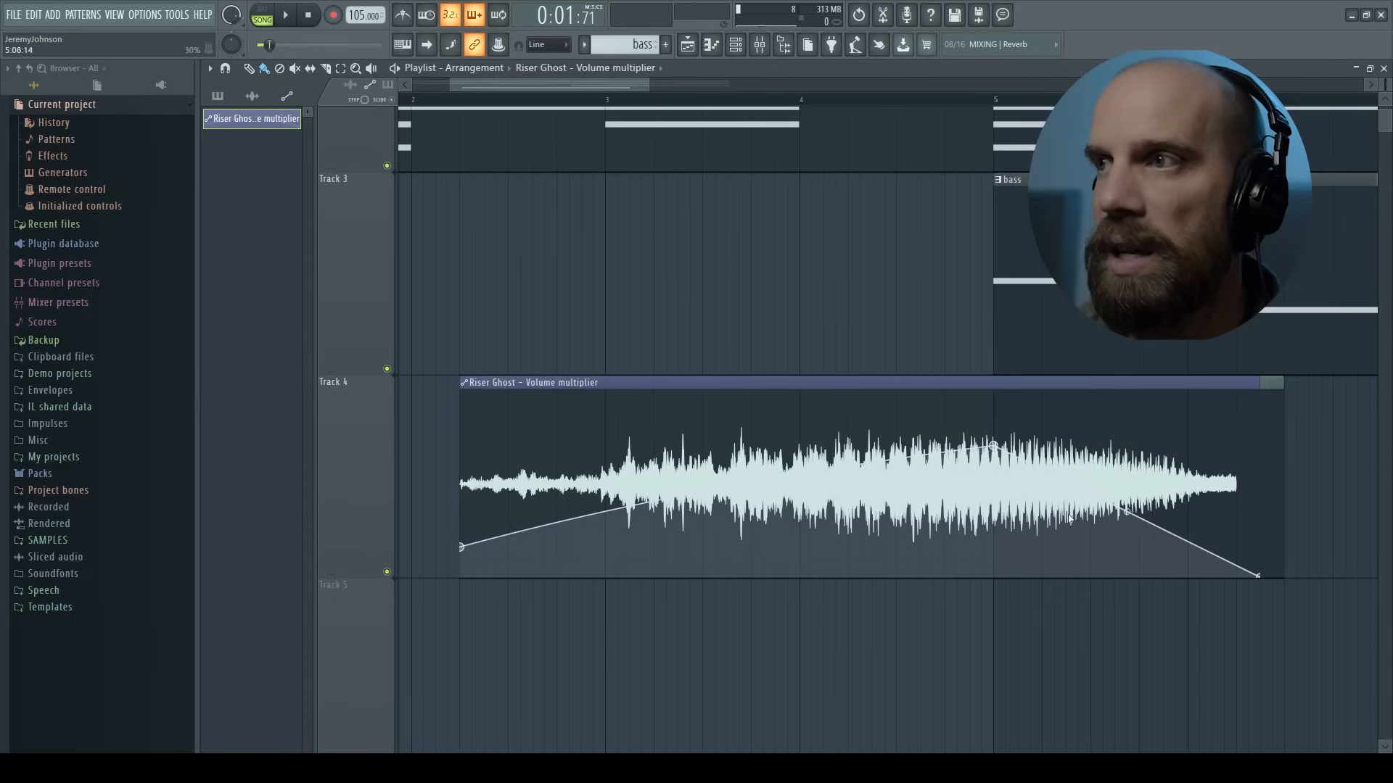
Step: Steepen the Riser Ghost volume automation's drop after bar 5 to near zero, and lower its start and middle points slightly
left_click_drag(1139, 511, 1139, 573)
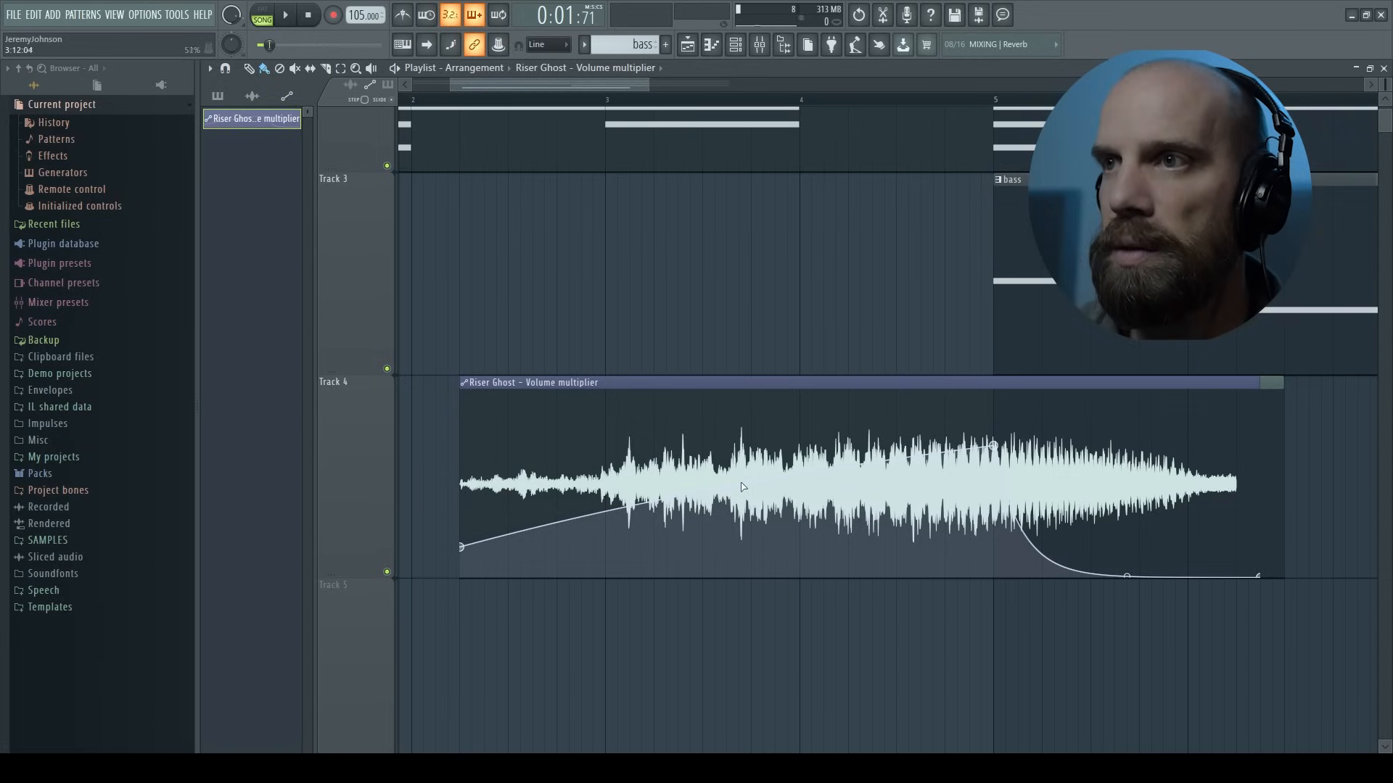
left_click_drag(727, 496, 727, 512)
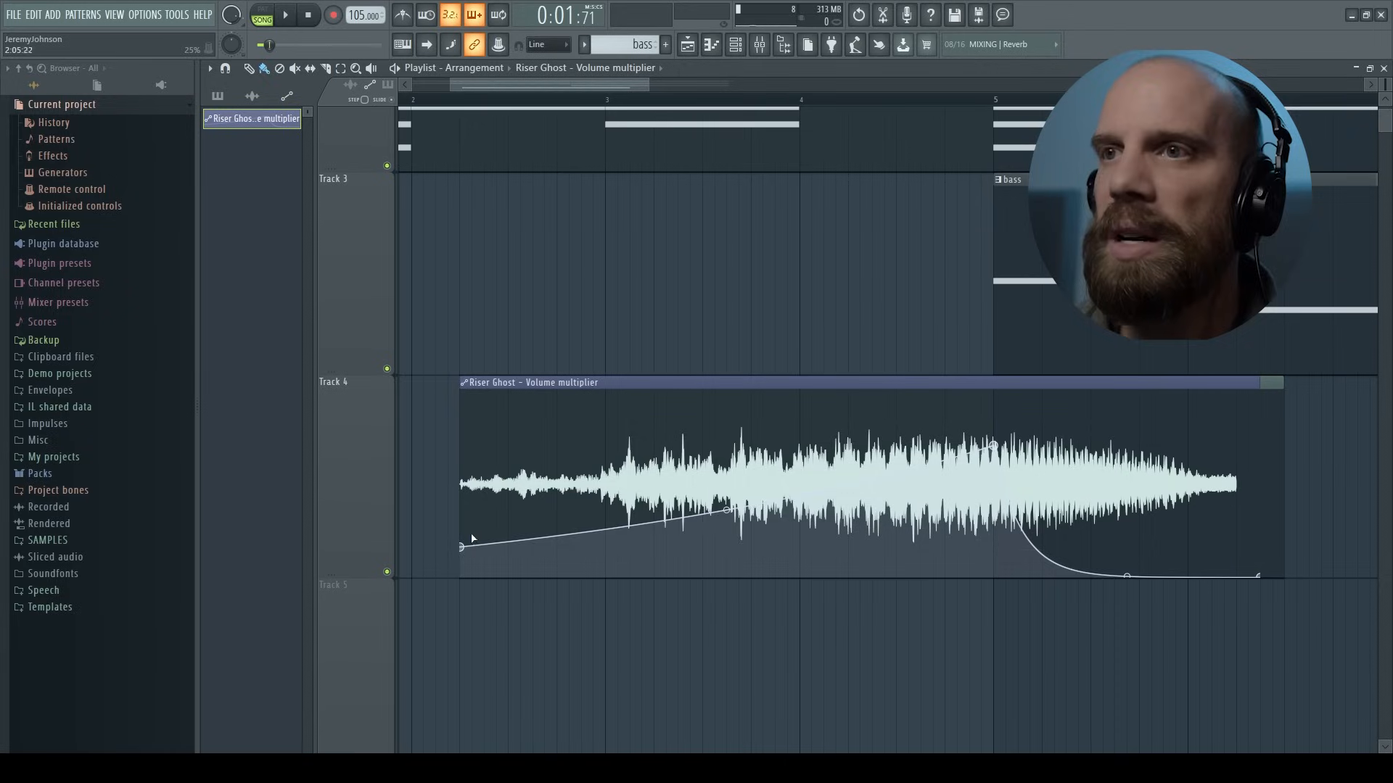
left_click_drag(463, 552, 461, 555)
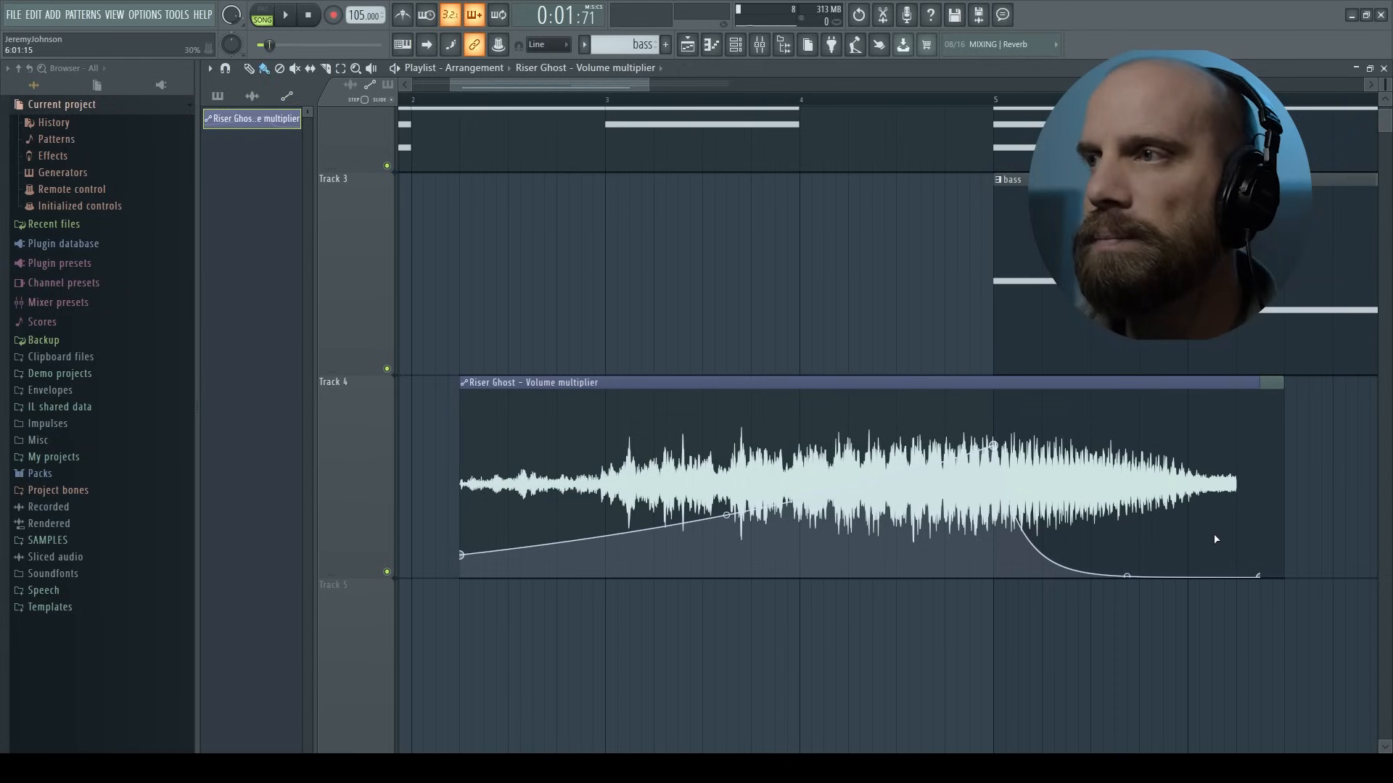
Step: Move the Riser Ghost audio clip on Track 4 to start at 2:03:00, and play back the transition into the bass section
left_click_drag(1268, 577, 1207, 577)
key("space")
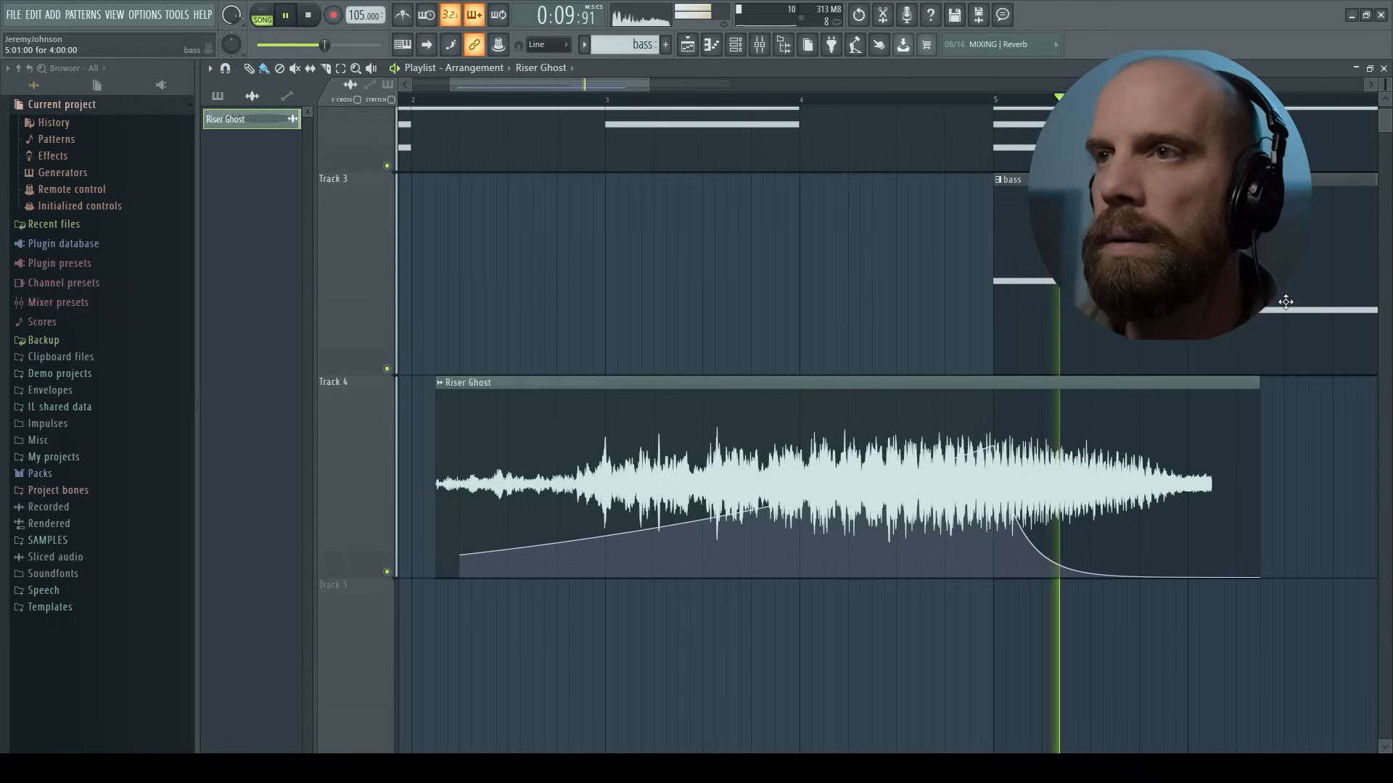
key("space")
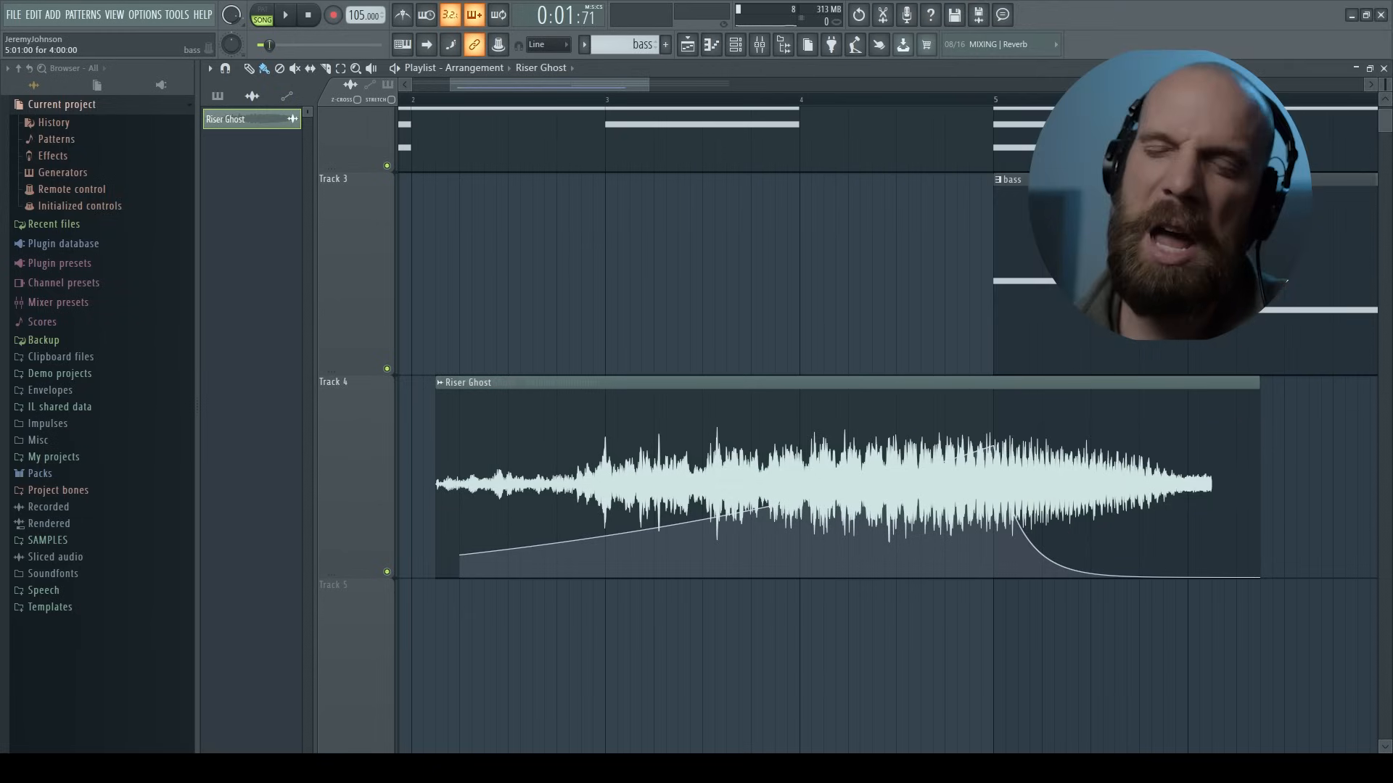
Step: Show the drum steps of Pattern 1 in the Channel rack
scroll(682, 411, "up", 5)
scroll(682, 411, "down", 6)
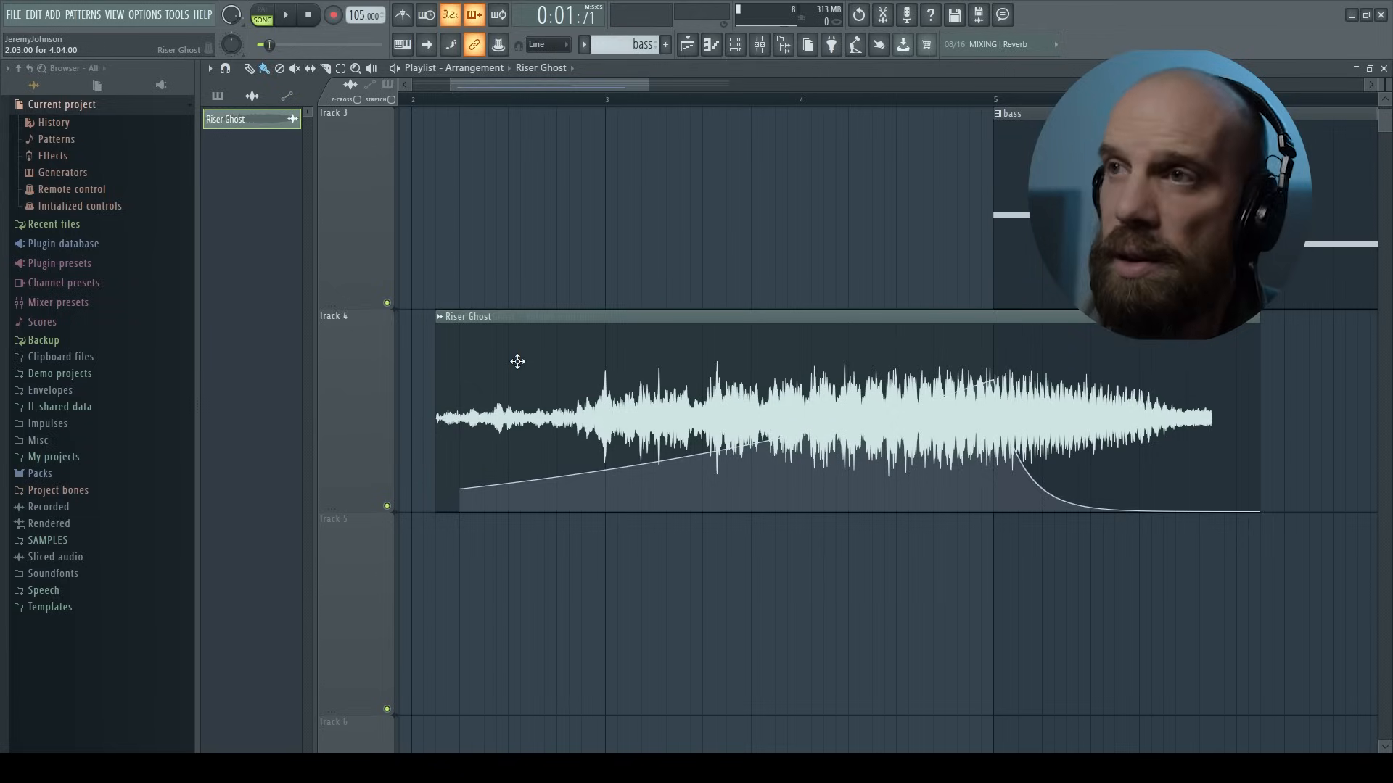
scroll(634, 337, "up", 2)
scroll(634, 339, "down", 1)
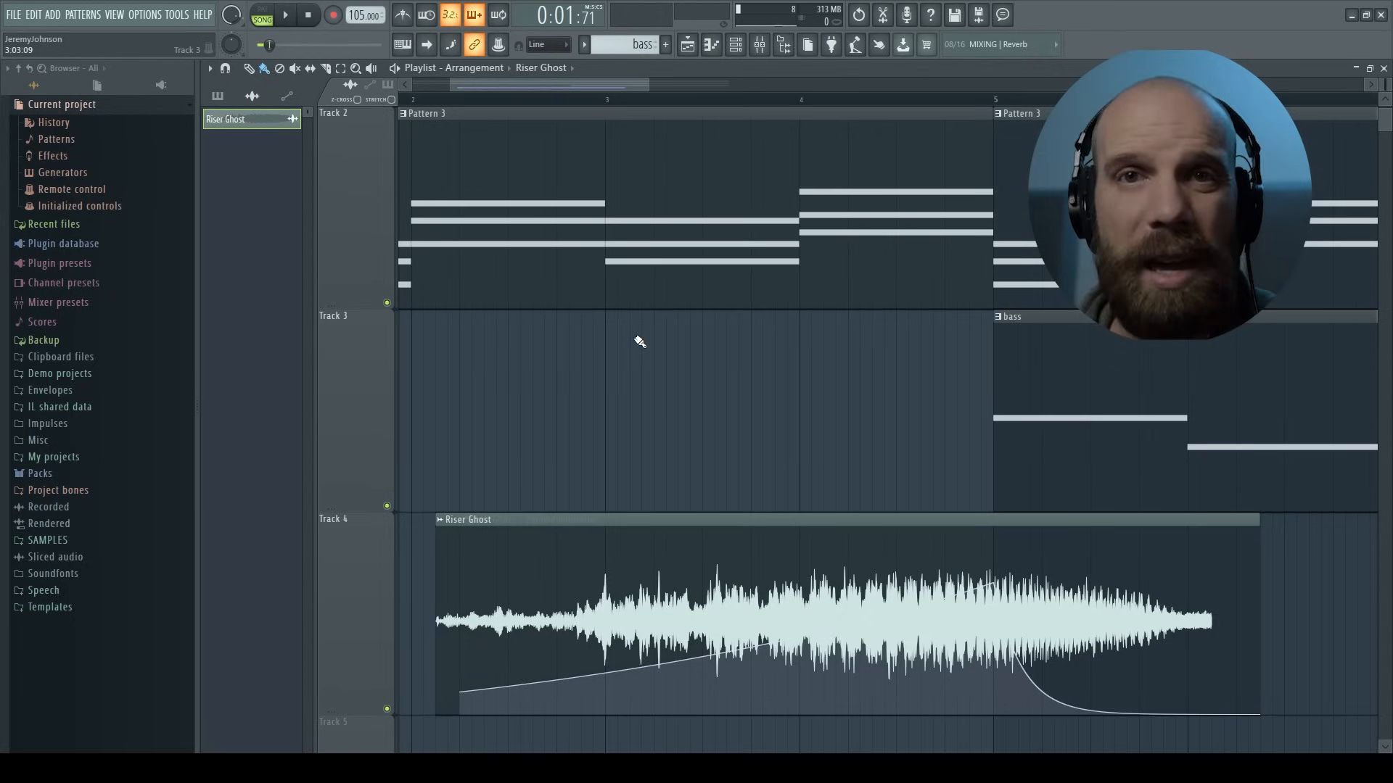
key("F6")
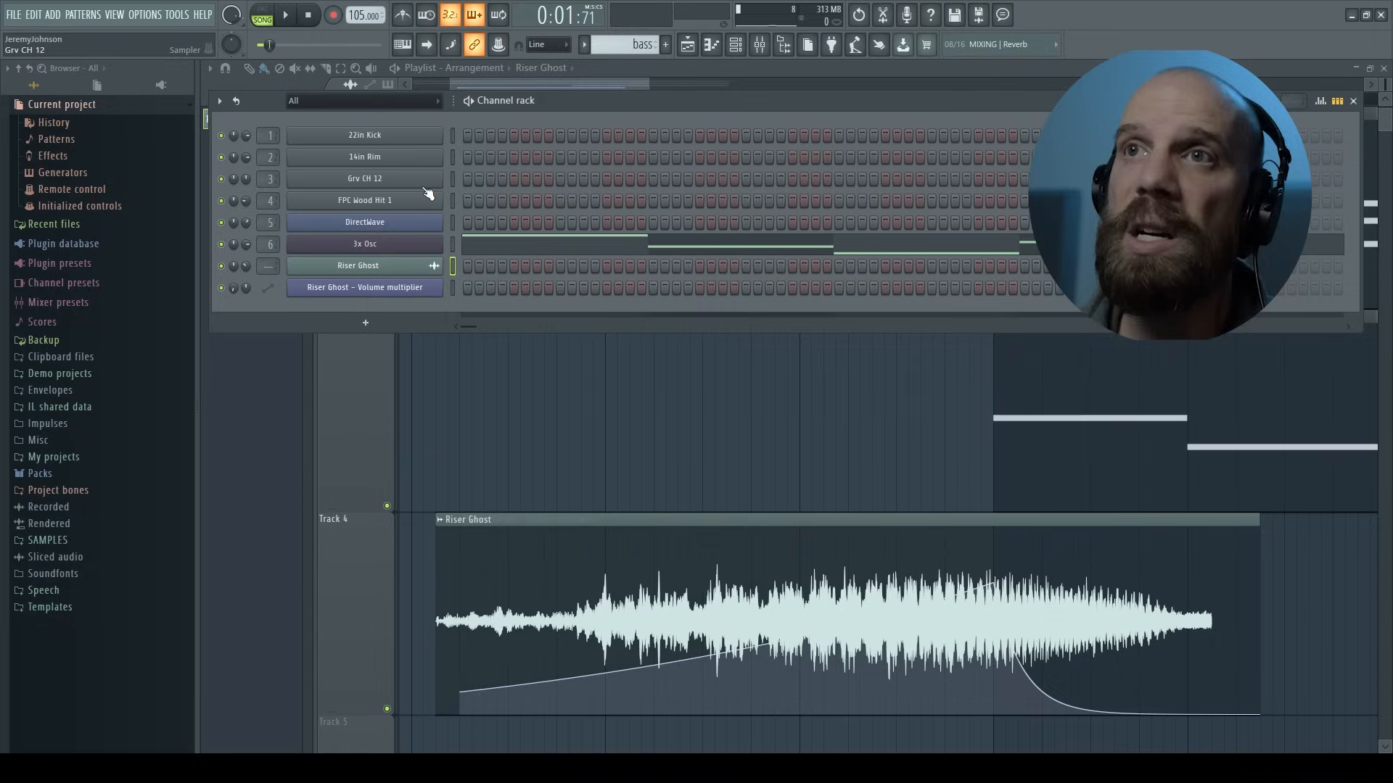
left_click(625, 44)
left_click(591, 65)
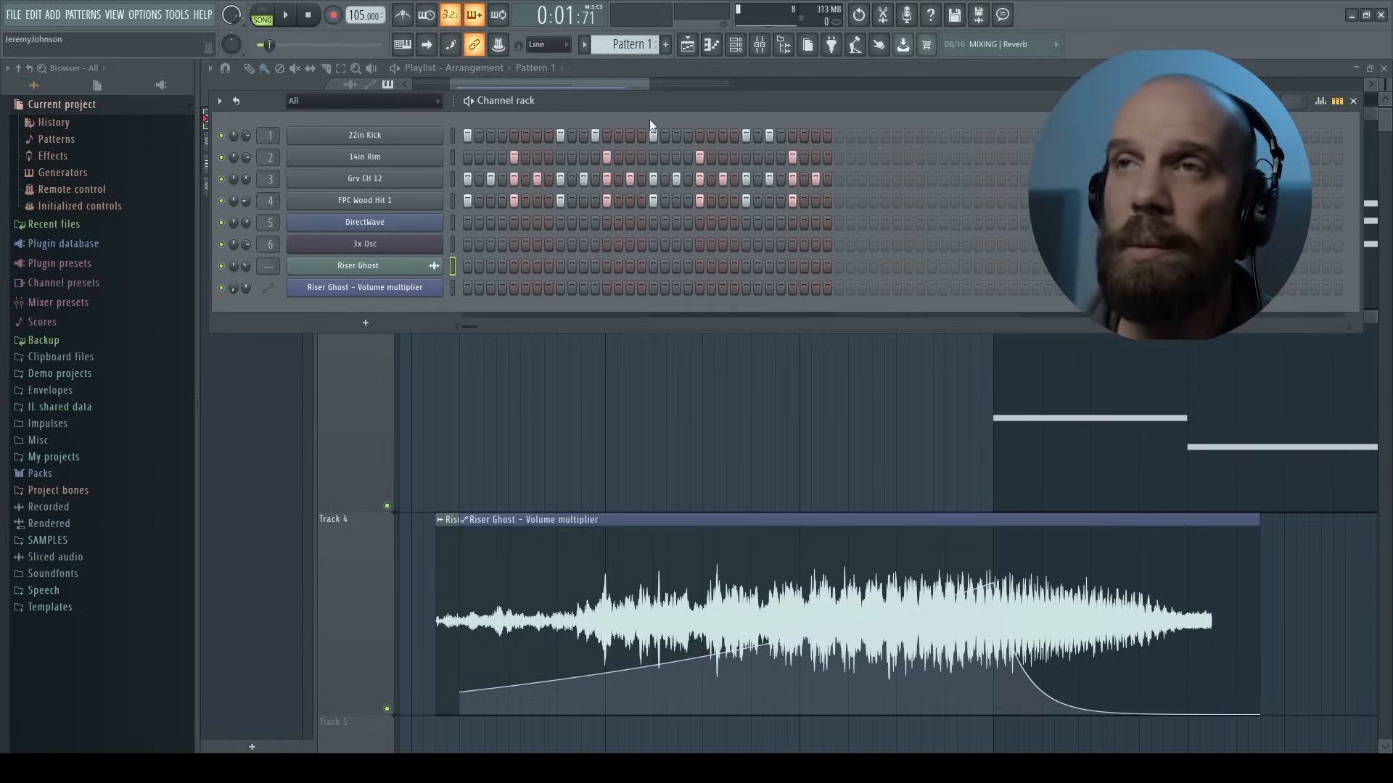
Step: Return to the playlist and review the whole arrangement across Tracks 1 to 4
key("F6")
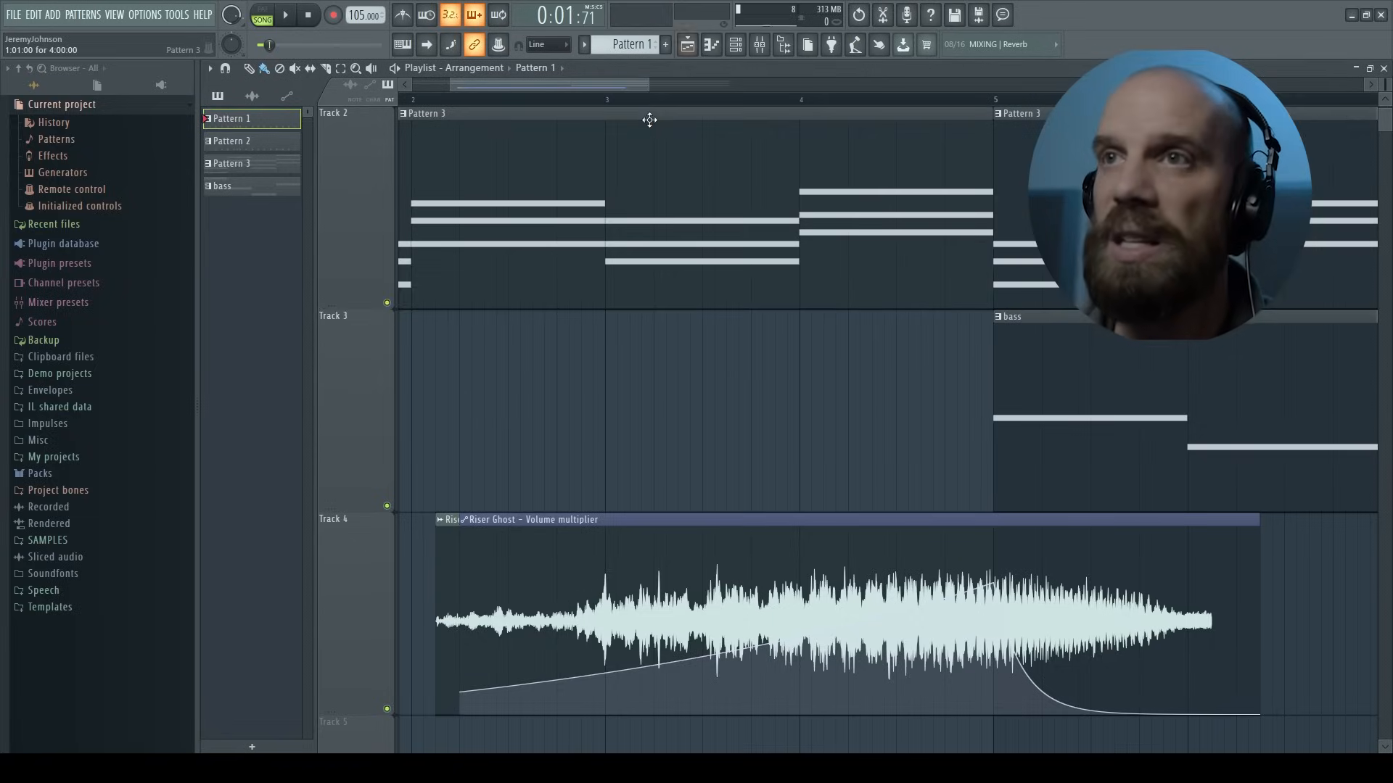
scroll(621, 326, "up", 2)
scroll(617, 320, "down", 4)
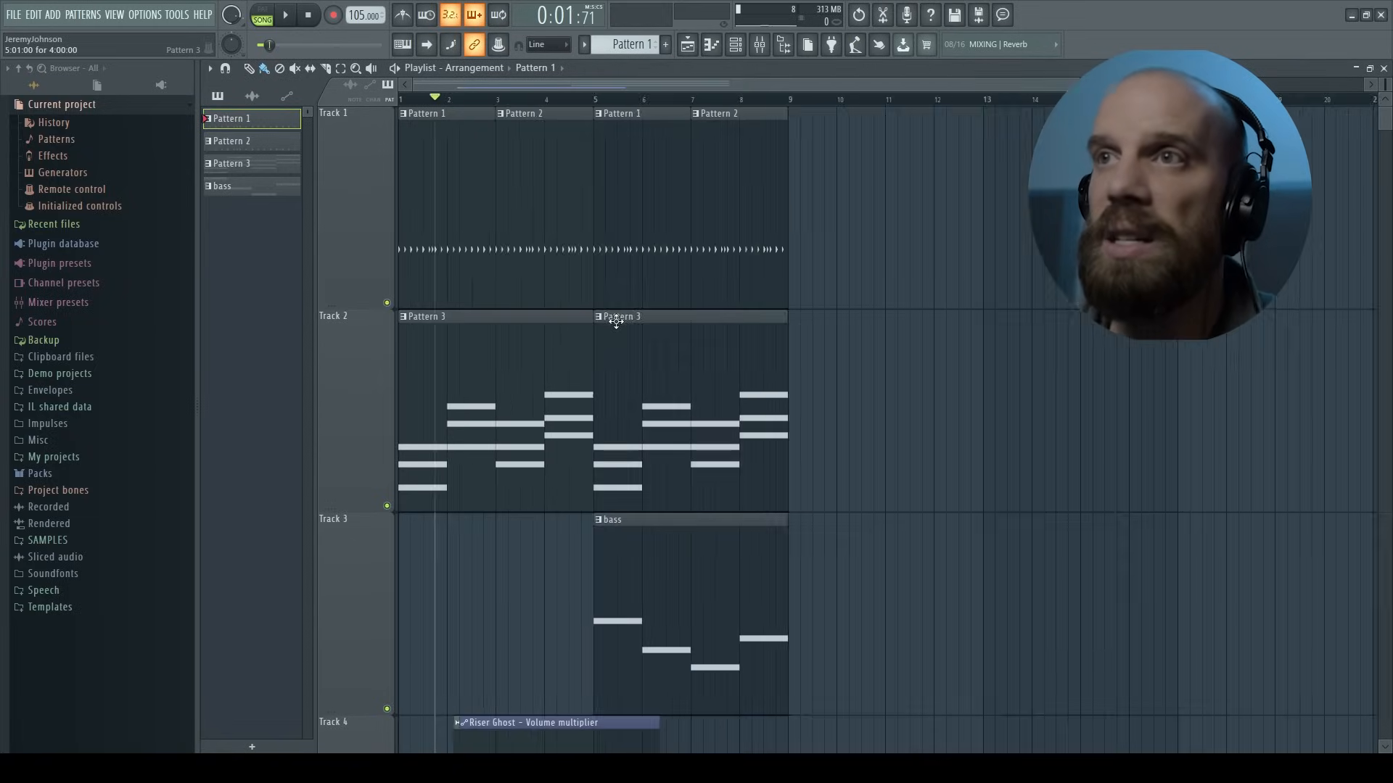
scroll(547, 208, "down", 5)
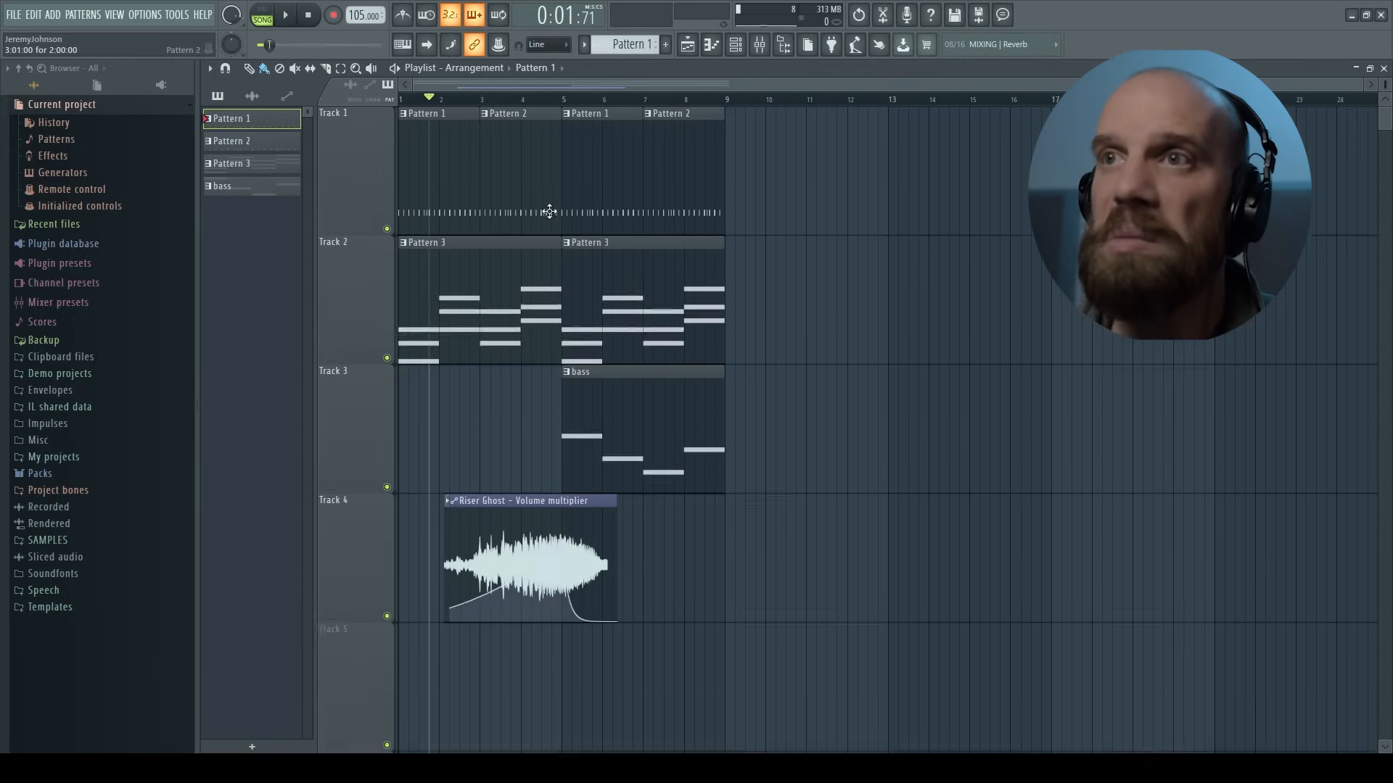
Step: Show the Channel rack and browse the Keyboard instruments in the Instruments pack
key("F6")
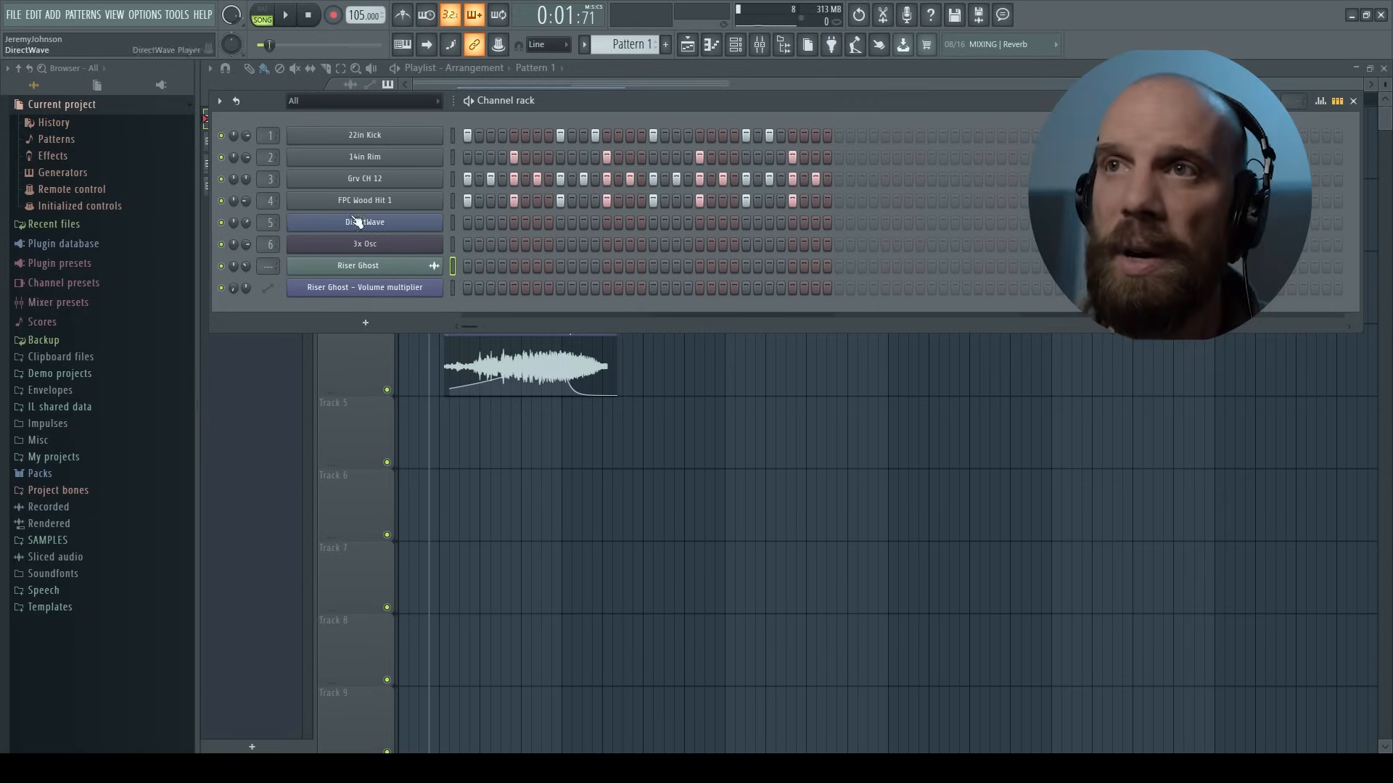
left_click(44, 472)
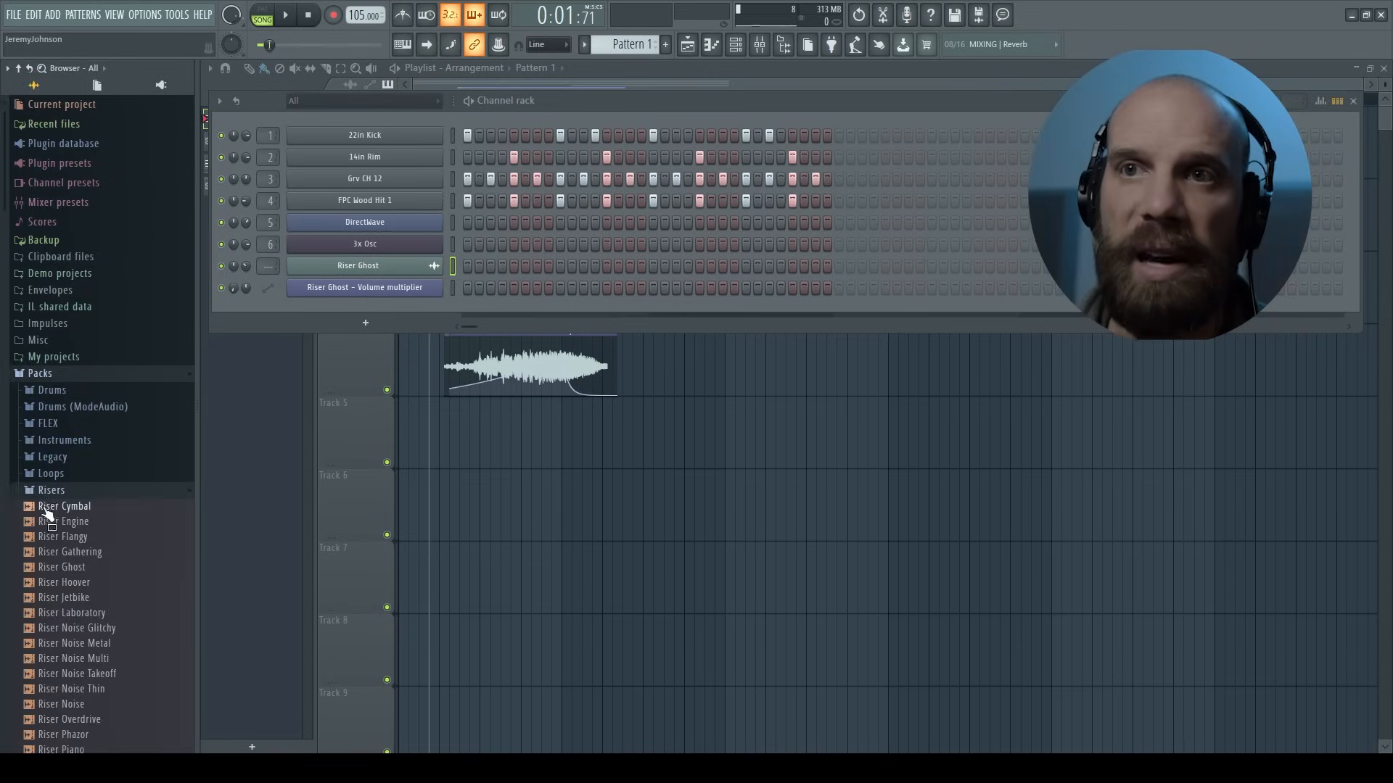
scroll(41, 325, "down", 5)
left_click(32, 182)
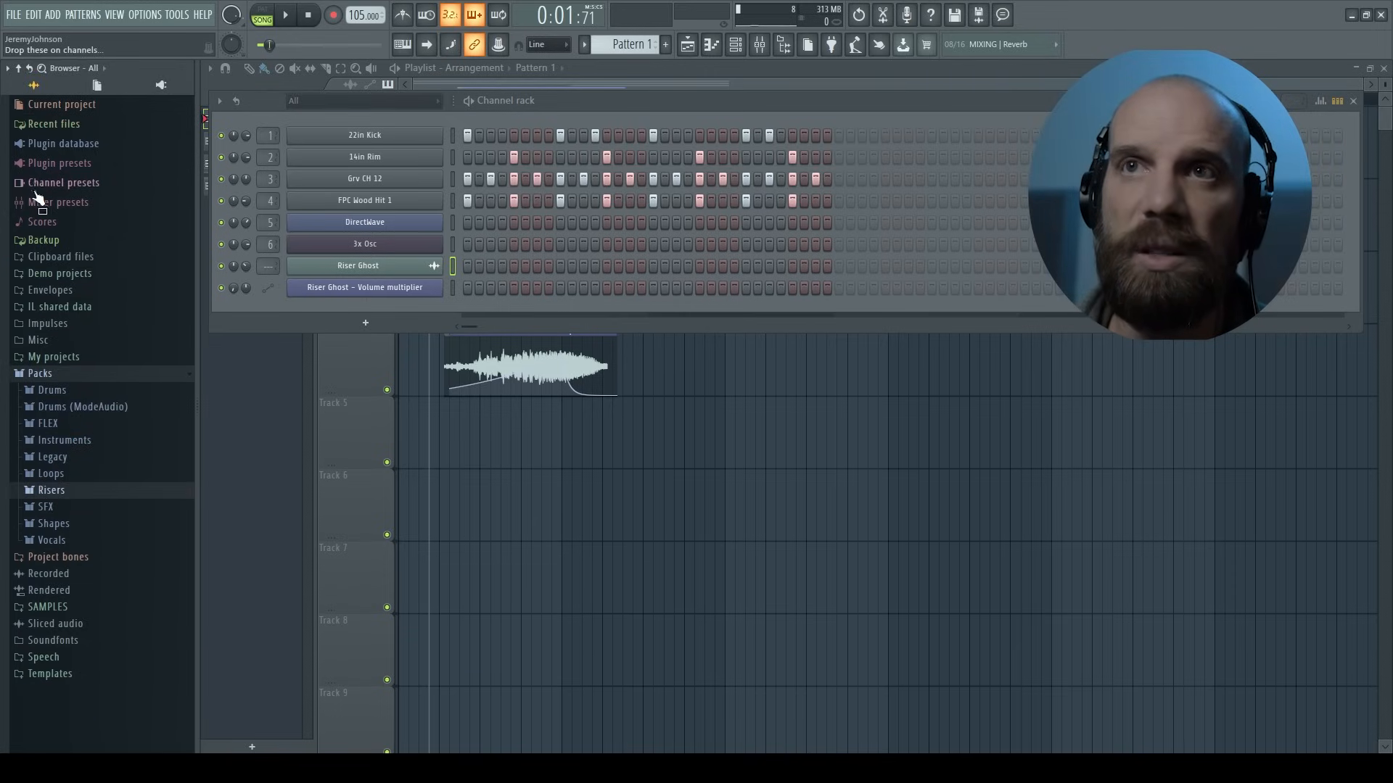
left_click(66, 440)
left_click(68, 491)
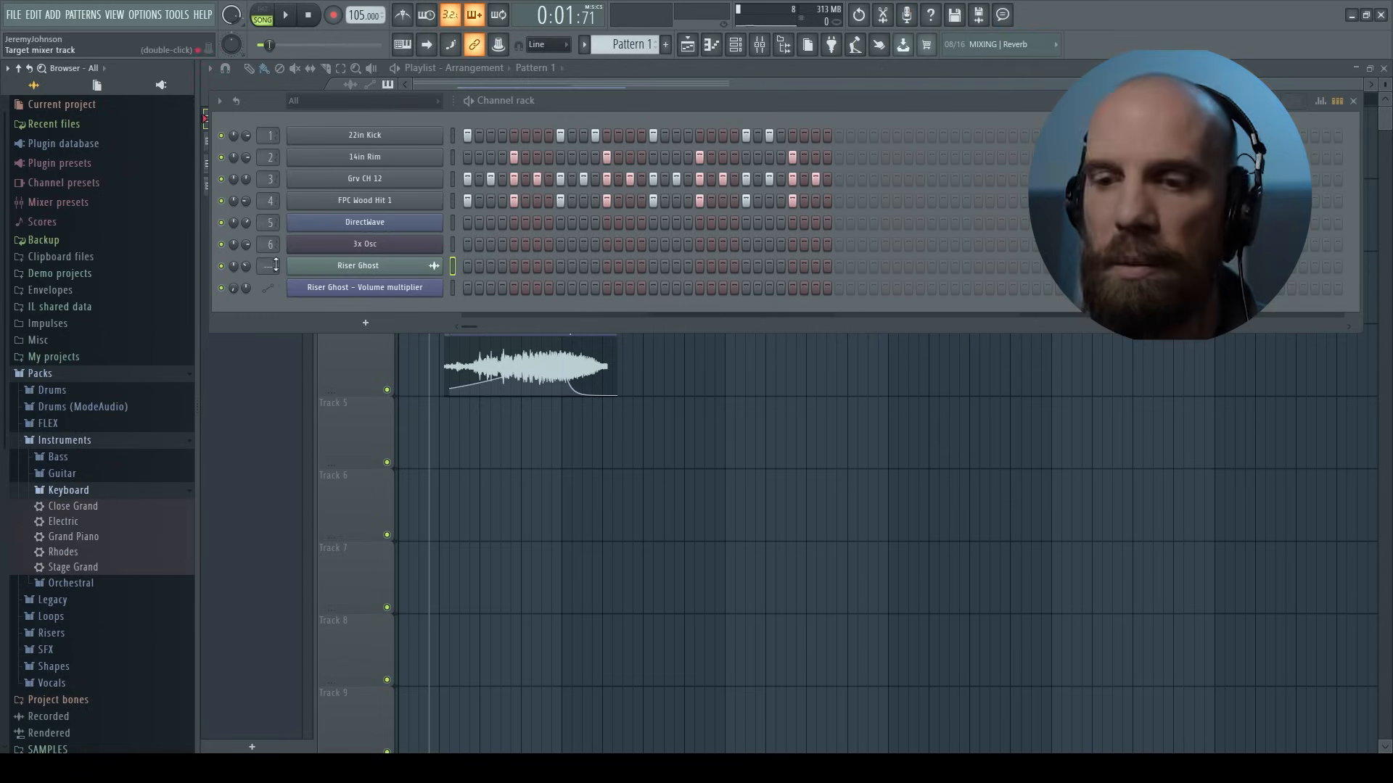
Step: Open the DirectWave notes of Pattern 3 in the piano roll
left_click(592, 44)
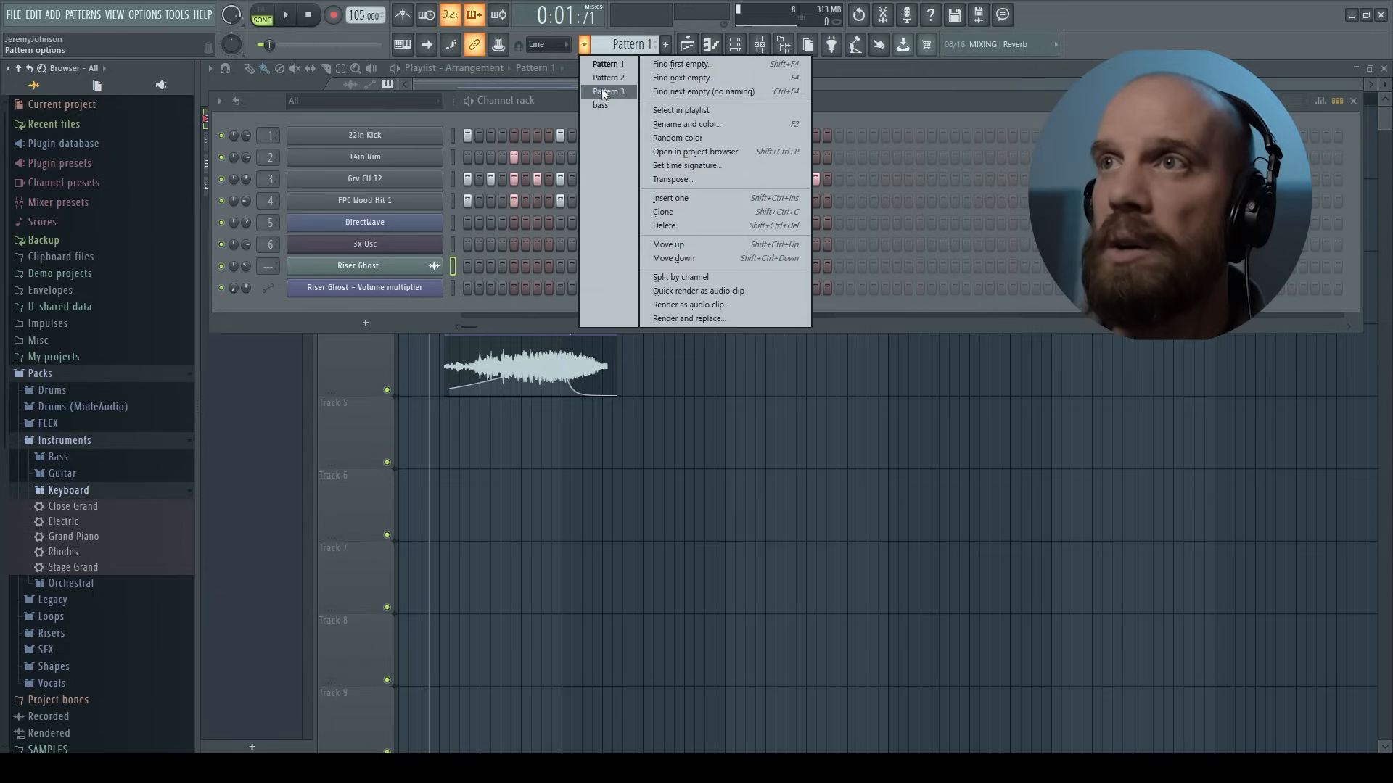
left_click(606, 93)
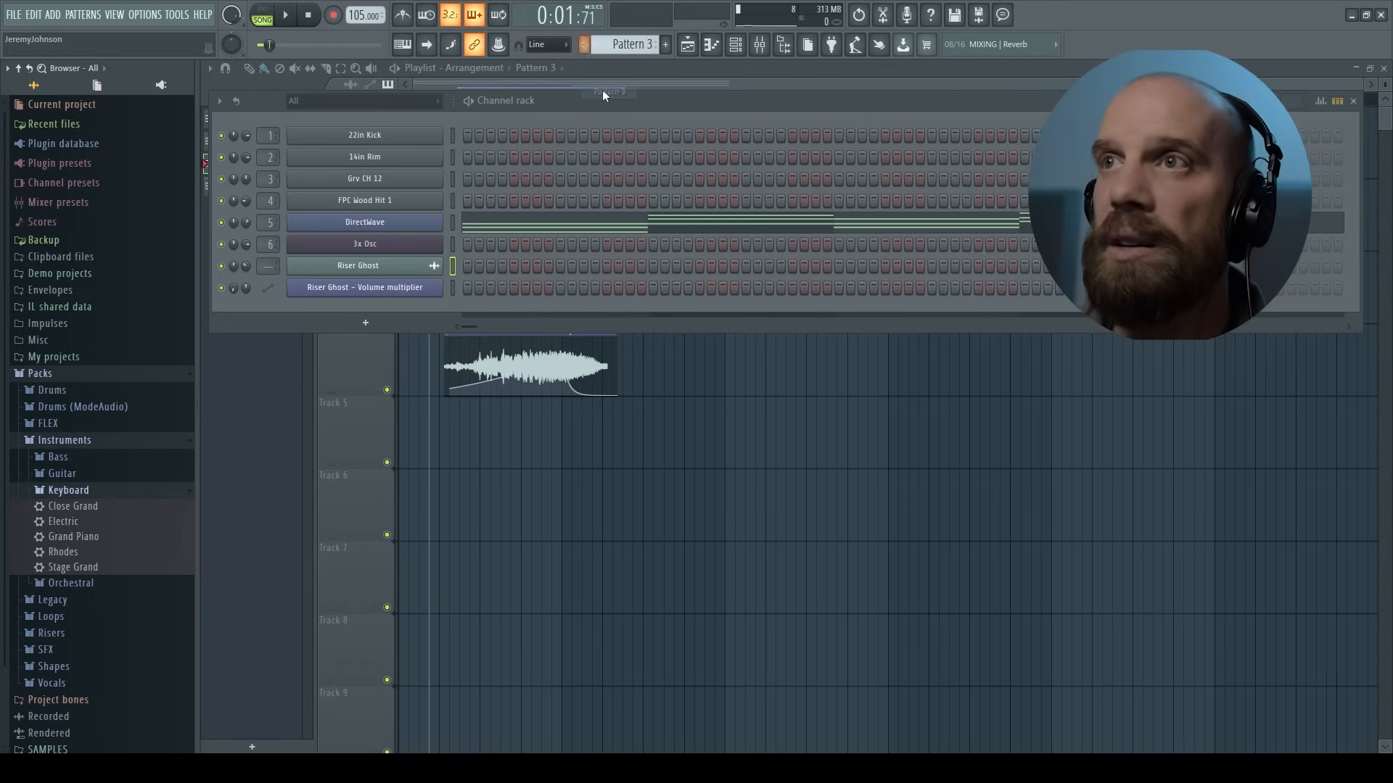
left_click(516, 229)
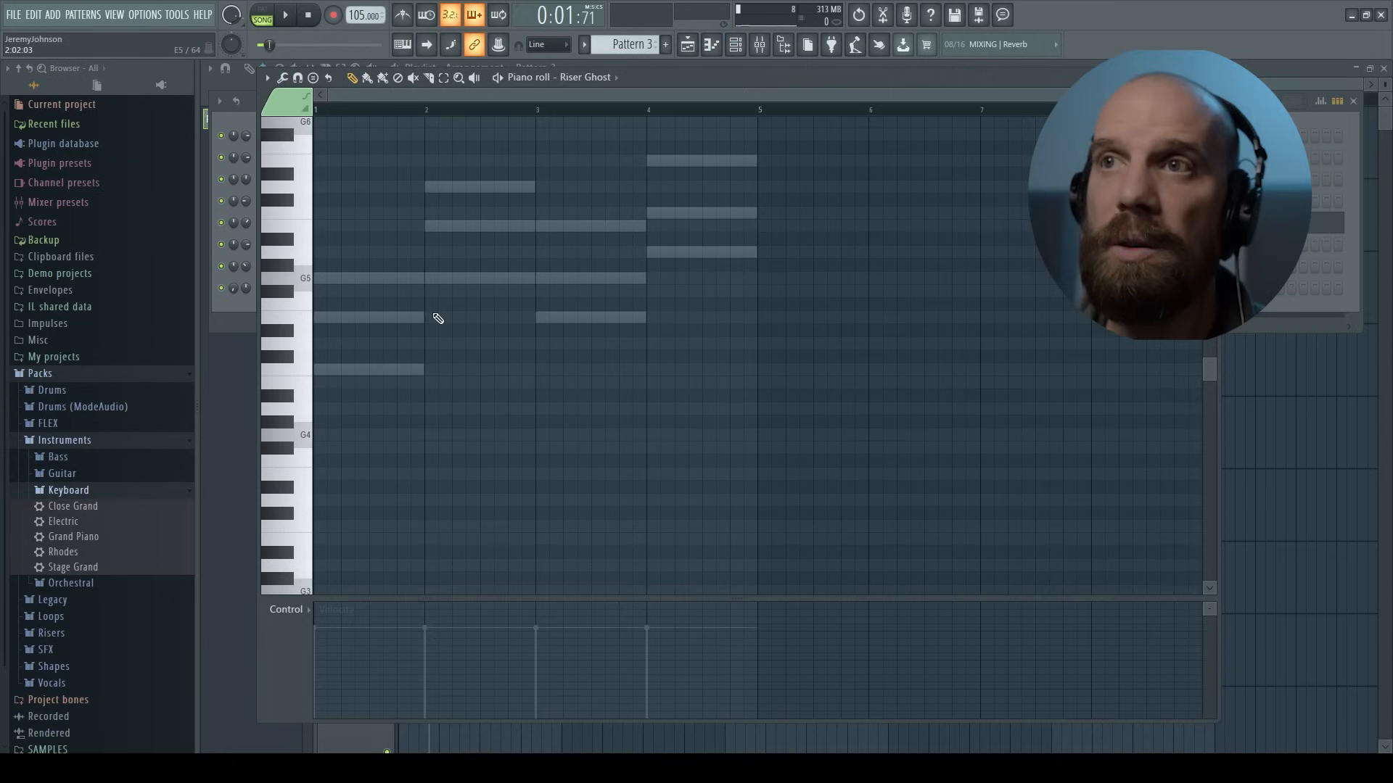
left_click(600, 79)
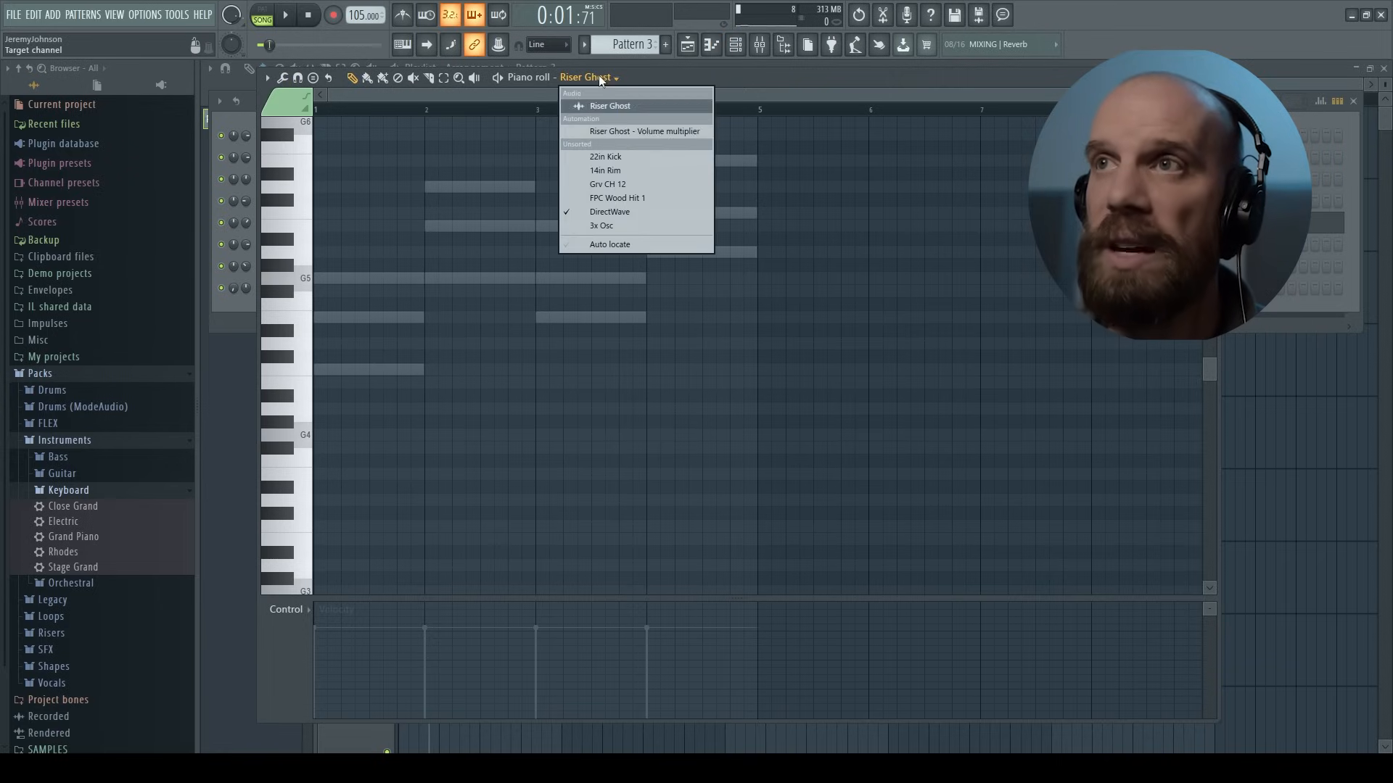
left_click(609, 214)
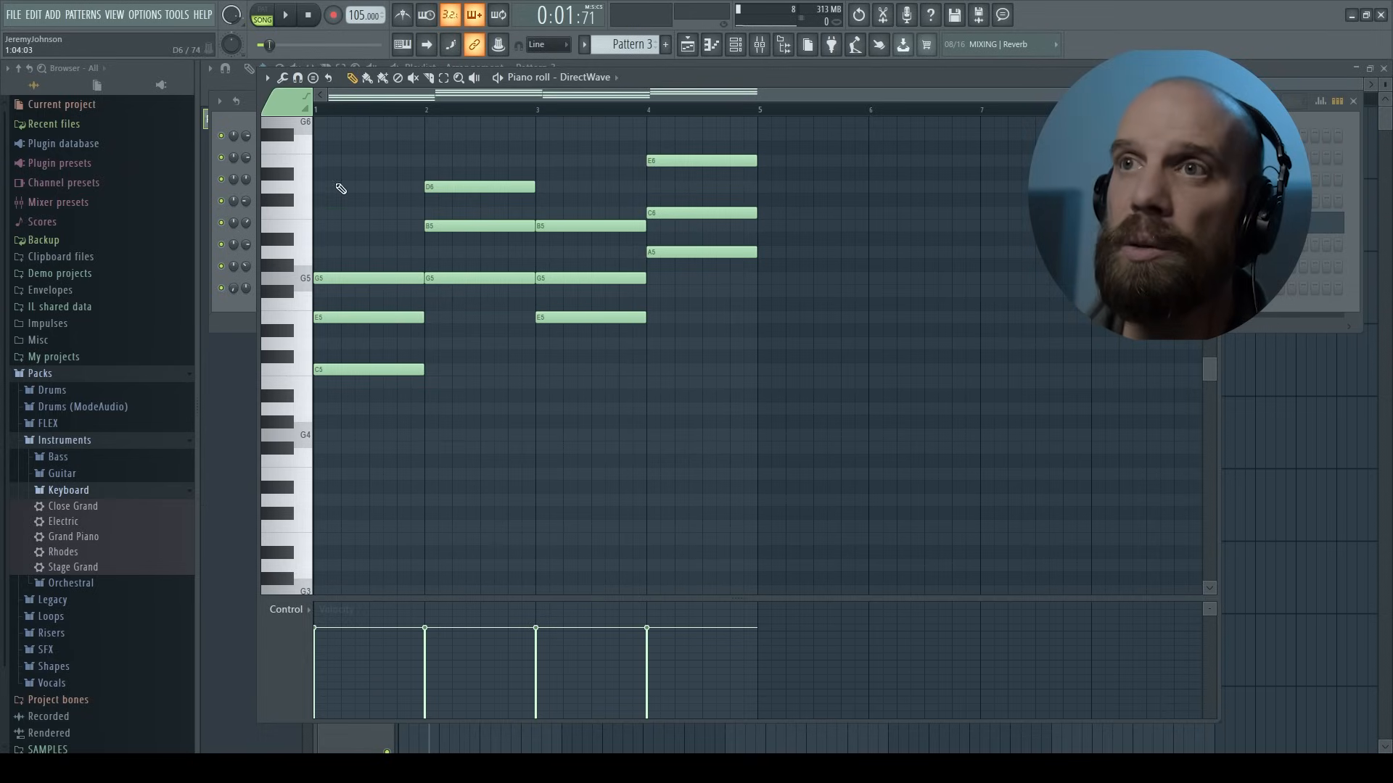
Step: Select the three notes of the first DirectWave chord, and close the piano roll and Channel rack to return to the playlist
mouse_move(418, 313)
left_mouse_down()
mouse_move(391, 314)
mouse_move(424, 314)
left_mouse_up()
left_click_drag(350, 234, 400, 448)
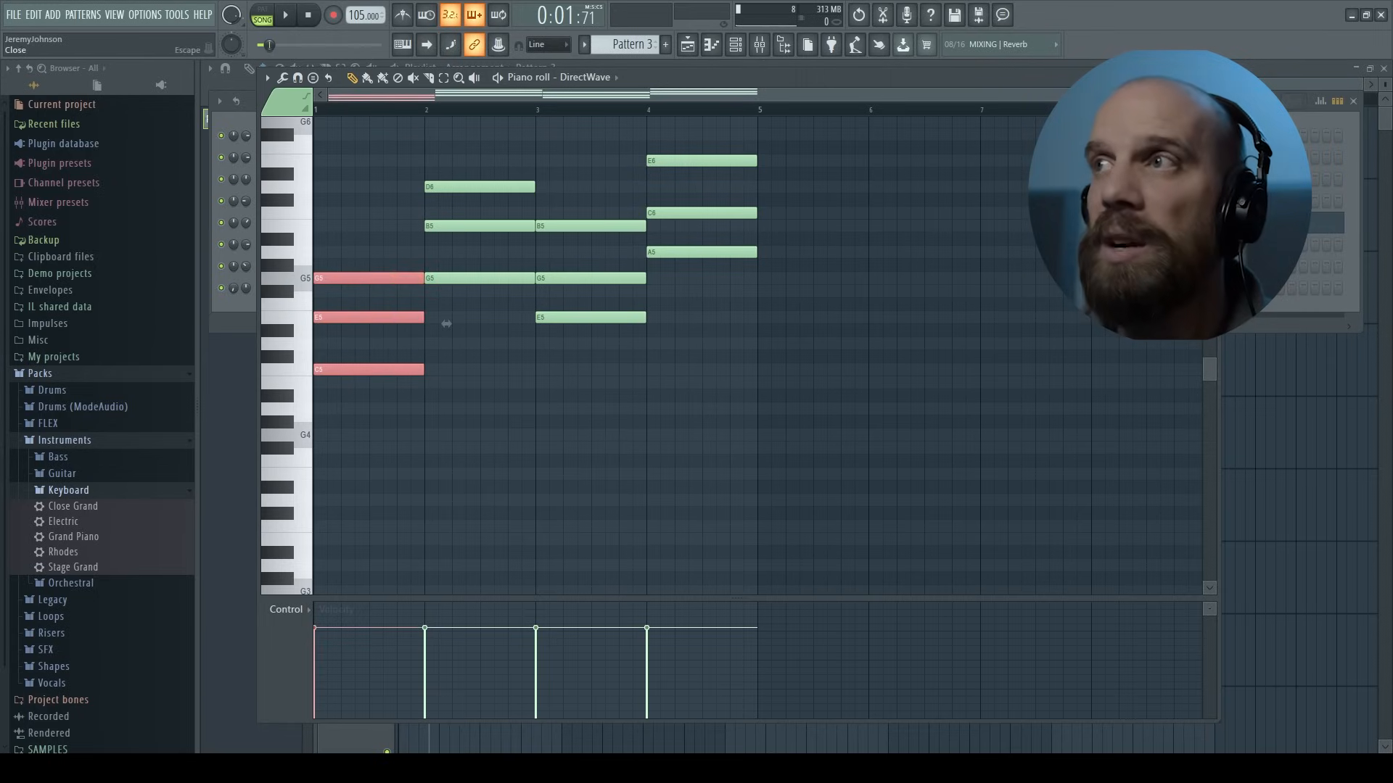
key("Escape")
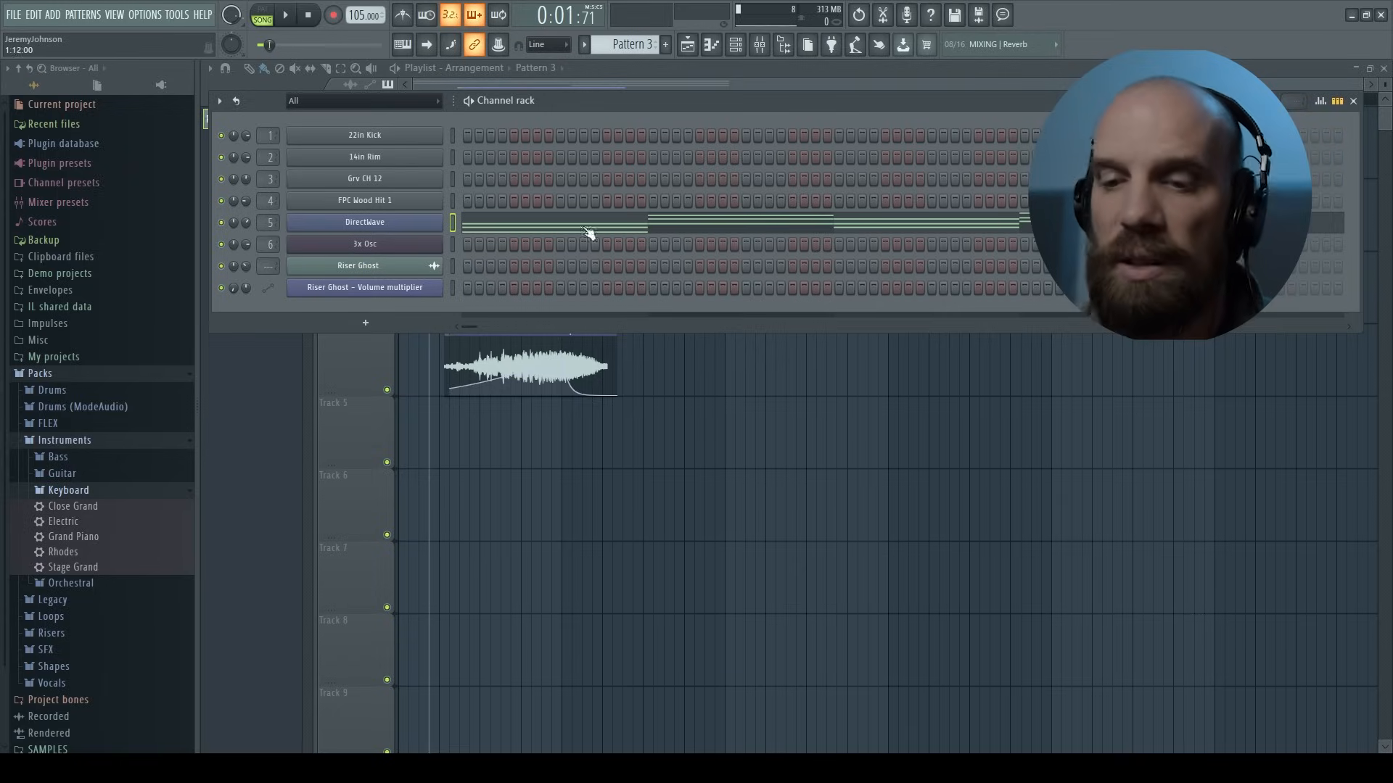
key("Escape")
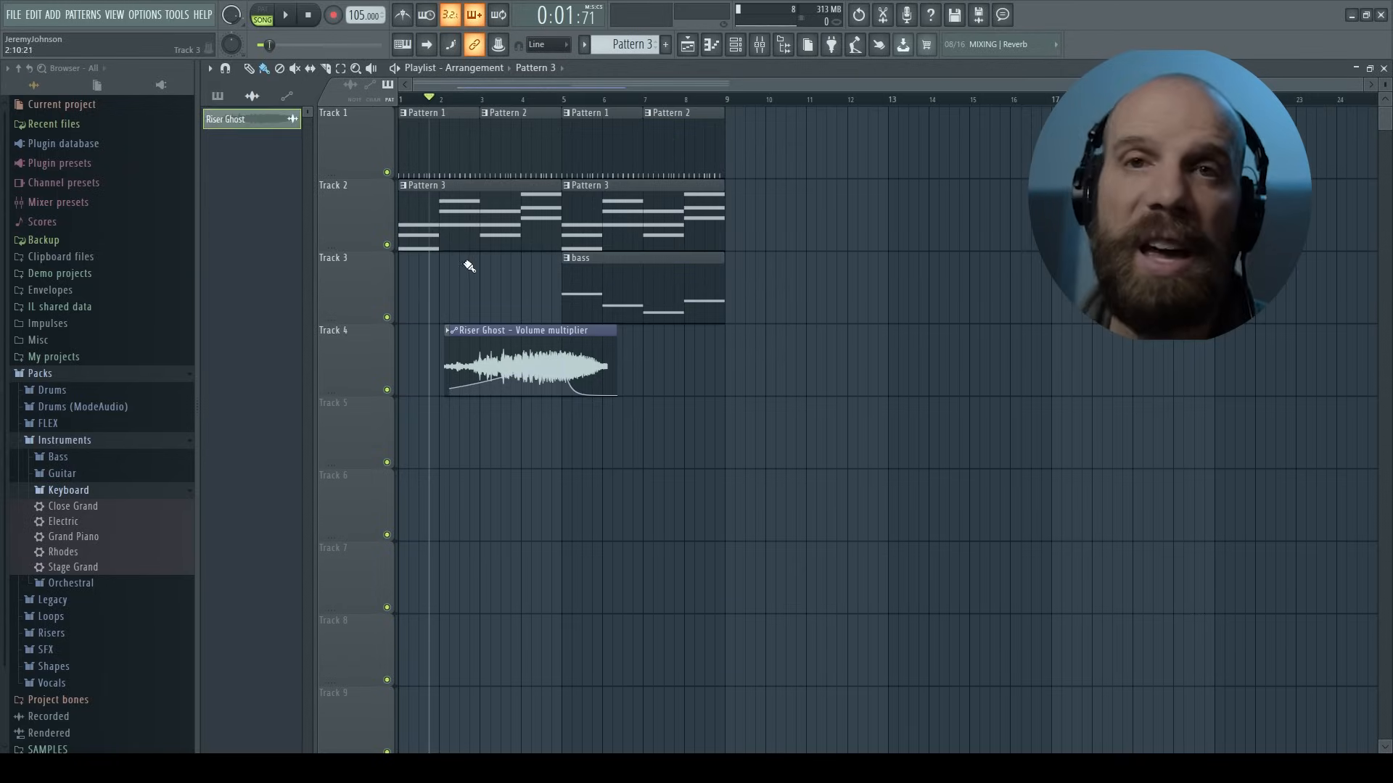